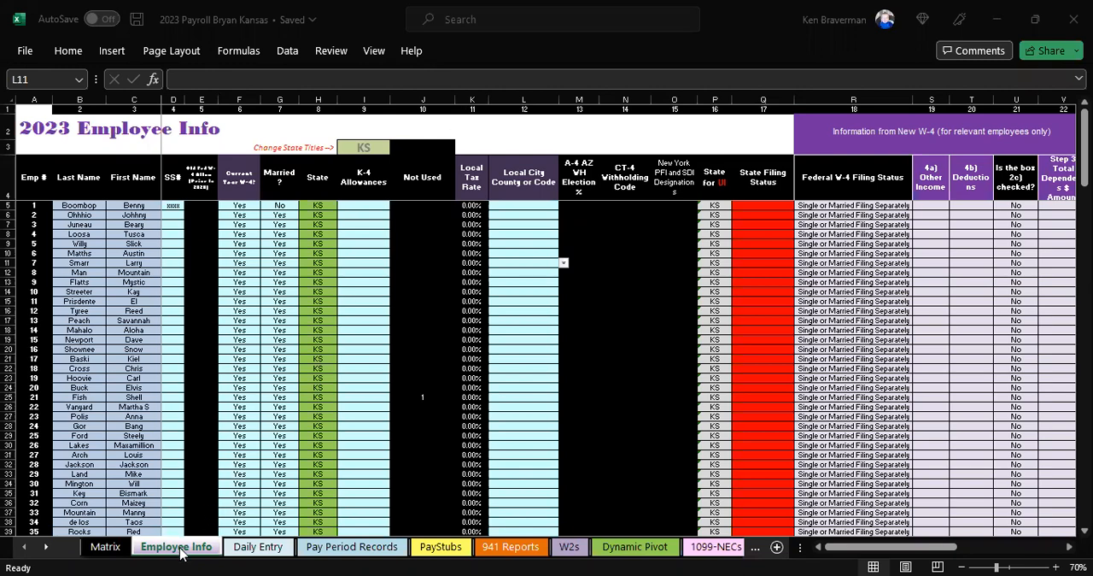
Step: Examine the Daily Entry, 941 Reports and Pay Period Records sheets, including the quarterly report and the employee columns
{"action": "left_click", "coordinate": [248, 548]}
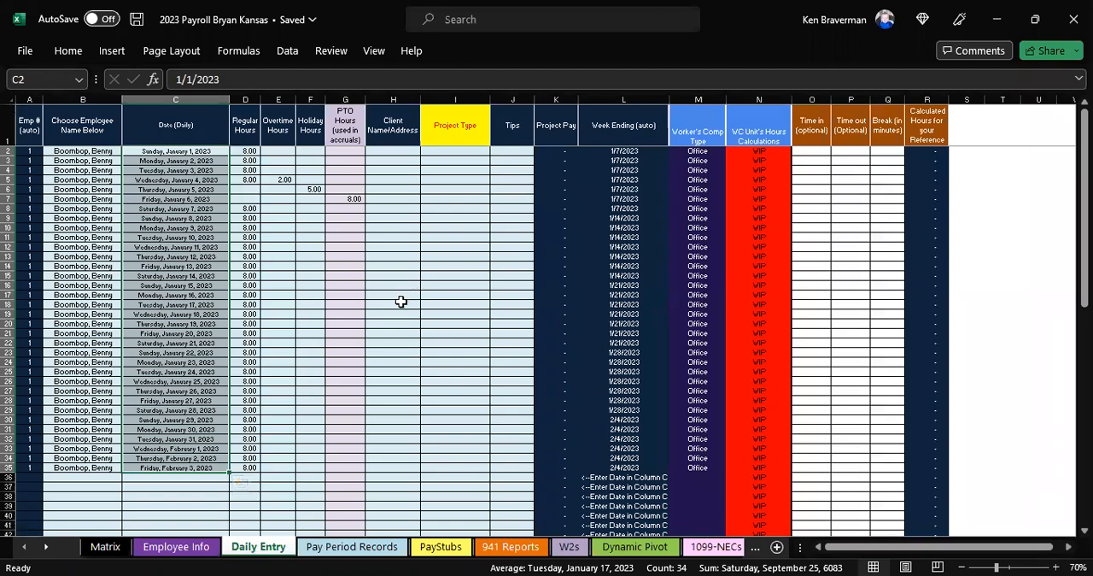
{"action": "left_click", "coordinate": [511, 547]}
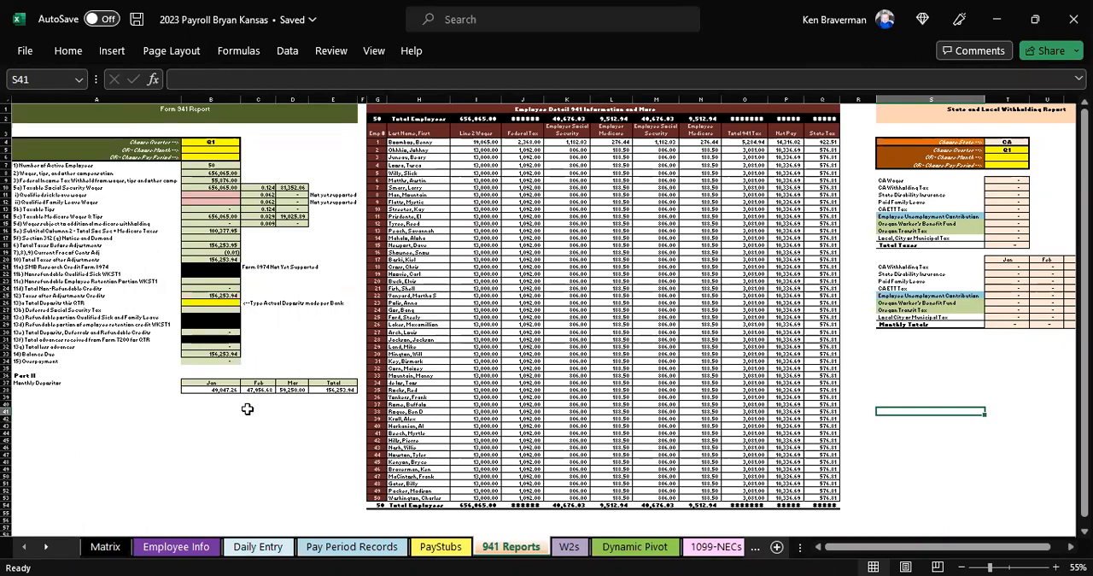
{"action": "scroll", "coordinate": [247, 409], "scroll_direction": "up", "scroll_amount": 1}
{"action": "scroll", "coordinate": [243, 408], "scroll_direction": "up", "scroll_amount": 2}
{"action": "left_click_drag", "start_coordinate": [925, 547], "coordinate": [922, 548]}
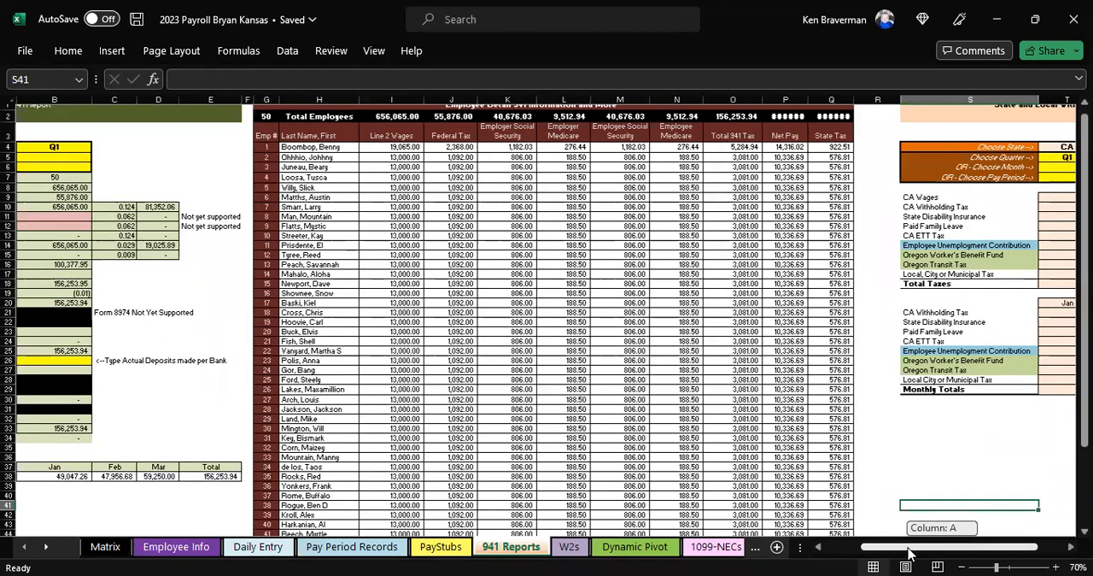
{"action": "left_click_drag", "start_coordinate": [722, 550], "coordinate": [137, 327]}
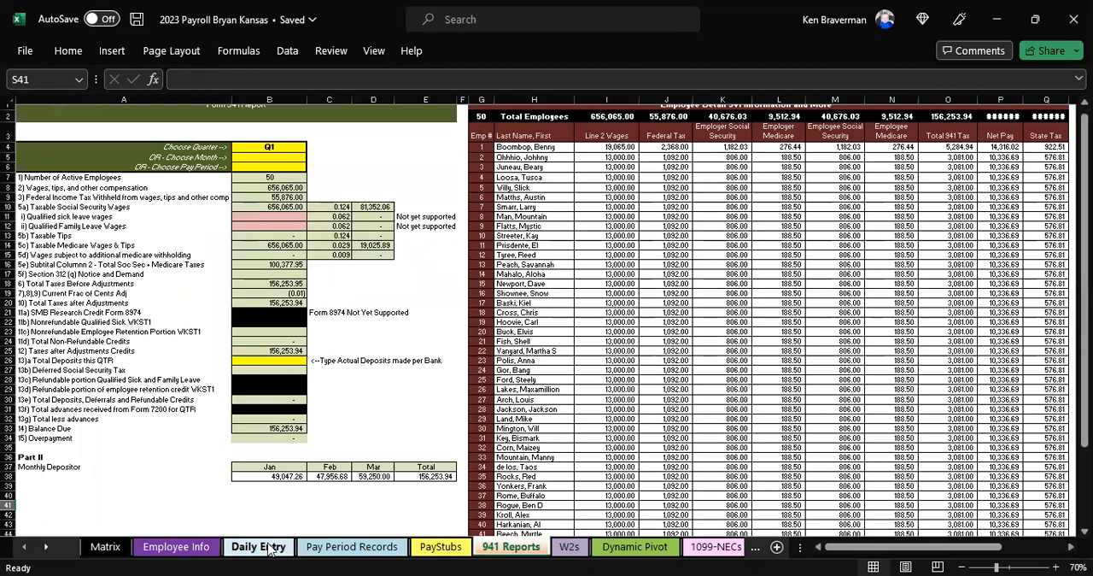
{"action": "left_click", "coordinate": [331, 547]}
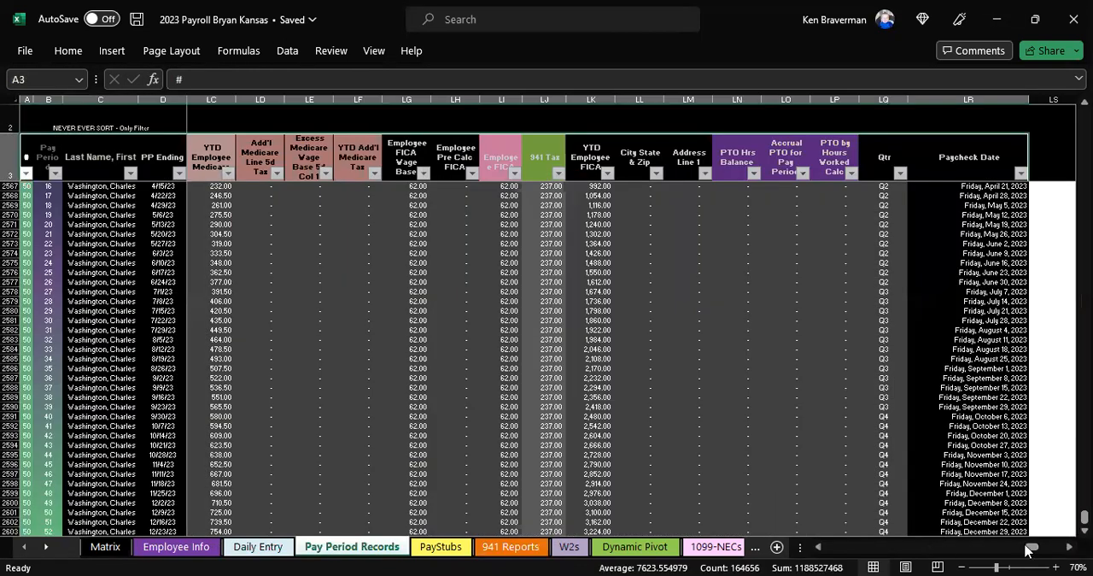
{"action": "left_click_drag", "start_coordinate": [1028, 550], "coordinate": [614, 526]}
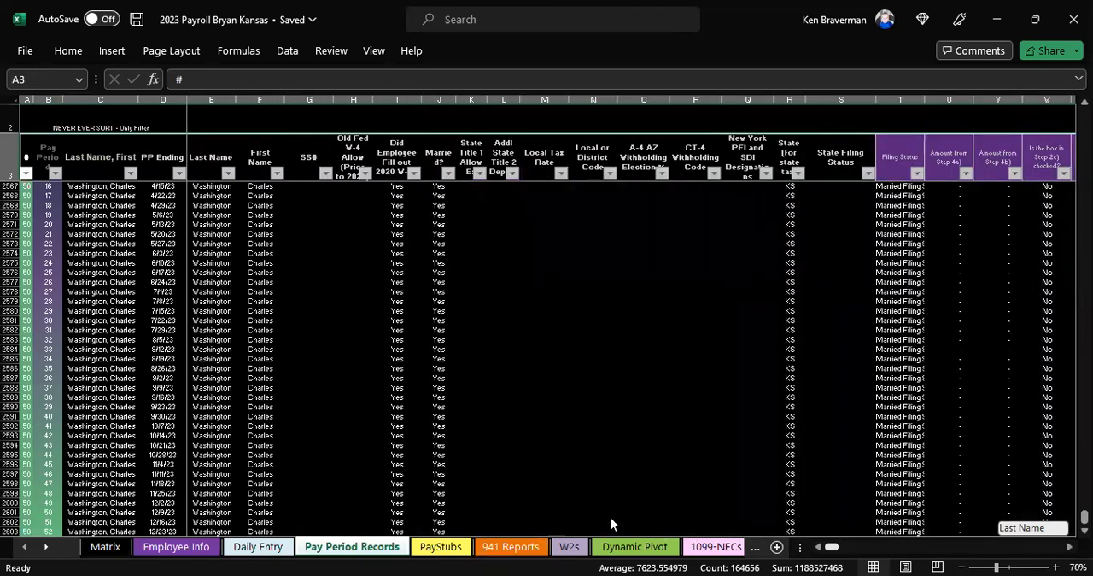
{"action": "left_click_drag", "start_coordinate": [519, 509], "coordinate": [271, 416]}
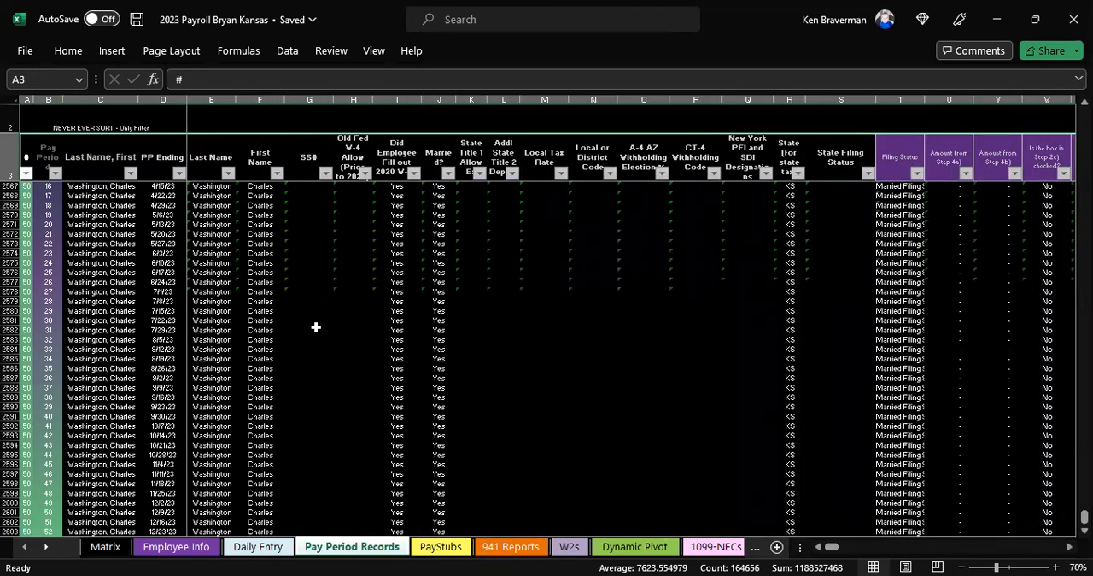
Step: Examine the Employee Info sheet down to the end of its employee list, plus the first records in Pay Period Records
{"action": "left_click", "coordinate": [181, 547]}
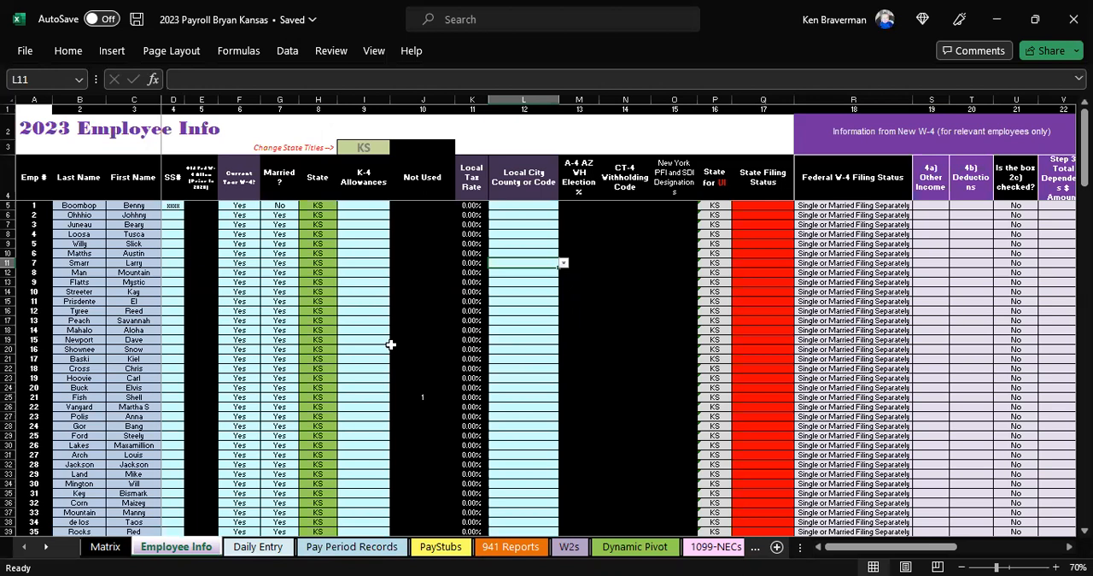
{"action": "left_click", "coordinate": [363, 291]}
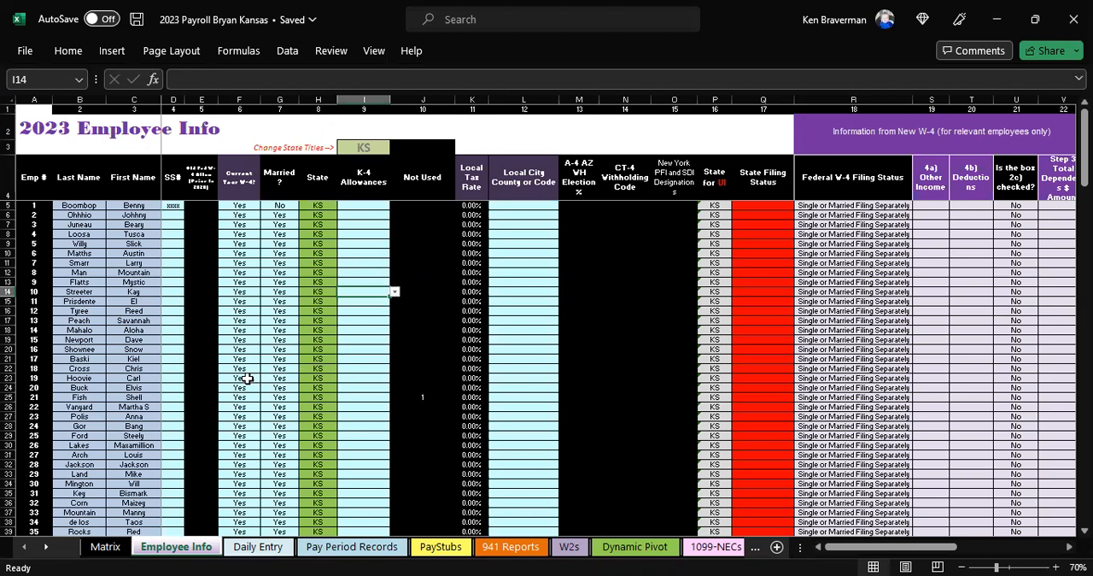
{"action": "left_click", "coordinate": [179, 378]}
{"action": "key", "text": "ctrl+Down"}
{"action": "key", "text": "Up"}
{"action": "key", "text": "Left"}
{"action": "key", "text": "Up"}
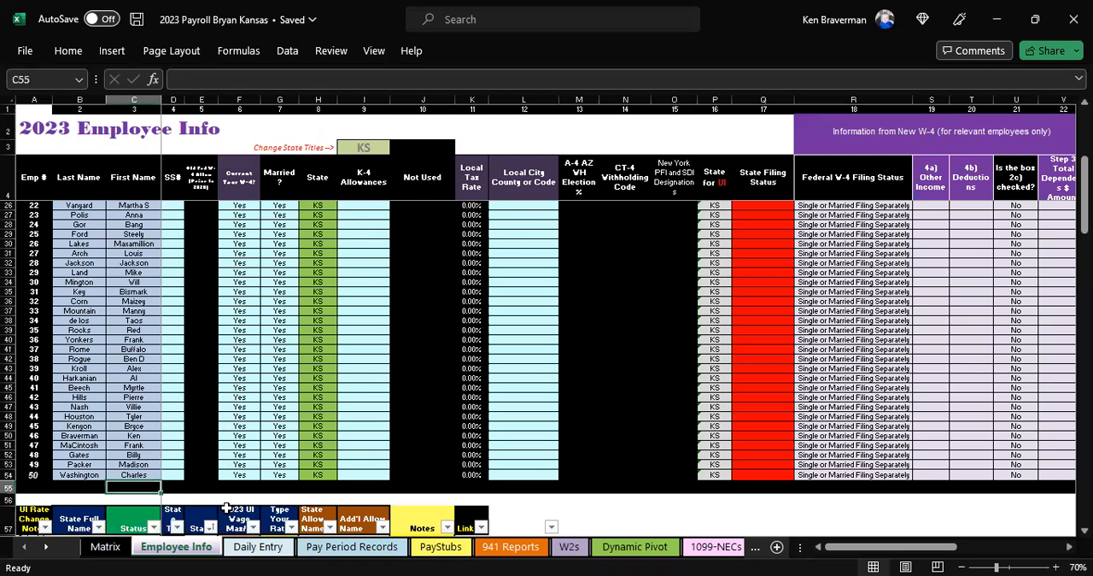
{"action": "left_click", "coordinate": [316, 548]}
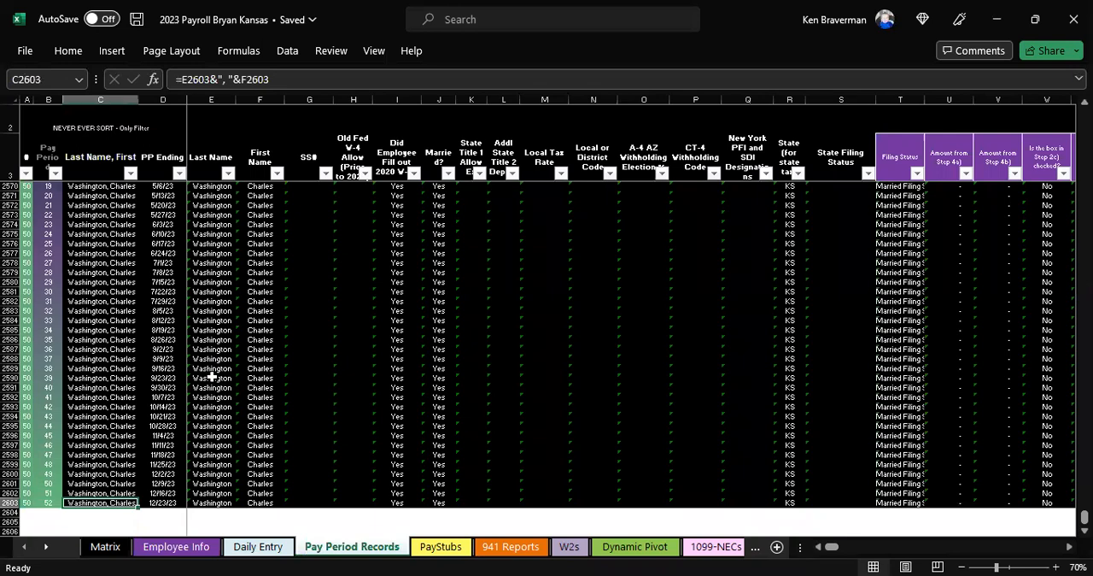
{"action": "key", "text": "ctrl+Up"}
{"action": "key", "text": "Down"}
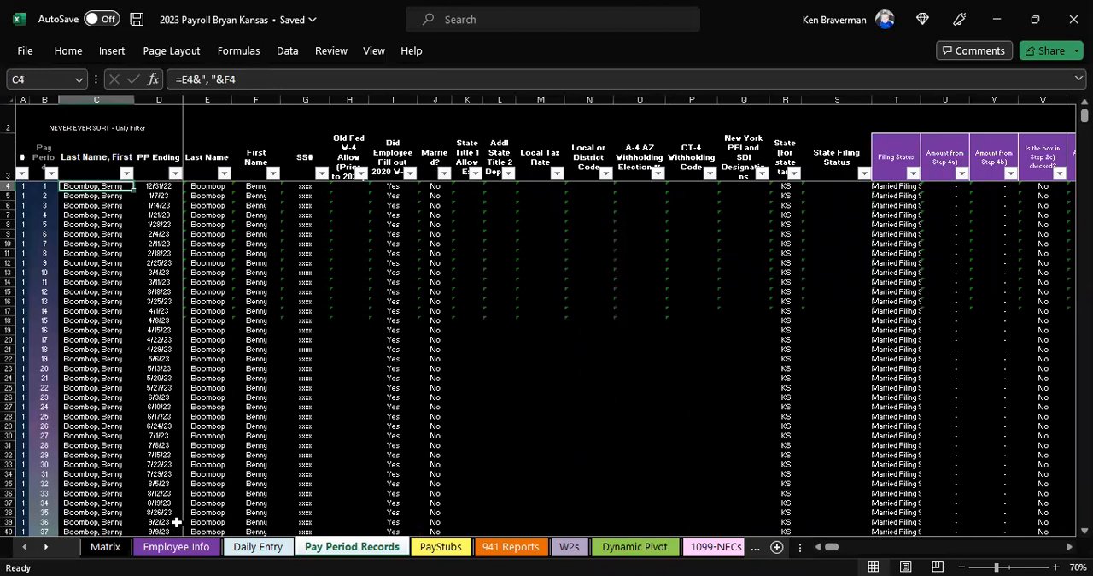
Step: Review the setup questions on the Matrix sheet and the available payroll frequency options
{"action": "left_click", "coordinate": [118, 550]}
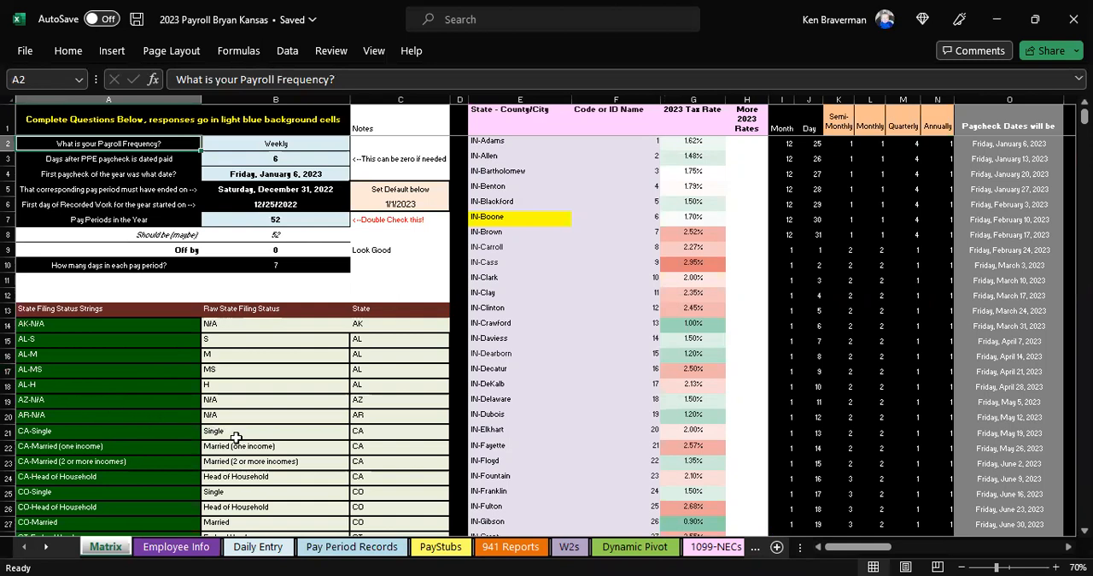
{"action": "left_click", "coordinate": [316, 295]}
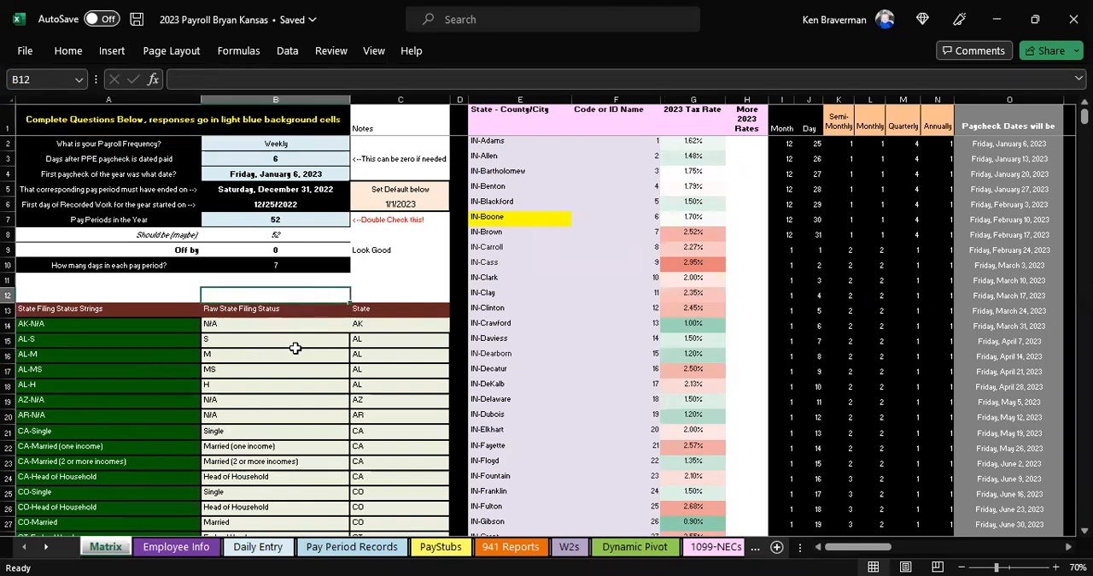
{"action": "left_click", "coordinate": [256, 147]}
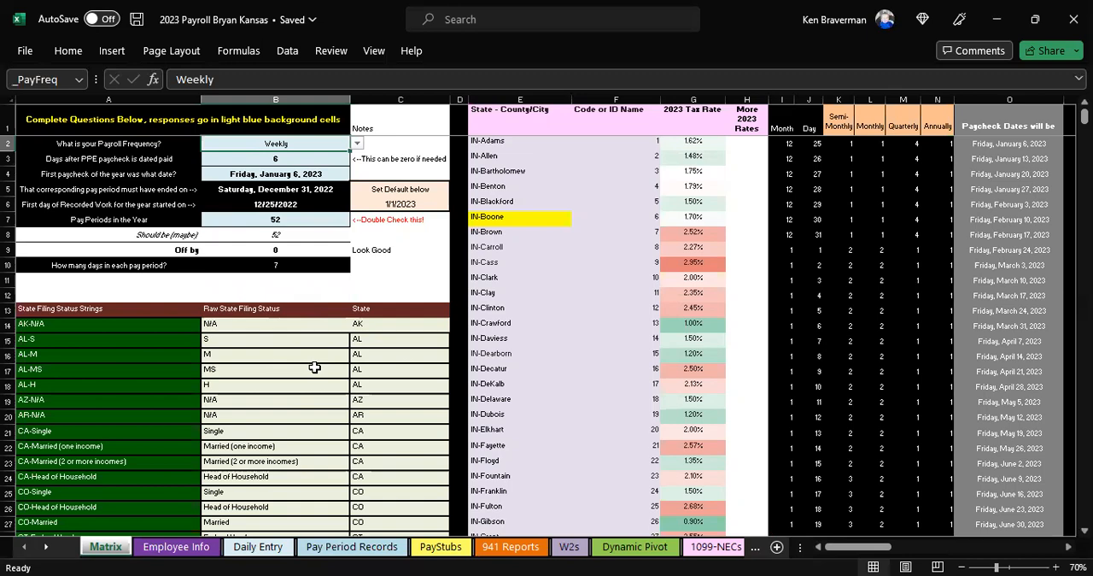
{"action": "left_click", "coordinate": [292, 282]}
{"action": "scroll", "coordinate": [290, 295], "scroll_direction": "up", "scroll_amount": 3}
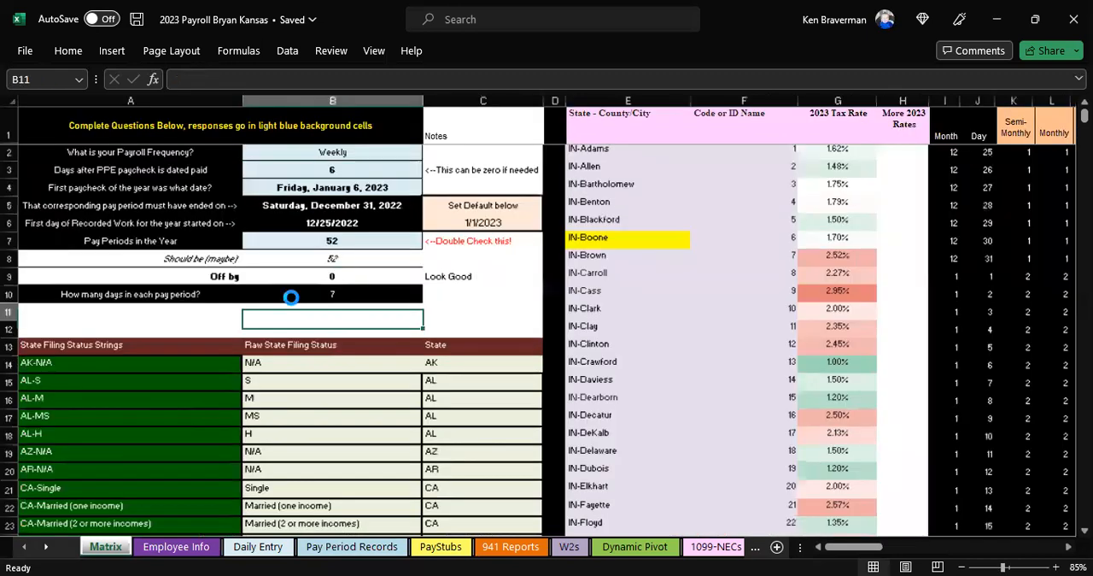
{"action": "scroll", "coordinate": [284, 298], "scroll_direction": "up", "scroll_amount": 3}
{"action": "left_click_drag", "start_coordinate": [380, 204], "coordinate": [690, 210]}
{"action": "left_click", "coordinate": [690, 210]}
{"action": "left_click", "coordinate": [804, 212]}
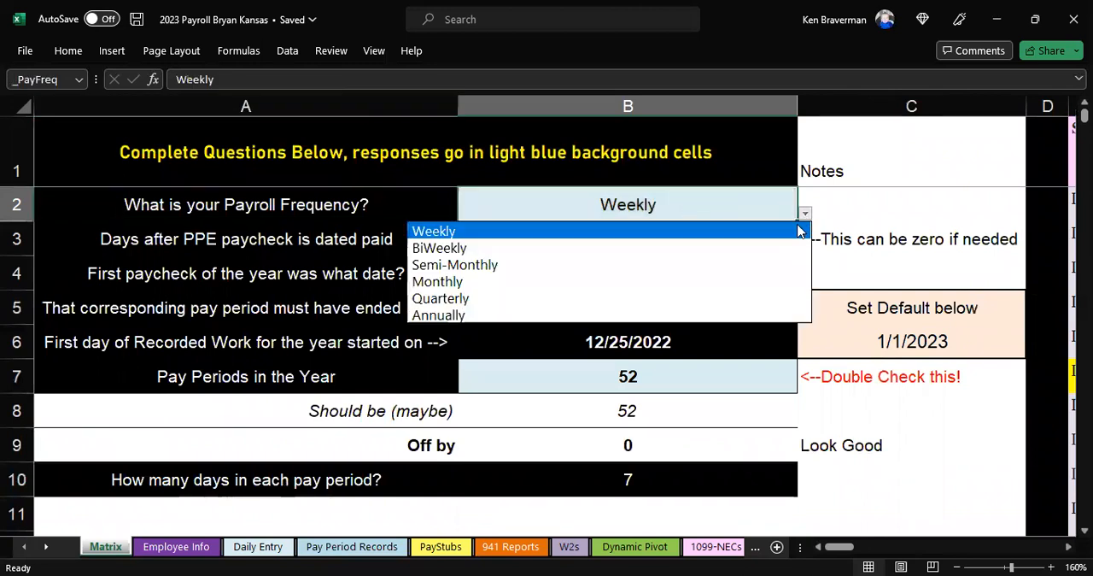
{"action": "left_click", "coordinate": [757, 198]}
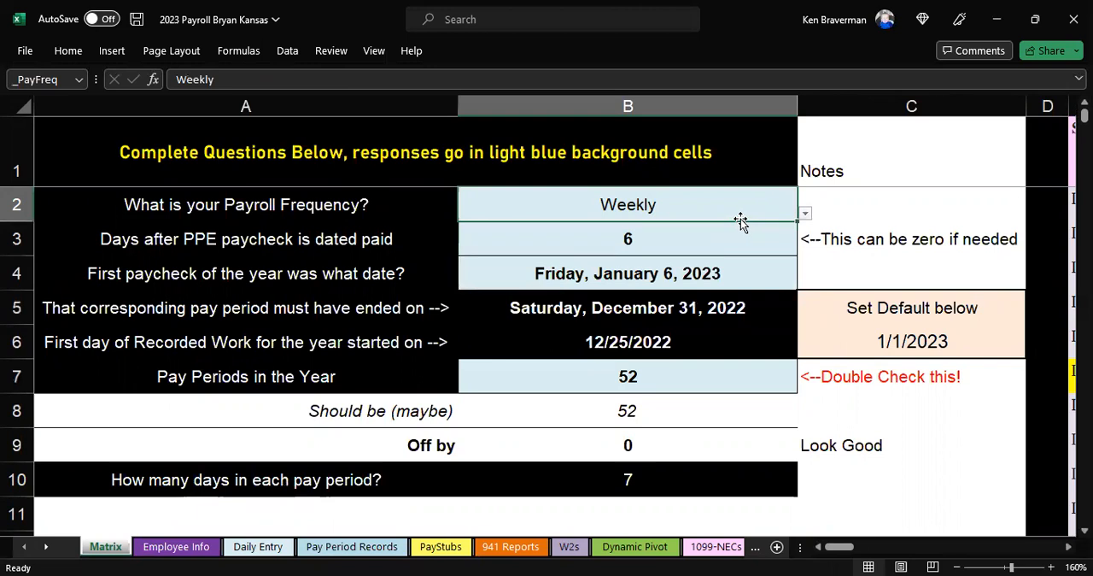
Step: Examine how the payroll frequency, paycheck lag and first paycheck date relate to the calculated pay period end and first work day
{"action": "left_click", "coordinate": [586, 280]}
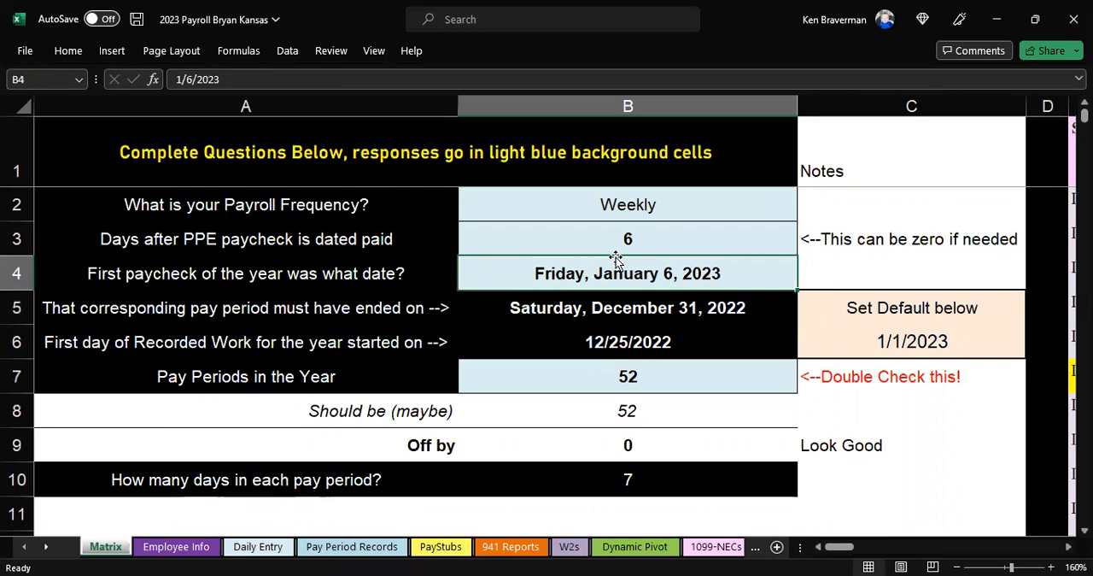
{"action": "left_click", "coordinate": [658, 307]}
{"action": "scroll", "coordinate": [661, 282], "scroll_direction": "down", "scroll_amount": 1, "text": "ctrl"}
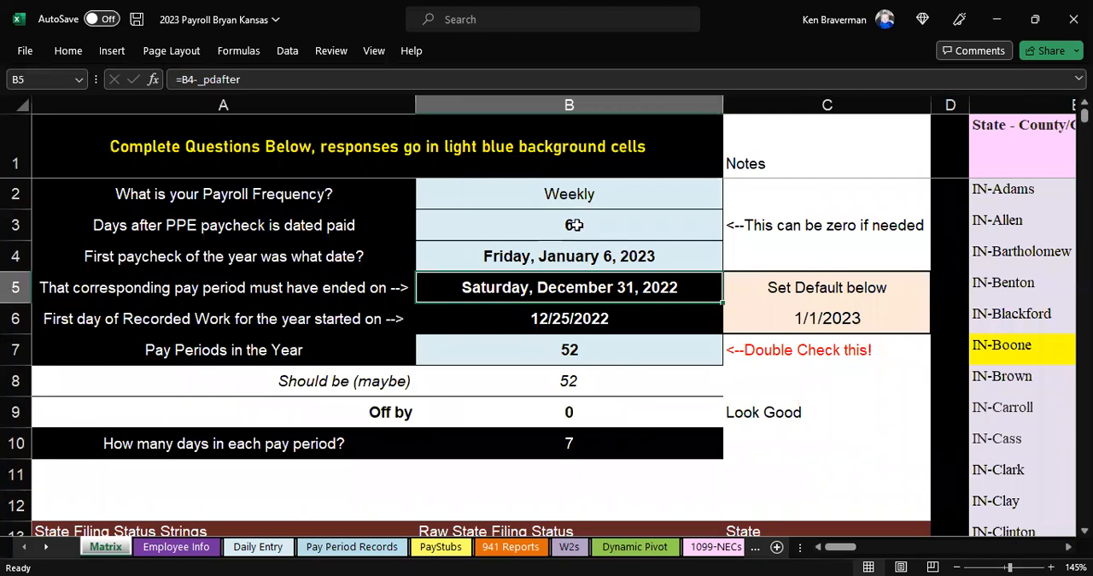
{"action": "left_click_drag", "start_coordinate": [571, 225], "coordinate": [575, 257]}
{"action": "left_click_drag", "start_coordinate": [582, 198], "coordinate": [580, 253]}
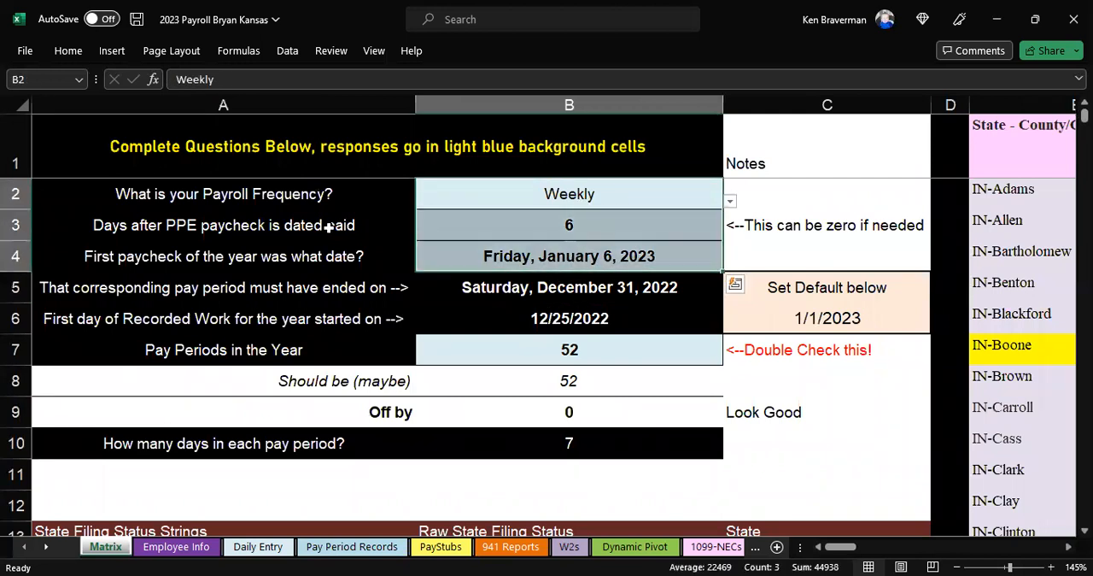
{"action": "left_click", "coordinate": [415, 226]}
{"action": "left_click_drag", "start_coordinate": [417, 226], "coordinate": [505, 224]}
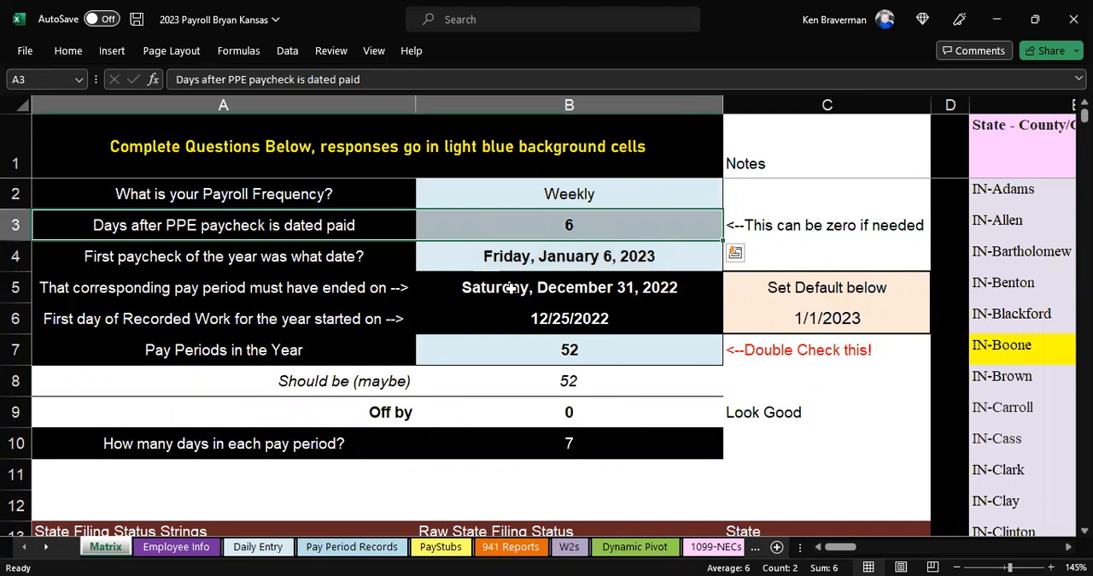
{"action": "left_click", "coordinate": [479, 295]}
{"action": "left_click_drag", "start_coordinate": [537, 285], "coordinate": [536, 317]}
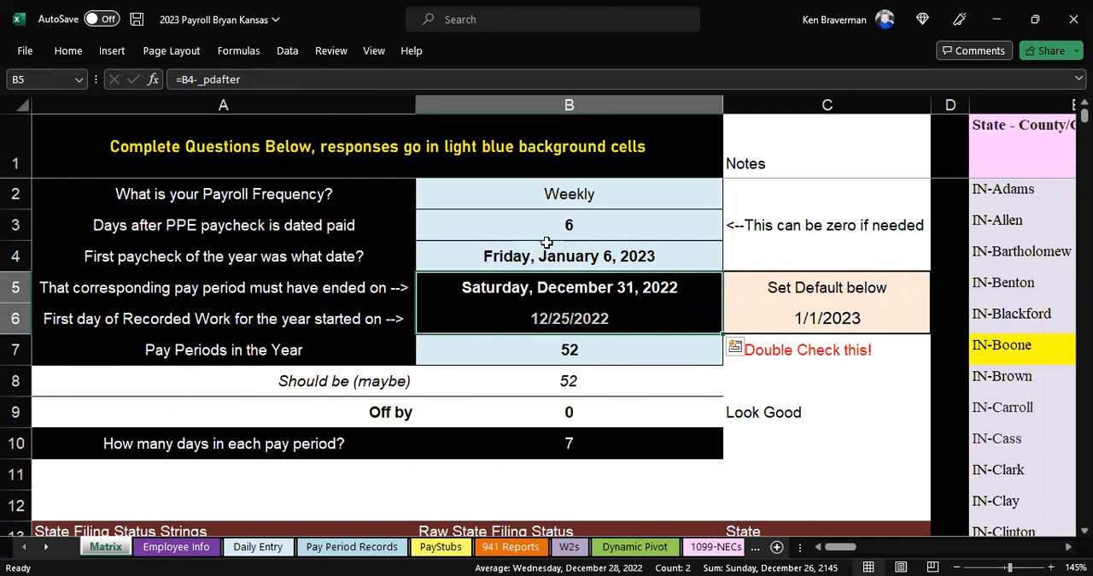
{"action": "left_click_drag", "start_coordinate": [562, 190], "coordinate": [561, 244]}
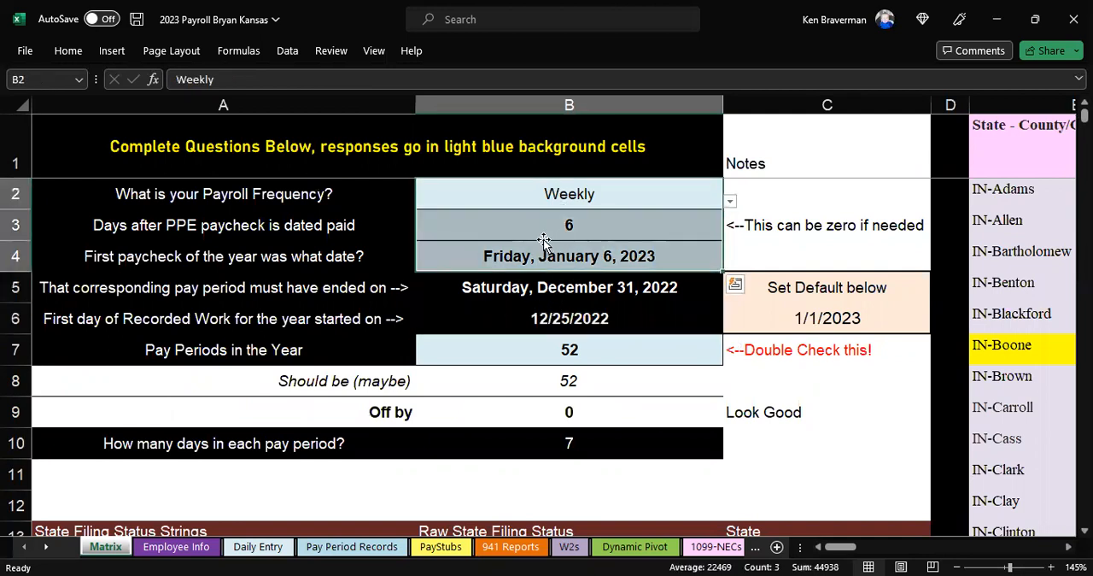
{"action": "left_click_drag", "start_coordinate": [563, 287], "coordinate": [569, 310]}
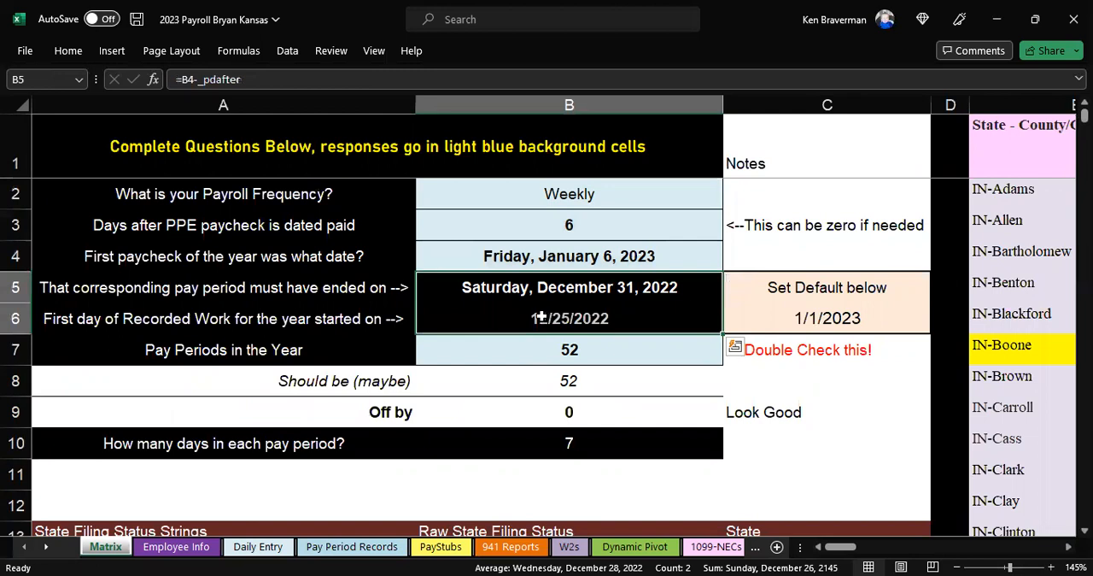
{"action": "left_click", "coordinate": [553, 227]}
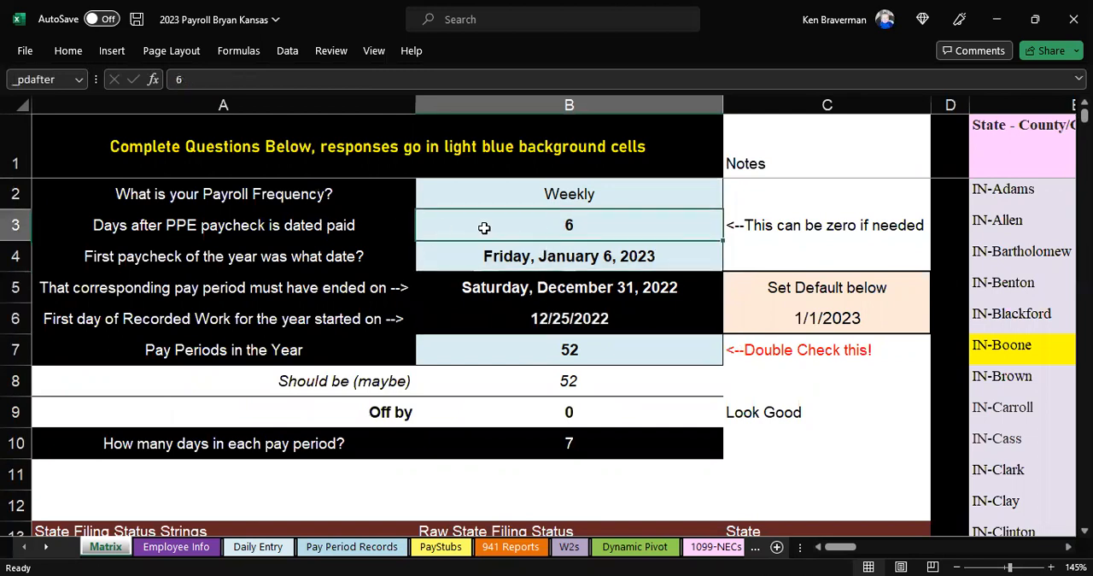
{"action": "left_click", "coordinate": [570, 256]}
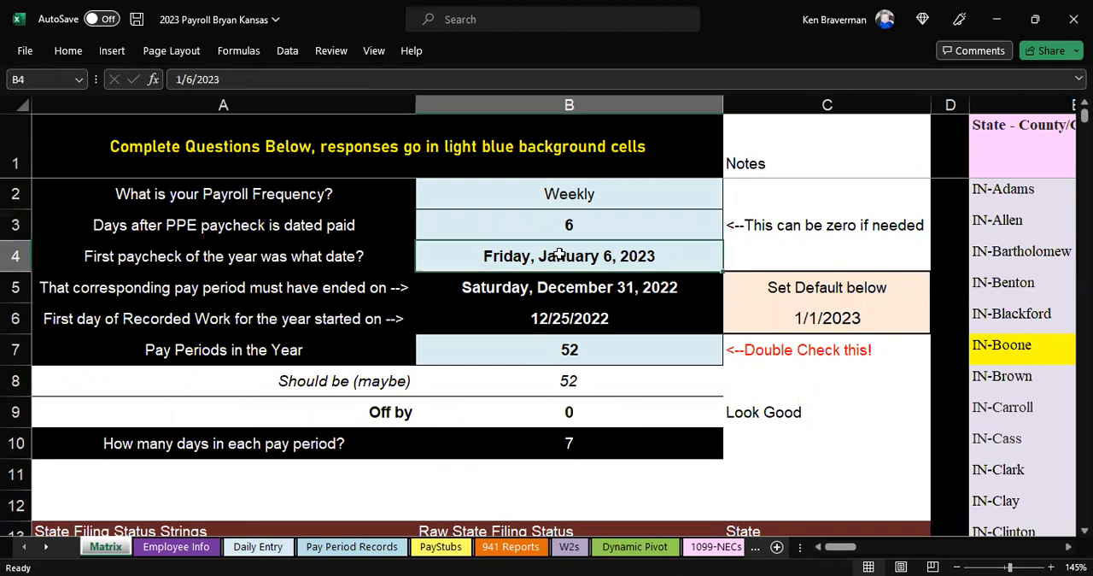
{"action": "left_click", "coordinate": [555, 288]}
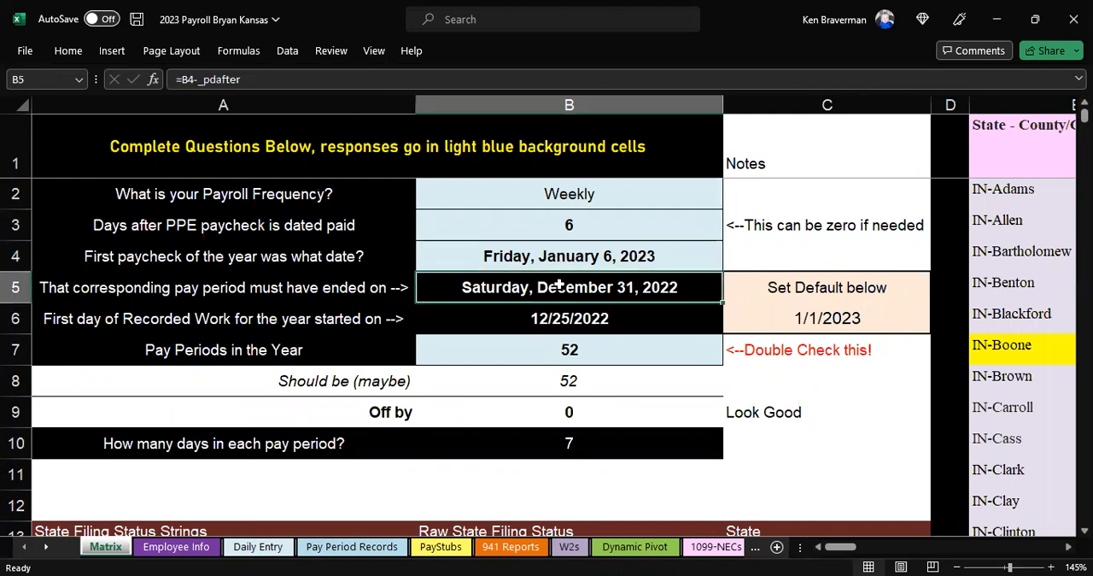
{"action": "left_click", "coordinate": [569, 258]}
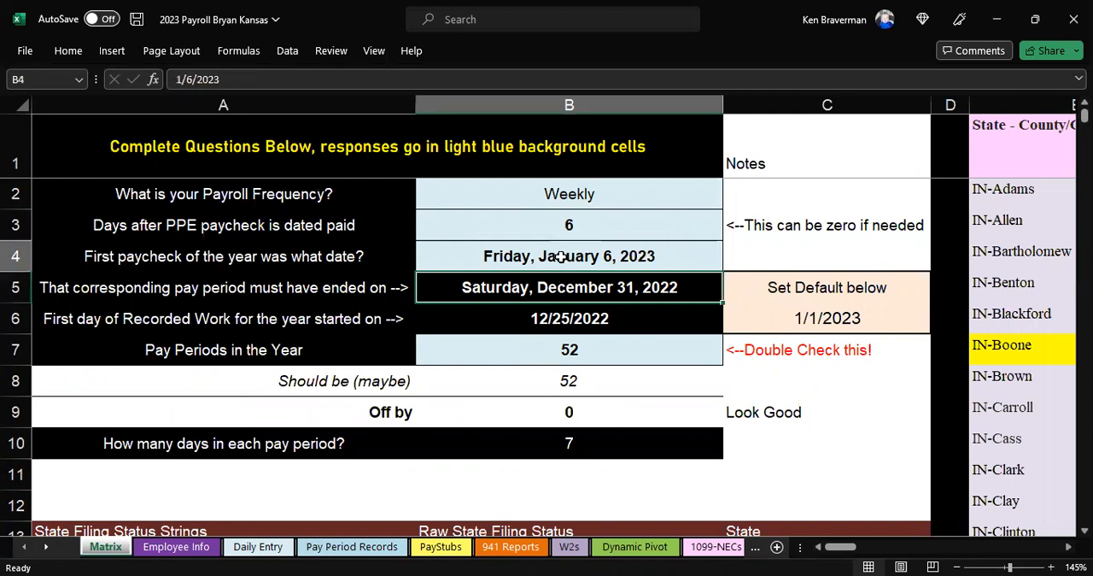
Step: Clear the number of days between pay period end and paycheck date, and inspect the calculated period end date
{"action": "left_click", "coordinate": [560, 231]}
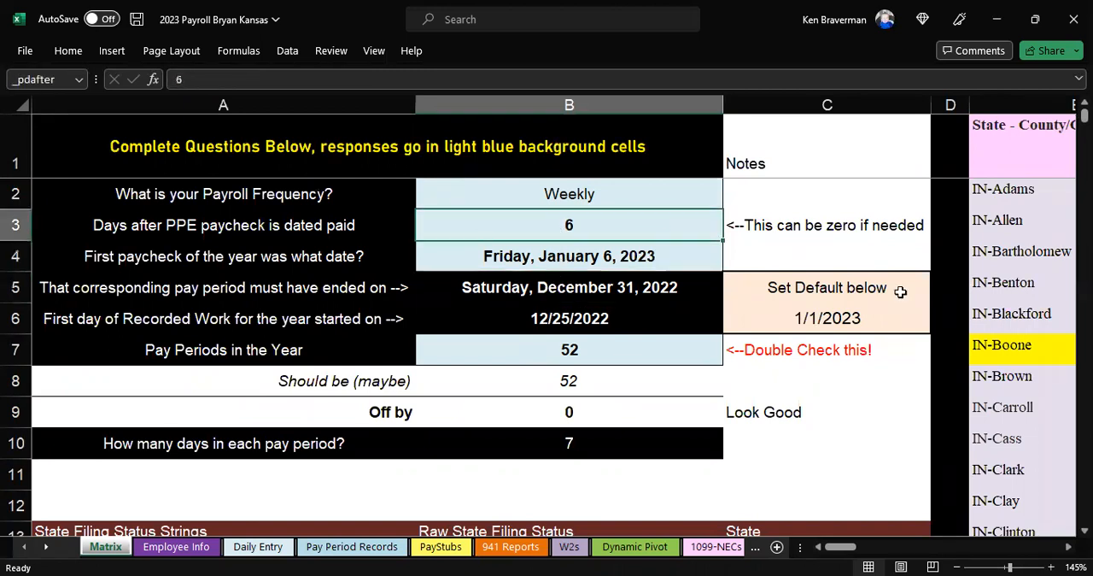
{"action": "key", "text": "Delete"}
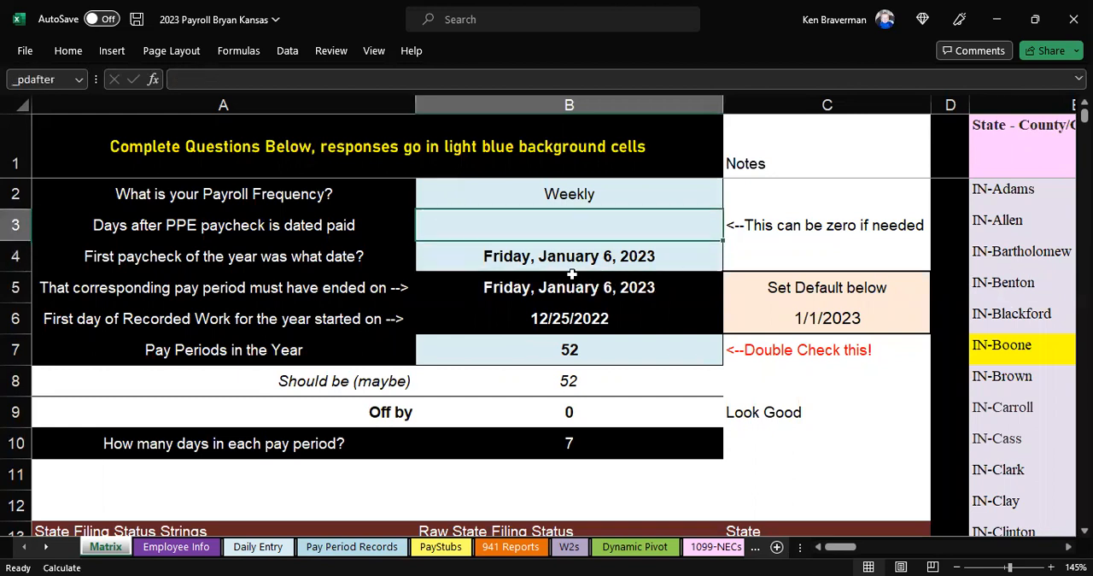
{"action": "key", "text": "Down"}
{"action": "key", "text": "Down"}
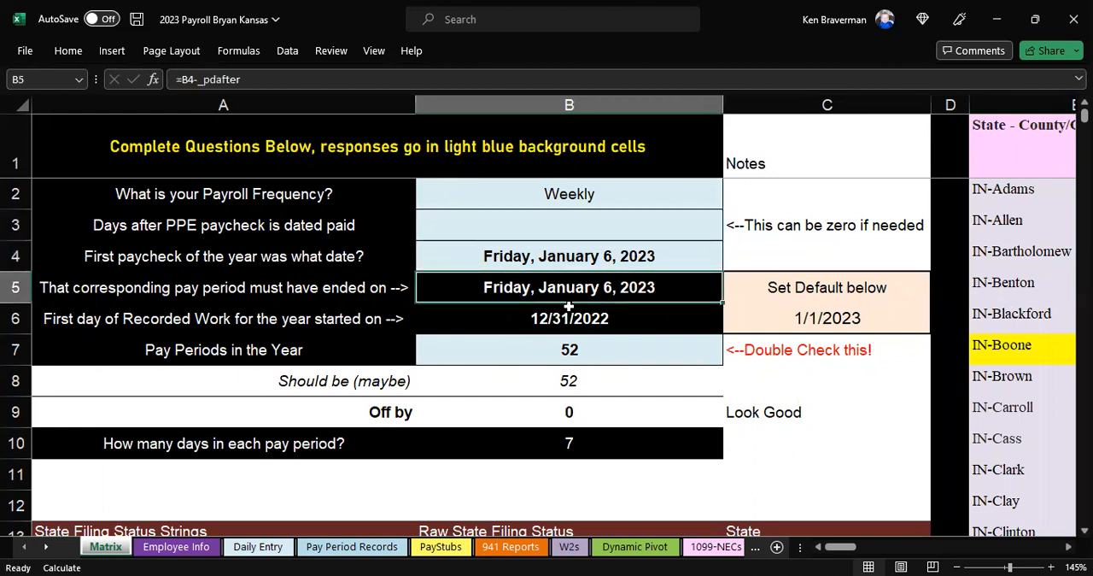
Step: Set the days after pay period end that the paycheck is dated to 6
{"action": "left_click", "coordinate": [566, 256]}
{"action": "left_click", "coordinate": [566, 225]}
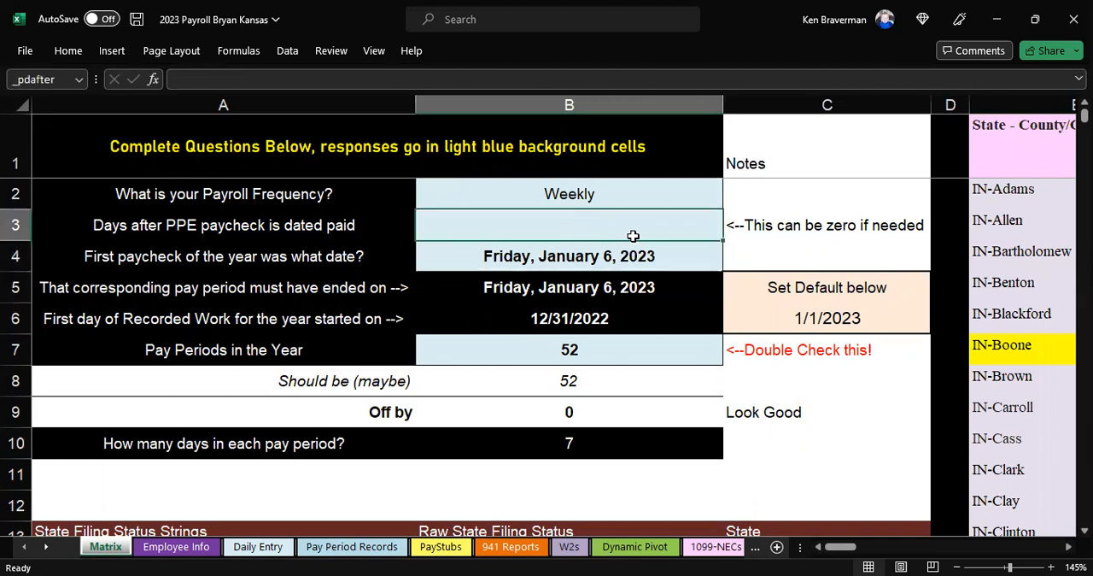
{"action": "type", "text": "6"}
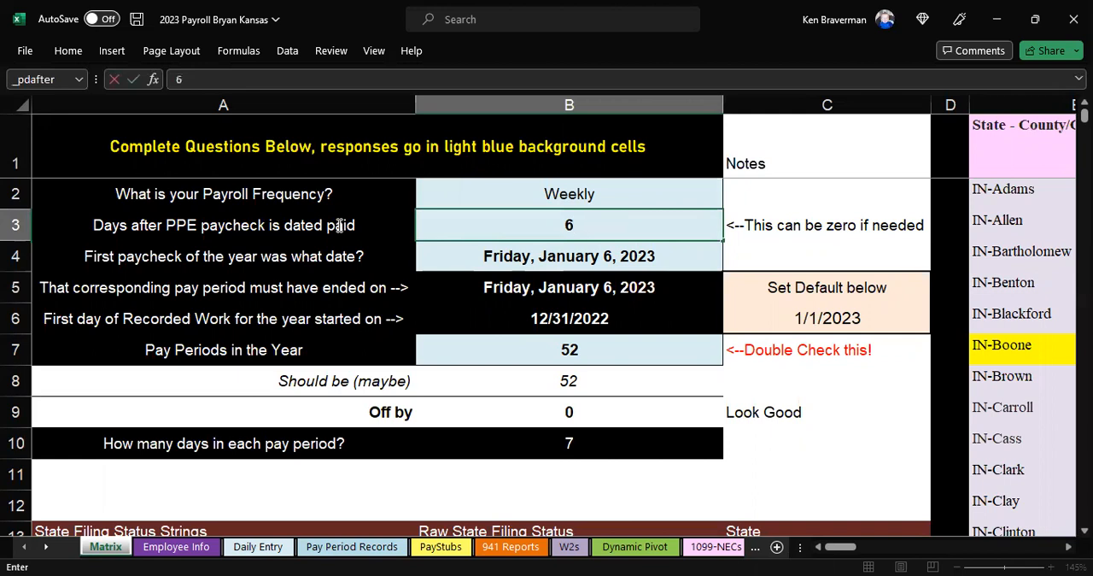
{"action": "key", "text": "Return"}
{"action": "left_click_drag", "start_coordinate": [342, 225], "coordinate": [457, 222]}
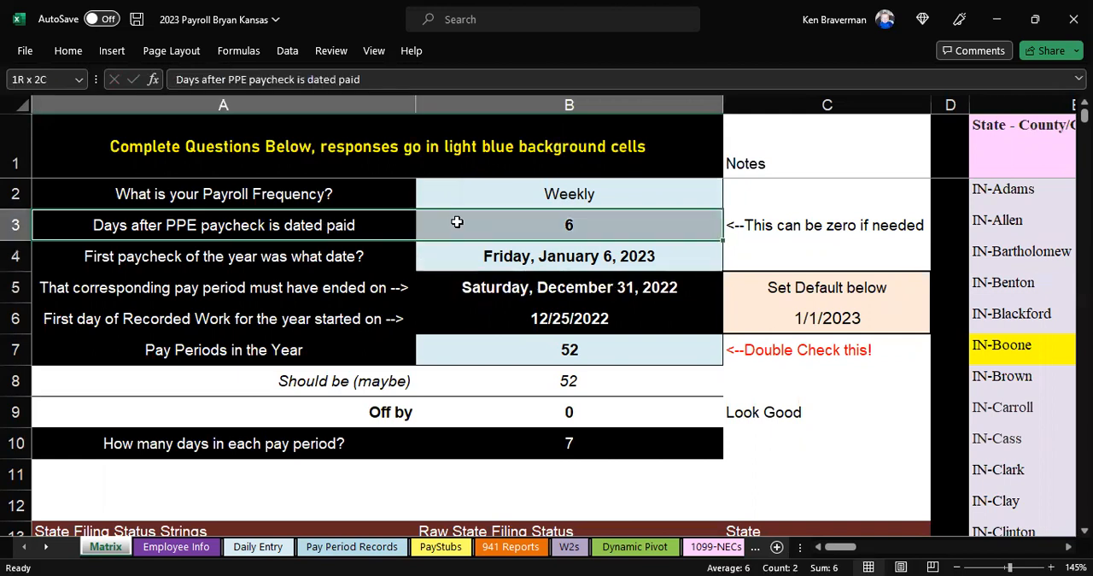
Step: Review the setup answers for the paycheck lag in days and the number of pay periods in the year
{"action": "left_click", "coordinate": [567, 225]}
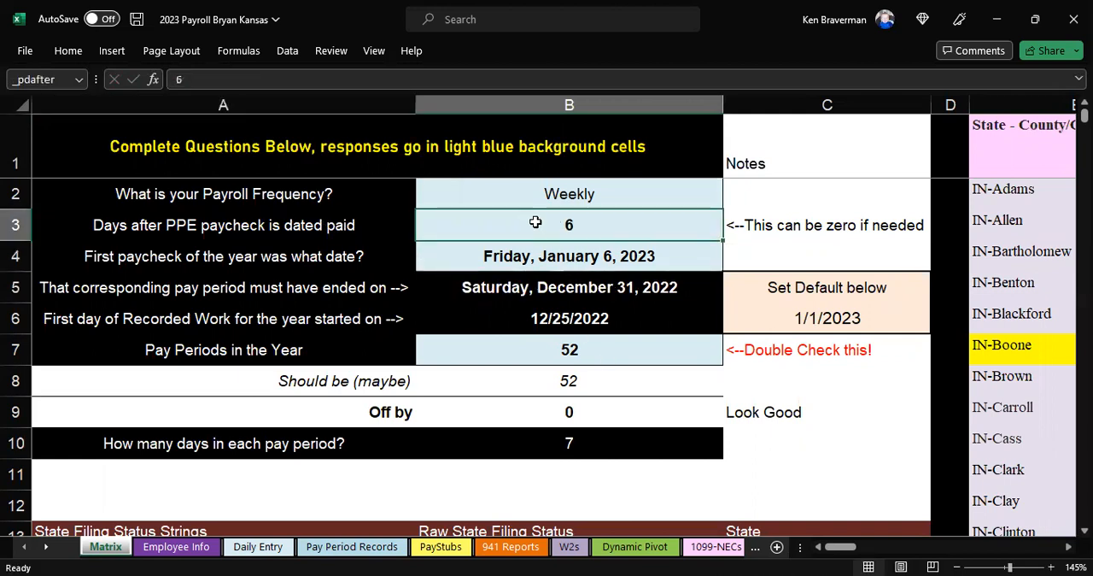
{"action": "scroll", "coordinate": [613, 273], "scroll_direction": "down", "scroll_amount": 1}
{"action": "scroll", "coordinate": [613, 273], "scroll_direction": "up", "scroll_amount": 1}
{"action": "left_click", "coordinate": [553, 356]}
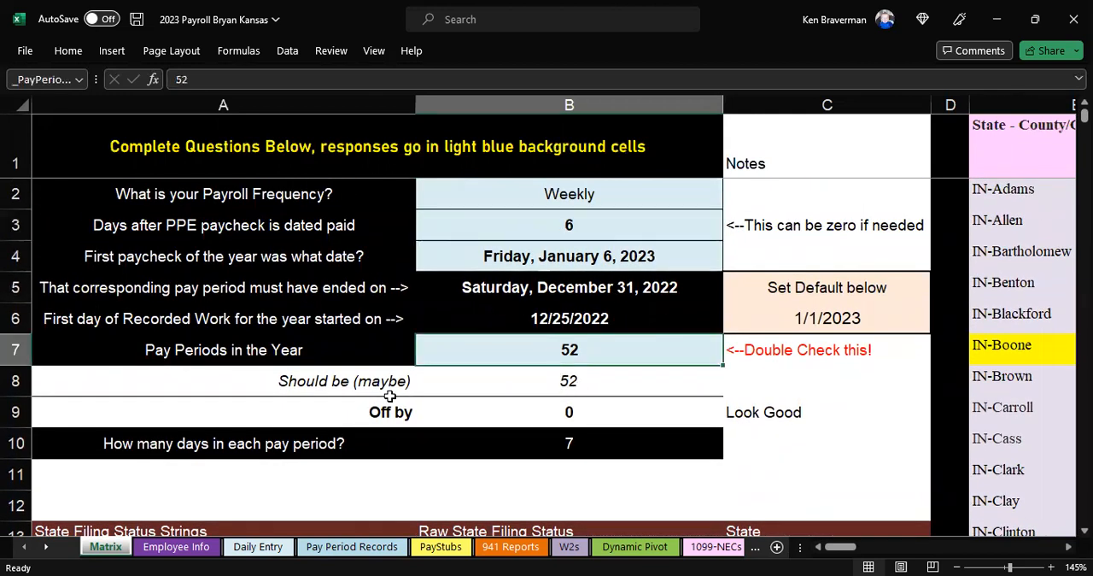
{"action": "left_click_drag", "start_coordinate": [316, 355], "coordinate": [495, 349]}
{"action": "left_click", "coordinate": [567, 348]}
{"action": "left_click", "coordinate": [574, 353]}
Step: Find the end of the weekly pay period schedule on the Matrix sheet and examine its last pay period rows
{"action": "scroll", "coordinate": [581, 346], "scroll_direction": "down", "scroll_amount": 1}
{"action": "scroll", "coordinate": [581, 343], "scroll_direction": "down", "scroll_amount": 5}
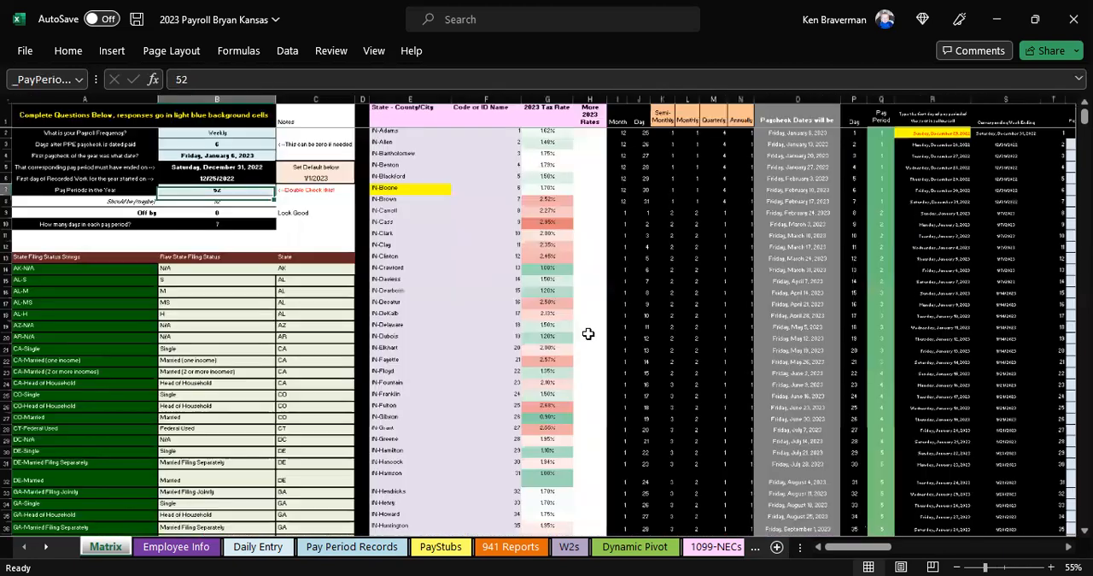
{"action": "left_click", "coordinate": [927, 157]}
{"action": "left_click_drag", "start_coordinate": [935, 242], "coordinate": [1069, 527]}
{"action": "left_click", "coordinate": [584, 435]}
{"action": "scroll", "coordinate": [612, 442], "scroll_direction": "down", "scroll_amount": 1}
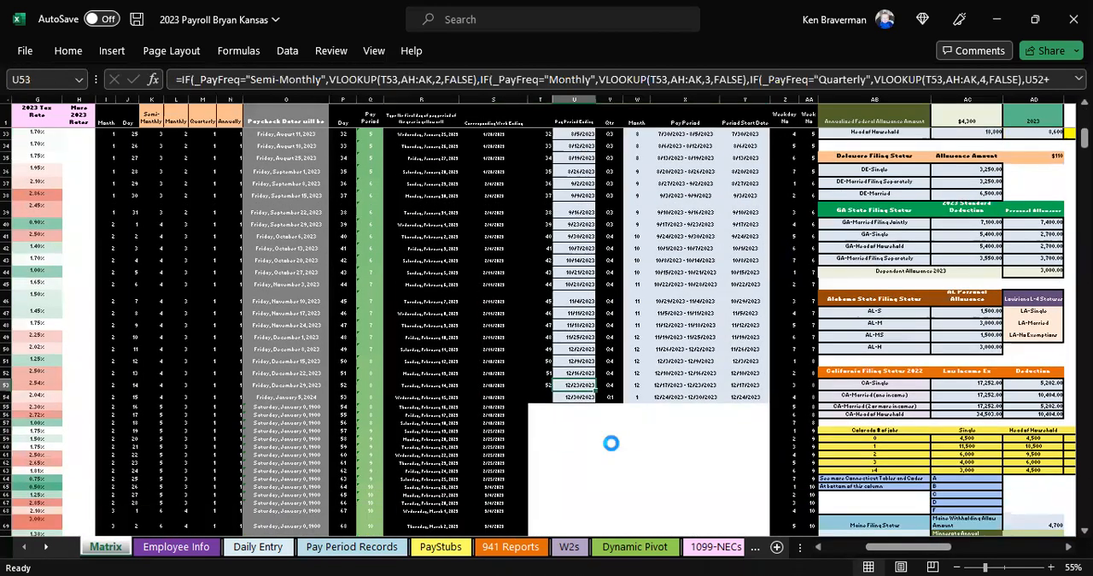
{"action": "scroll", "coordinate": [611, 442], "scroll_direction": "up", "scroll_amount": 2}
{"action": "scroll", "coordinate": [903, 381], "scroll_direction": "up", "scroll_amount": 1}
{"action": "left_click", "coordinate": [935, 374]}
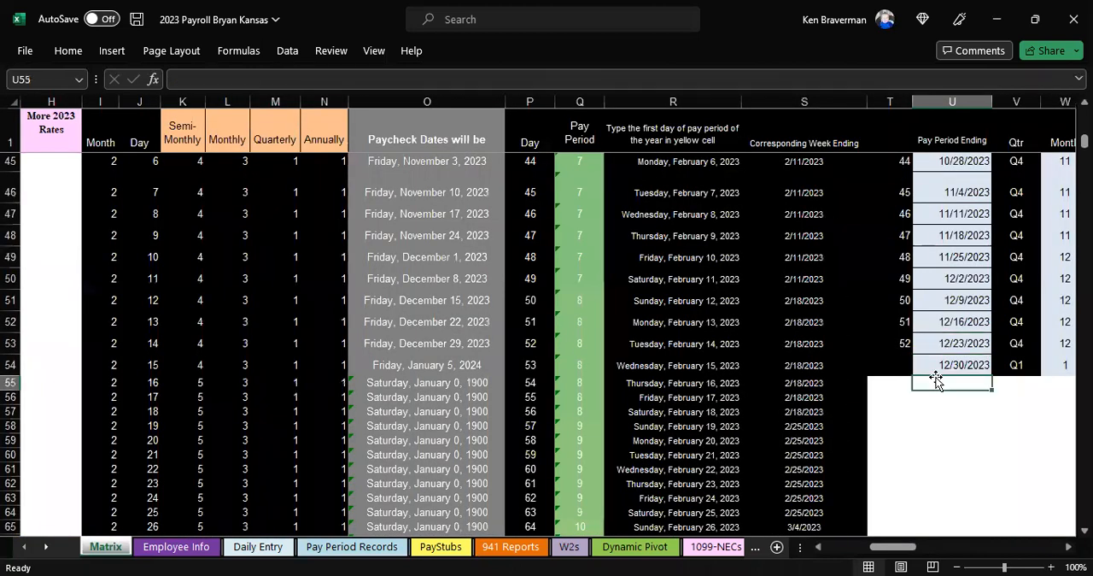
{"action": "key", "text": "Right"}
{"action": "key", "text": "Right"}
{"action": "key", "text": "Right"}
{"action": "key", "text": "Right"}
{"action": "key", "text": "Right"}
{"action": "key", "text": "Right"}
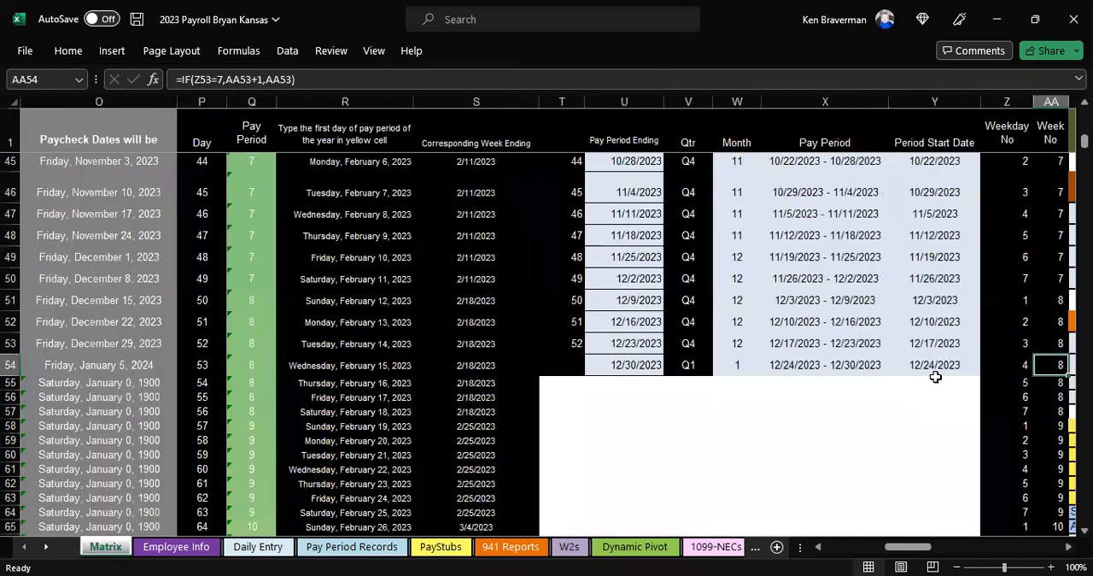
Step: Compare the 52nd pay period with the unnumbered row below it, checking period ending, quarter, month and paycheck dates
{"action": "left_click_drag", "start_coordinate": [578, 342], "coordinate": [622, 357]}
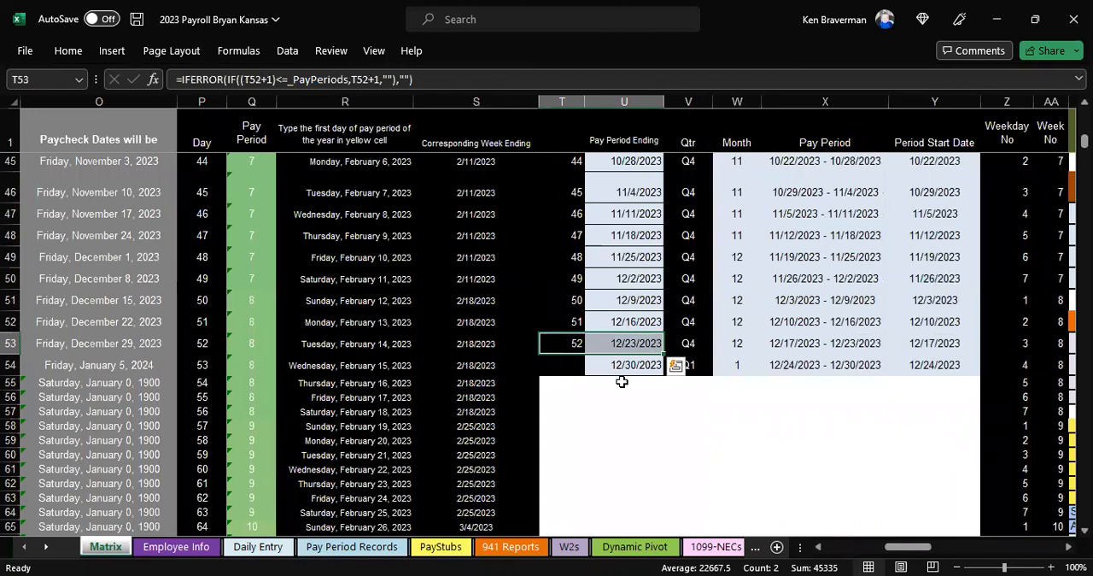
{"action": "left_click", "coordinate": [628, 350]}
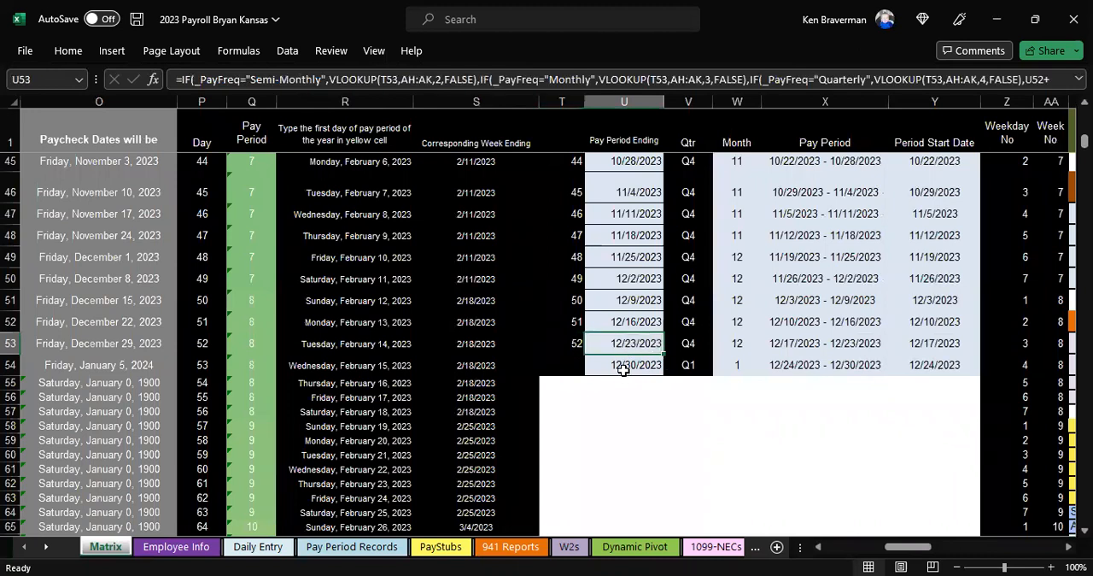
{"action": "left_click", "coordinate": [622, 367]}
{"action": "left_click", "coordinate": [618, 345]}
{"action": "key", "text": "Down"}
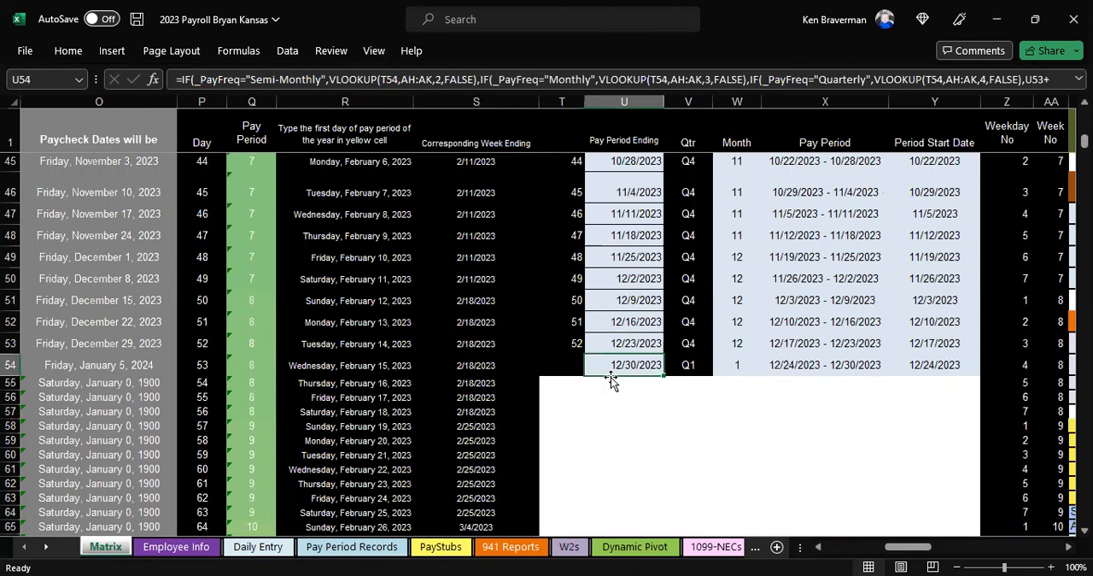
{"action": "left_click_drag", "start_coordinate": [638, 368], "coordinate": [736, 368]}
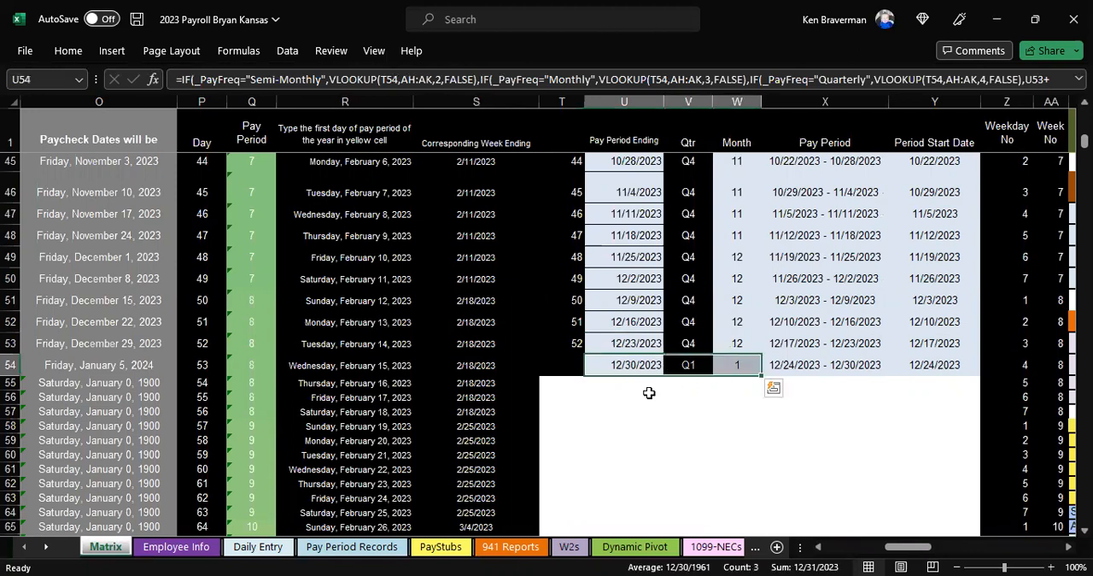
{"action": "left_click", "coordinate": [648, 394]}
{"action": "left_click_drag", "start_coordinate": [577, 370], "coordinate": [735, 370]}
{"action": "left_click_drag", "start_coordinate": [687, 410], "coordinate": [628, 382]}
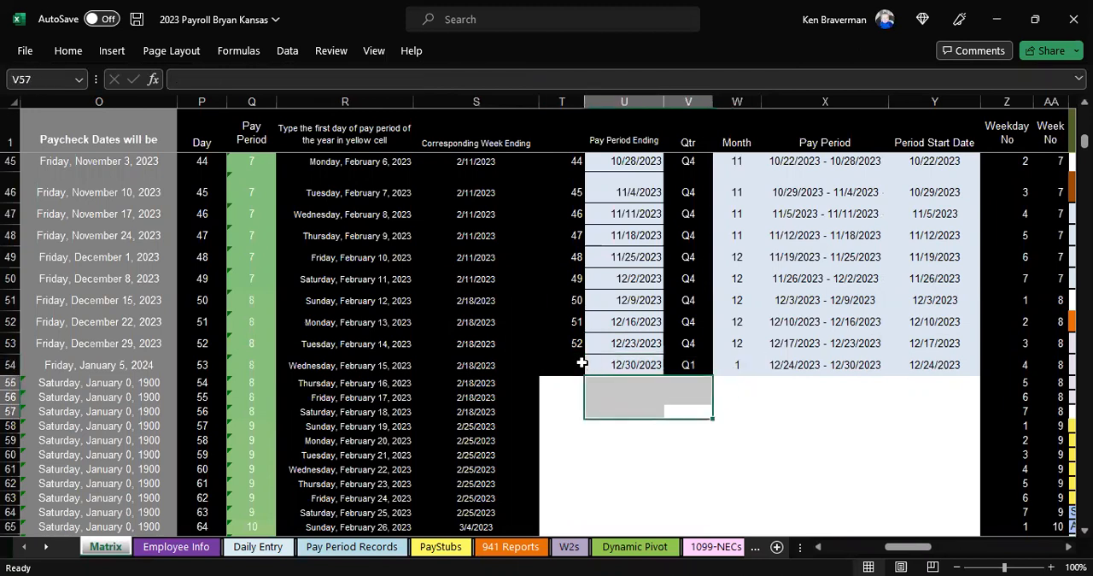
{"action": "left_click", "coordinate": [582, 365]}
{"action": "left_click", "coordinate": [162, 320]}
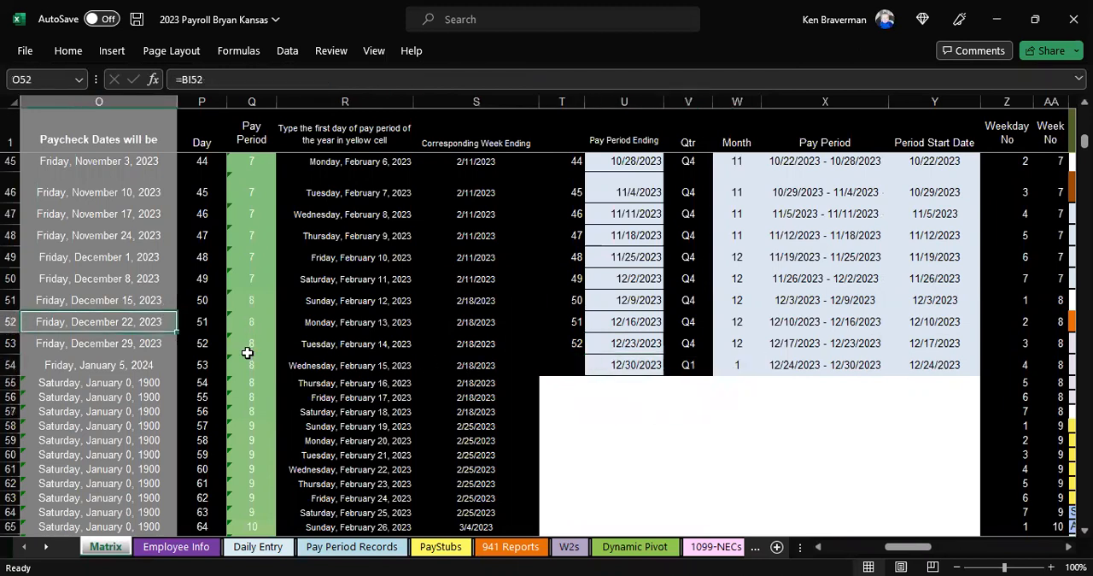
Step: Return to the setup questions and inspect the formula for the first paycheck's pay period end date
{"action": "key", "text": "Left"}
{"action": "key", "text": "Left"}
{"action": "key", "text": "Left"}
{"action": "key", "text": "Left"}
{"action": "key", "text": "Left"}
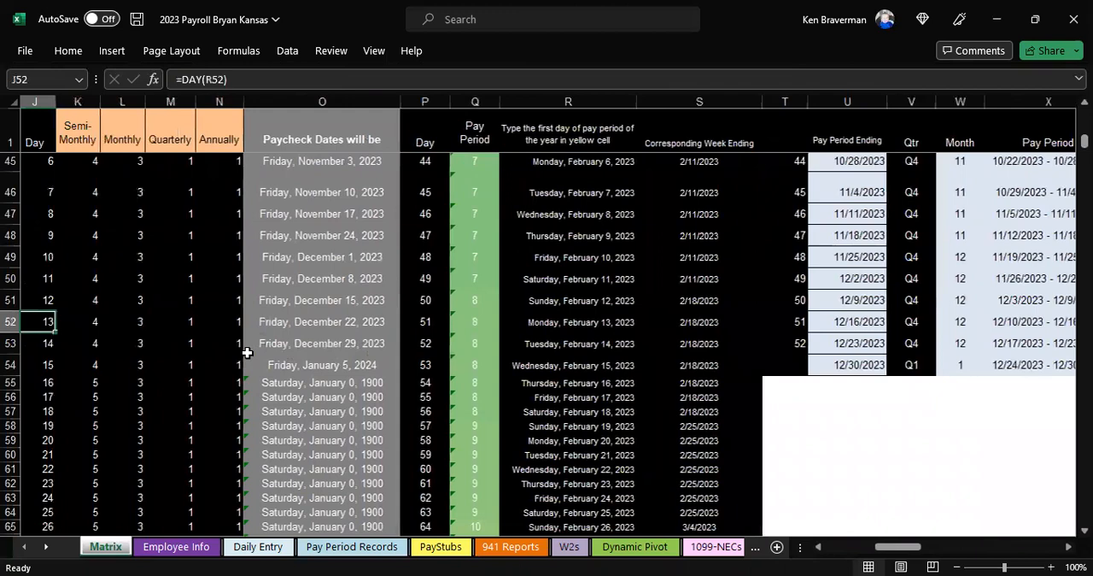
{"action": "key", "text": "Left"}
{"action": "key", "text": "Left"}
{"action": "key", "text": "Left"}
{"action": "key", "text": "Left"}
{"action": "key", "text": "Left"}
{"action": "key", "text": "Left"}
{"action": "key", "text": "Left"}
{"action": "key", "text": "Left"}
{"action": "key", "text": "Left"}
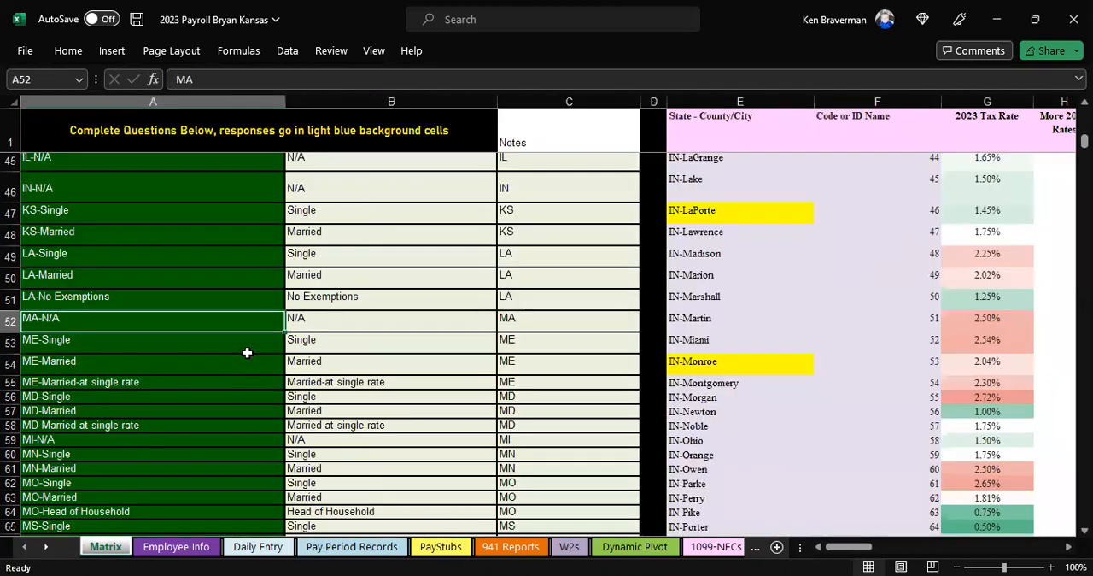
{"action": "key", "text": "Page_Up"}
{"action": "key", "text": "Page_Up"}
{"action": "key", "text": "ctrl+Up"}
{"action": "key", "text": "ctrl+Up"}
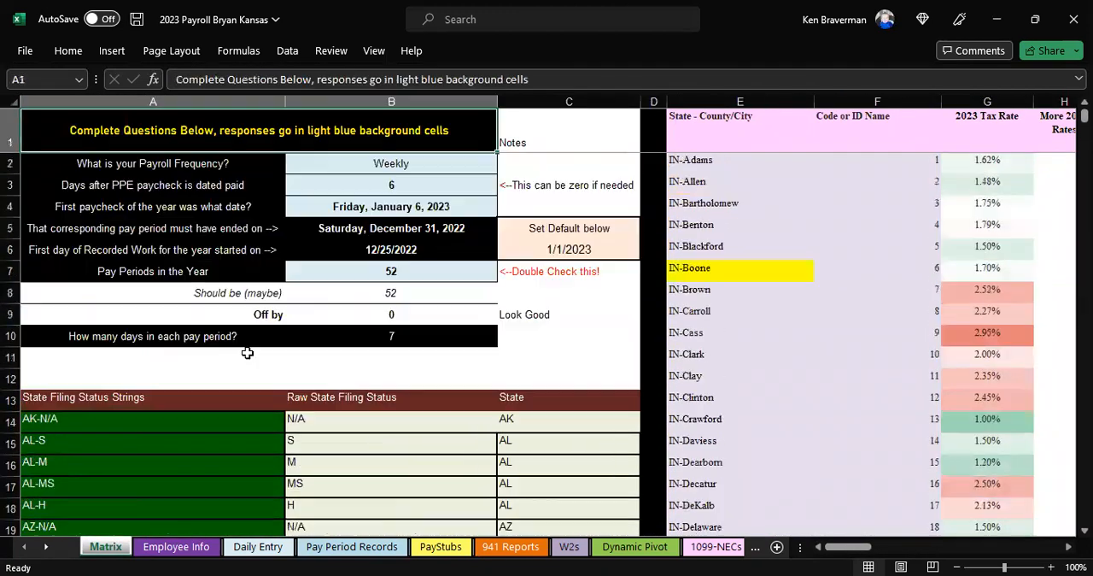
{"action": "left_click", "coordinate": [374, 231]}
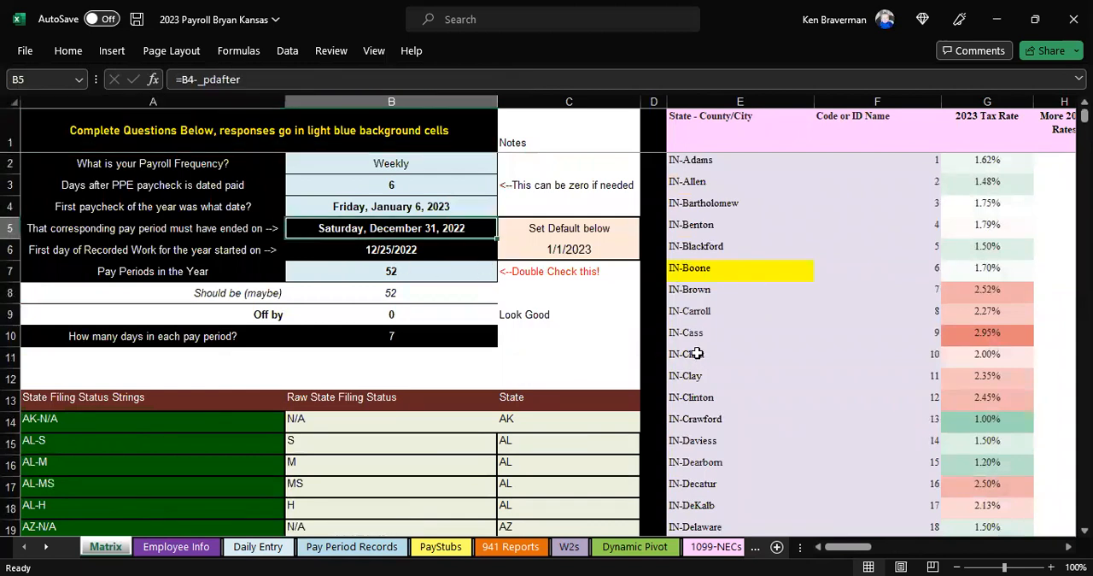
Step: Examine the State Filing Status Strings table and its raw filing status column below the setup questions
{"action": "scroll", "coordinate": [697, 353], "scroll_direction": "down", "scroll_amount": 2, "text": "ctrl"}
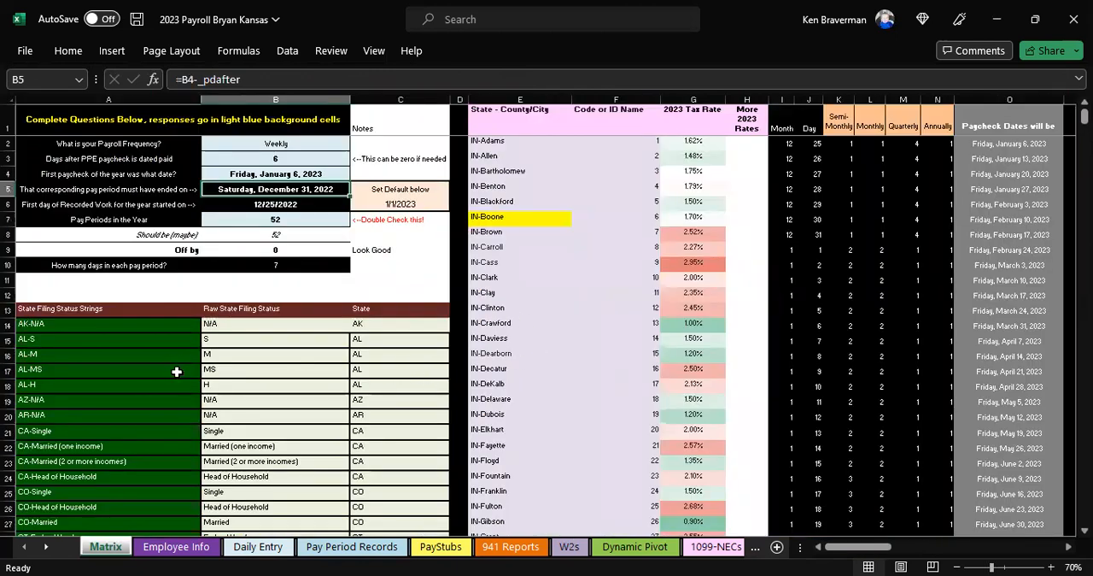
{"action": "scroll", "coordinate": [388, 346], "scroll_direction": "up", "scroll_amount": 1, "text": "ctrl"}
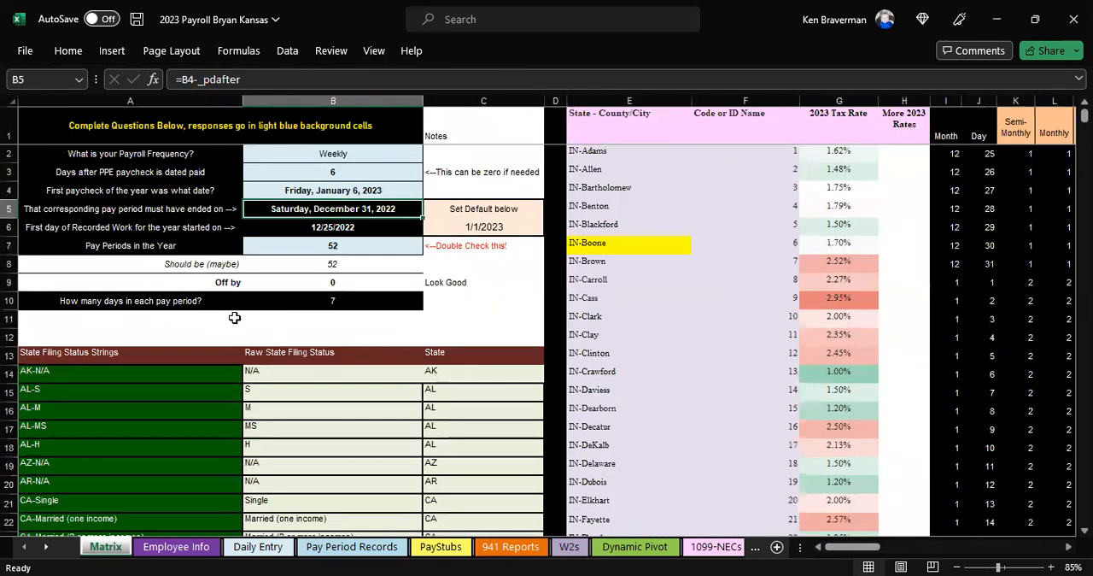
{"action": "scroll", "coordinate": [221, 323], "scroll_direction": "down", "scroll_amount": 2}
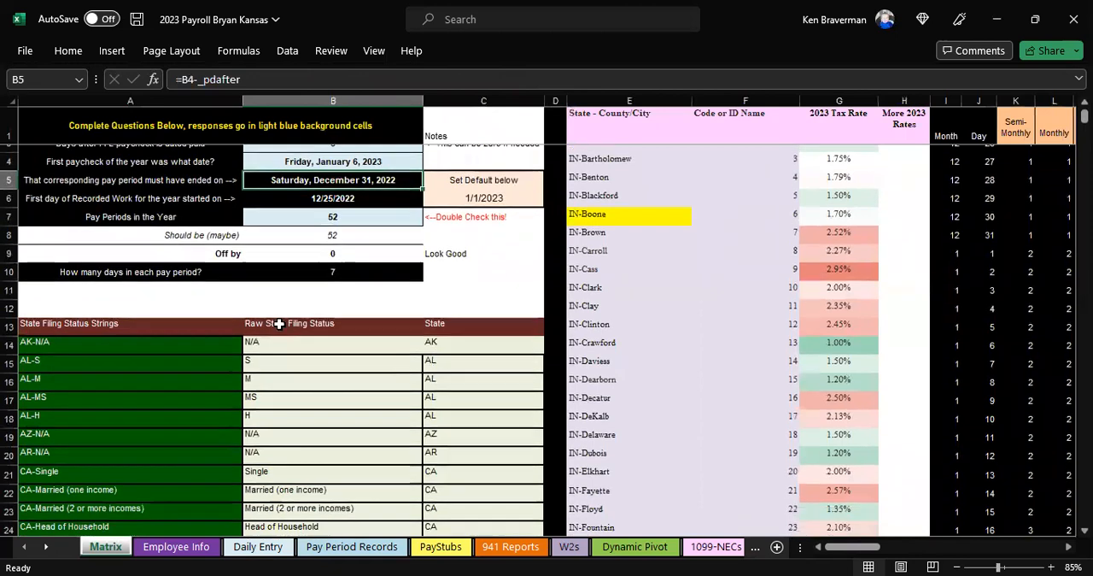
{"action": "left_click", "coordinate": [134, 260]}
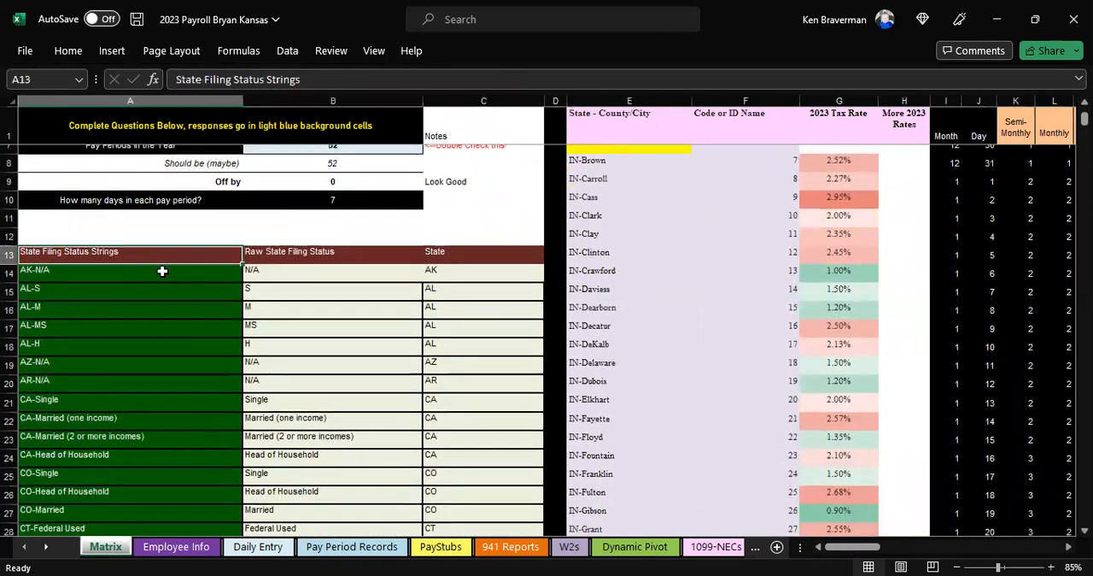
{"action": "scroll", "coordinate": [128, 273], "scroll_direction": "up", "scroll_amount": 3, "text": "ctrl"}
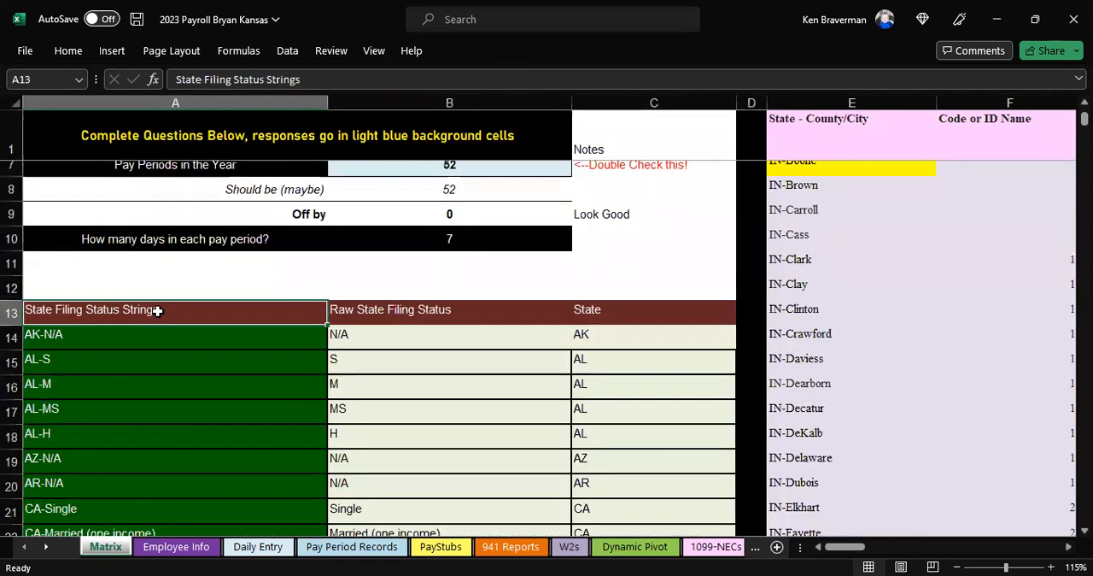
{"action": "left_click_drag", "start_coordinate": [160, 309], "coordinate": [560, 309]}
{"action": "scroll", "coordinate": [449, 305], "scroll_direction": "down", "scroll_amount": 1}
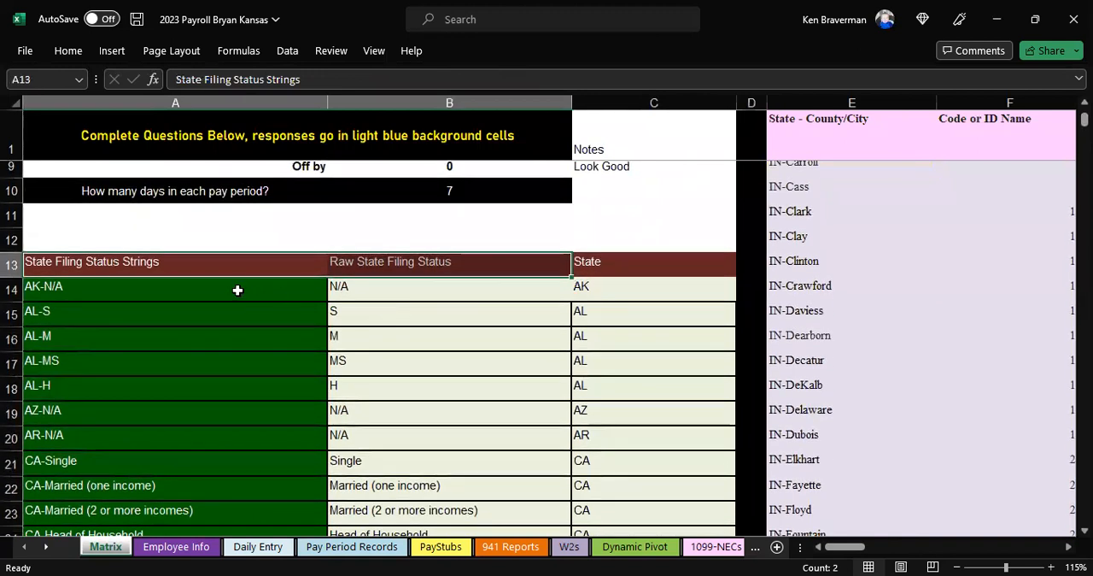
Step: Clear all three columns of the state filing status table above the Kansas rows, from AK-N/A through IN-N/A
{"action": "left_click", "coordinate": [269, 287]}
{"action": "key", "text": "shift+Right"}
{"action": "key", "text": "shift+Right"}
{"action": "key", "text": "shift+Down"}
{"action": "key", "text": "shift+Down"}
{"action": "key", "text": "shift+Down"}
{"action": "key", "text": "shift+Down"}
{"action": "key", "text": "shift+Down"}
{"action": "key", "text": "shift+Down"}
{"action": "key", "text": "shift+Down"}
{"action": "key", "text": "shift+Down"}
{"action": "key", "text": "shift+Down"}
{"action": "key", "text": "shift+Down"}
{"action": "key", "text": "shift+Down"}
{"action": "key", "text": "shift+Down"}
{"action": "key", "text": "shift+Down"}
{"action": "key", "text": "shift+Down"}
{"action": "key", "text": "shift+Down"}
{"action": "key", "text": "shift+Down"}
{"action": "key", "text": "shift+Down"}
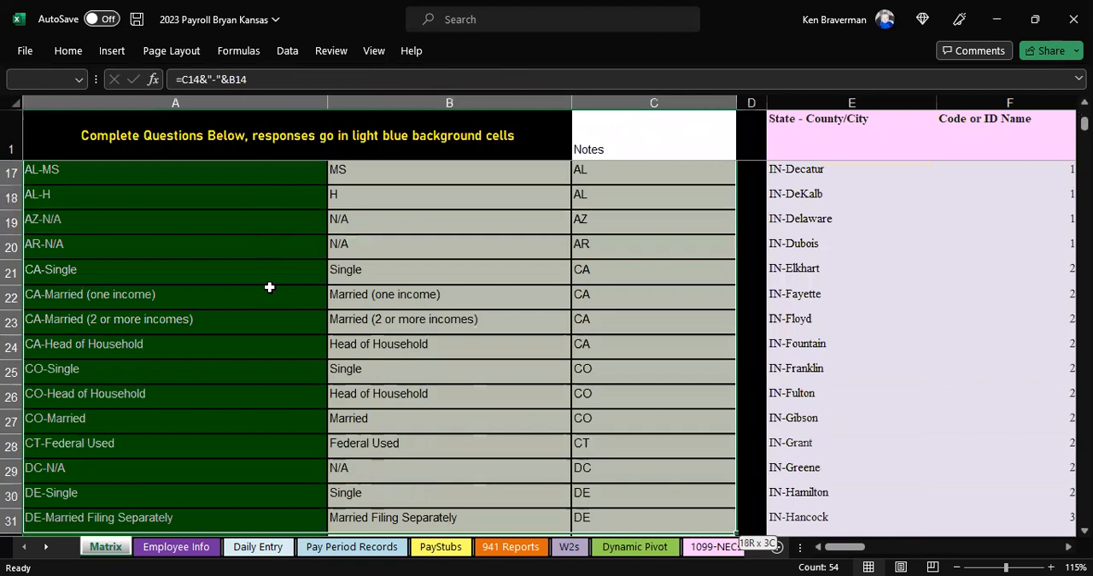
{"action": "key", "text": "shift+Down"}
{"action": "key", "text": "shift+Down"}
{"action": "key", "text": "shift+Down"}
{"action": "key", "text": "shift+Down"}
{"action": "key", "text": "shift+Down"}
{"action": "key", "text": "shift+Down"}
{"action": "key", "text": "shift+Down"}
{"action": "key", "text": "shift+Down"}
{"action": "key", "text": "shift+Down"}
{"action": "key", "text": "shift+Down"}
{"action": "key", "text": "shift+Down"}
{"action": "key", "text": "shift+Down"}
{"action": "key", "text": "shift+Down"}
{"action": "key", "text": "shift+Down"}
{"action": "key", "text": "shift+Down"}
{"action": "key", "text": "shift+Down"}
{"action": "key", "text": "shift+Down"}
{"action": "key", "text": "shift+Down"}
{"action": "key", "text": "shift+Down"}
{"action": "key", "text": "shift+Down"}
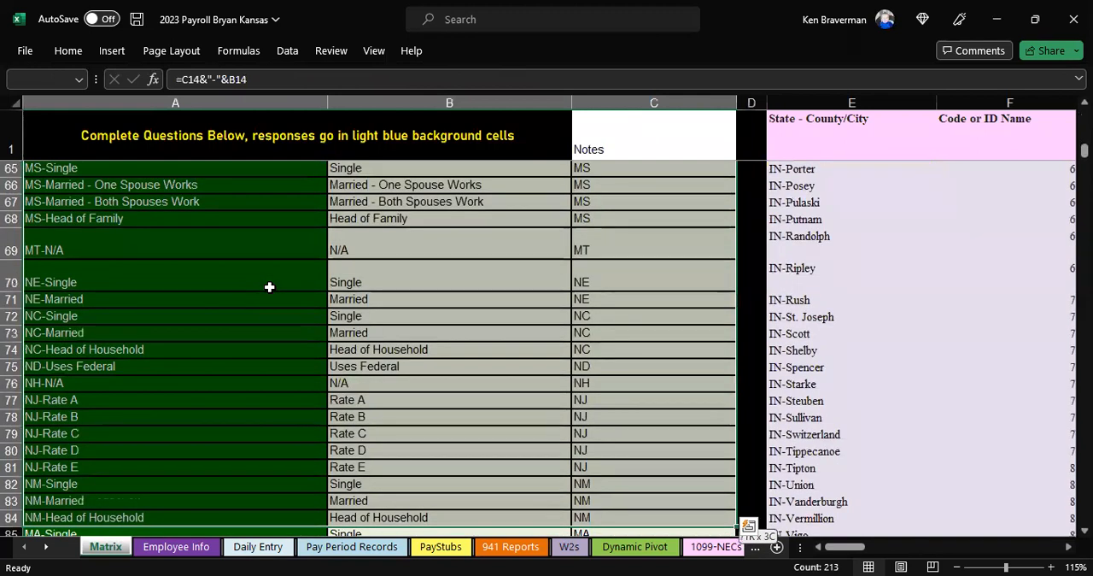
{"action": "key", "text": "shift+Up"}
{"action": "key", "text": "shift+Up"}
{"action": "key", "text": "shift+Up"}
{"action": "key", "text": "shift+Up"}
{"action": "key", "text": "shift+Up"}
{"action": "key", "text": "shift+Up"}
{"action": "key", "text": "shift+Up"}
{"action": "key", "text": "shift+Up"}
{"action": "key", "text": "shift+Up"}
{"action": "key", "text": "shift+Up"}
{"action": "key", "text": "shift+Up"}
{"action": "key", "text": "shift+Up"}
{"action": "key", "text": "shift+Up"}
{"action": "key", "text": "shift+Up"}
{"action": "key", "text": "shift+Up"}
{"action": "key", "text": "shift+Up"}
{"action": "key", "text": "shift+Up"}
{"action": "key", "text": "shift+Up"}
{"action": "key", "text": "shift+Up"}
{"action": "key", "text": "shift+Up"}
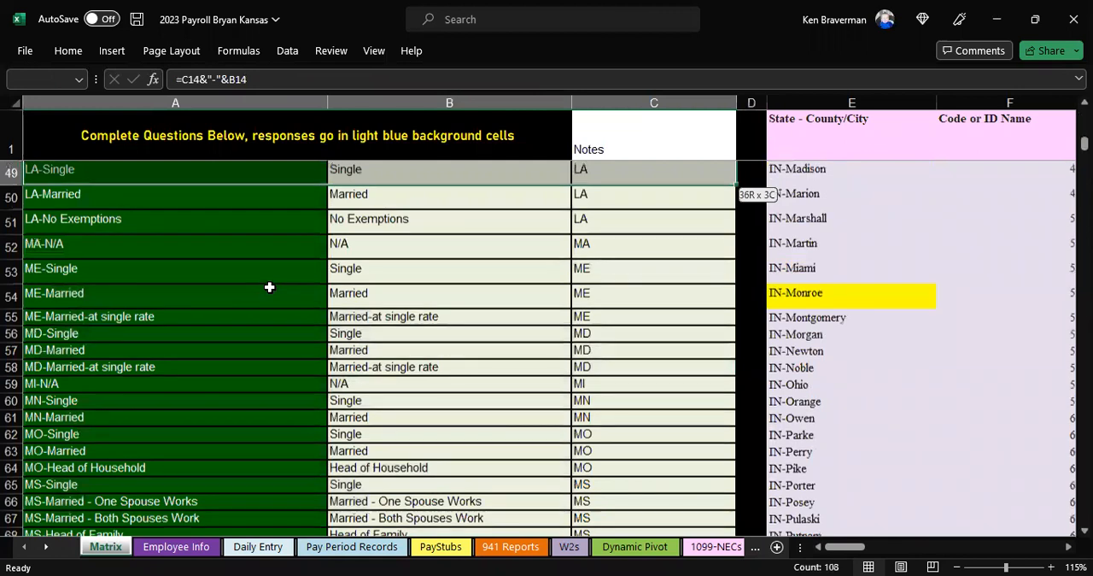
{"action": "key", "text": "shift+Up"}
{"action": "key", "text": "shift+Up"}
{"action": "key", "text": "shift+Up"}
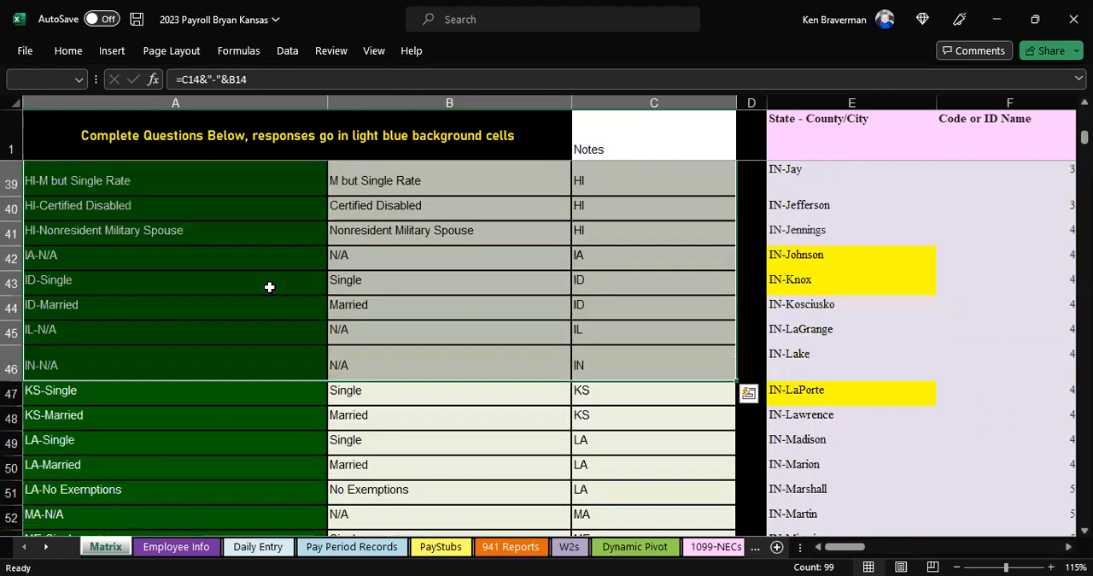
{"action": "key", "text": "shift+Right"}
{"action": "key", "text": "shift+Left"}
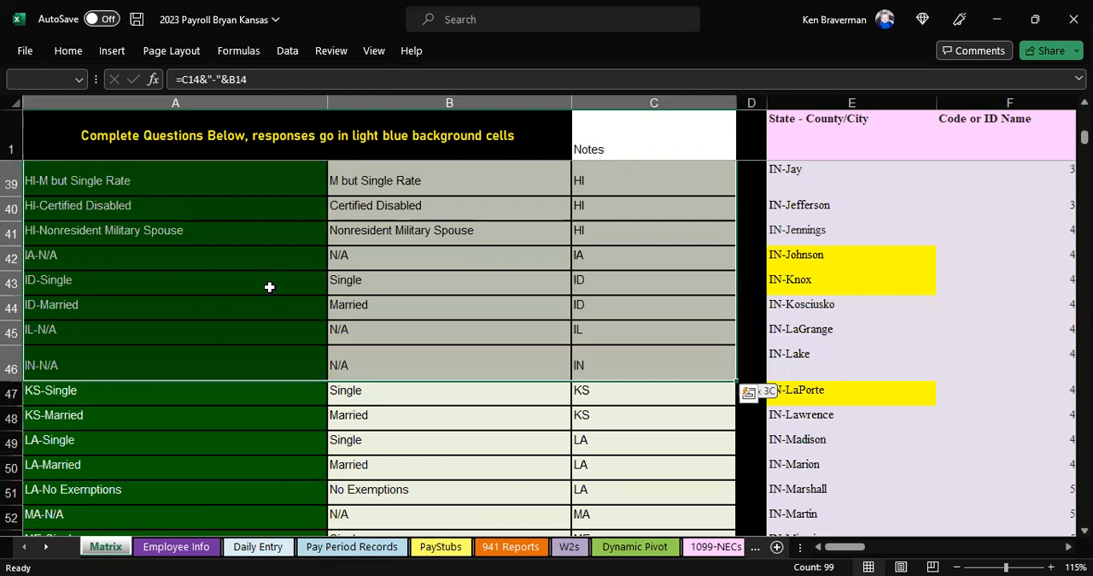
{"action": "key", "text": "Delete"}
Step: Clear all three columns of the state filing status table below the Kansas rows, from LA-Single to the table's end
{"action": "scroll", "coordinate": [242, 351], "scroll_direction": "down", "scroll_amount": 1}
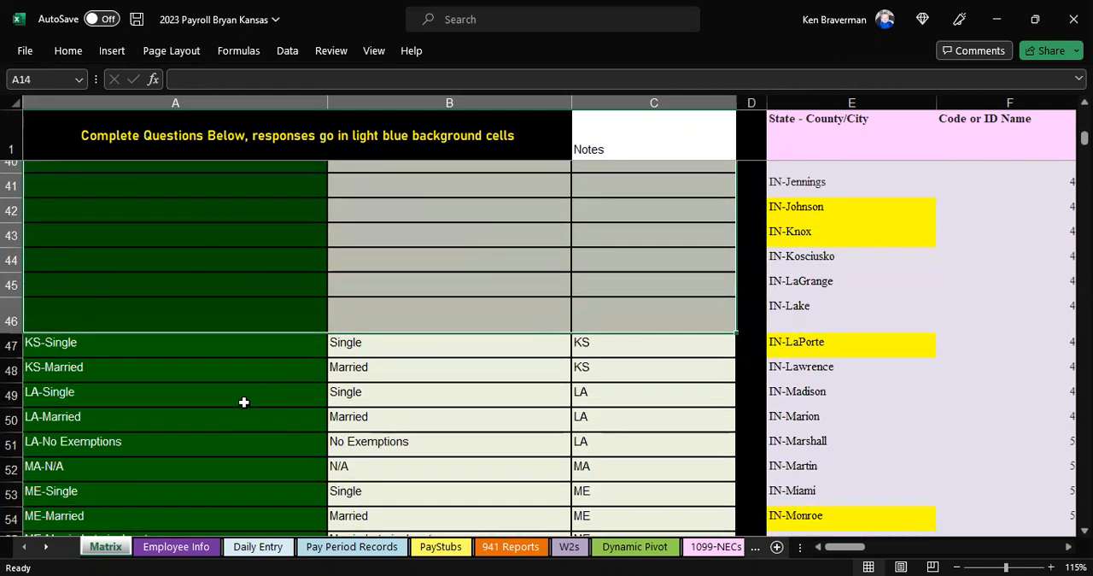
{"action": "left_click", "coordinate": [245, 401]}
{"action": "key", "text": "shift+Right"}
{"action": "key", "text": "shift+Right"}
{"action": "key", "text": "ctrl+shift+Down"}
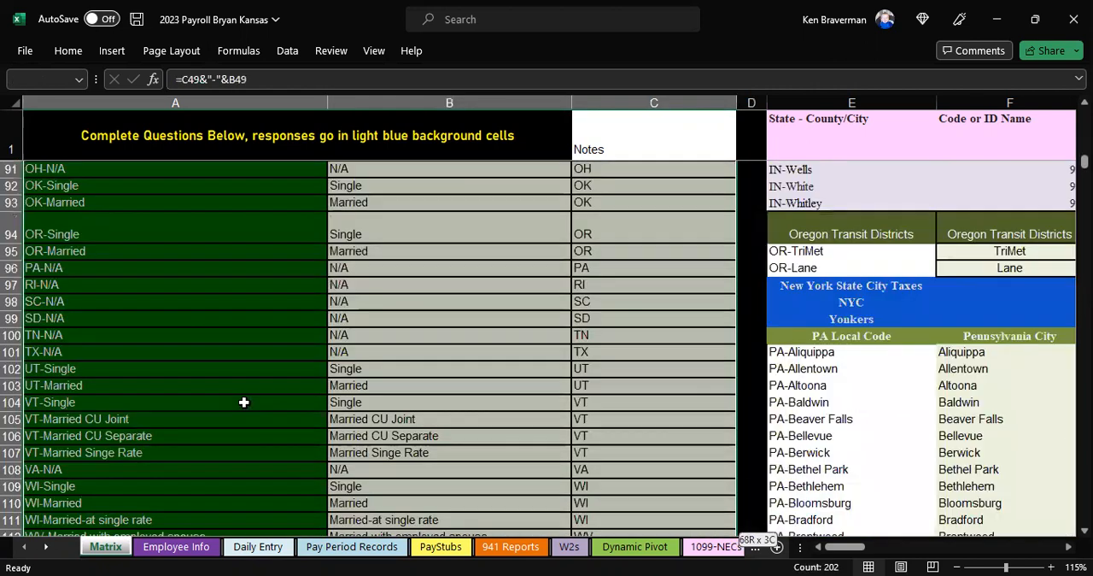
{"action": "key", "text": "Delete"}
{"action": "key", "text": "Up"}
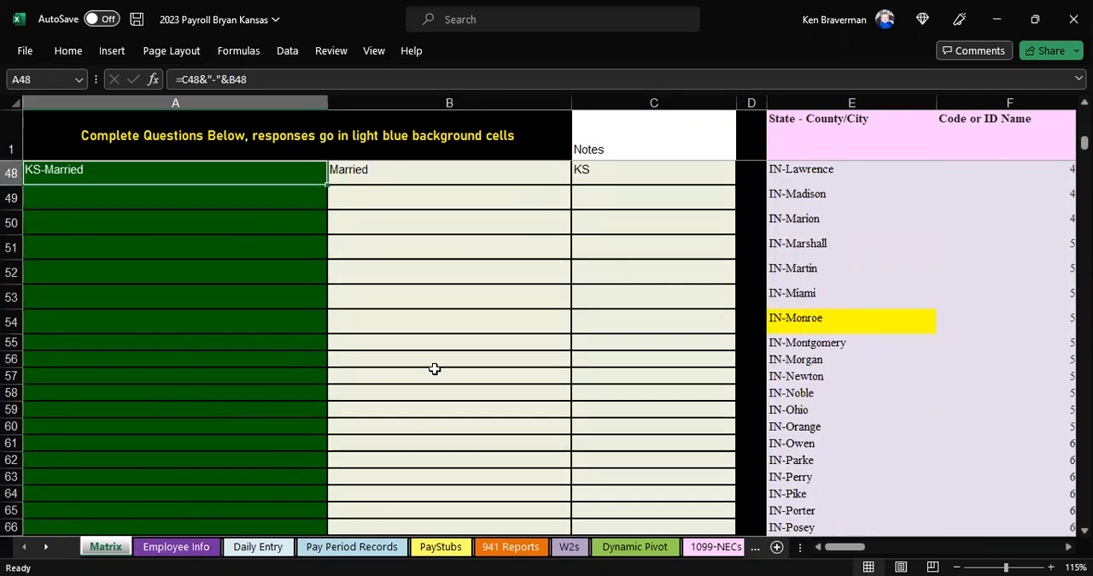
Step: Look over the cleared filing status table on the Matrix sheet and open the Employee Info sheet
{"action": "scroll", "coordinate": [453, 302], "scroll_direction": "up", "scroll_amount": 4}
{"action": "scroll", "coordinate": [448, 306], "scroll_direction": "down", "scroll_amount": 5, "text": "ctrl"}
{"action": "scroll", "coordinate": [444, 307], "scroll_direction": "down", "scroll_amount": 3, "text": "ctrl"}
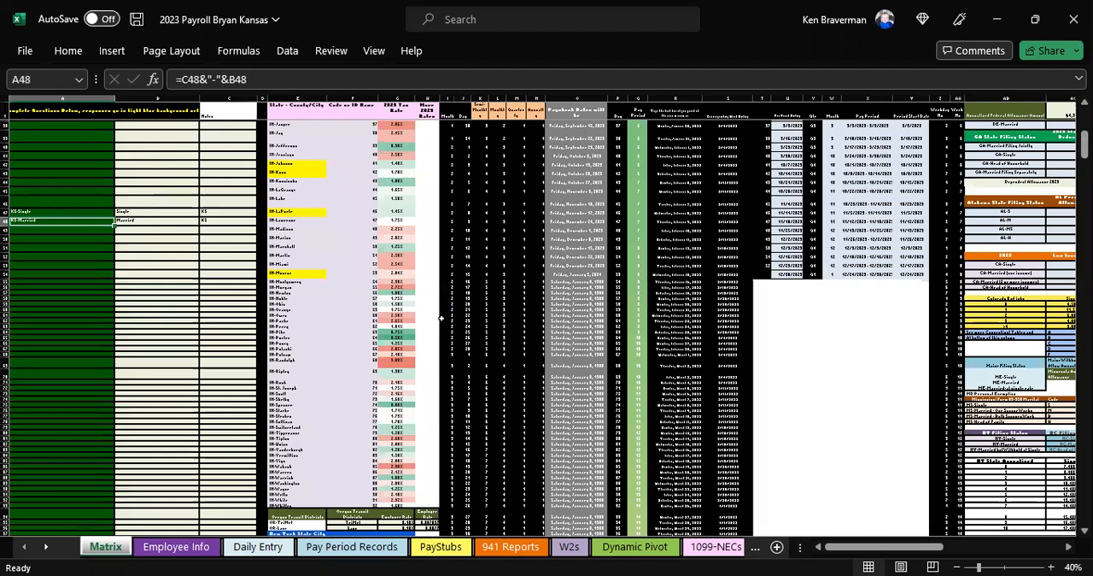
{"action": "scroll", "coordinate": [421, 323], "scroll_direction": "up", "scroll_amount": 1, "text": "ctrl"}
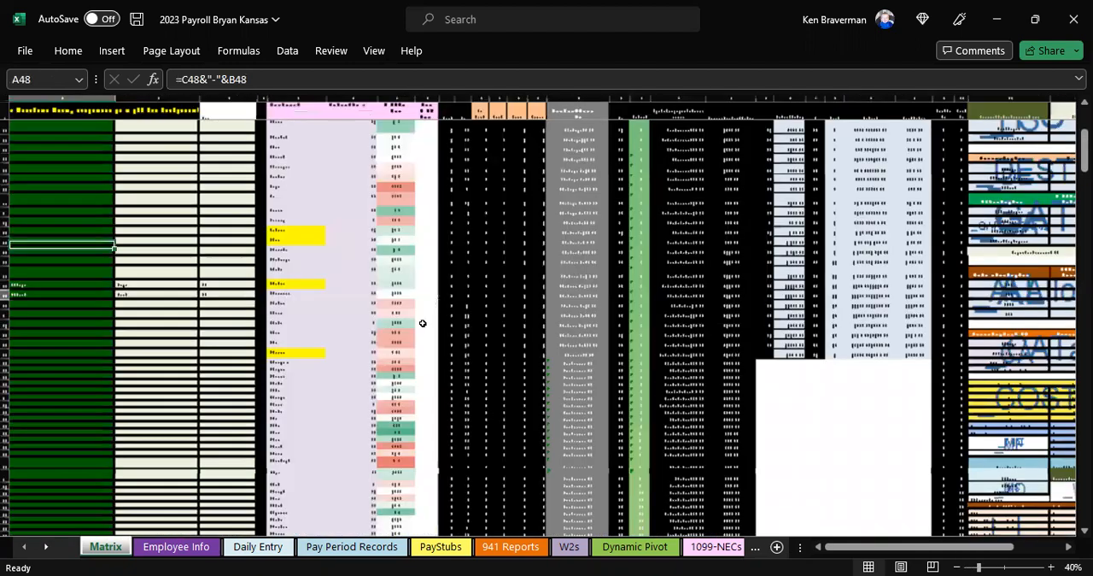
{"action": "scroll", "coordinate": [422, 323], "scroll_direction": "up", "scroll_amount": 1, "text": "ctrl"}
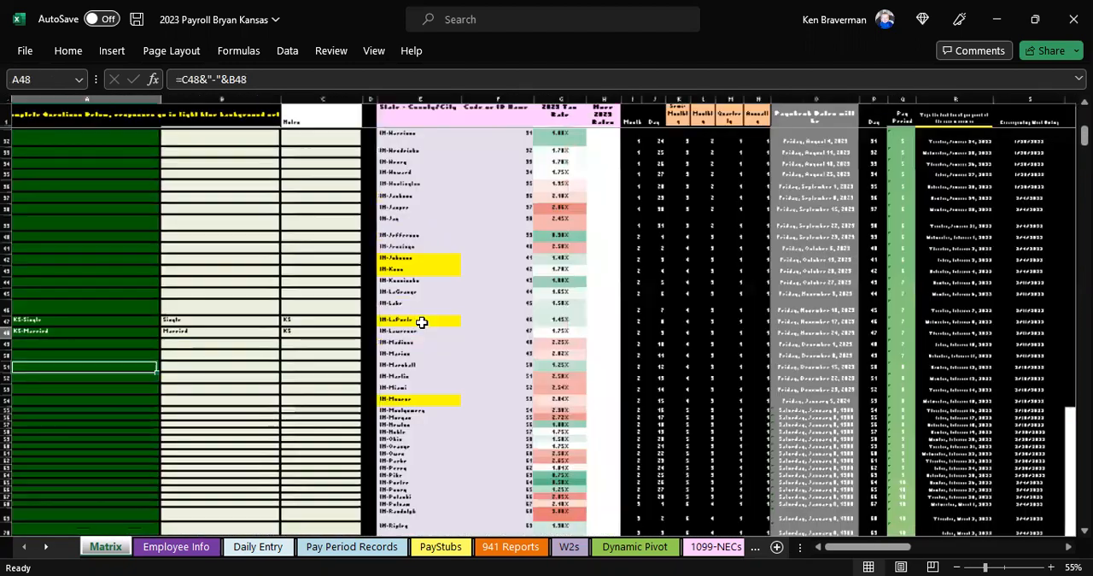
{"action": "scroll", "coordinate": [421, 323], "scroll_direction": "up", "scroll_amount": 2, "text": "ctrl"}
{"action": "scroll", "coordinate": [421, 317], "scroll_direction": "up", "scroll_amount": 7}
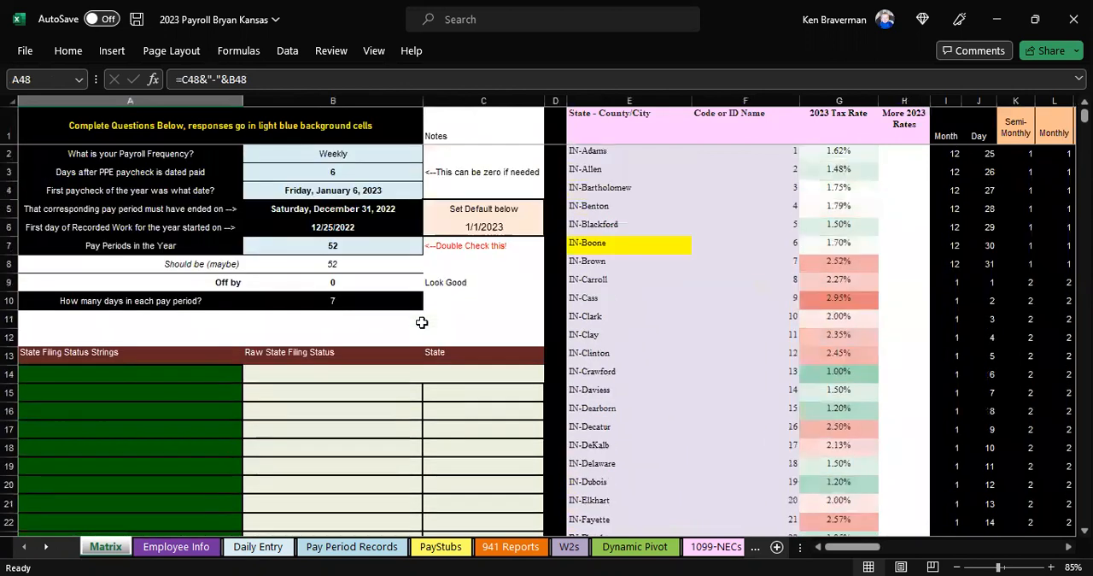
{"action": "left_click", "coordinate": [180, 548]}
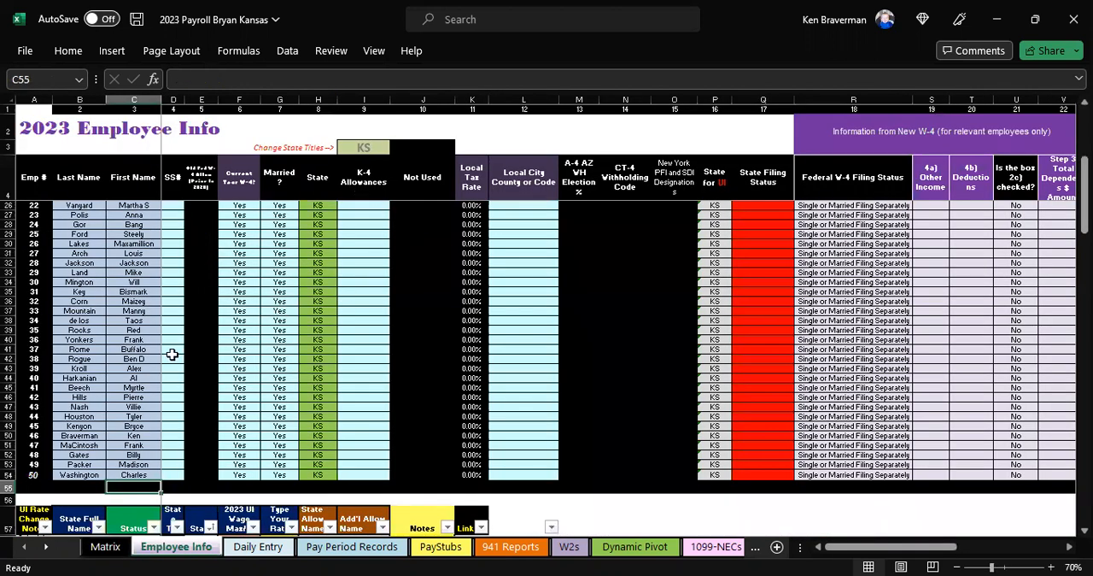
Step: Delete the rows of employees 21 through 50 from the Employee Info sheet, keeping the first 20 employees
{"action": "scroll", "coordinate": [152, 349], "scroll_direction": "down", "scroll_amount": 3}
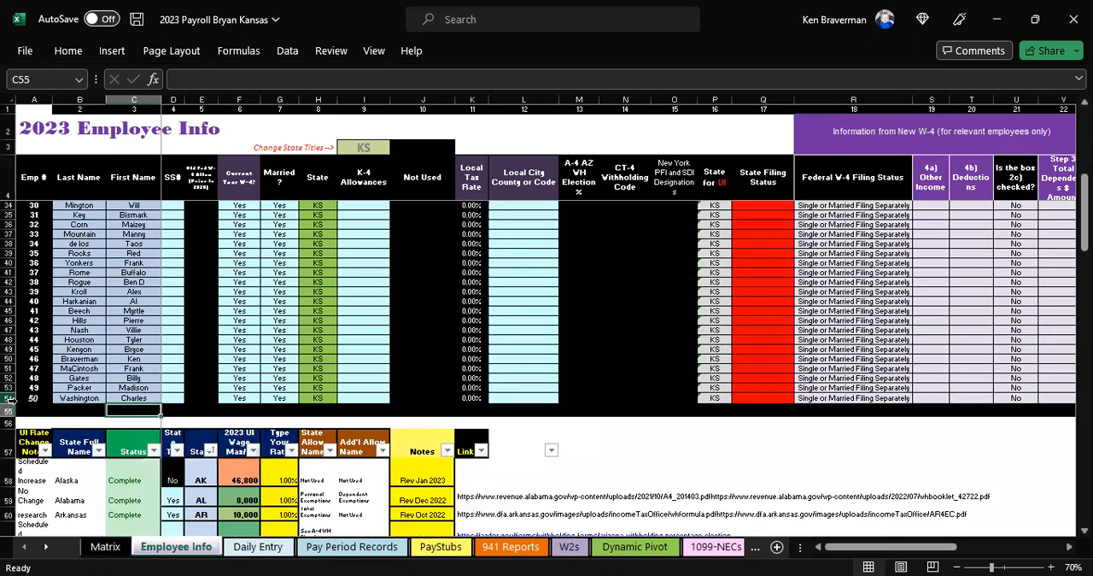
{"action": "left_click_drag", "start_coordinate": [11, 399], "coordinate": [8, 349]}
{"action": "right_click", "coordinate": [113, 372]}
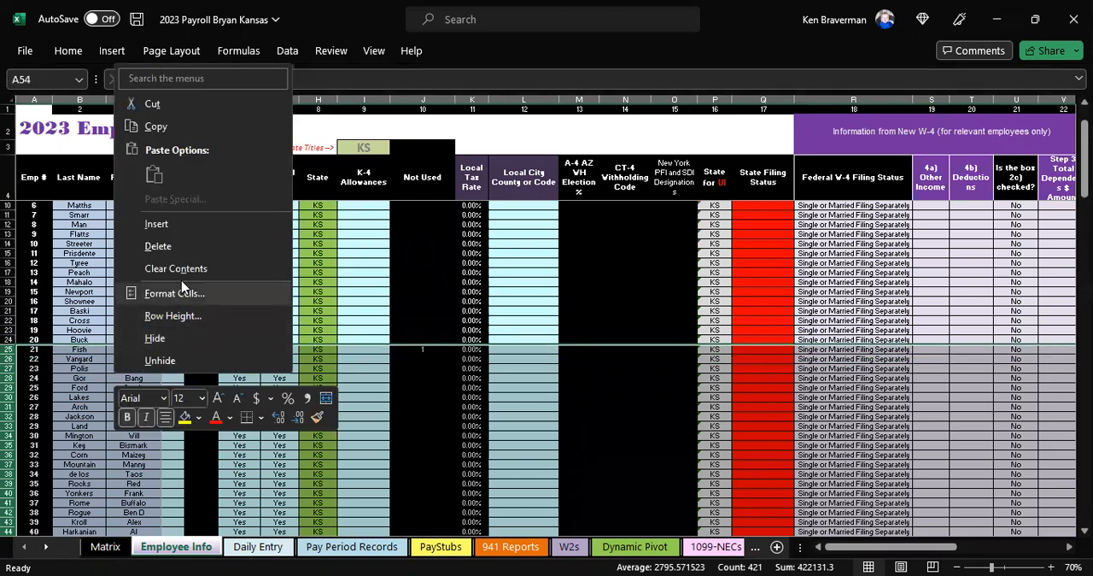
{"action": "left_click", "coordinate": [187, 249]}
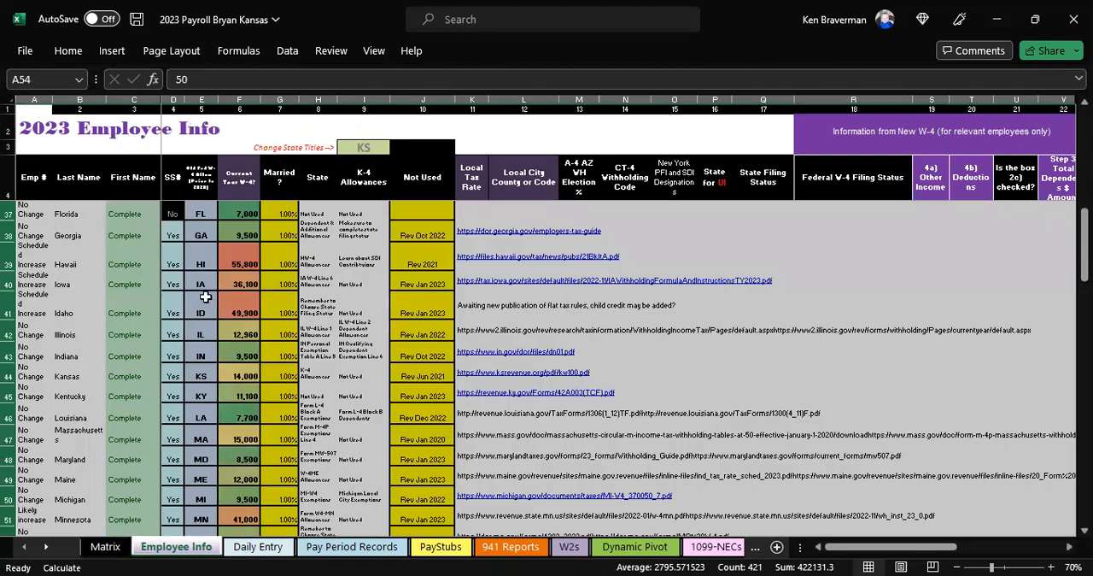
{"action": "scroll", "coordinate": [205, 297], "scroll_direction": "up", "scroll_amount": 8}
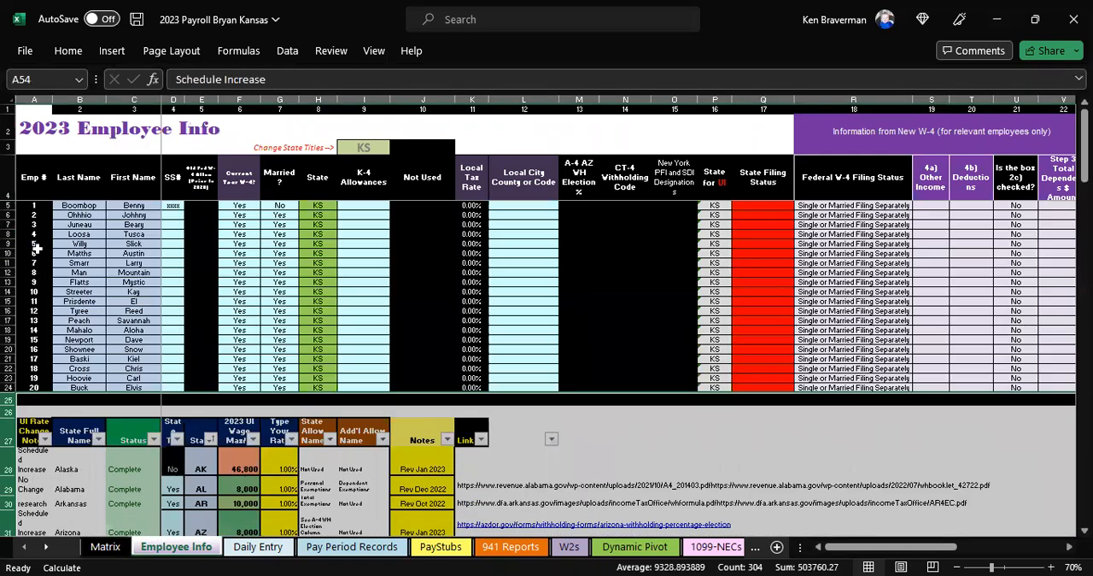
{"action": "scroll", "coordinate": [10, 229], "scroll_direction": "up", "scroll_amount": 1}
{"action": "left_click_drag", "start_coordinate": [10, 228], "coordinate": [6, 311]}
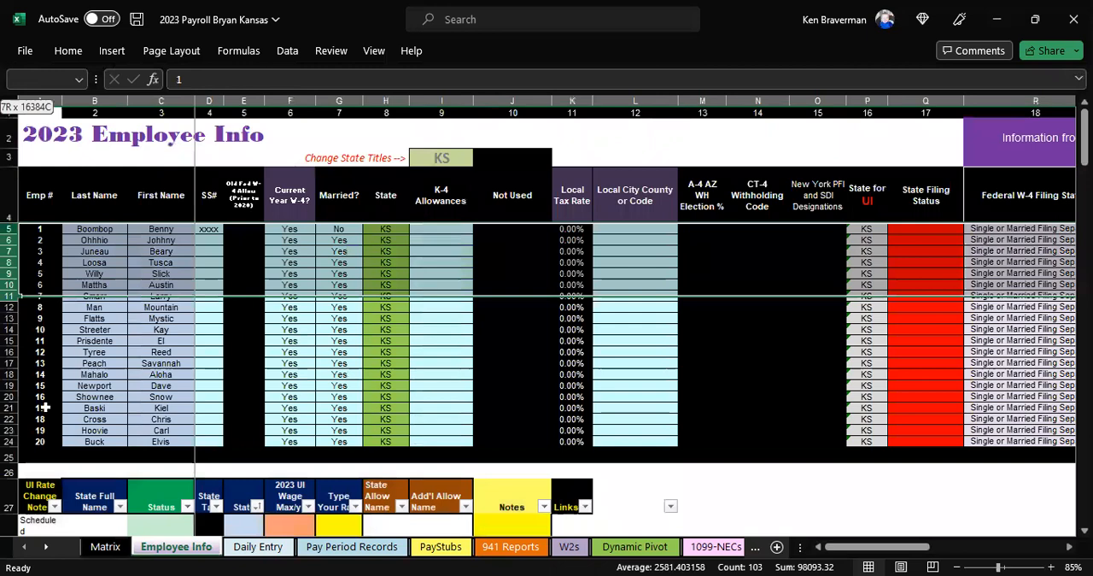
{"action": "left_click", "coordinate": [415, 326]}
Step: Delete the state table rows above Kansas, from Alaska through Indiana, below the employee list
{"action": "scroll", "coordinate": [237, 361], "scroll_direction": "down", "scroll_amount": 6}
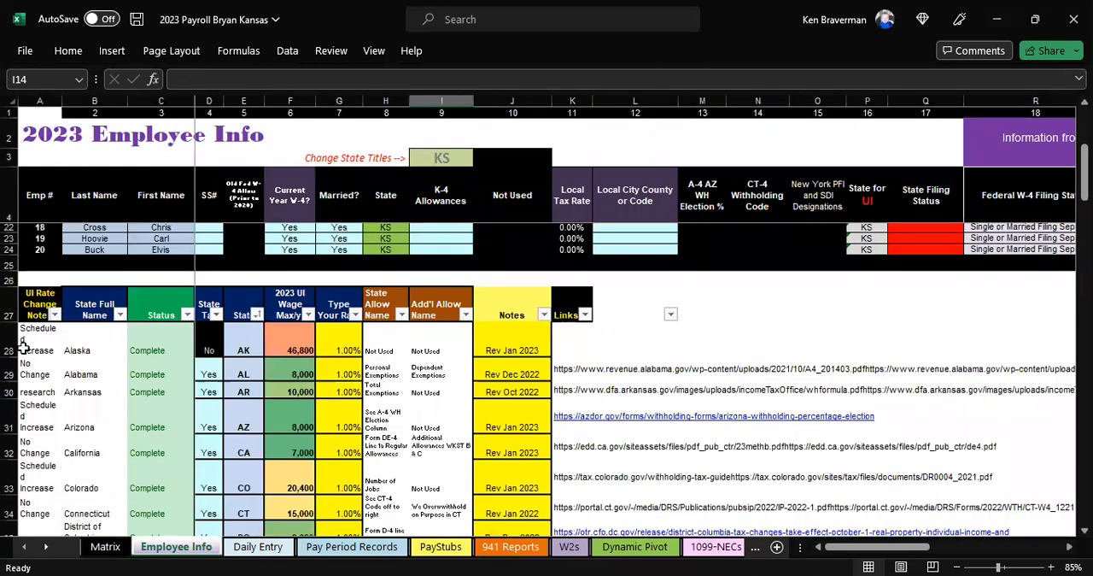
{"action": "left_click_drag", "start_coordinate": [8, 345], "coordinate": [10, 369]}
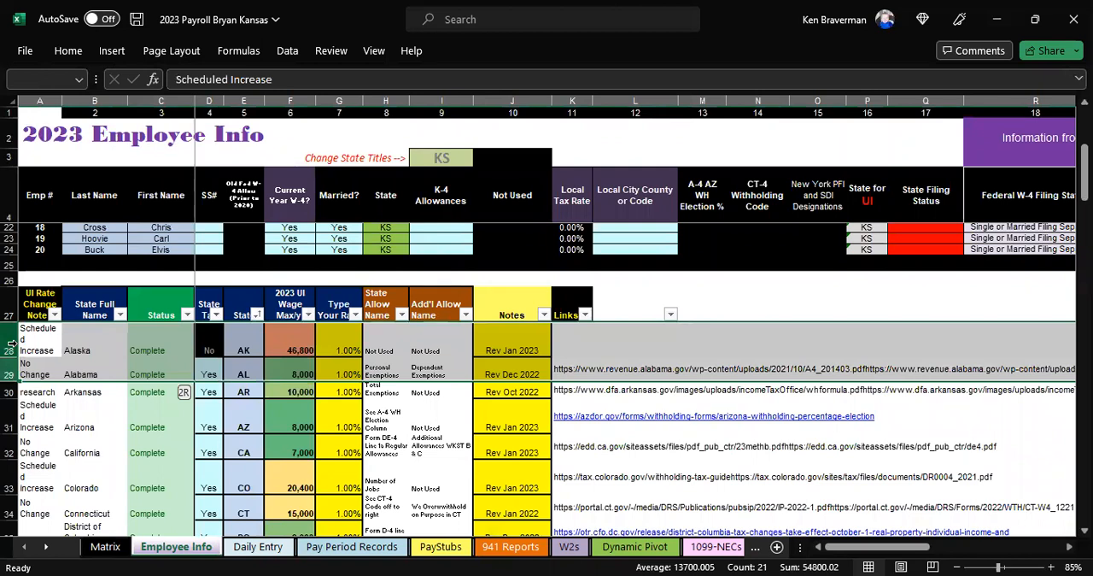
{"action": "left_click_drag", "start_coordinate": [10, 345], "coordinate": [11, 483]}
{"action": "right_click", "coordinate": [253, 296]}
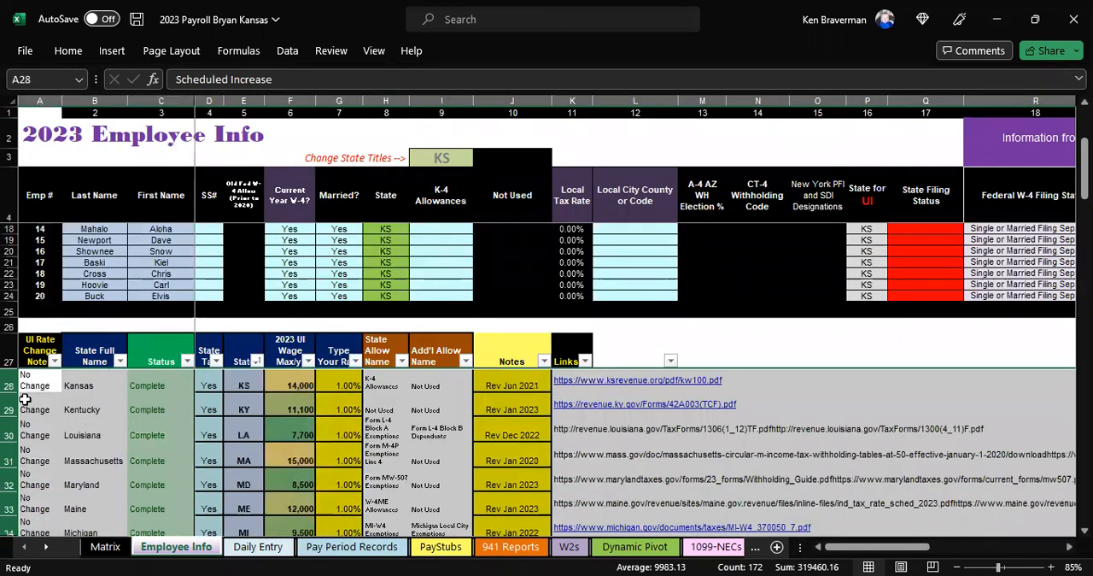
Step: Delete the state table rows below Kansas, from Kentucky through Wyoming, leaving the Worker's Comp Rates section in place
{"action": "left_click", "coordinate": [10, 406]}
{"action": "key", "text": "ctrl+Down"}
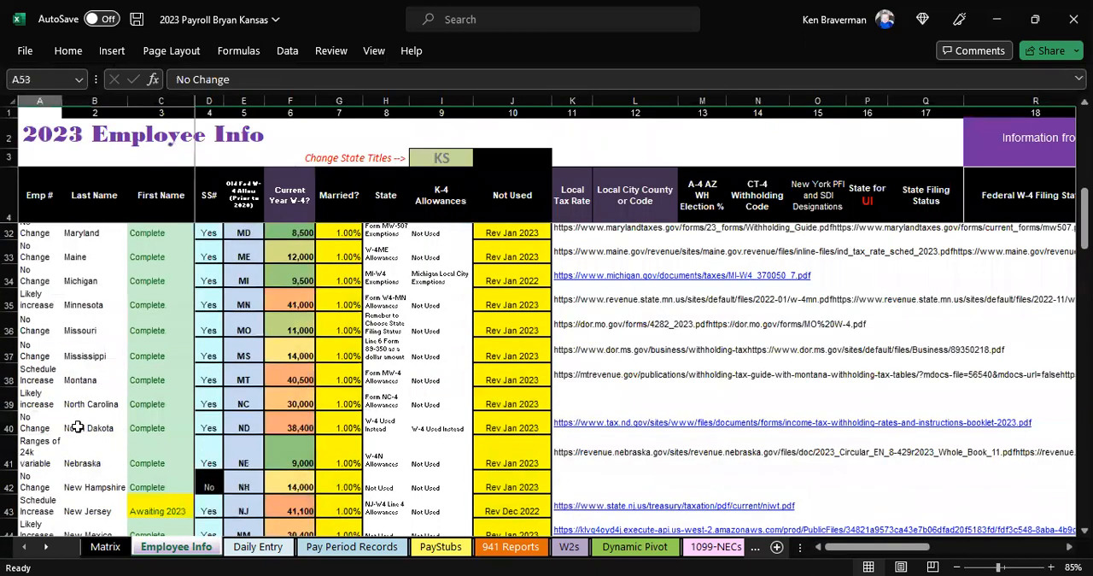
{"action": "key", "text": "ctrl+Up"}
{"action": "key", "text": "Down"}
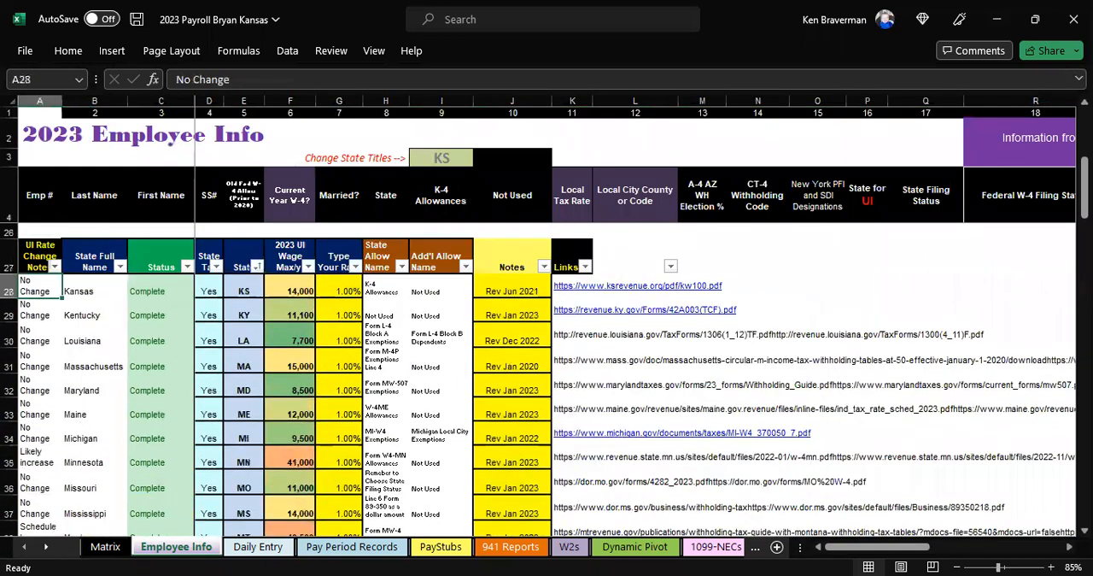
{"action": "left_click_drag", "start_coordinate": [11, 313], "coordinate": [10, 315]}
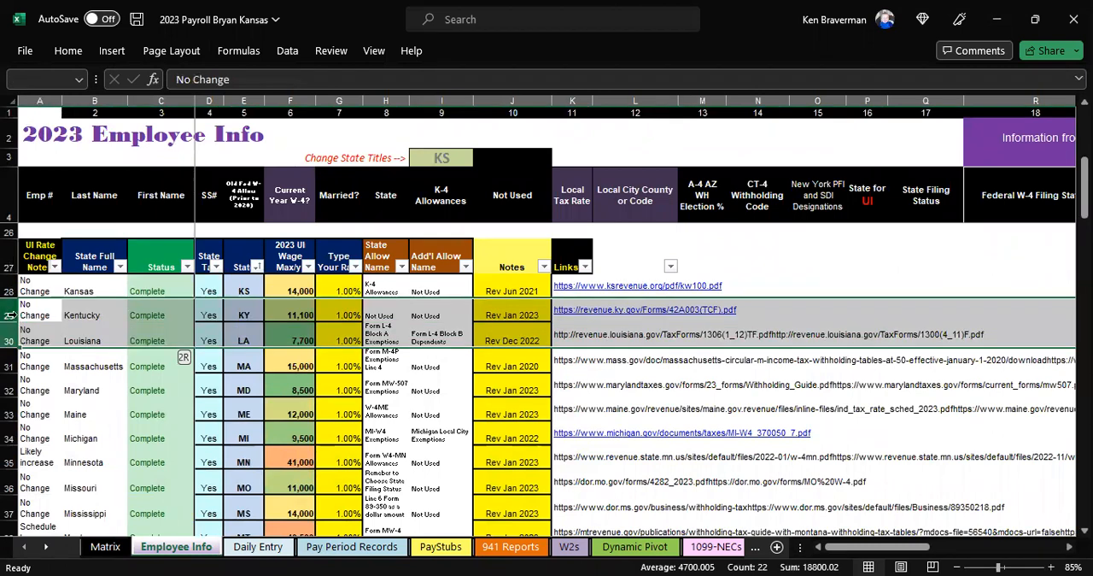
{"action": "left_click_drag", "start_coordinate": [10, 314], "coordinate": [11, 455]}
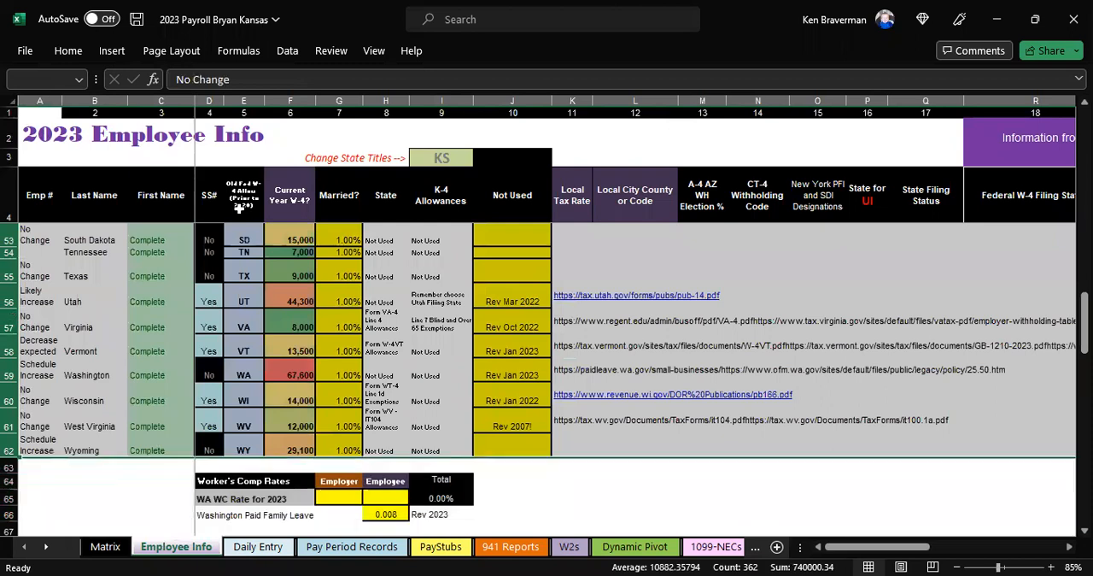
{"action": "right_click", "coordinate": [274, 306]}
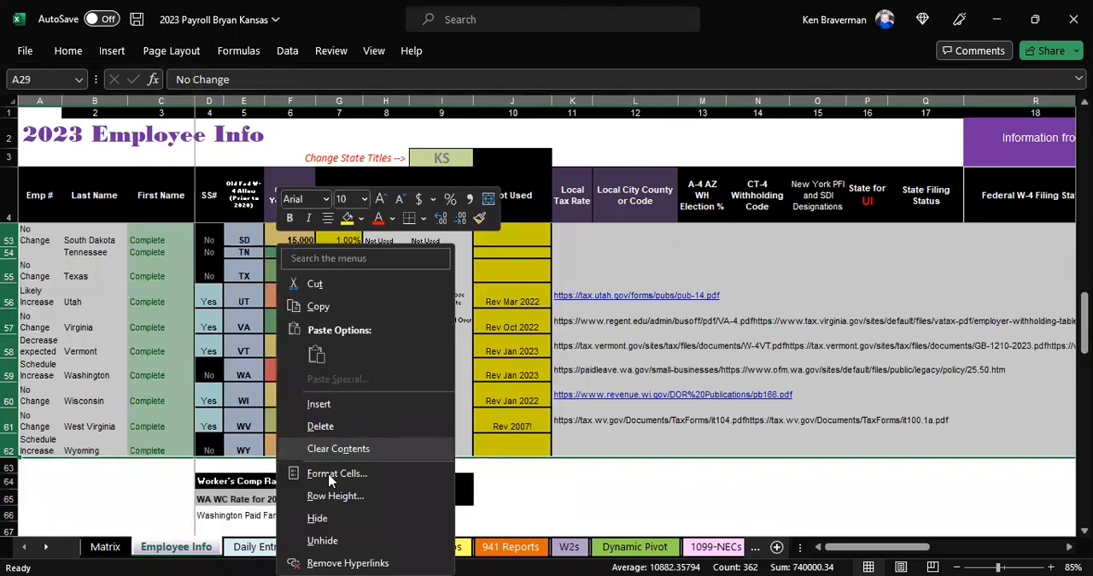
{"action": "left_click", "coordinate": [360, 430]}
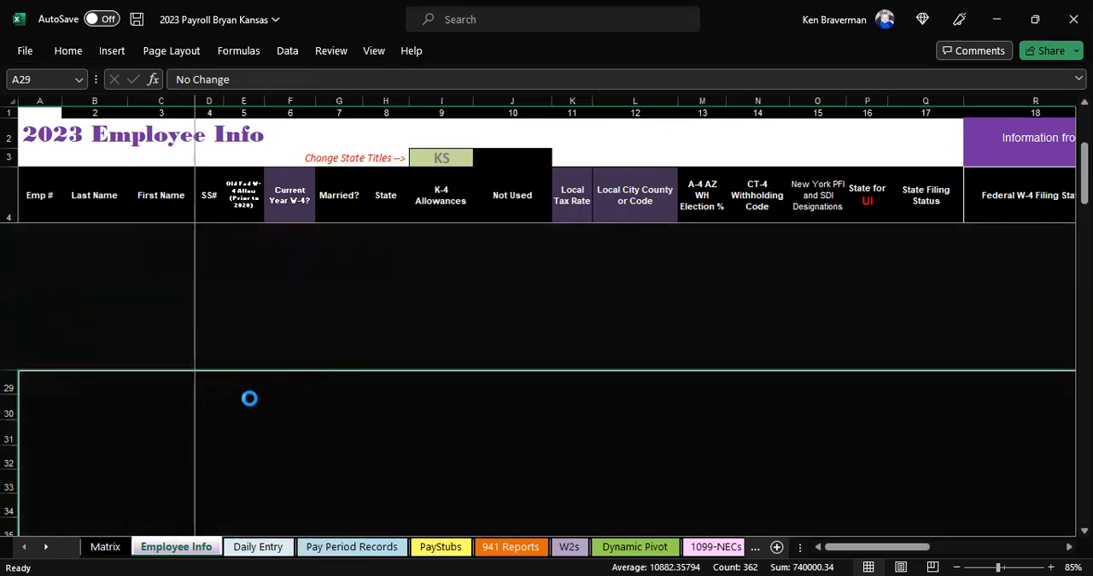
{"action": "scroll", "coordinate": [325, 371], "scroll_direction": "down", "scroll_amount": 1, "text": "ctrl"}
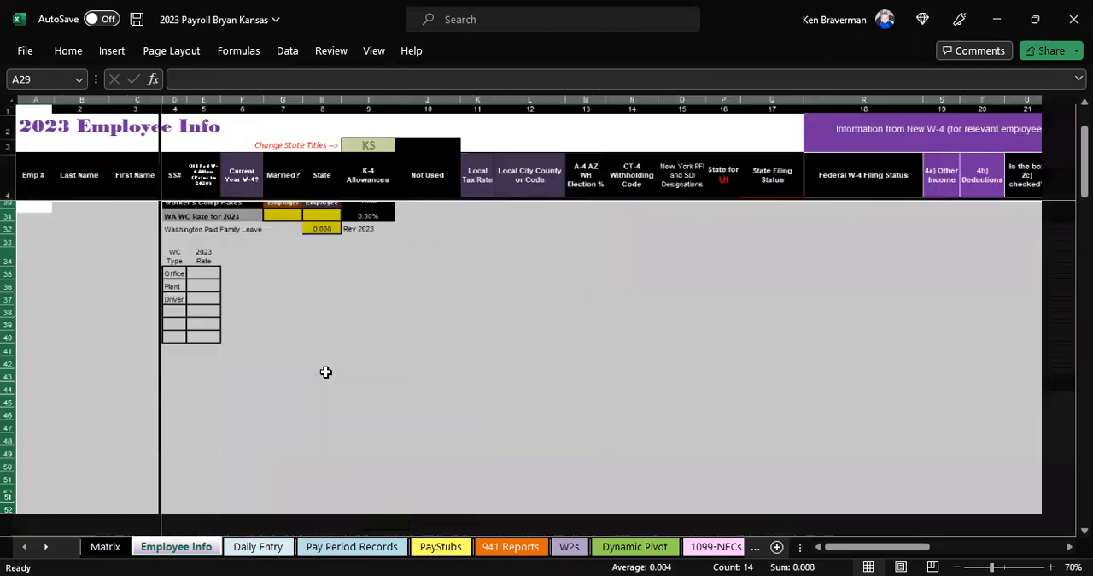
{"action": "scroll", "coordinate": [326, 371], "scroll_direction": "up", "scroll_amount": 8}
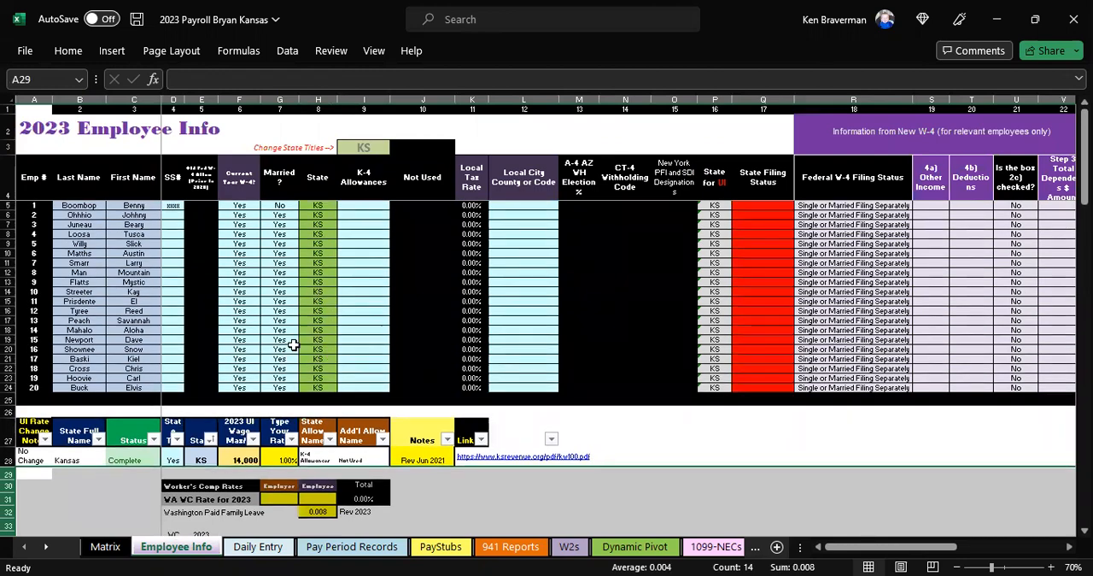
{"action": "scroll", "coordinate": [264, 435], "scroll_direction": "up", "scroll_amount": 1, "text": "ctrl"}
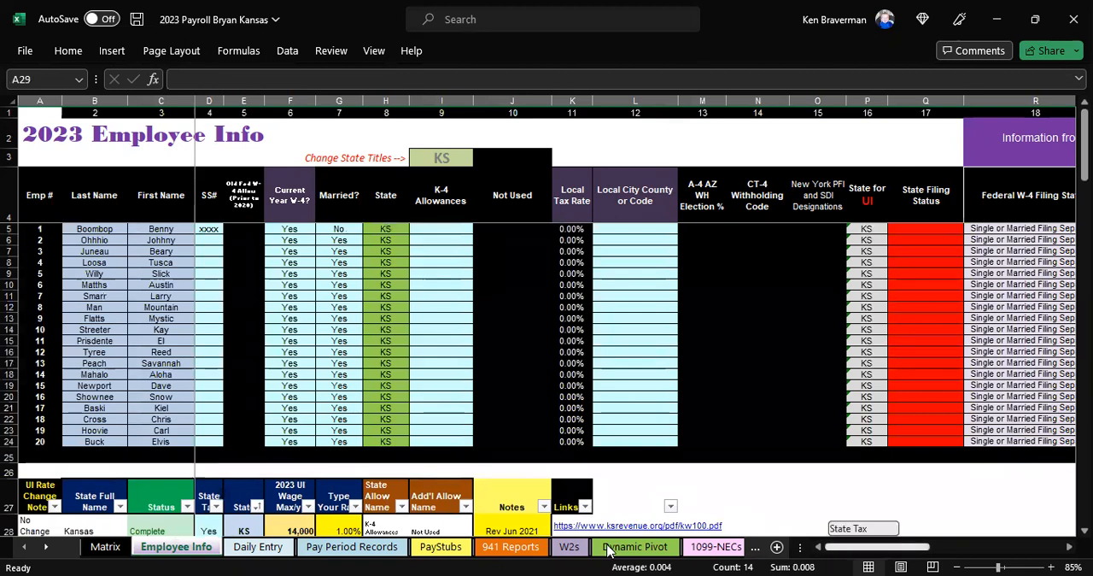
Step: Clear the sample last and first names of all 20 employees
{"action": "left_click", "coordinate": [299, 525]}
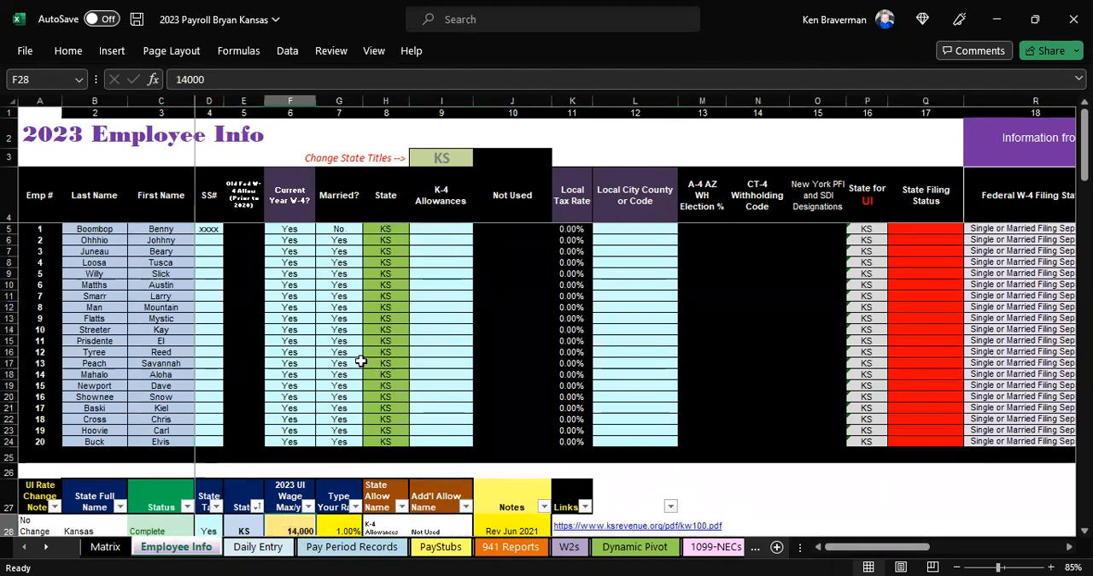
{"action": "left_click_drag", "start_coordinate": [95, 229], "coordinate": [180, 440]}
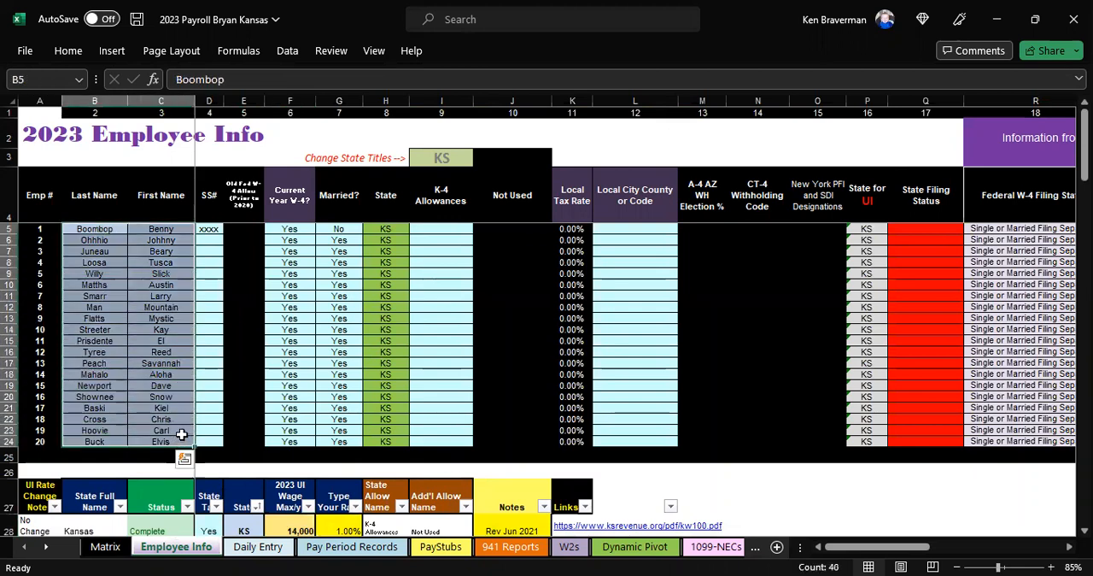
{"action": "key", "text": "Delete"}
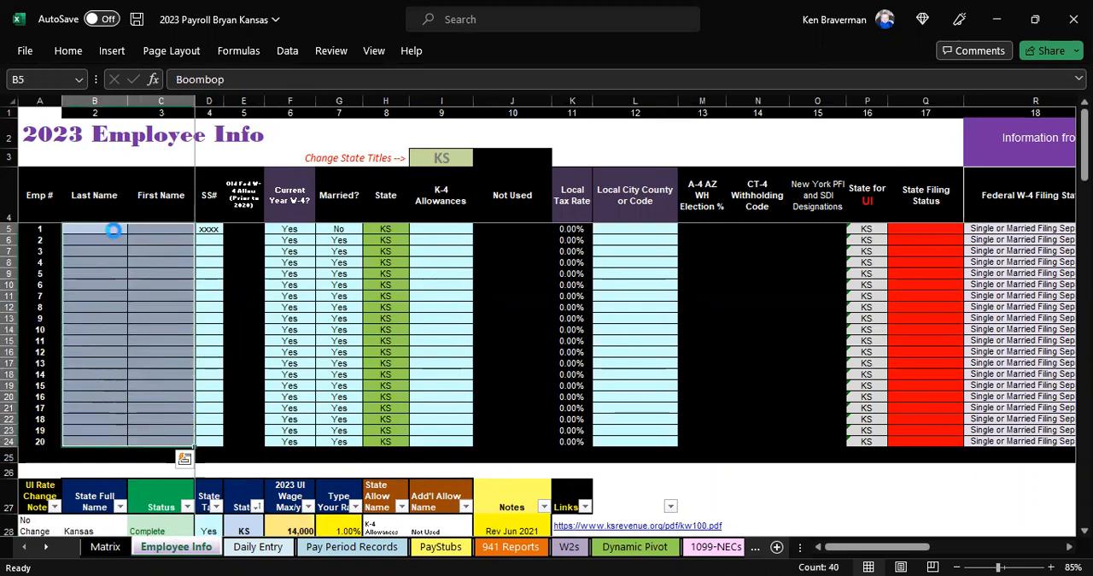
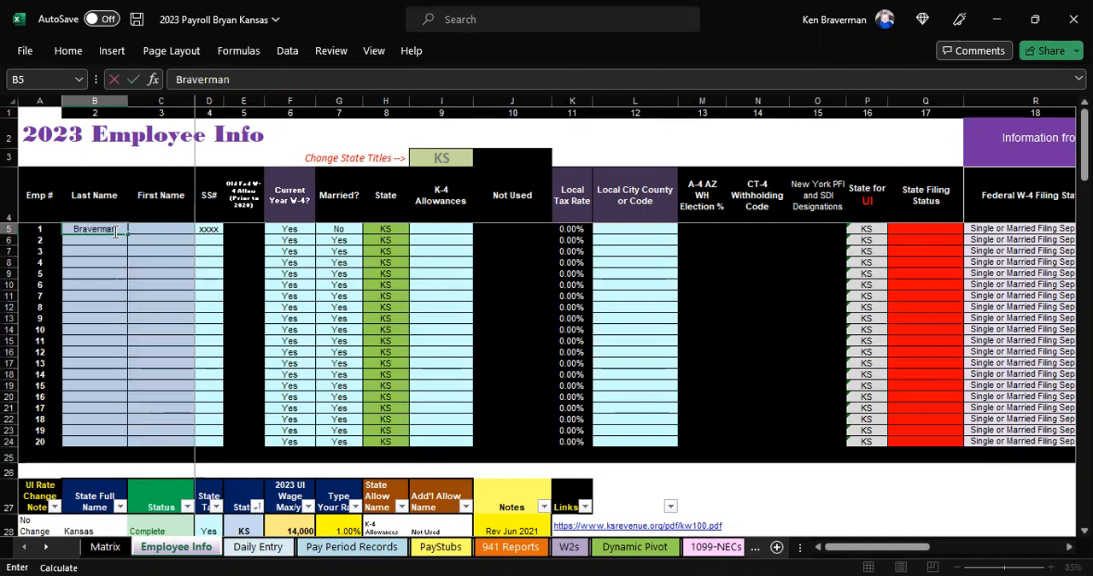
Step: Enter the first employee's last name and first name in the row for employee 1
{"action": "key", "text": "Tab"}
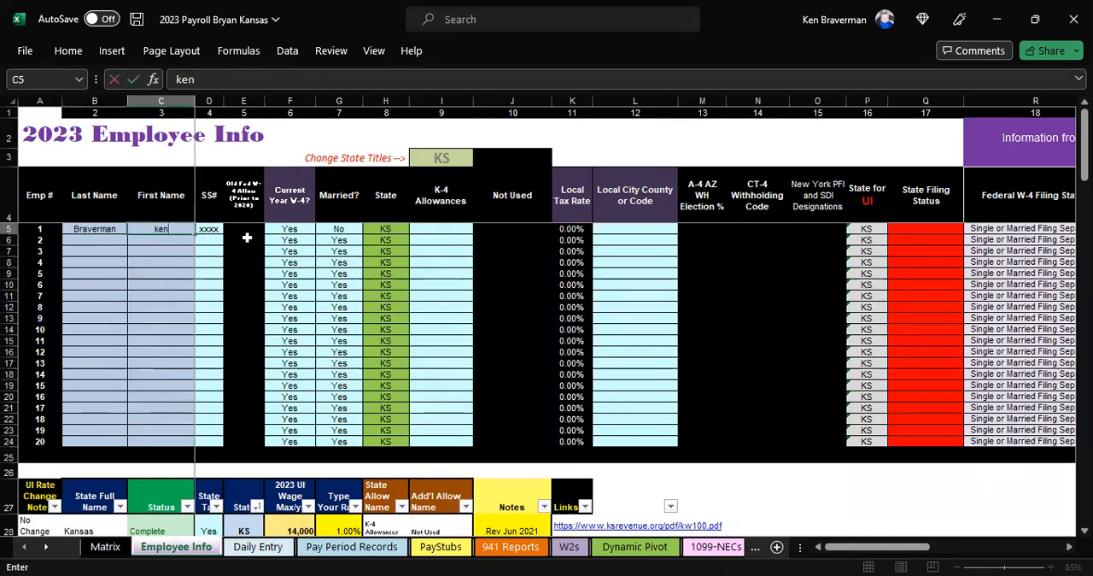
{"action": "left_click", "coordinate": [341, 228]}
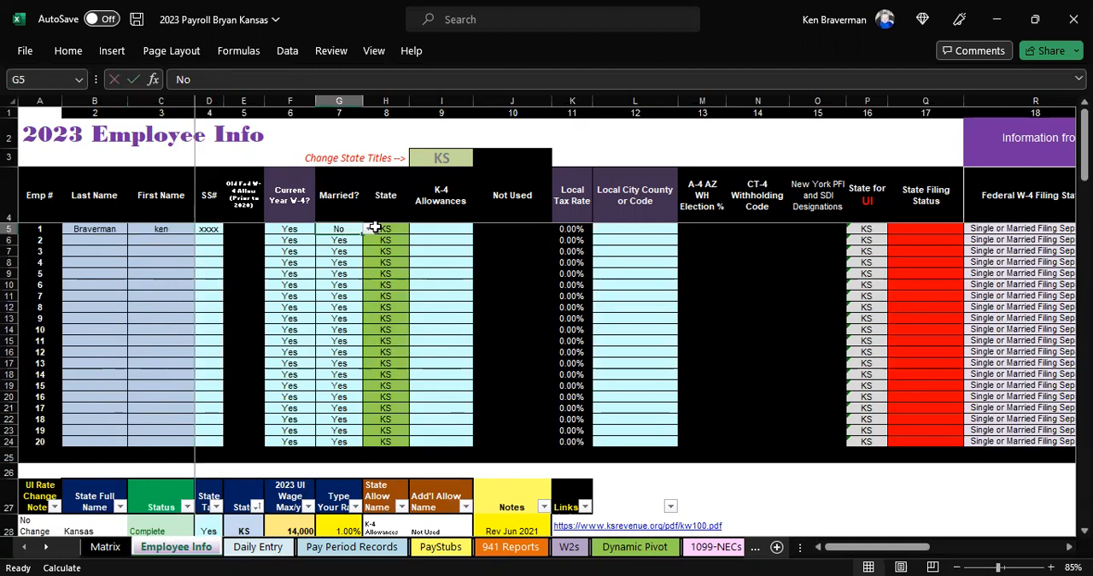
Step: Extend the Current Year W-4? column heading to read "Current Year W-4? 2020 or later"
{"action": "scroll", "coordinate": [342, 286], "scroll_direction": "up", "scroll_amount": 2}
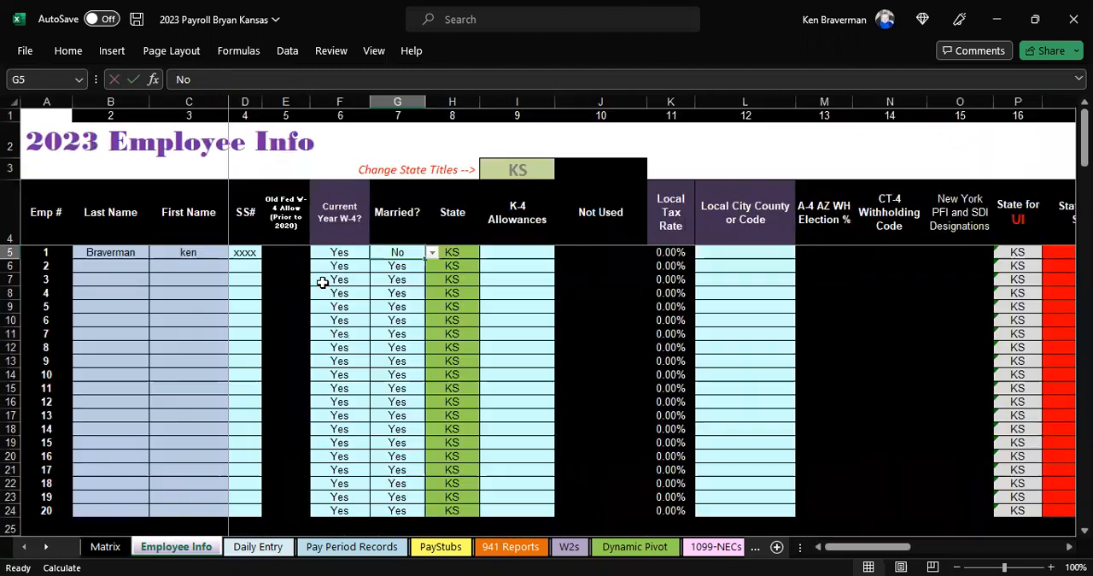
{"action": "left_click", "coordinate": [380, 276]}
{"action": "left_click", "coordinate": [349, 257]}
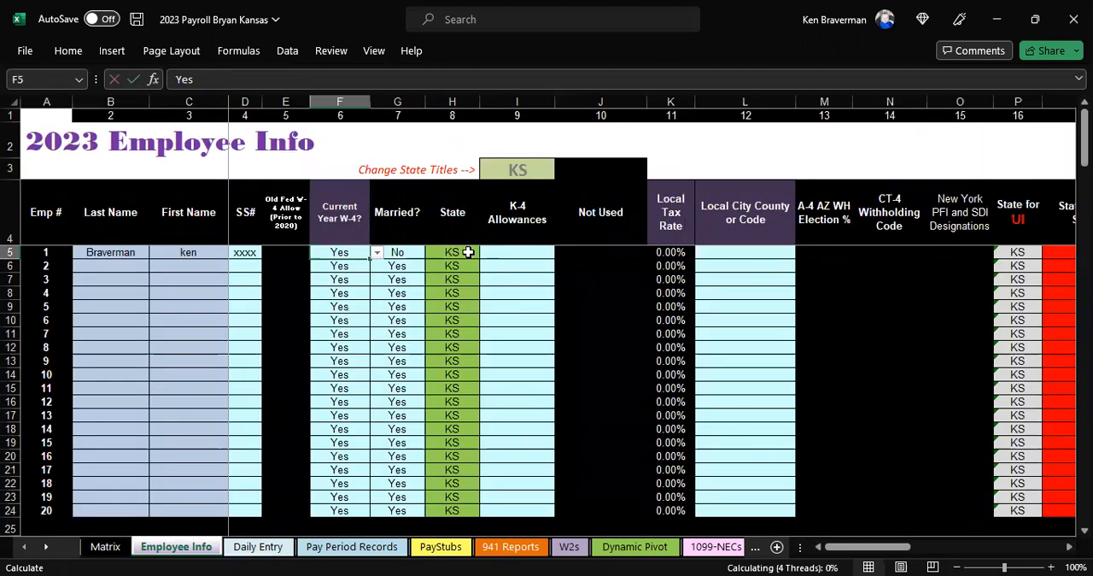
{"action": "left_click", "coordinate": [397, 333]}
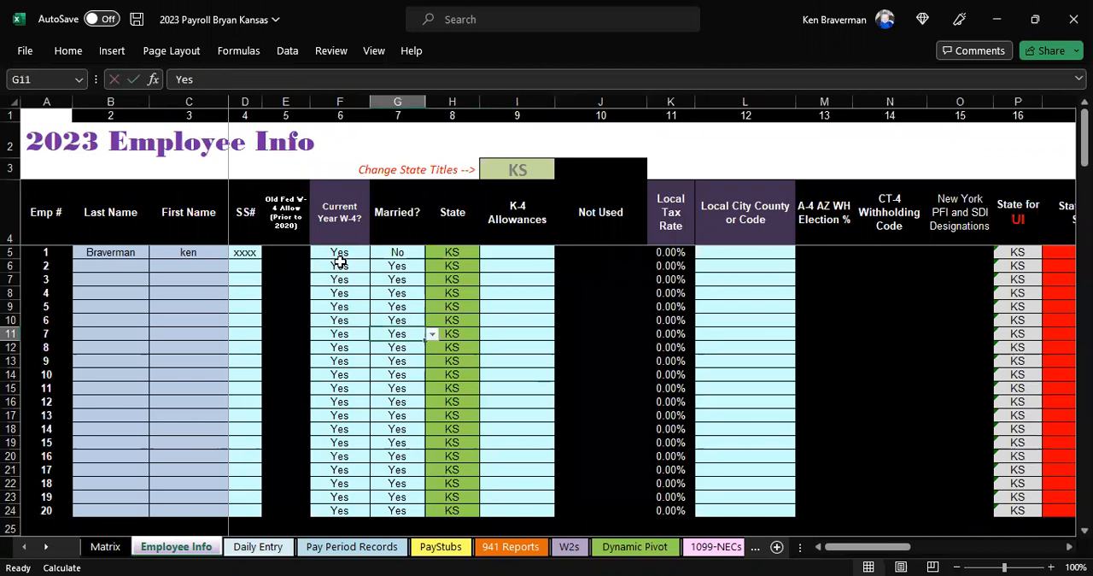
{"action": "left_click", "coordinate": [339, 257]}
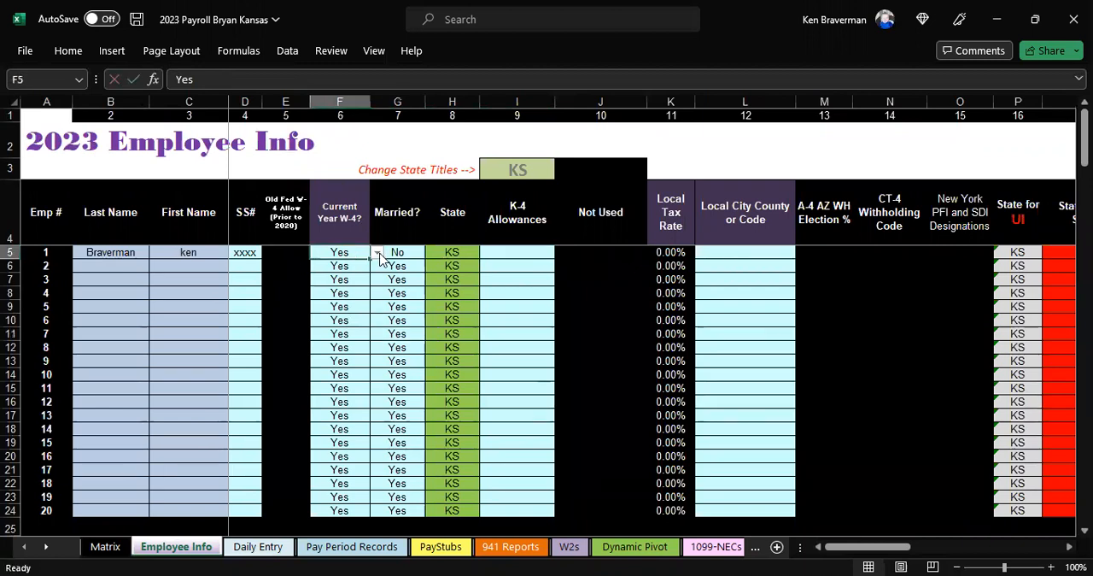
{"action": "left_click", "coordinate": [345, 222]}
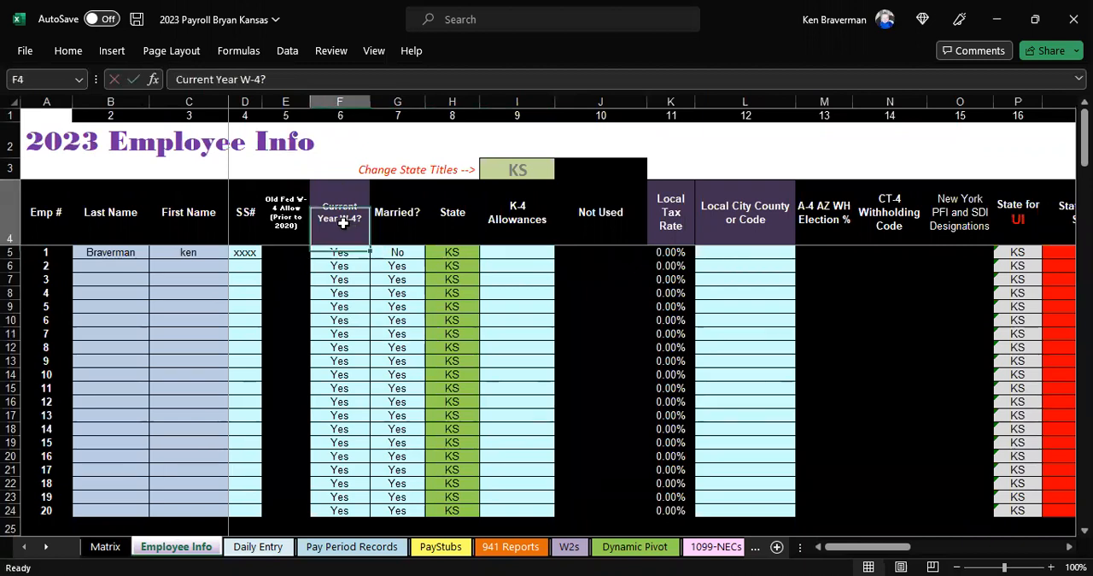
{"action": "left_click", "coordinate": [267, 78]}
{"action": "type", "text": "2020 or later"}
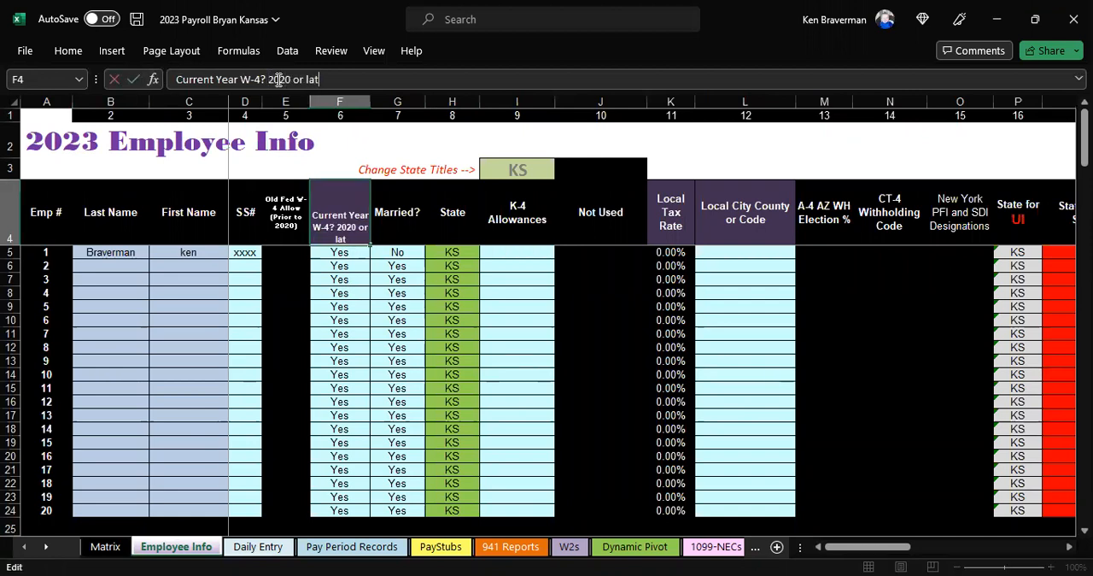
{"action": "key", "text": "Return"}
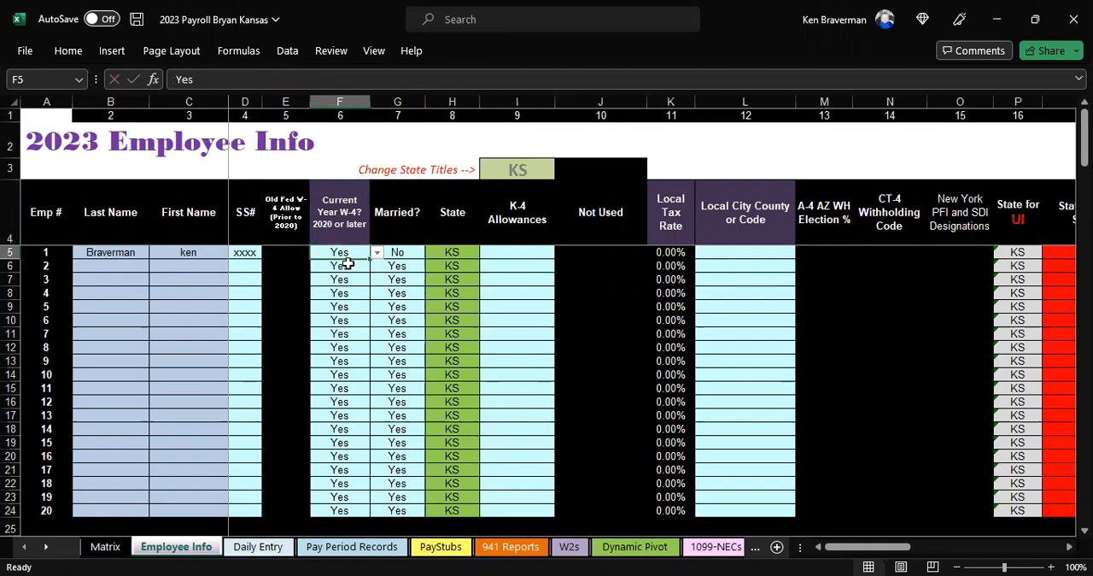
Step: Examine the Kansas state row, the new W-4 information columns, and employee 1's W-4, married and state entries
{"action": "scroll", "coordinate": [611, 265], "scroll_direction": "down", "scroll_amount": 3}
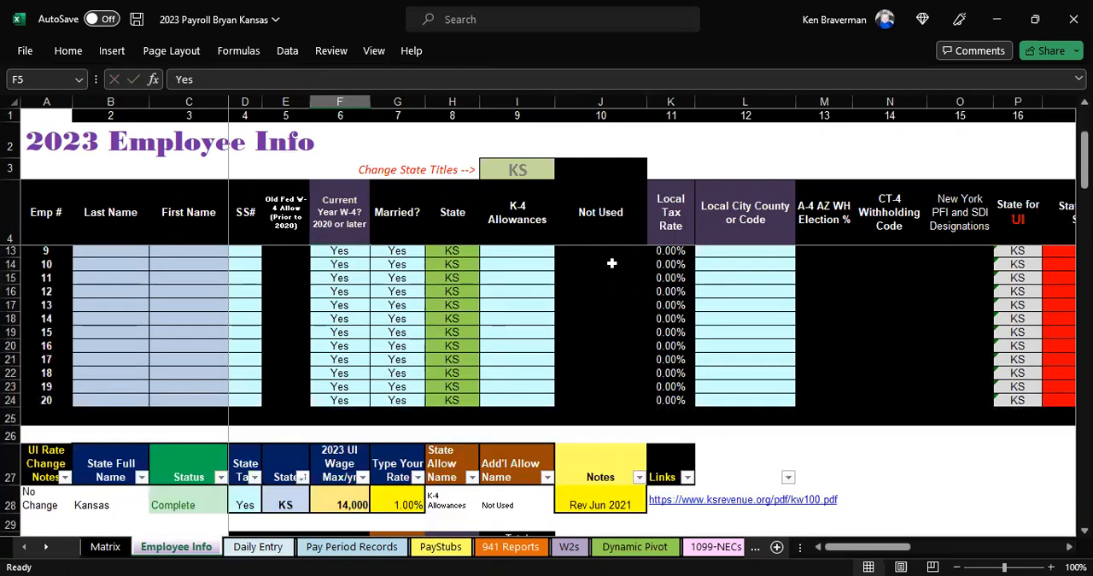
{"action": "scroll", "coordinate": [611, 265], "scroll_direction": "down", "scroll_amount": 3}
{"action": "left_click_drag", "start_coordinate": [857, 99], "coordinate": [966, 118]}
{"action": "scroll", "coordinate": [287, 311], "scroll_direction": "up", "scroll_amount": 3}
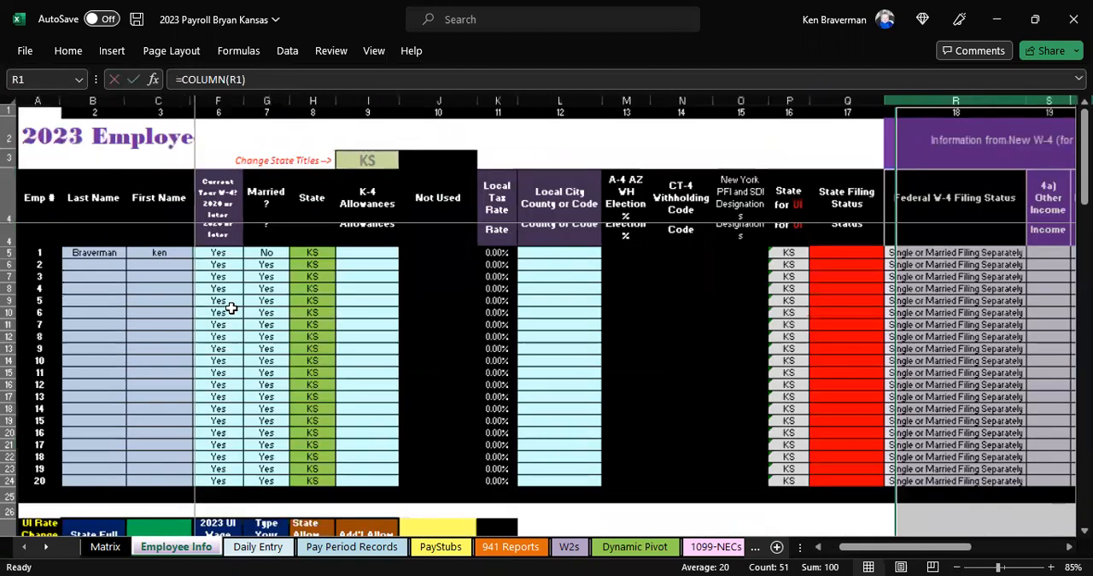
{"action": "left_click_drag", "start_coordinate": [907, 548], "coordinate": [873, 547]}
{"action": "left_click", "coordinate": [523, 308]}
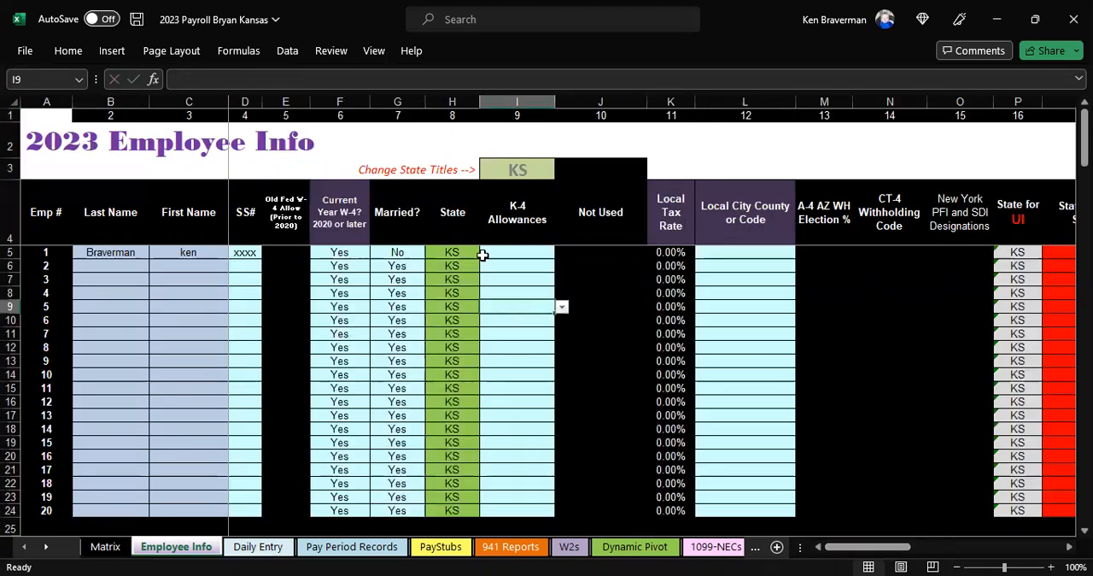
{"action": "left_click", "coordinate": [358, 254]}
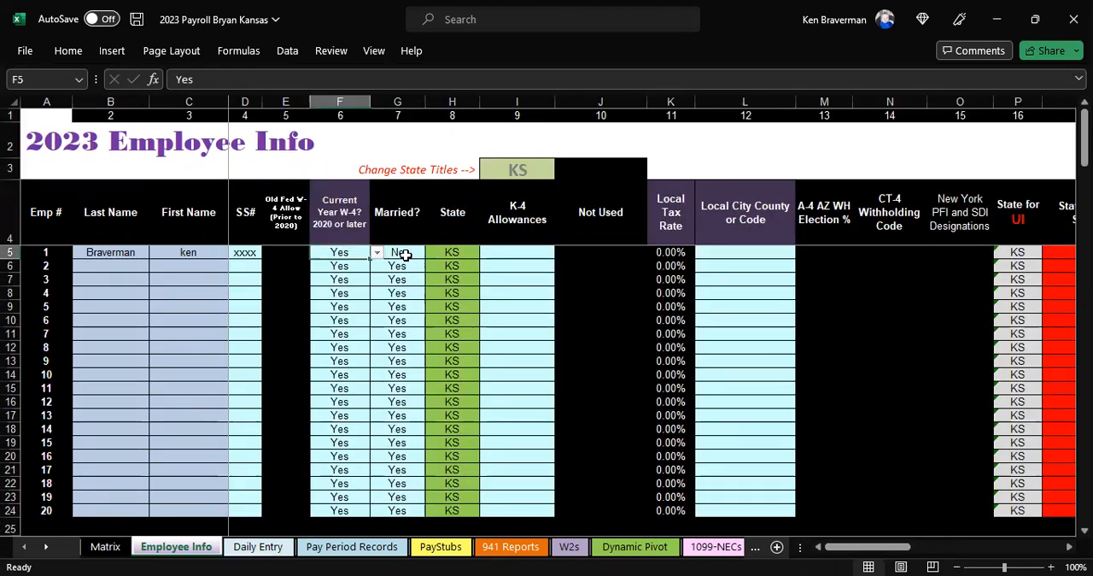
{"action": "left_click", "coordinate": [393, 253]}
{"action": "left_click", "coordinate": [458, 254]}
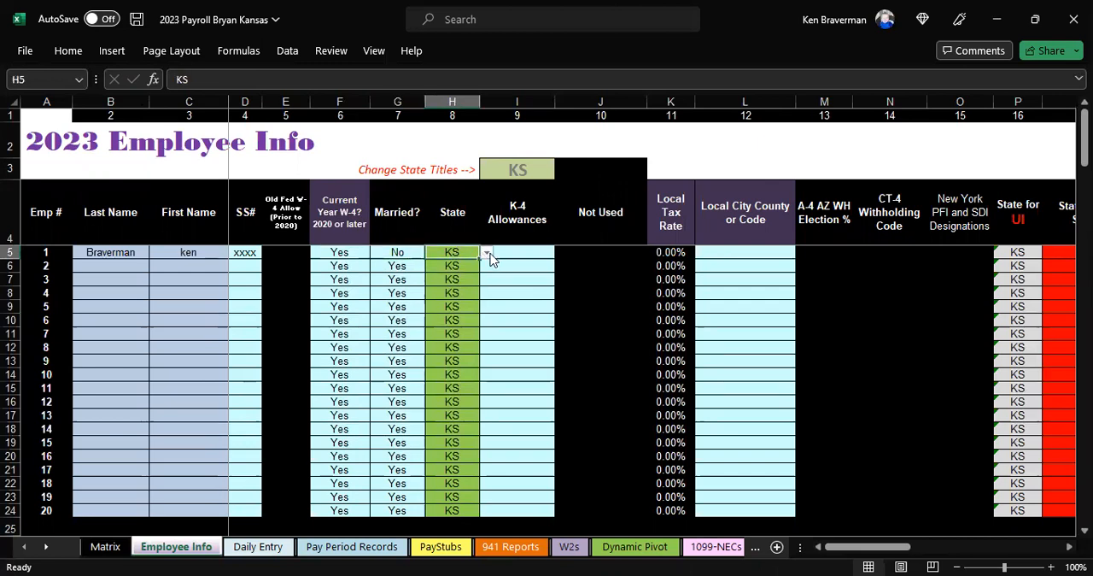
Step: Set the K-4 Allowances for employee 1 to 1
{"action": "left_click", "coordinate": [523, 254]}
{"action": "scroll", "coordinate": [559, 256], "scroll_direction": "down", "scroll_amount": 2}
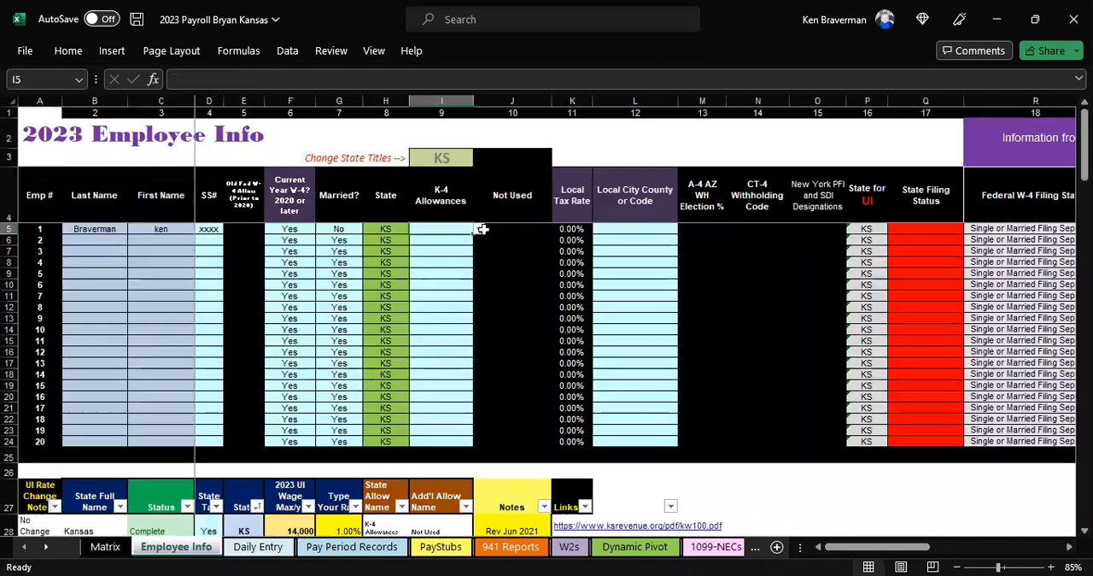
{"action": "left_click", "coordinate": [479, 228]}
{"action": "left_click", "coordinate": [460, 231]}
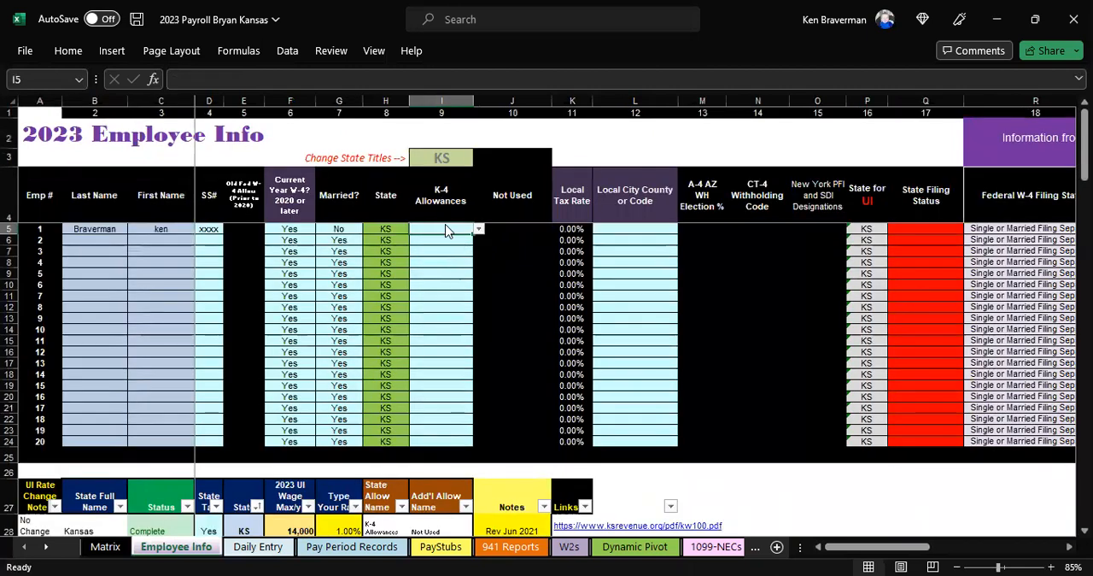
{"action": "type", "text": "1"}
{"action": "left_click", "coordinate": [447, 217]}
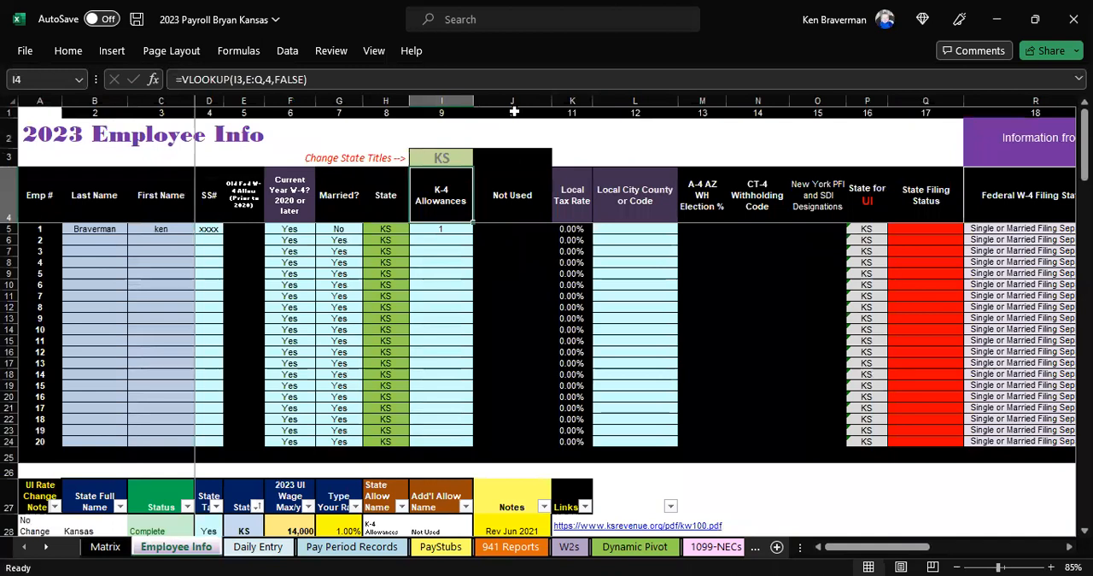
Step: Narrow the Not Used column and the Local City County or Code column
{"action": "left_click", "coordinate": [514, 111]}
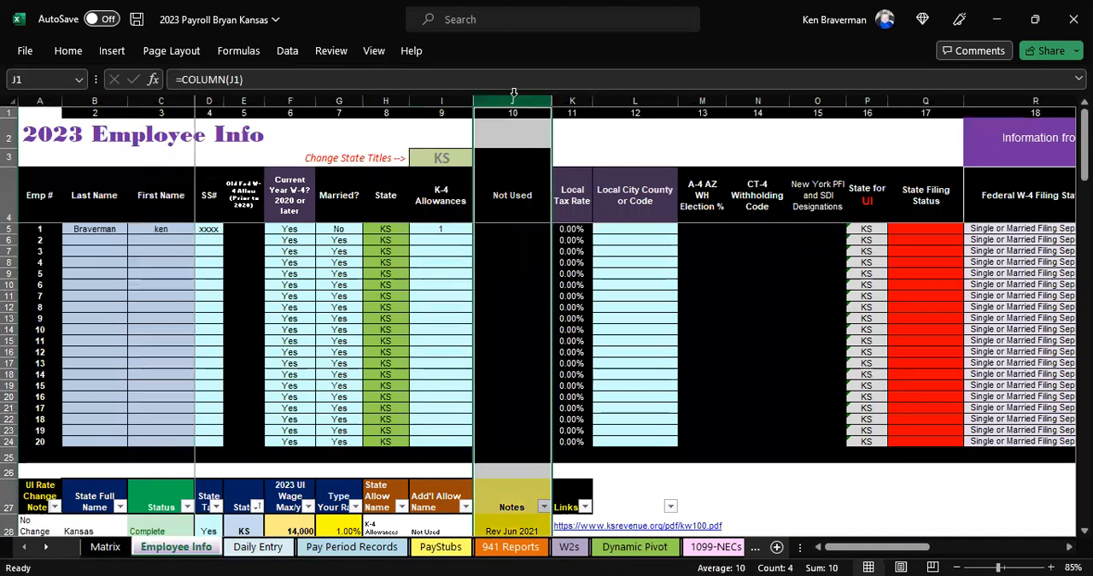
{"action": "left_click", "coordinate": [513, 284]}
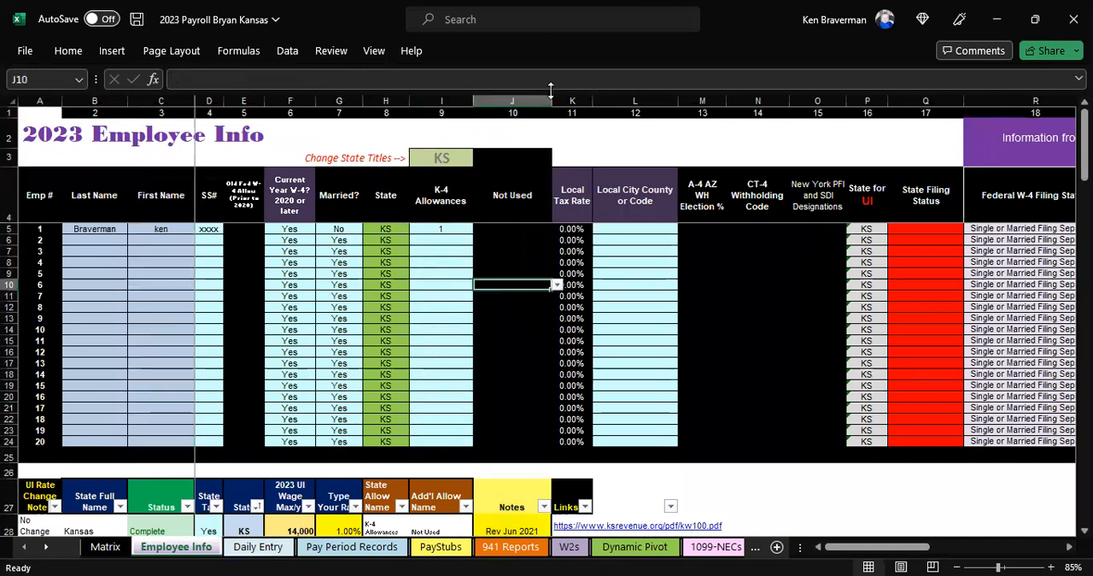
{"action": "left_click_drag", "start_coordinate": [552, 94], "coordinate": [524, 89]}
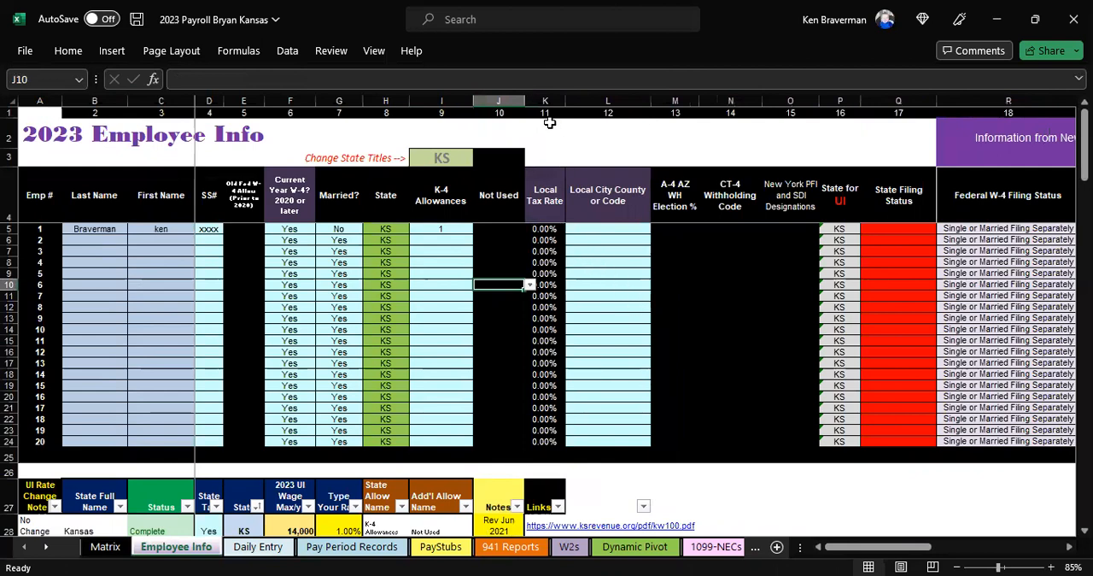
{"action": "left_click_drag", "start_coordinate": [549, 115], "coordinate": [644, 116]}
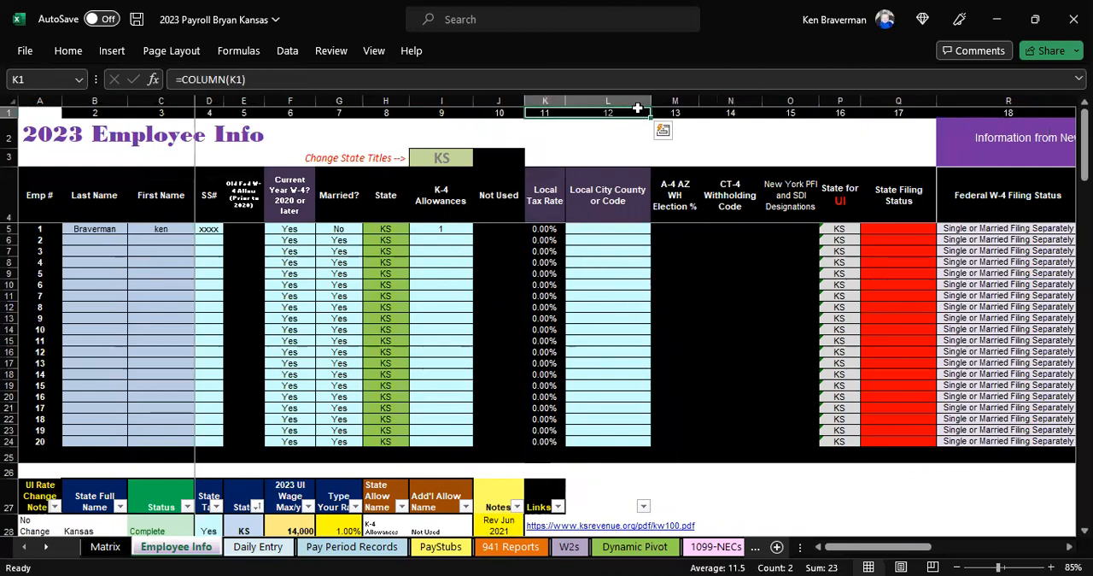
{"action": "left_click_drag", "start_coordinate": [650, 104], "coordinate": [621, 128]}
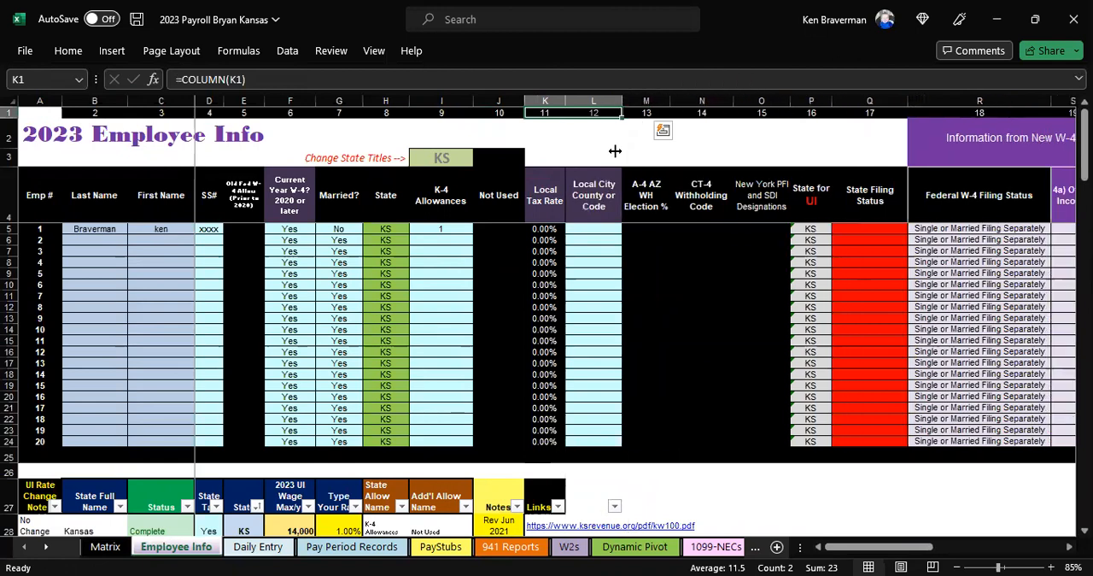
Step: Delete the A-4 AZ WH Election %, CT-4 Withholding Code and New York PFI and SDI Designations columns
{"action": "left_click", "coordinate": [697, 261]}
{"action": "left_click", "coordinate": [646, 102]}
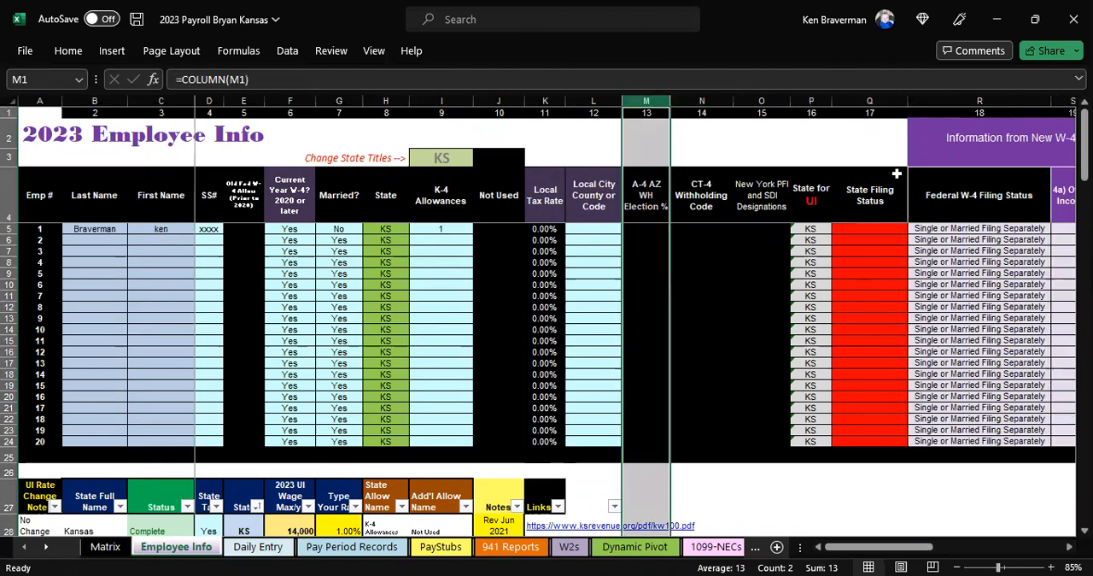
{"action": "key", "text": "ctrl+a"}
{"action": "left_click", "coordinate": [654, 129]}
{"action": "left_click_drag", "start_coordinate": [647, 101], "coordinate": [749, 92]}
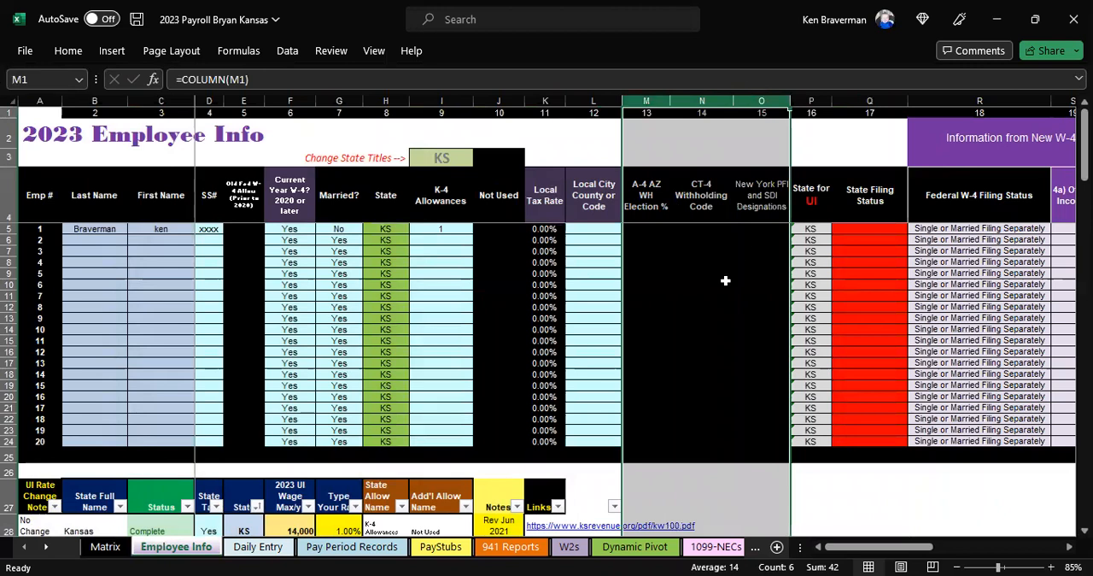
{"action": "right_click", "coordinate": [725, 280]}
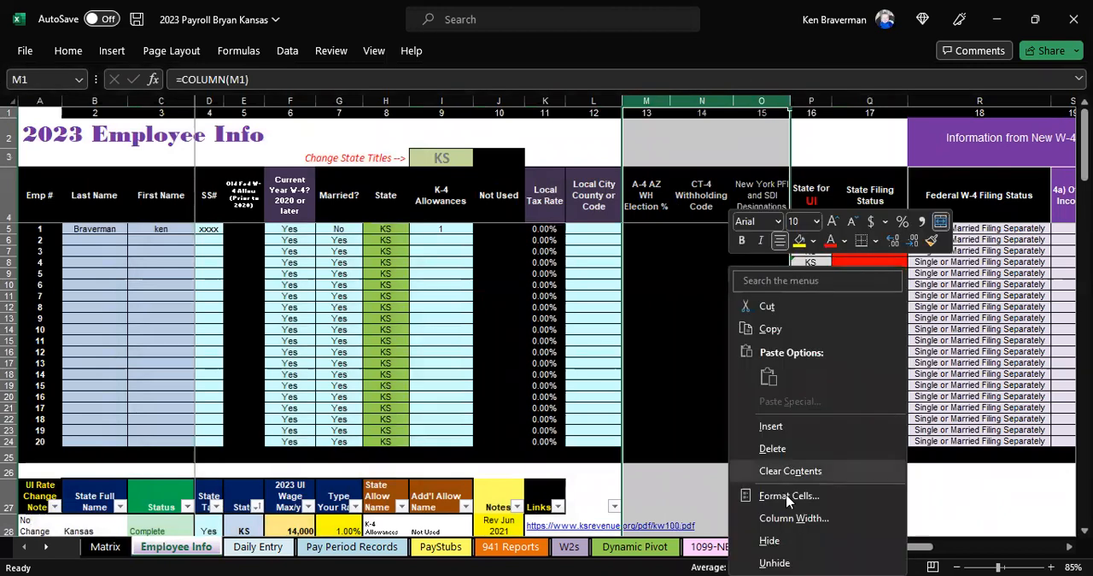
{"action": "left_click", "coordinate": [791, 449]}
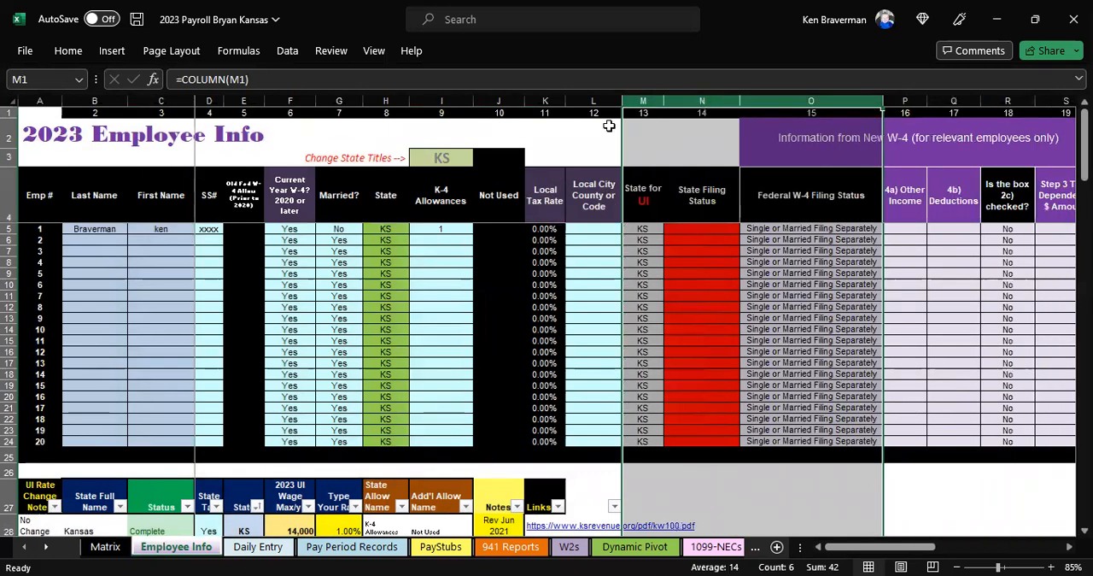
Step: Hide row 1, which holds the column numbers, on the Employee Info sheet
{"action": "left_click_drag", "start_coordinate": [595, 113], "coordinate": [649, 115]}
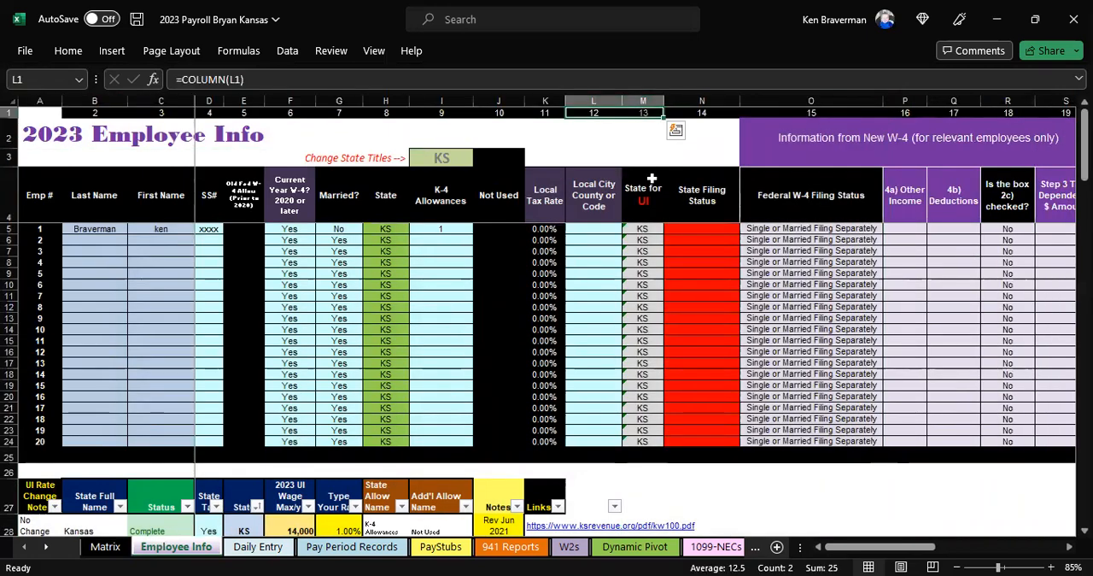
{"action": "left_click", "coordinate": [12, 106]}
{"action": "left_click", "coordinate": [12, 112]}
{"action": "right_click", "coordinate": [12, 112]}
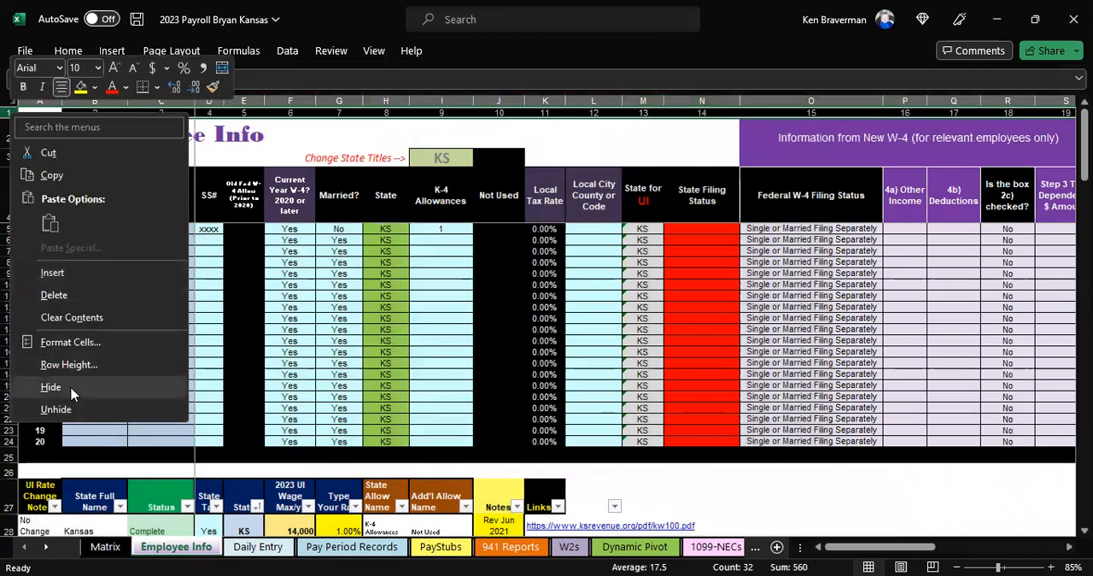
{"action": "left_click", "coordinate": [70, 389]}
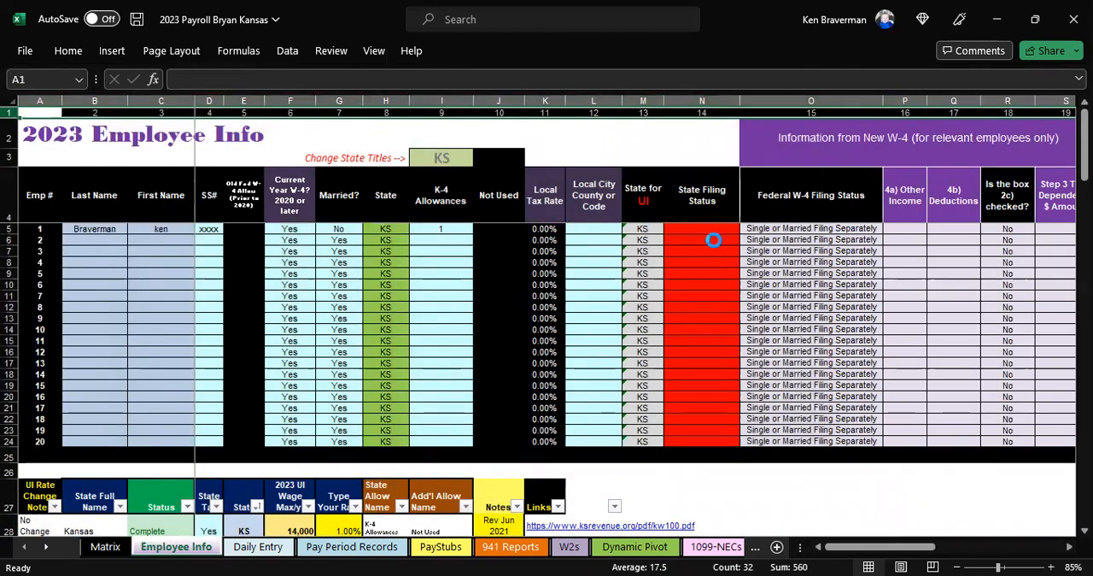
Step: Look through the State Filing Status choices for employee 1
{"action": "left_click", "coordinate": [709, 219]}
{"action": "left_click", "coordinate": [745, 221]}
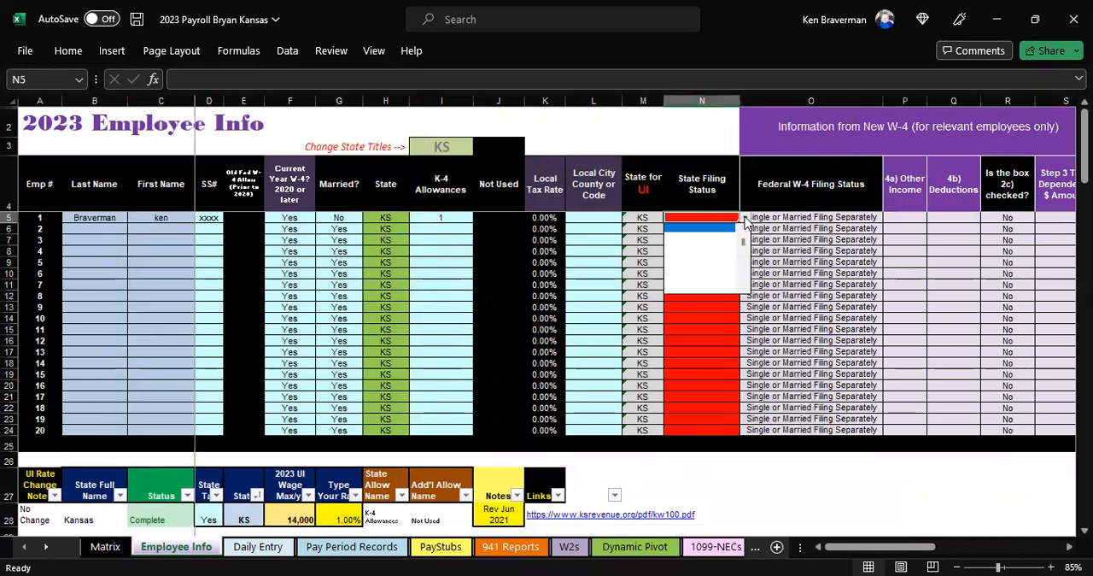
{"action": "left_click_drag", "start_coordinate": [745, 248], "coordinate": [744, 231]}
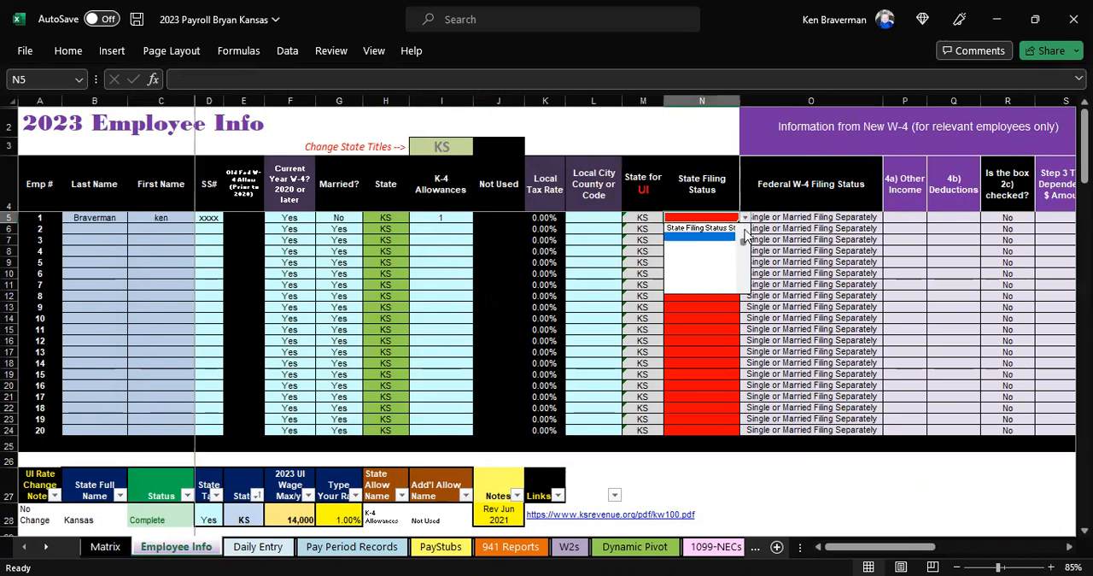
Step: On the Matrix sheet, delete the blank filing status cells above KS-Single in columns A to C, shifting the cells up
{"action": "left_click", "coordinate": [122, 552]}
{"action": "scroll", "coordinate": [188, 291], "scroll_direction": "down", "scroll_amount": 2}
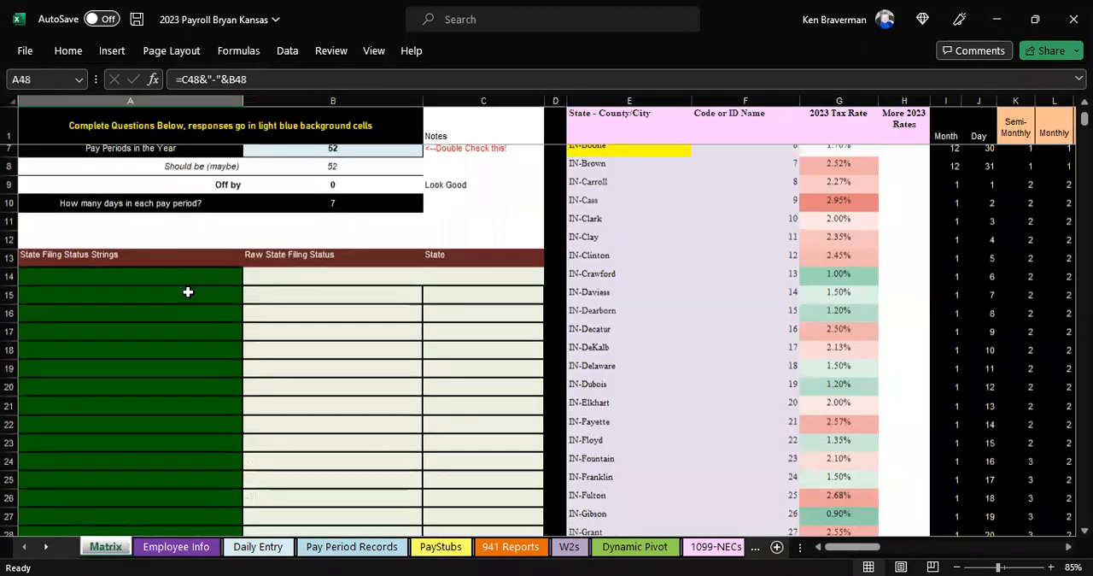
{"action": "left_click", "coordinate": [216, 273]}
{"action": "key", "text": "shift+Right"}
{"action": "key", "text": "shift+Right"}
{"action": "key", "text": "shift+Down"}
{"action": "key", "text": "shift+Down"}
{"action": "key", "text": "shift+Down"}
{"action": "key", "text": "shift+Down"}
{"action": "key", "text": "shift+Down"}
{"action": "key", "text": "shift+Down"}
{"action": "key", "text": "shift+Down"}
{"action": "key", "text": "shift+Down"}
{"action": "key", "text": "shift+Down"}
{"action": "key", "text": "shift+Down"}
{"action": "key", "text": "shift+Down"}
{"action": "key", "text": "shift+Down"}
{"action": "key", "text": "shift+Down"}
{"action": "key", "text": "shift+Down"}
{"action": "key", "text": "shift+Down"}
{"action": "key", "text": "shift+Down"}
{"action": "key", "text": "shift+Down"}
{"action": "key", "text": "shift+Down"}
{"action": "key", "text": "shift+Down"}
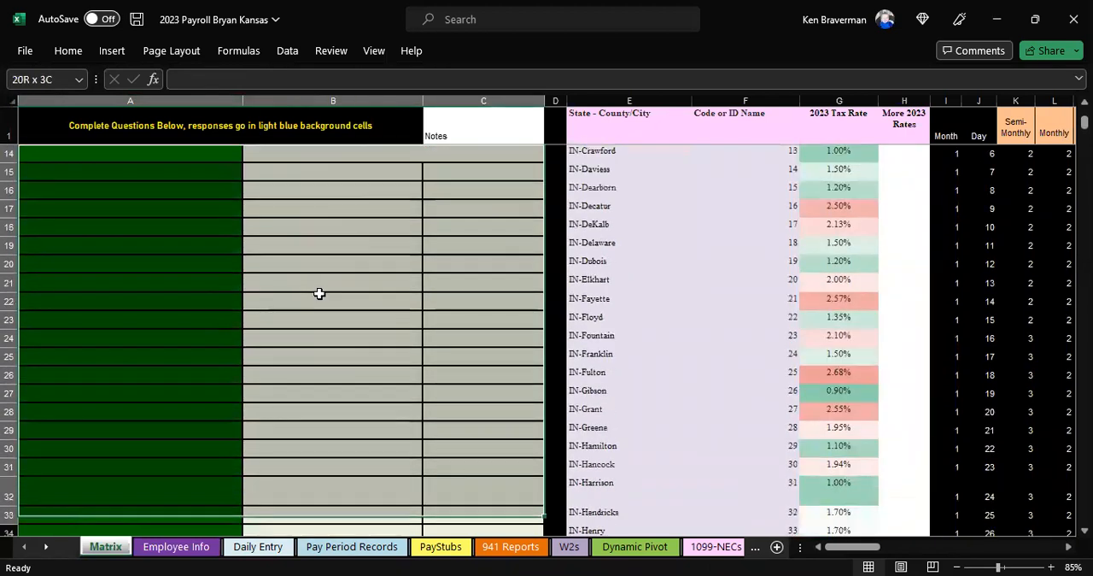
{"action": "scroll", "coordinate": [319, 293], "scroll_direction": "down", "scroll_amount": 9}
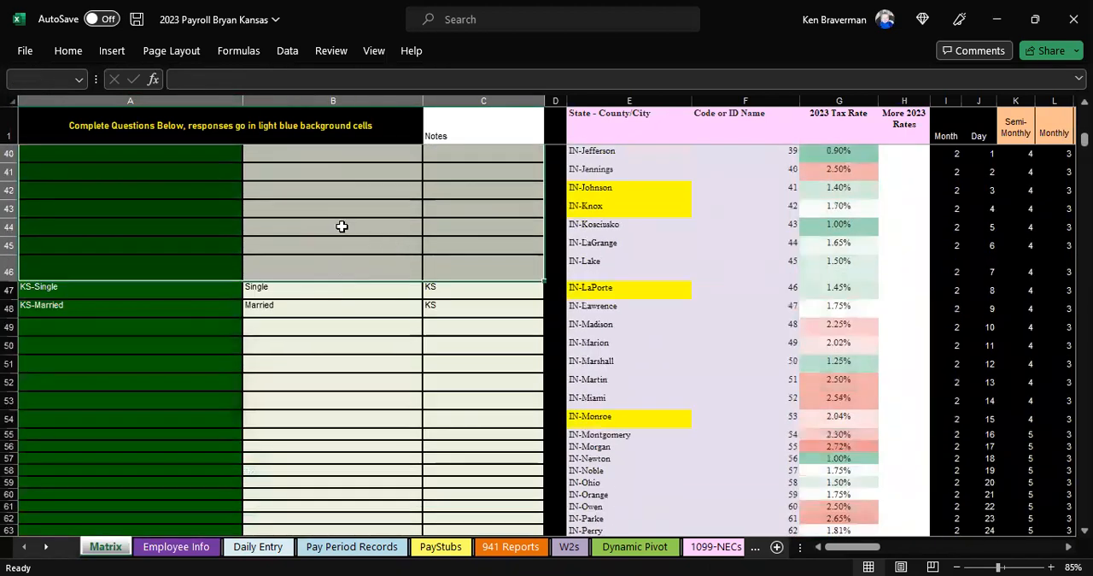
{"action": "right_click", "coordinate": [342, 225]}
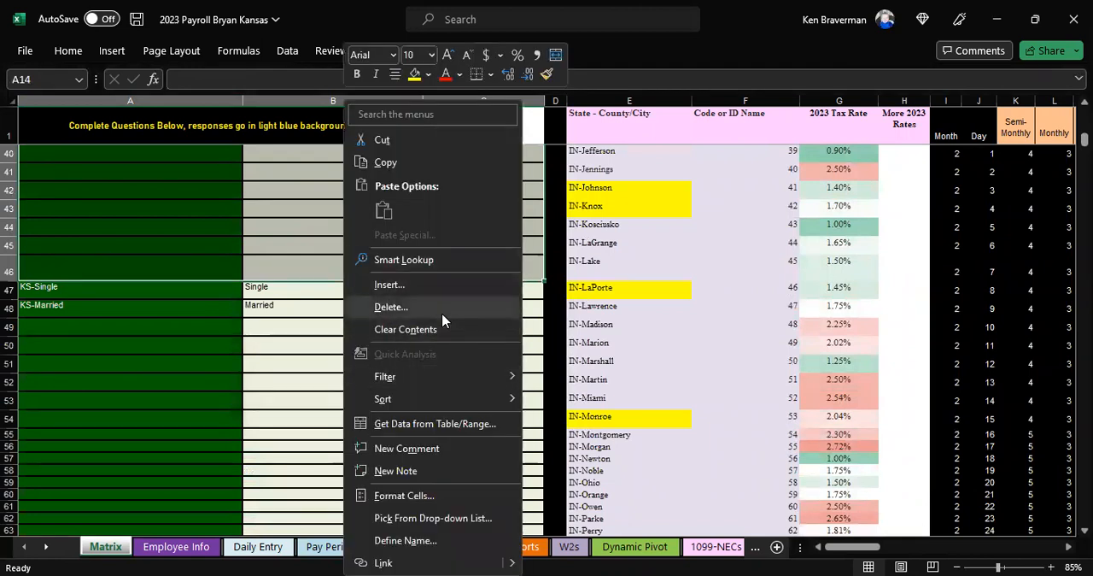
{"action": "left_click", "coordinate": [438, 309]}
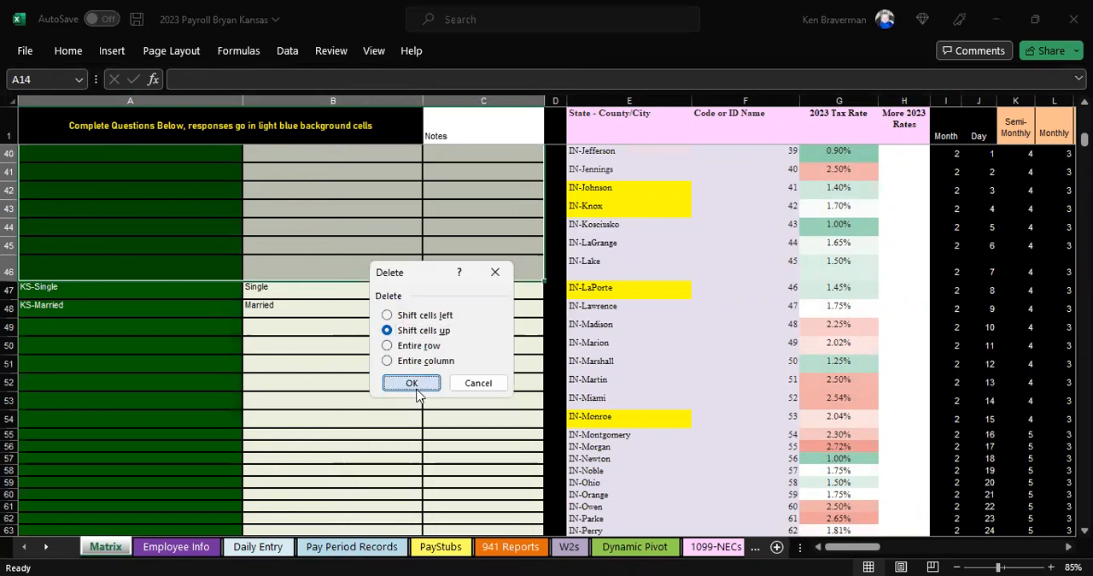
{"action": "left_click", "coordinate": [417, 384]}
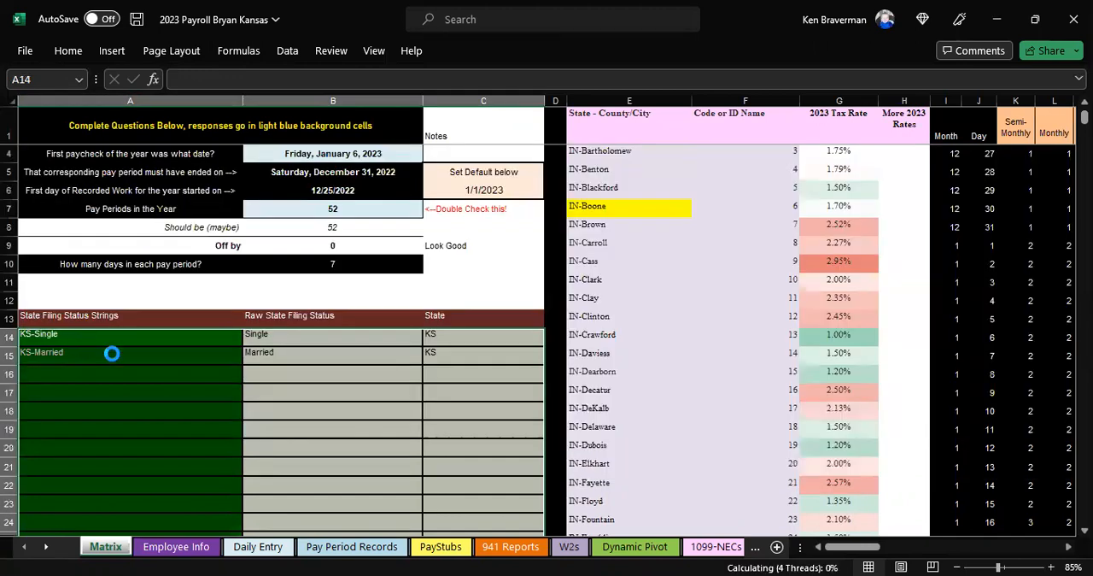
Step: Delete the blank filing status cells below KS-Married in columns A to C, from row 16 to row 83
{"action": "left_click", "coordinate": [111, 360]}
{"action": "key", "text": "ctrl+shift+Down"}
{"action": "scroll", "coordinate": [175, 381], "scroll_direction": "down", "scroll_amount": 2}
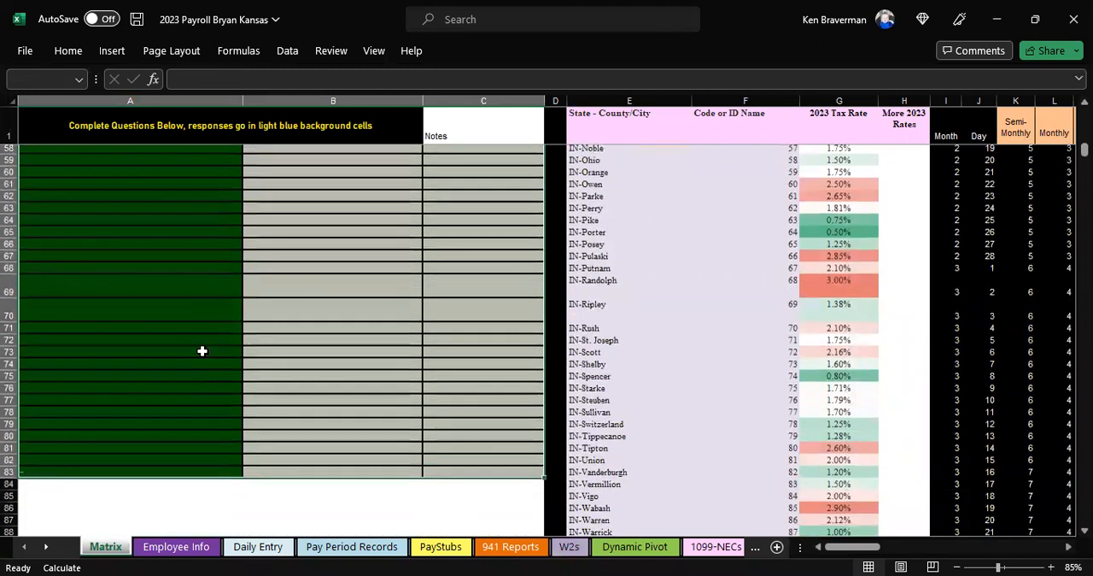
{"action": "right_click", "coordinate": [244, 316]}
{"action": "left_click", "coordinate": [254, 316]}
{"action": "left_click", "coordinate": [224, 328]}
{"action": "left_click", "coordinate": [220, 385]}
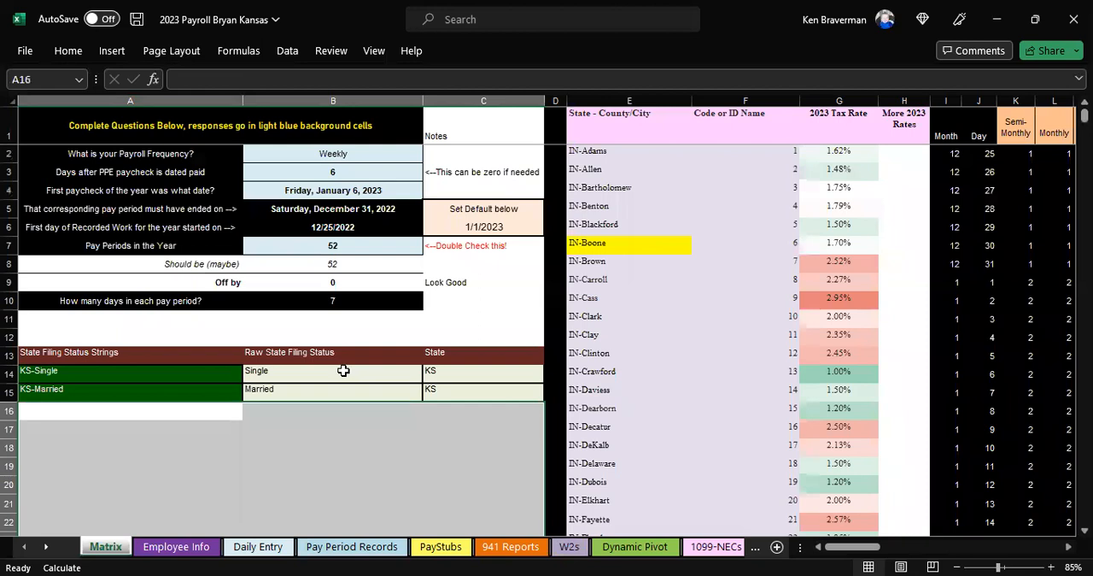
Step: On the Employee Info sheet, set employee 1's State Filing Status to KS-Single
{"action": "left_click", "coordinate": [173, 547]}
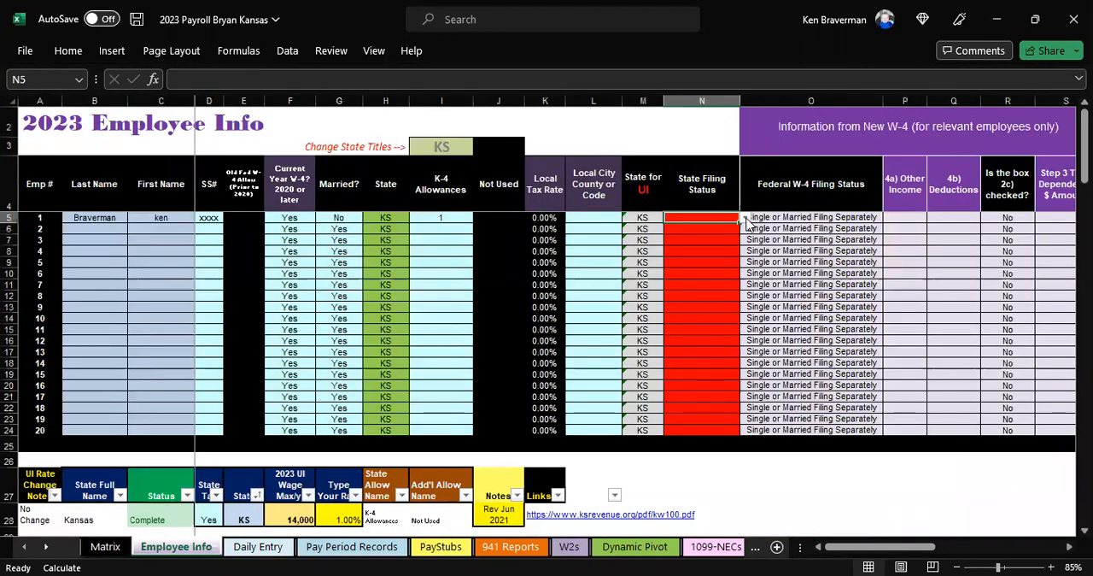
{"action": "left_click", "coordinate": [745, 219]}
{"action": "left_click", "coordinate": [732, 237]}
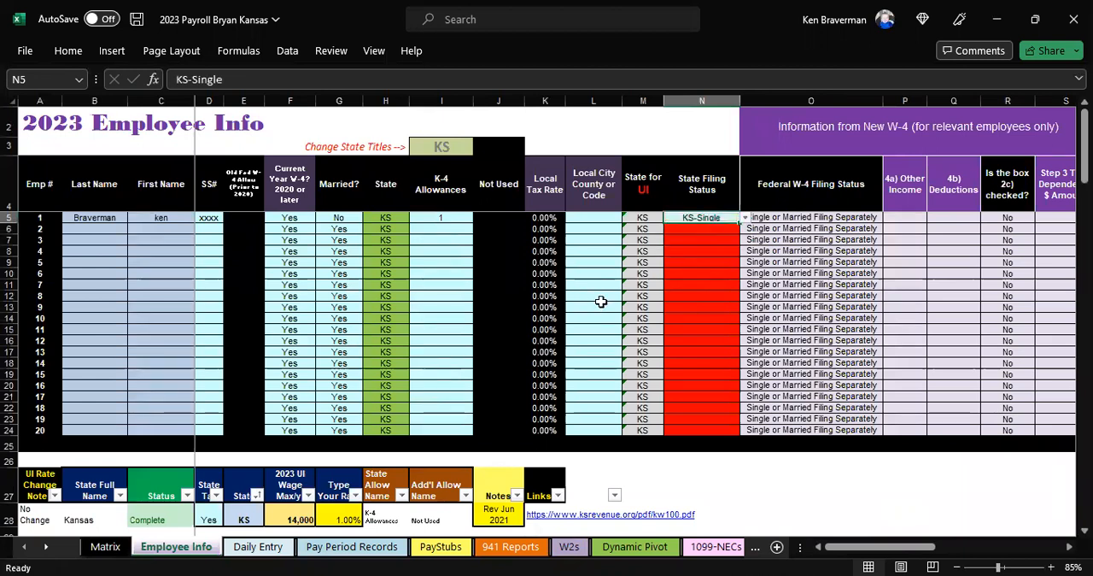
Step: Clear the Office entry from employee 1's Worker's Comp Type
{"action": "key", "text": "Right"}
{"action": "key", "text": "Right"}
{"action": "key", "text": "Right"}
{"action": "key", "text": "Right"}
{"action": "key", "text": "Right"}
{"action": "key", "text": "Right"}
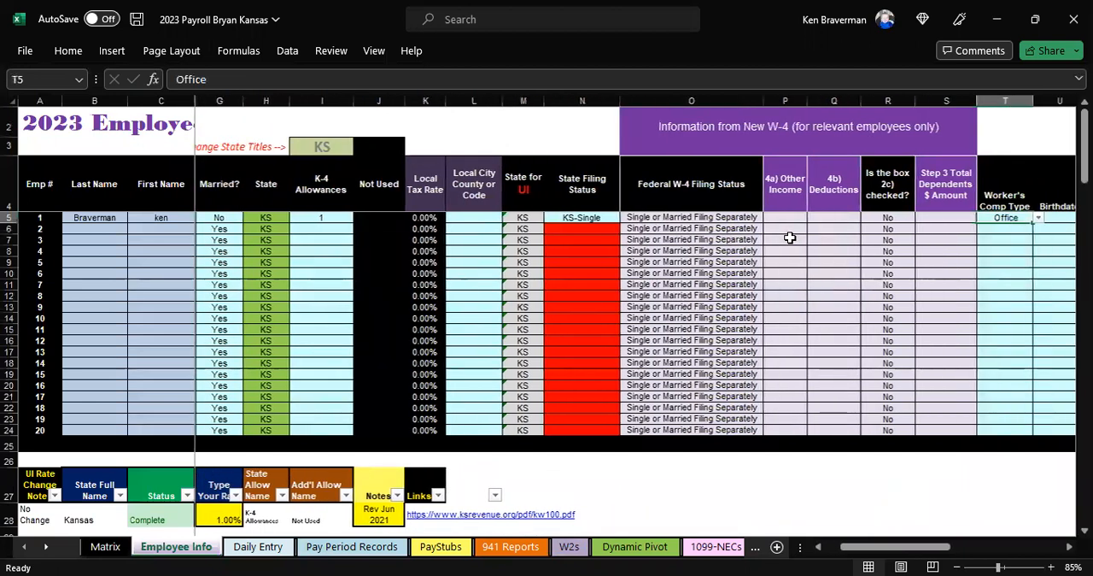
{"action": "key", "text": "Right"}
{"action": "key", "text": "Right"}
{"action": "left_click", "coordinate": [913, 218]}
{"action": "left_click", "coordinate": [944, 220]}
{"action": "left_click", "coordinate": [943, 221]}
{"action": "key", "text": "Delete"}
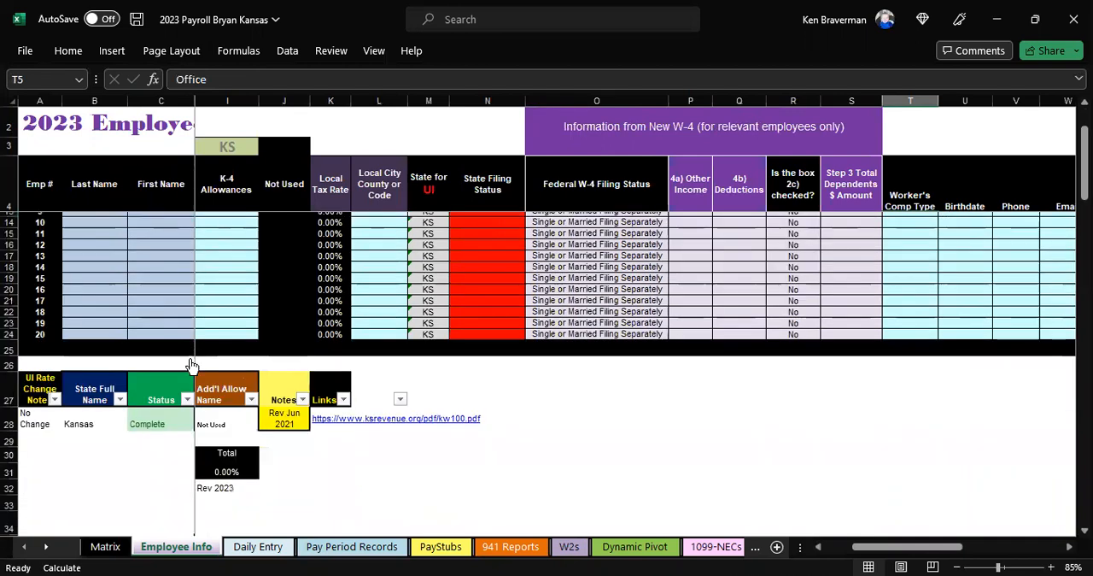
Step: Examine the WC Type and 2023 Rate table below the employee list
{"action": "scroll", "coordinate": [190, 367], "scroll_direction": "down", "scroll_amount": 6}
{"action": "left_click", "coordinate": [233, 419]}
{"action": "key", "text": "Left"}
{"action": "key", "text": "Left"}
{"action": "key", "text": "Left"}
{"action": "key", "text": "Left"}
{"action": "key", "text": "Left"}
{"action": "key", "text": "Left"}
{"action": "key", "text": "Left"}
{"action": "key", "text": "Left"}
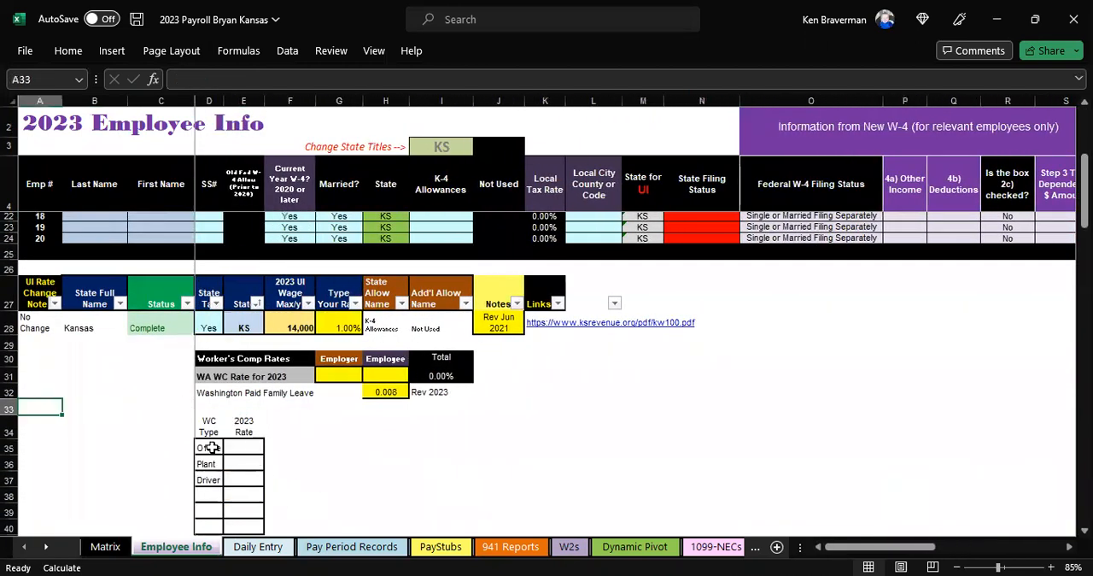
{"action": "left_click_drag", "start_coordinate": [209, 427], "coordinate": [248, 508]}
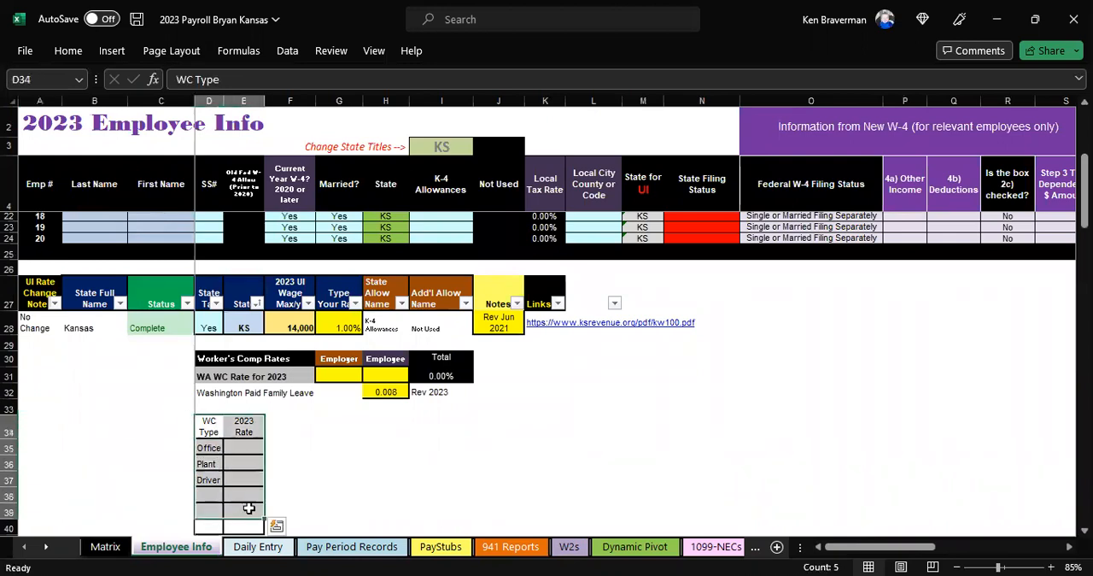
{"action": "left_click", "coordinate": [339, 479]}
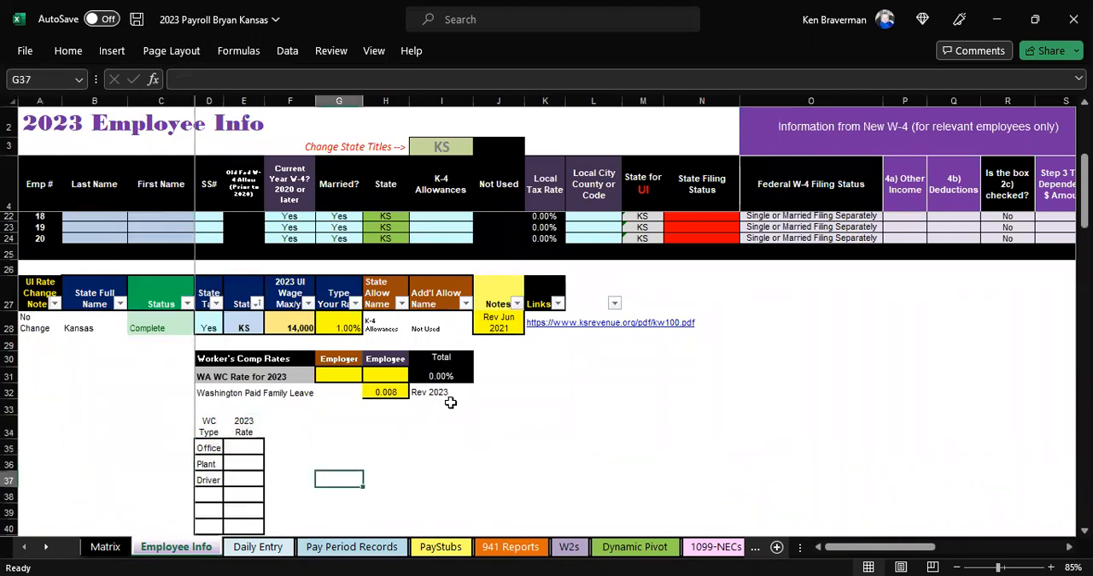
{"action": "scroll", "coordinate": [435, 435], "scroll_direction": "up", "scroll_amount": 6}
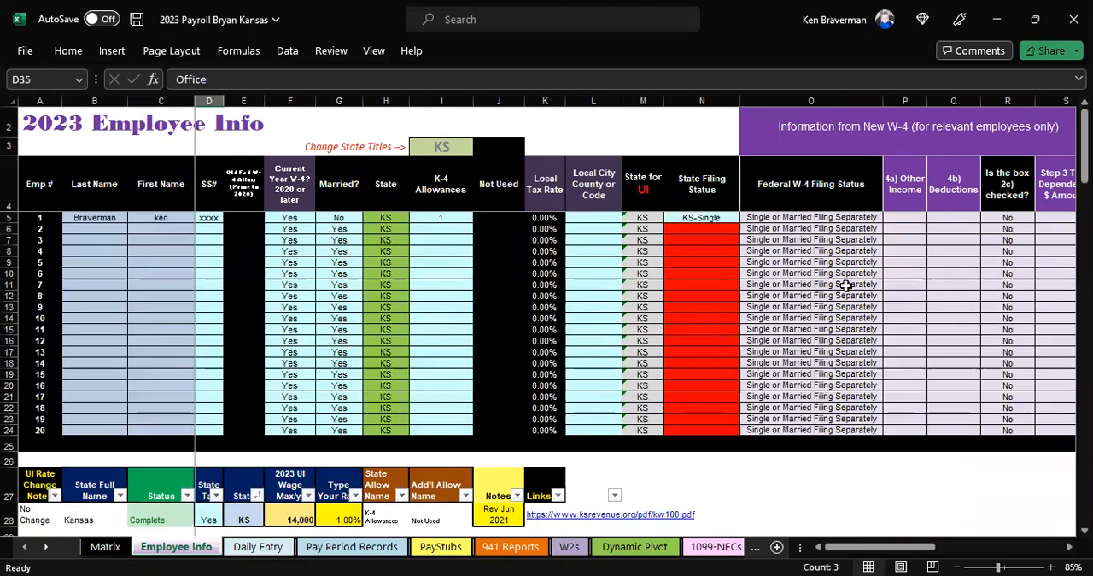
Step: Examine the remaining employee columns from the new W-4 information through City State & Zip
{"action": "left_click", "coordinate": [886, 273]}
{"action": "key", "text": "Up"}
{"action": "key", "text": "Up"}
{"action": "key", "text": "Up"}
{"action": "key", "text": "Up"}
{"action": "key", "text": "Right"}
{"action": "key", "text": "Right"}
{"action": "key", "text": "Right"}
{"action": "key", "text": "Right"}
{"action": "key", "text": "Right"}
{"action": "key", "text": "Right"}
{"action": "key", "text": "Right"}
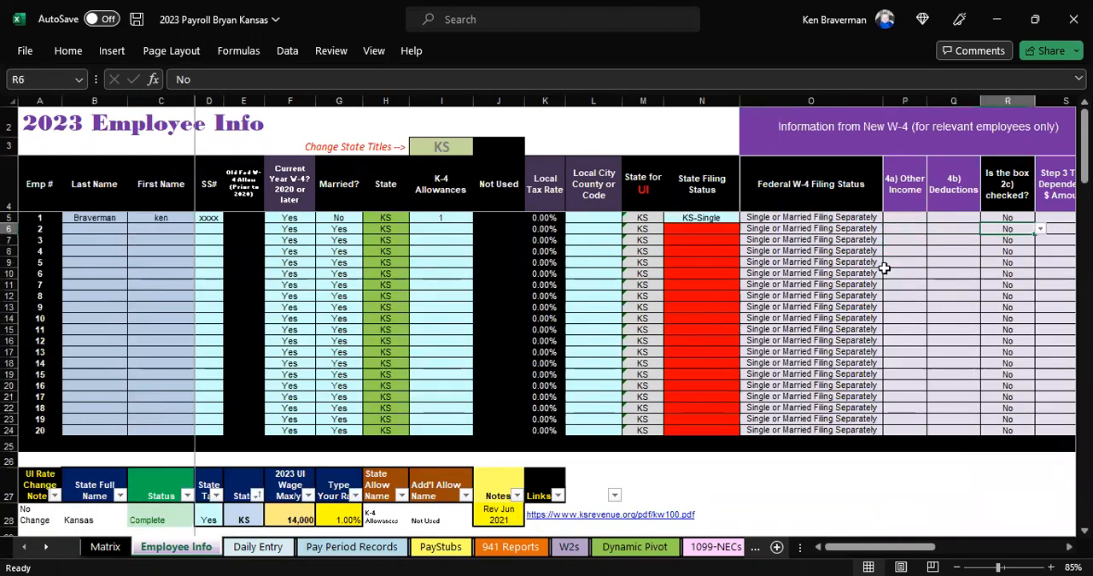
{"action": "key", "text": "Right"}
{"action": "key", "text": "Right"}
{"action": "key", "text": "Right"}
{"action": "key", "text": "Right"}
{"action": "key", "text": "Right"}
{"action": "key", "text": "Right"}
{"action": "key", "text": "Right"}
{"action": "key", "text": "Right"}
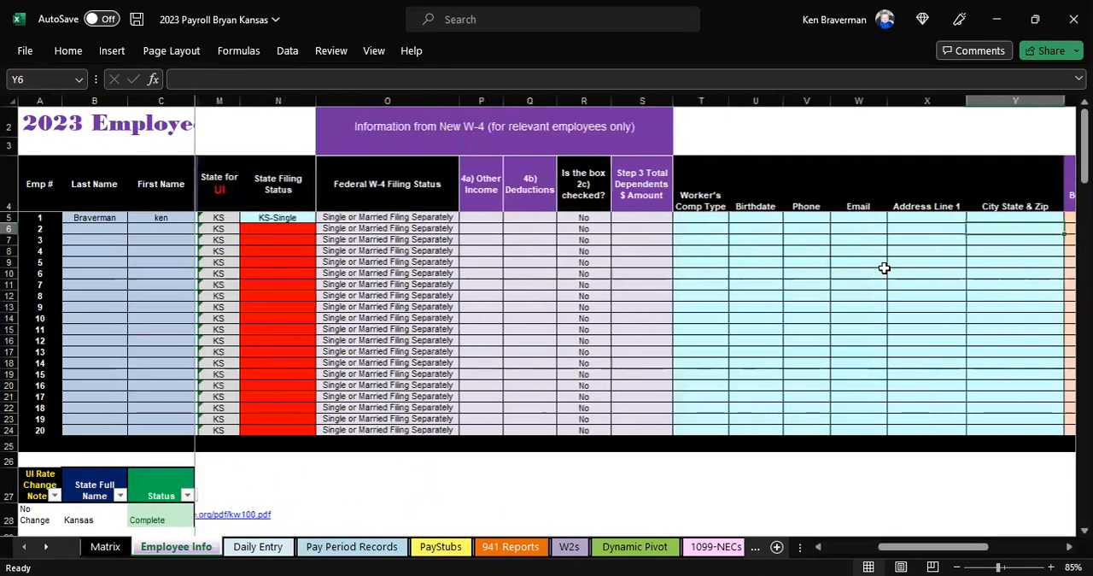
Step: Clear employee 1's entries for PTO beginning balance, PTO hours per pay period and PTO accrual per hour worked
{"action": "key", "text": "Left"}
{"action": "key", "text": "Left"}
{"action": "key", "text": "Left"}
{"action": "key", "text": "Up"}
{"action": "key", "text": "shift+Left"}
{"action": "key", "text": "shift+Left"}
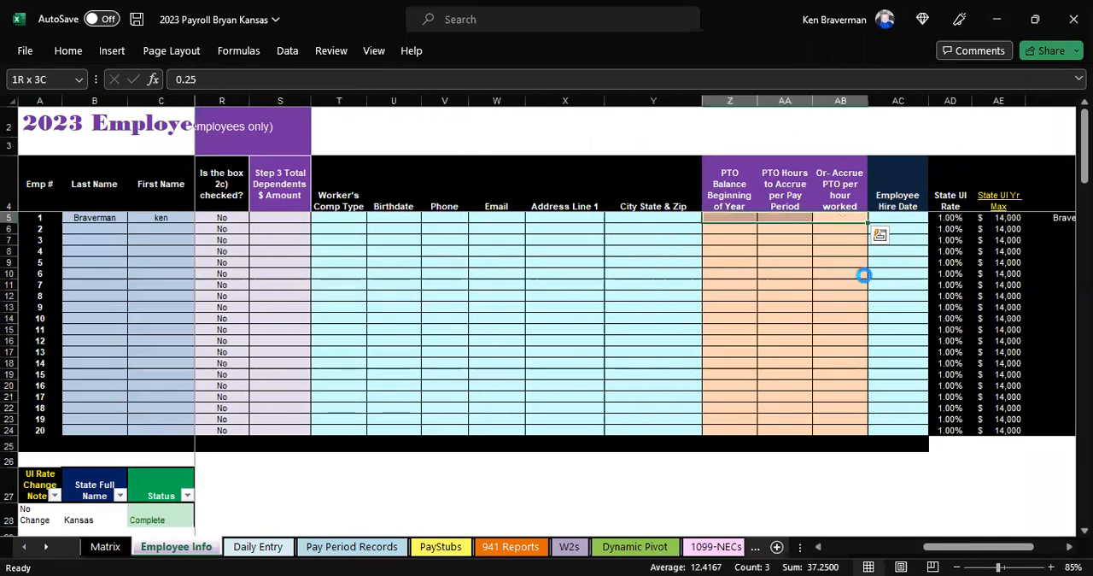
{"action": "left_click", "coordinate": [741, 100]}
{"action": "left_click_drag", "start_coordinate": [743, 100], "coordinate": [840, 102]}
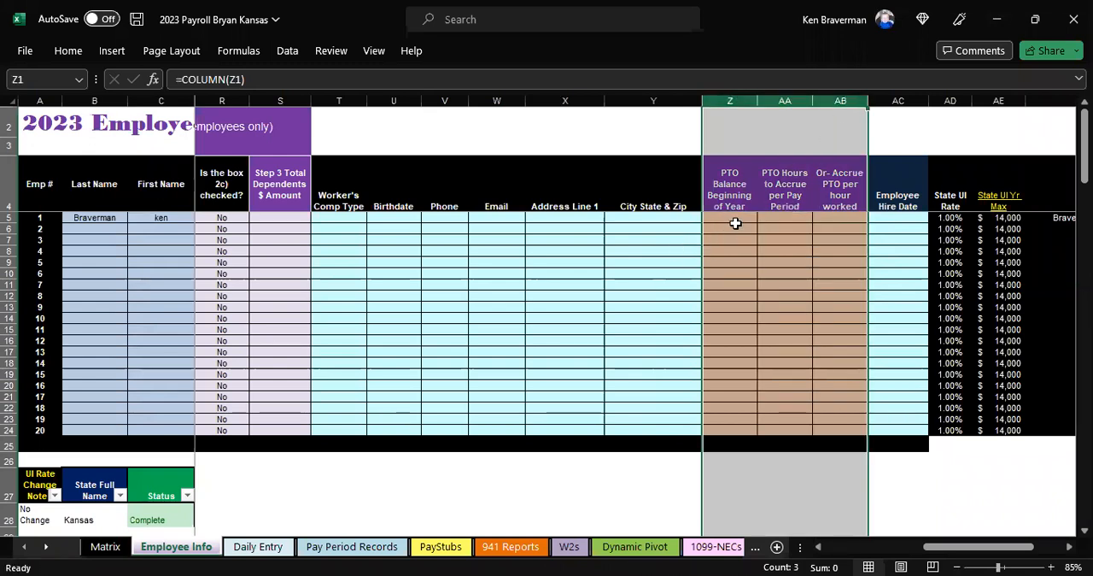
{"action": "left_click", "coordinate": [778, 216]}
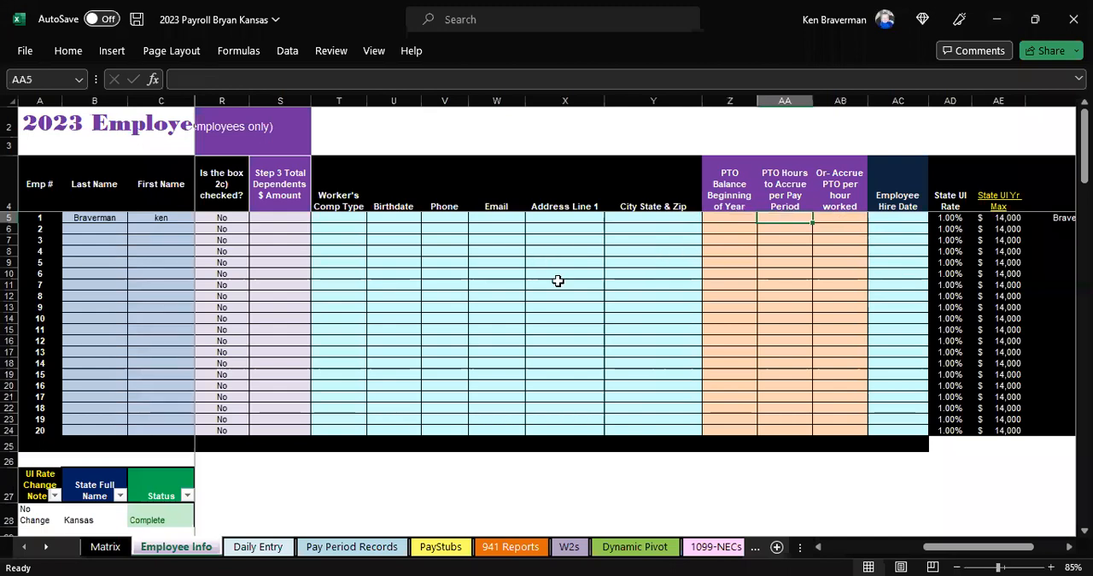
Step: Add employee 2 to the Employee Info sheet with last name empl2 and first name dka
{"action": "left_click_drag", "start_coordinate": [955, 555], "coordinate": [858, 550]}
{"action": "scroll", "coordinate": [362, 260], "scroll_direction": "down", "scroll_amount": 3}
{"action": "scroll", "coordinate": [363, 261], "scroll_direction": "up", "scroll_amount": 3}
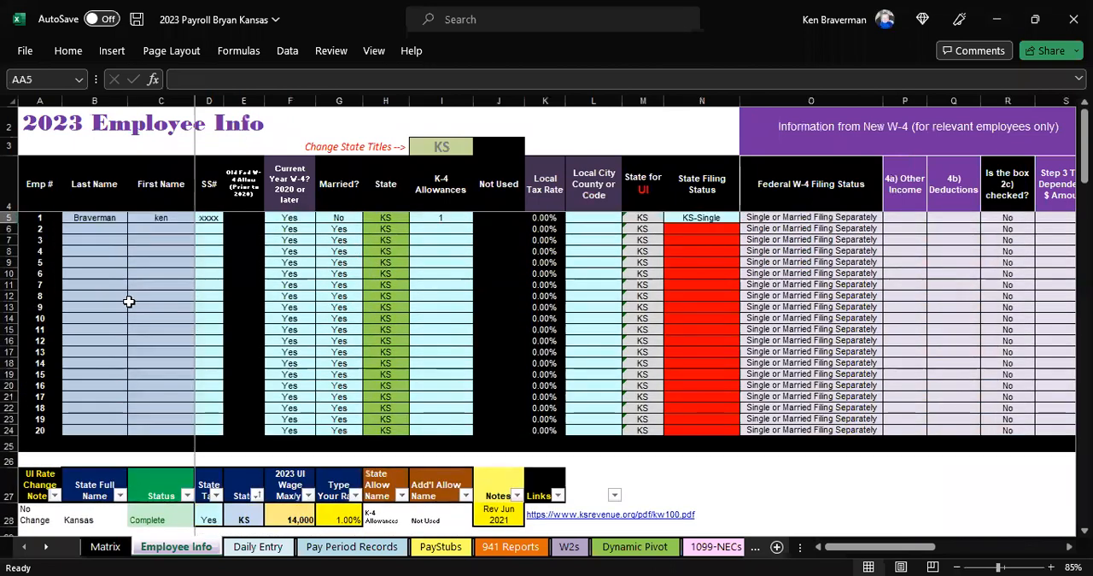
{"action": "left_click", "coordinate": [88, 231]}
{"action": "type", "text": "empl2"}
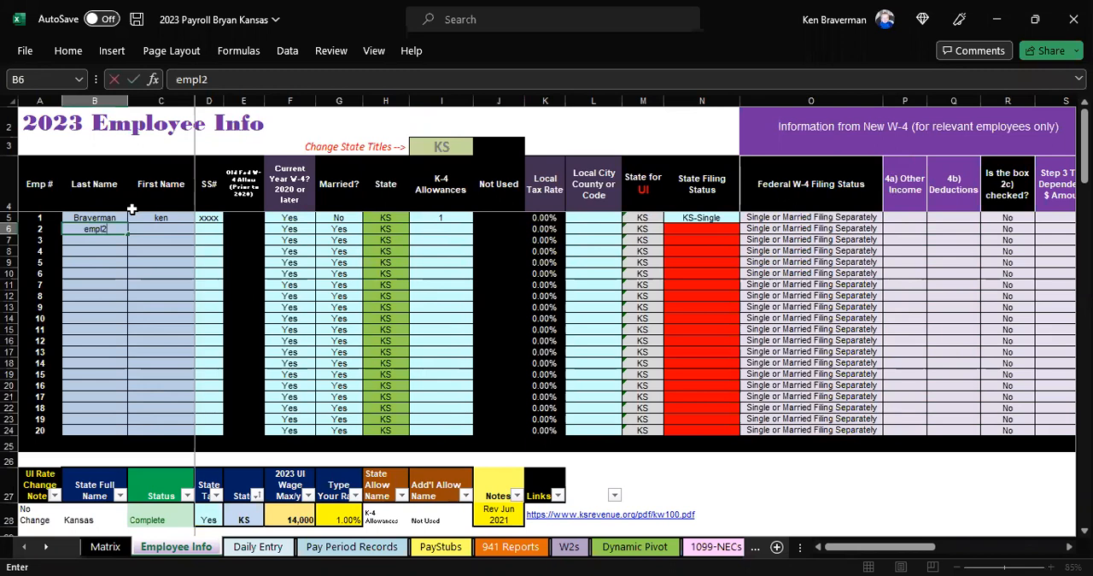
{"action": "key", "text": "Tab"}
{"action": "type", "text": "dka"}
{"action": "key", "text": "Tab"}
{"action": "key", "text": "Tab"}
{"action": "key", "text": "Tab"}
{"action": "key", "text": "Tab"}
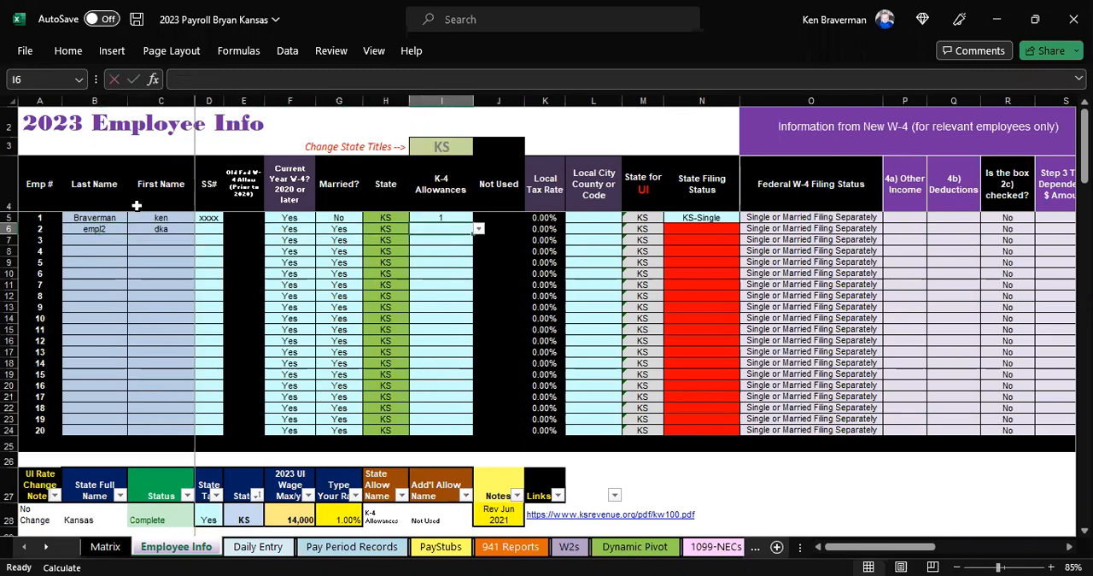
Step: Hide the Not Used, Local Tax Rate and Local City County or Code columns
{"action": "left_click_drag", "start_coordinate": [482, 106], "coordinate": [570, 102]}
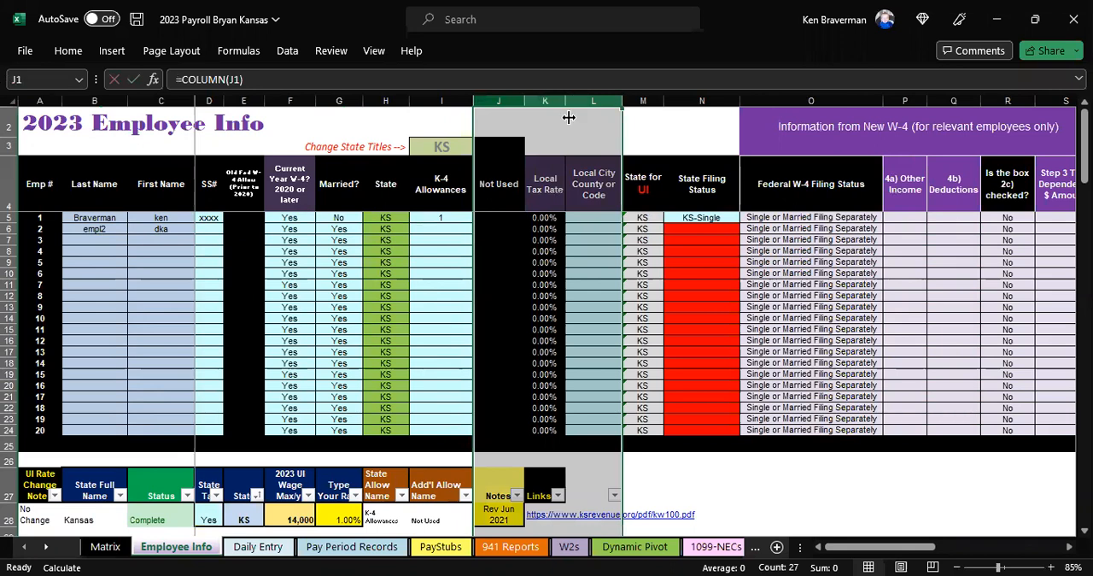
{"action": "right_click", "coordinate": [576, 225]}
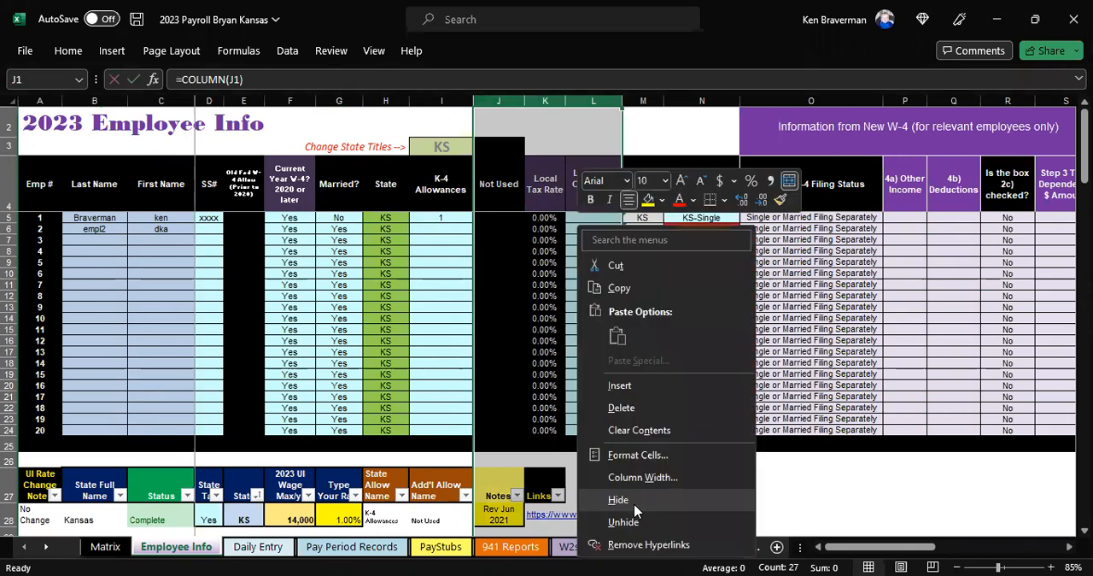
{"action": "left_click", "coordinate": [634, 504]}
{"action": "left_click", "coordinate": [708, 318]}
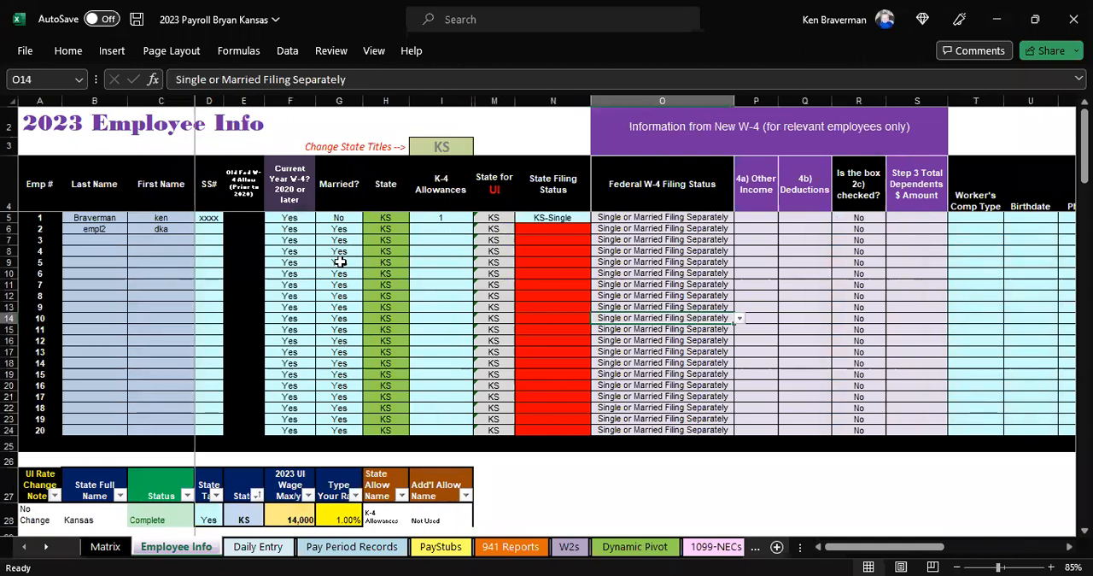
Step: On the Daily Entry sheet, assign employee 1 to every dated row from January 1 through February 3, 2023
{"action": "left_click", "coordinate": [256, 546]}
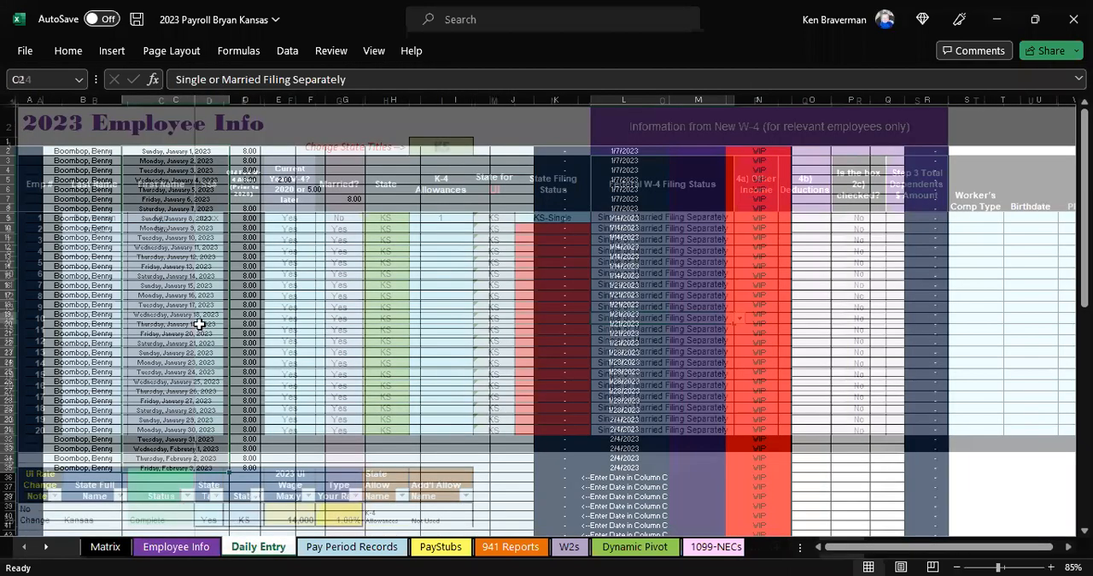
{"action": "left_click", "coordinate": [109, 152]}
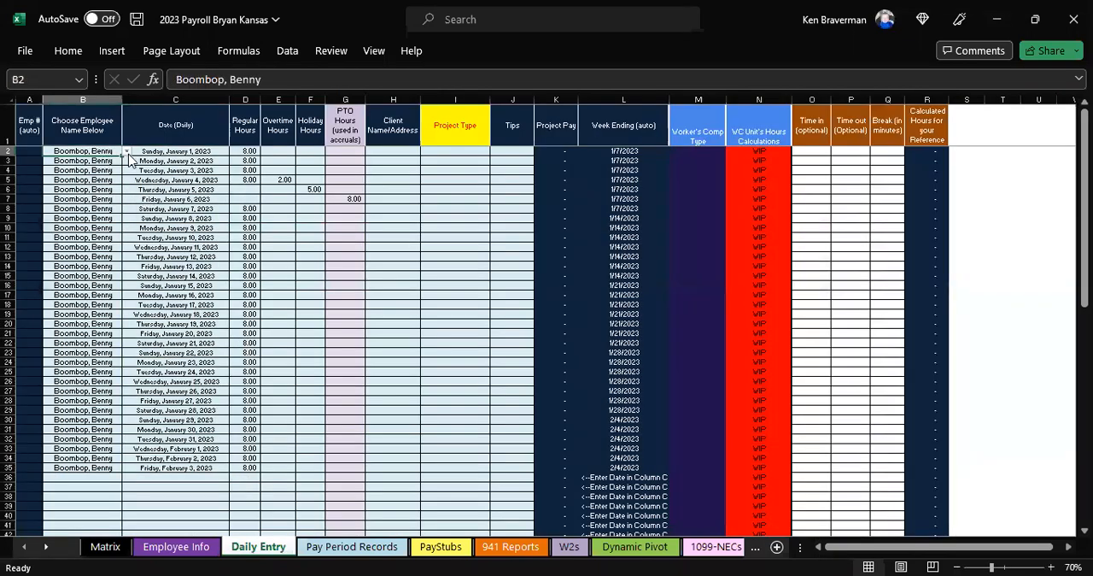
{"action": "left_click", "coordinate": [127, 152]}
{"action": "left_click", "coordinate": [77, 161]}
{"action": "key", "text": "shift+Down"}
{"action": "key", "text": "shift+Down"}
{"action": "key", "text": "shift+Down"}
{"action": "key", "text": "shift+Down"}
{"action": "key", "text": "shift+Down"}
{"action": "key", "text": "shift+Down"}
{"action": "key", "text": "shift+Down"}
{"action": "key", "text": "shift+Down"}
{"action": "key", "text": "shift+Down"}
{"action": "key", "text": "shift+Down"}
{"action": "key", "text": "shift+Down"}
{"action": "key", "text": "shift+Down"}
{"action": "key", "text": "shift+Down"}
{"action": "key", "text": "shift+Down"}
{"action": "key", "text": "shift+Down"}
{"action": "key", "text": "shift+Down"}
{"action": "key", "text": "shift+Down"}
{"action": "key", "text": "shift+Down"}
{"action": "key", "text": "shift+Down"}
{"action": "key", "text": "shift+Down"}
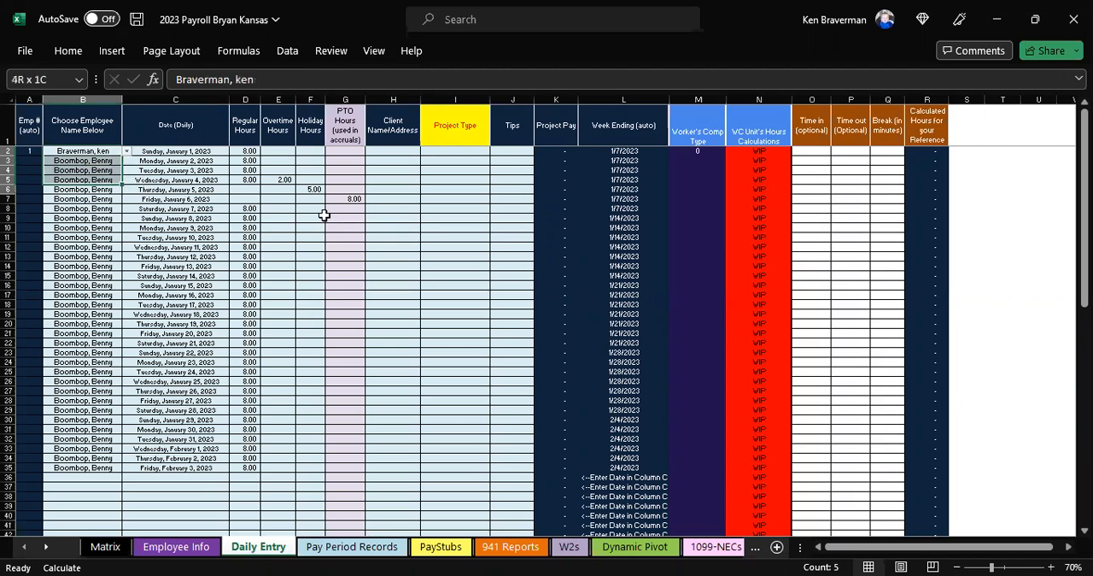
{"action": "key", "text": "shift+Down"}
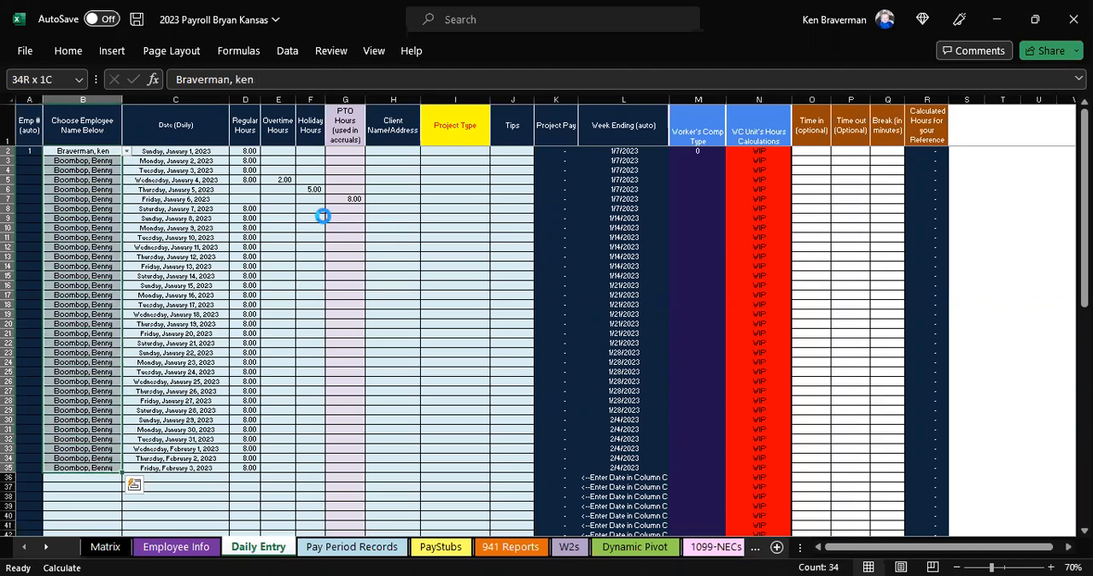
Step: Examine the Worker's Comp Type and WC Unit's Hours Calculations columns on the Daily Entry sheet
{"action": "left_click", "coordinate": [311, 266]}
{"action": "scroll", "coordinate": [359, 294], "scroll_direction": "up", "scroll_amount": 1}
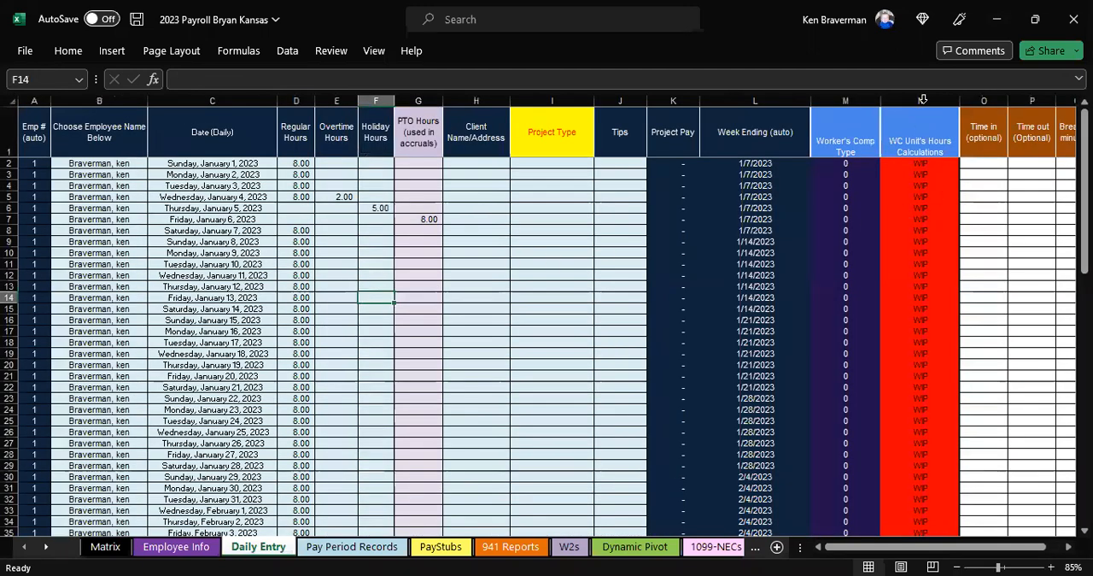
{"action": "left_click", "coordinate": [922, 99]}
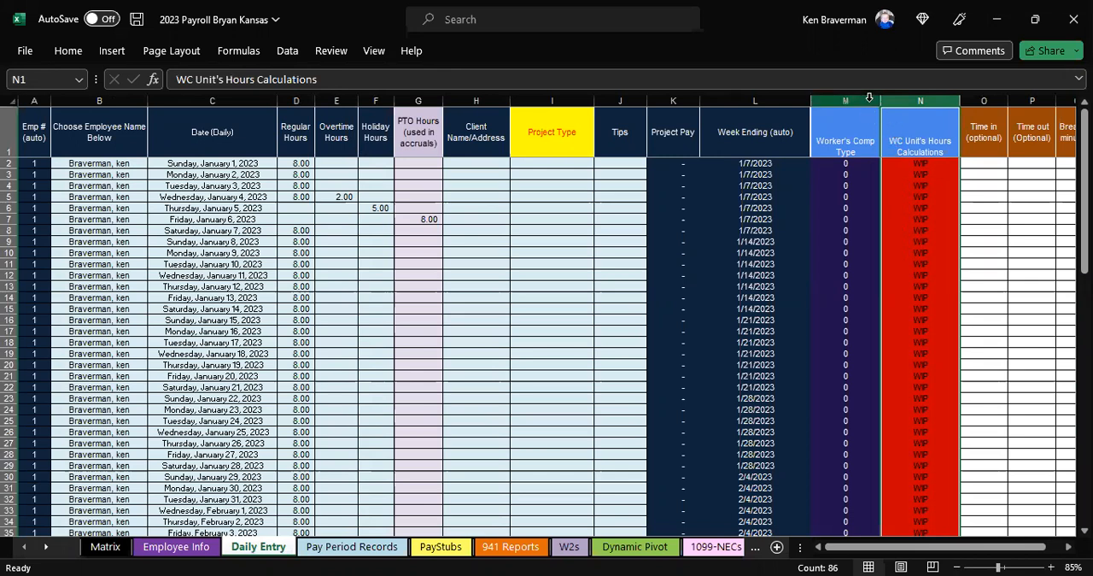
{"action": "left_click_drag", "start_coordinate": [862, 101], "coordinate": [891, 111]}
{"action": "left_click", "coordinate": [448, 265]}
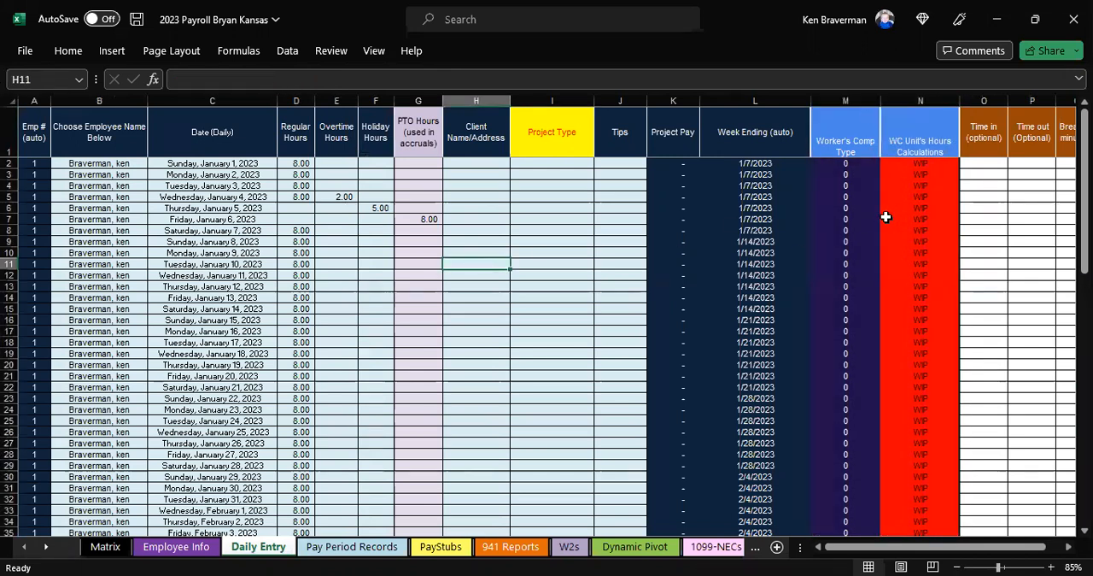
{"action": "left_click_drag", "start_coordinate": [886, 218], "coordinate": [849, 219]}
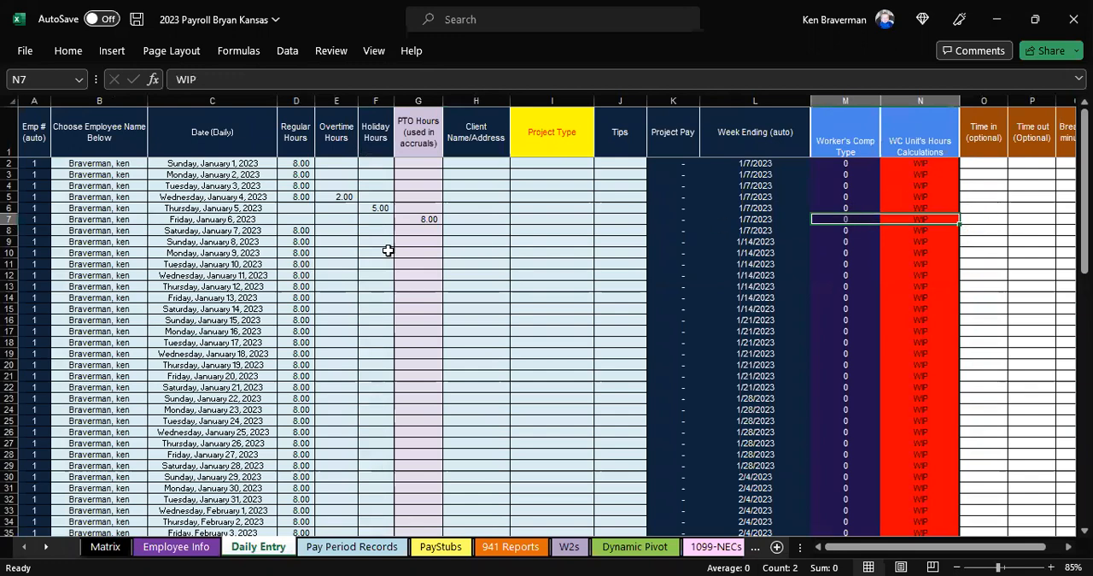
{"action": "left_click", "coordinate": [365, 252]}
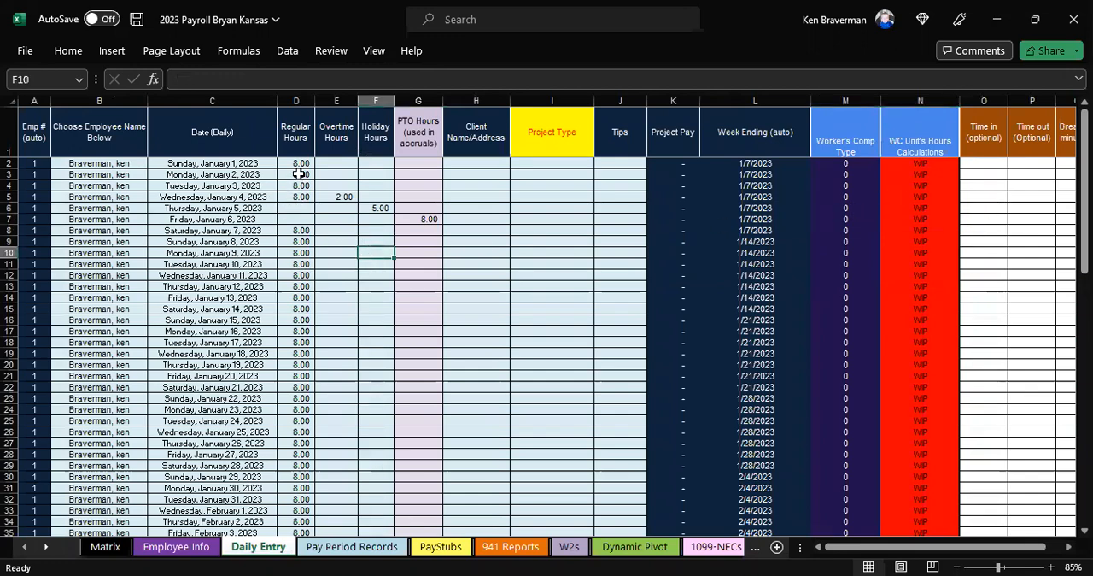
Step: Examine the regular, overtime, holiday and PTO hours and the underlying date format in the Date (Daily) column
{"action": "left_click_drag", "start_coordinate": [298, 174], "coordinate": [431, 280]}
{"action": "scroll", "coordinate": [522, 258], "scroll_direction": "up", "scroll_amount": 1}
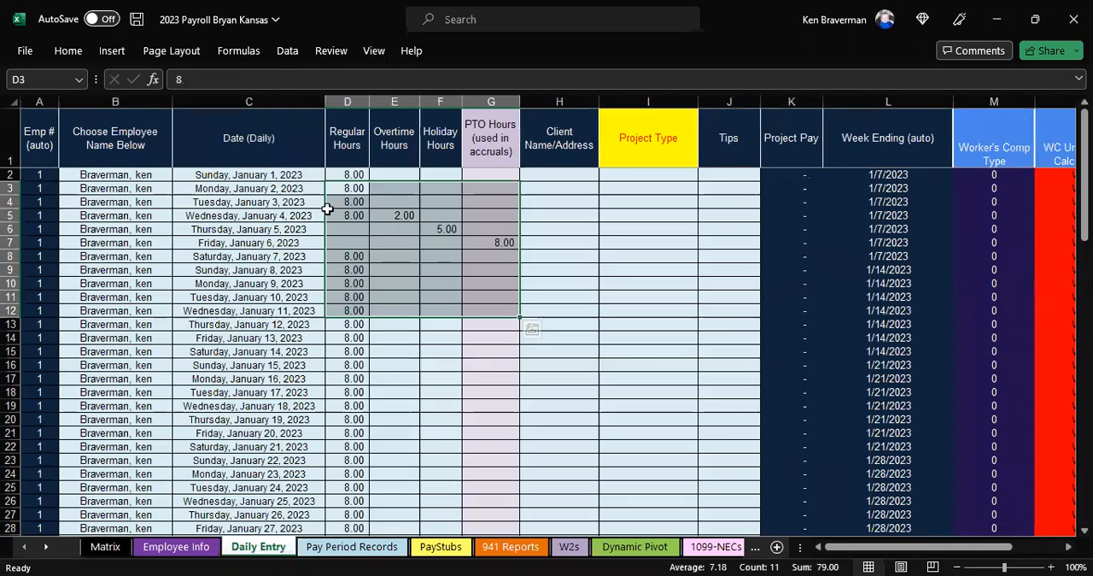
{"action": "left_click", "coordinate": [273, 241]}
{"action": "left_click", "coordinate": [278, 203]}
{"action": "left_click", "coordinate": [270, 281]}
{"action": "left_click", "coordinate": [254, 243]}
{"action": "left_click_drag", "start_coordinate": [220, 80], "coordinate": [119, 82]}
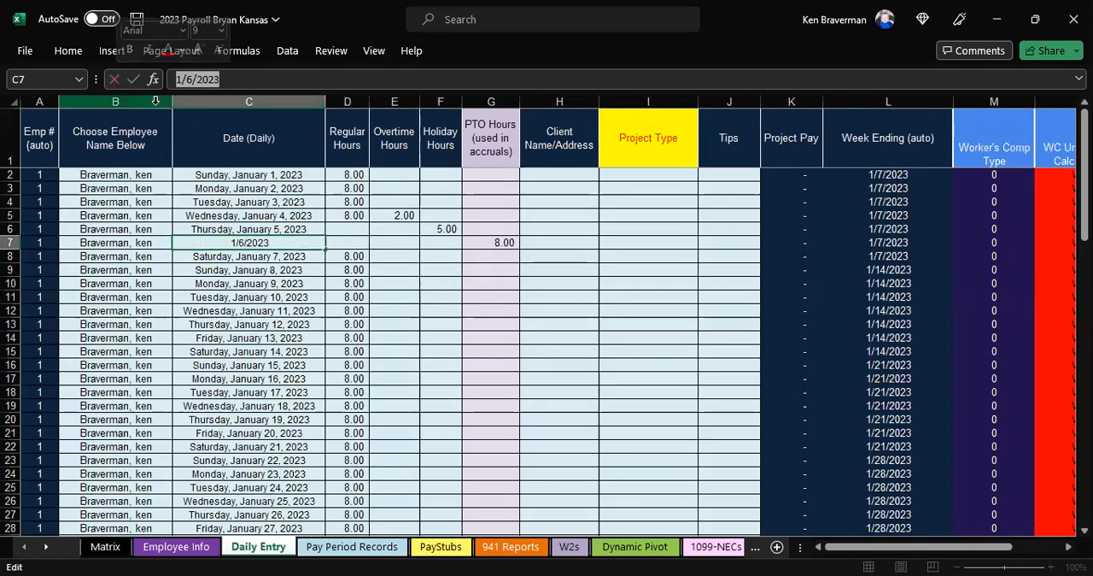
{"action": "key", "text": "Return"}
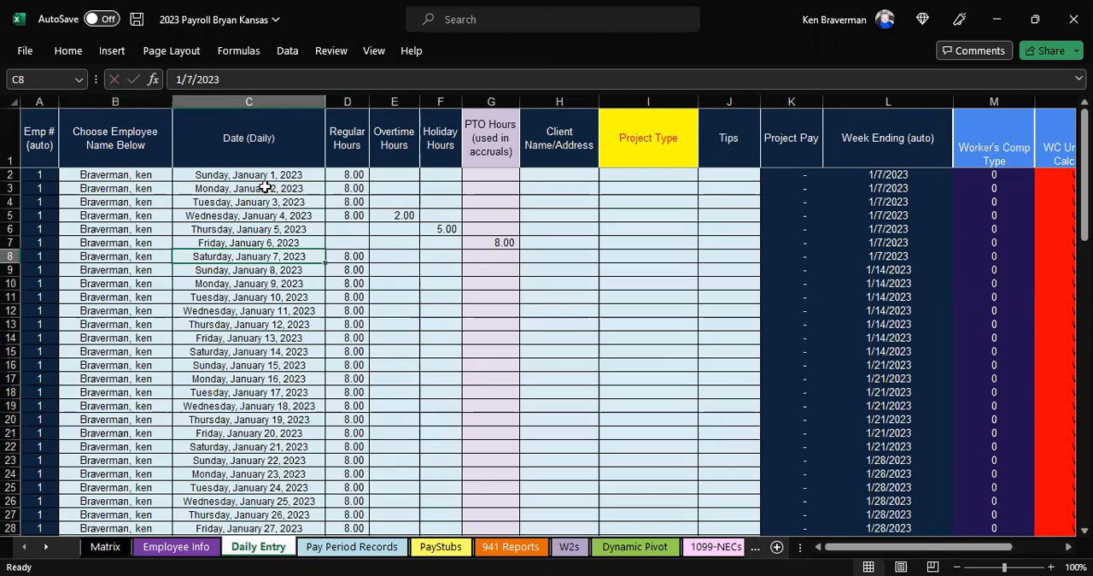
{"action": "left_click", "coordinate": [288, 312]}
{"action": "left_click", "coordinate": [292, 245]}
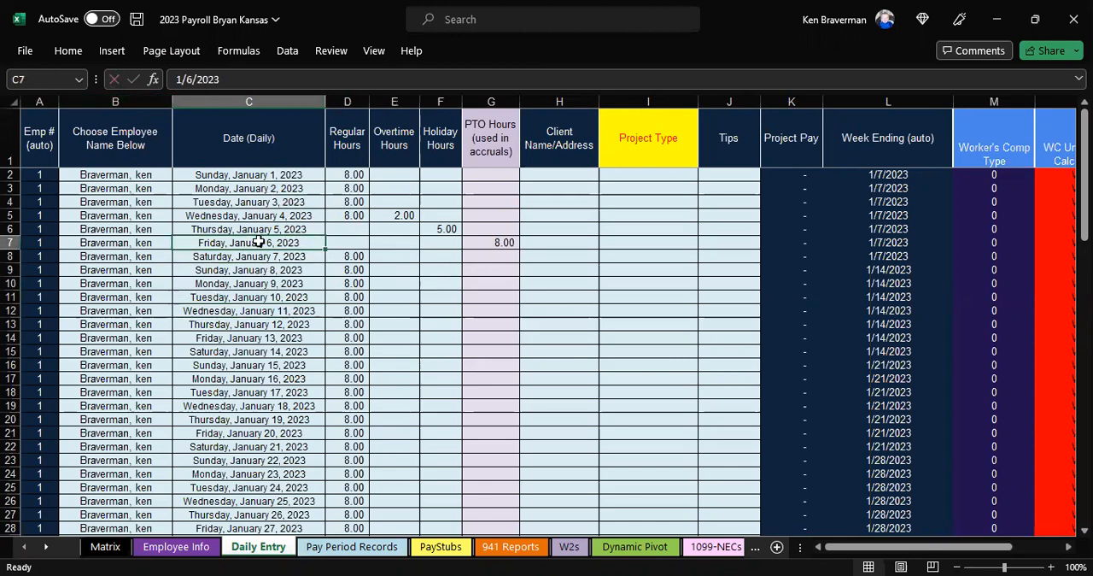
{"action": "left_click", "coordinate": [257, 214]}
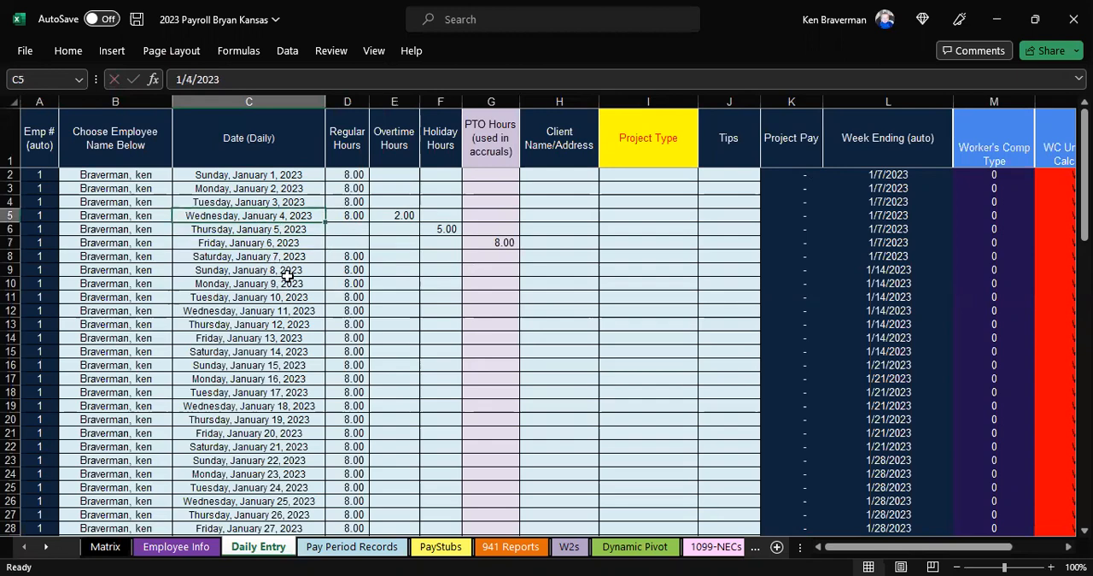
{"action": "scroll", "coordinate": [623, 238], "scroll_direction": "down", "scroll_amount": 1}
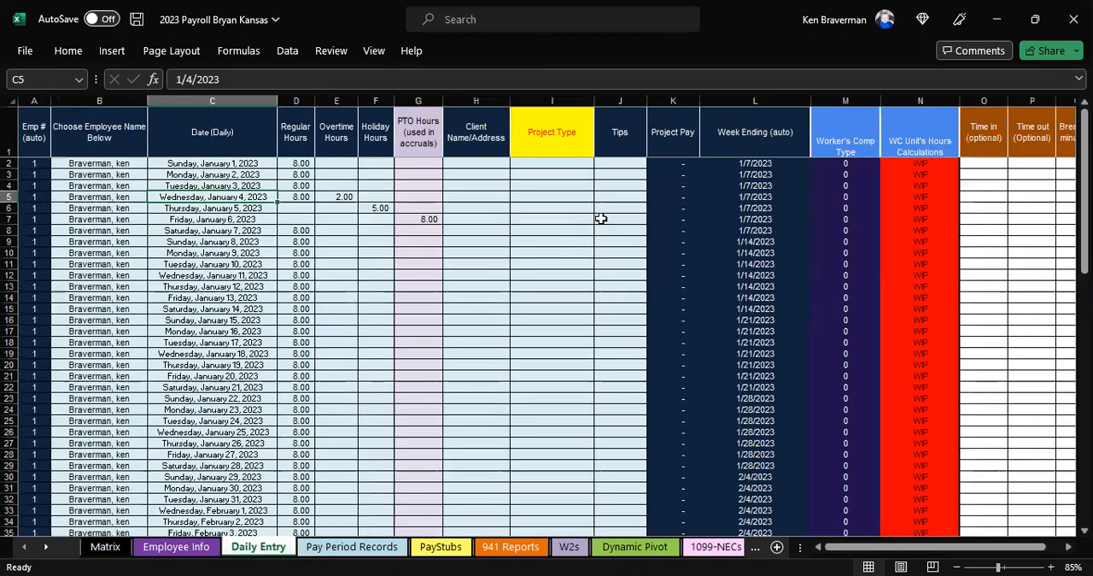
{"action": "left_click", "coordinate": [600, 217]}
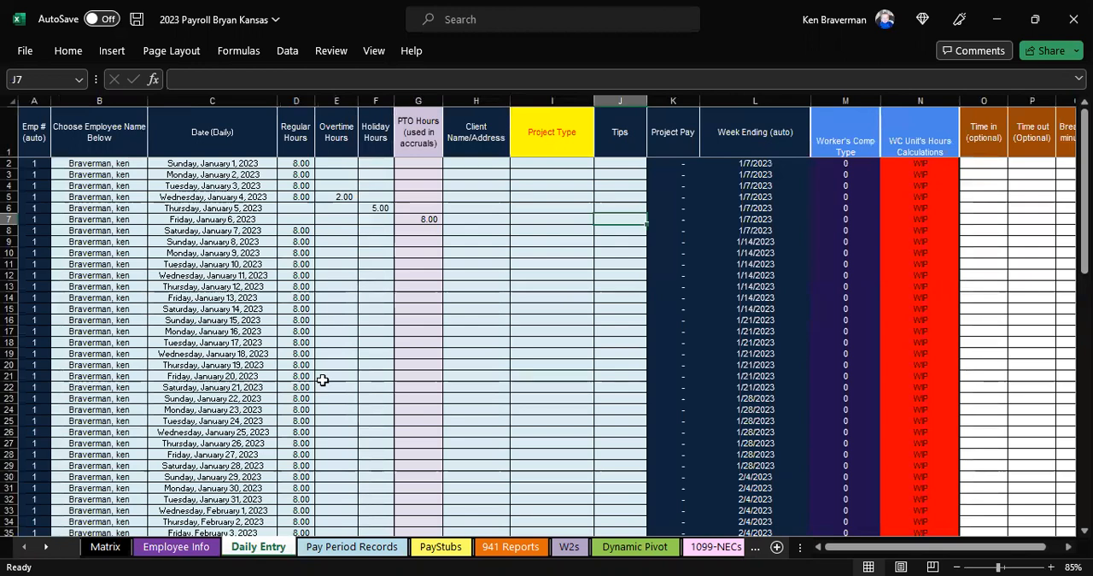
Step: On the Daily Entry sheet, clear the PTO hours for Friday, January 6, 2023
{"action": "left_click", "coordinate": [339, 548]}
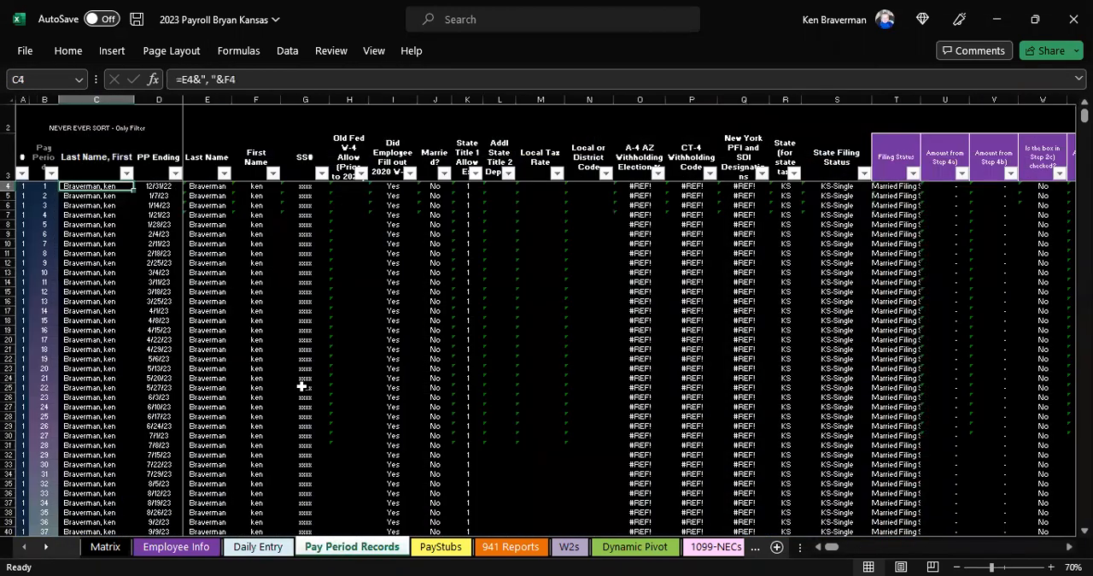
{"action": "left_click", "coordinate": [258, 546]}
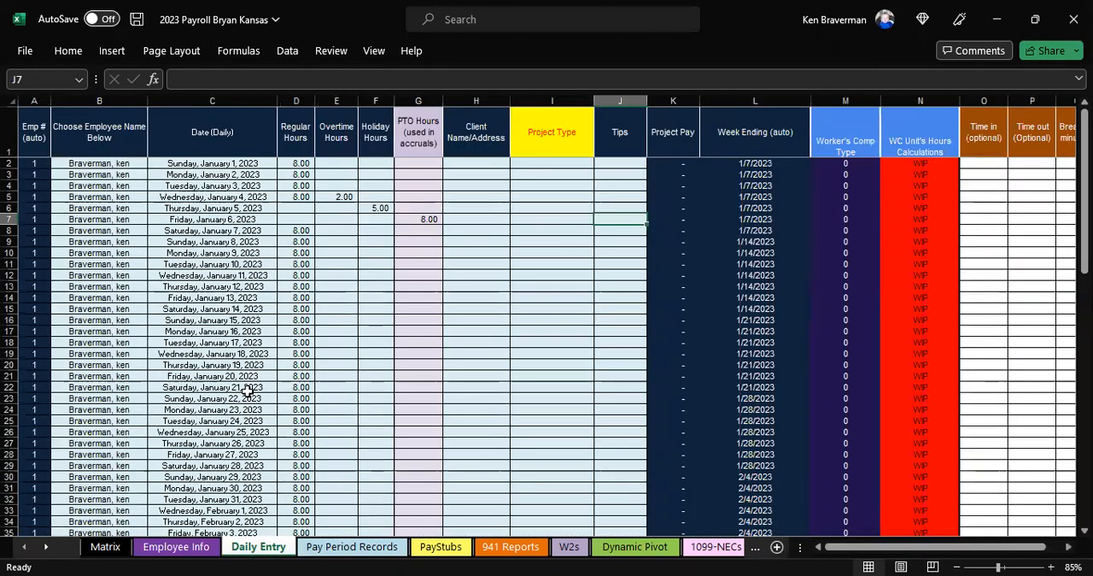
{"action": "left_click", "coordinate": [94, 549]}
{"action": "left_click", "coordinate": [171, 547]}
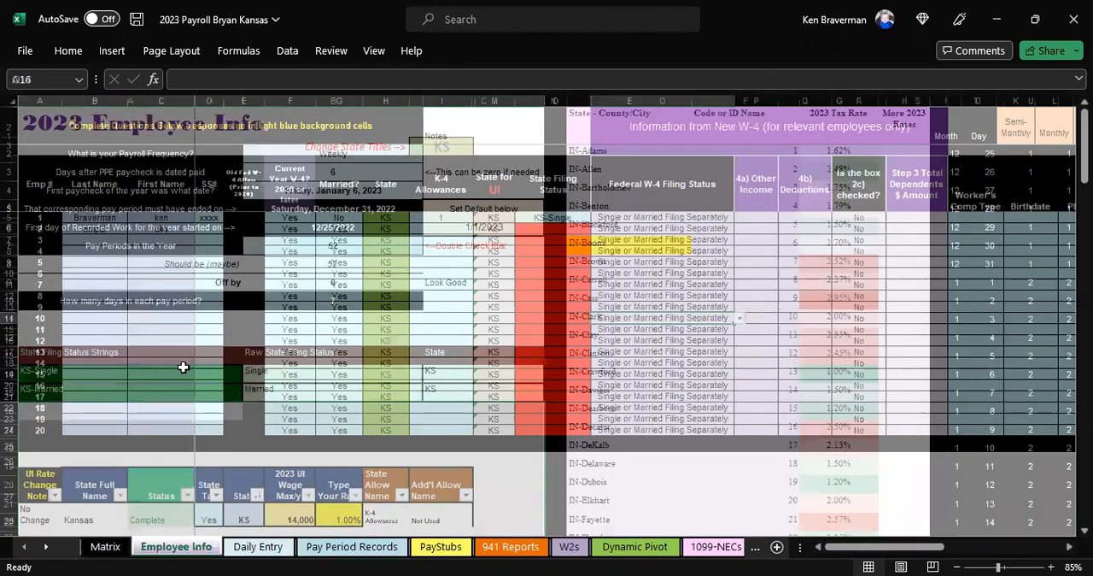
{"action": "left_click", "coordinate": [254, 548]}
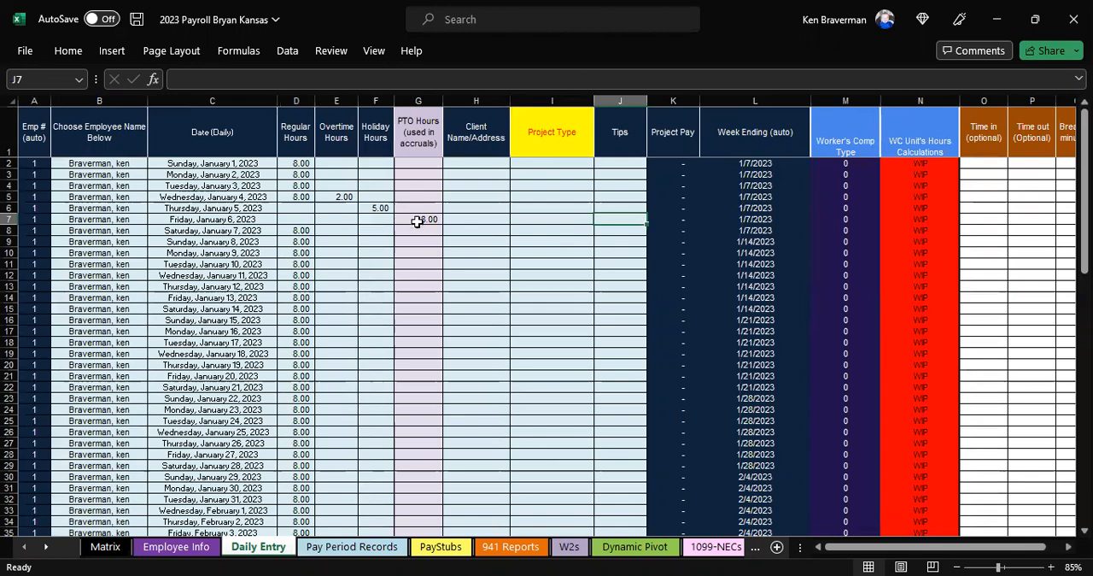
{"action": "left_click", "coordinate": [417, 220]}
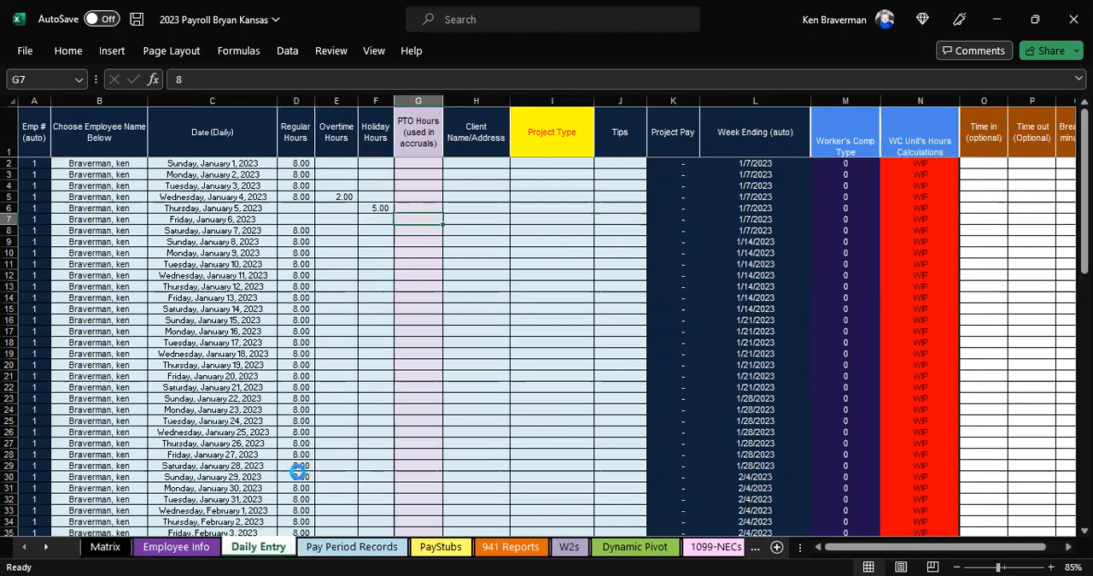
Step: On the Pay Period Records sheet, unhide row 1 and delete the A-4 AZ, CT-4 and New York PFI and SDI columns
{"action": "left_click", "coordinate": [322, 547]}
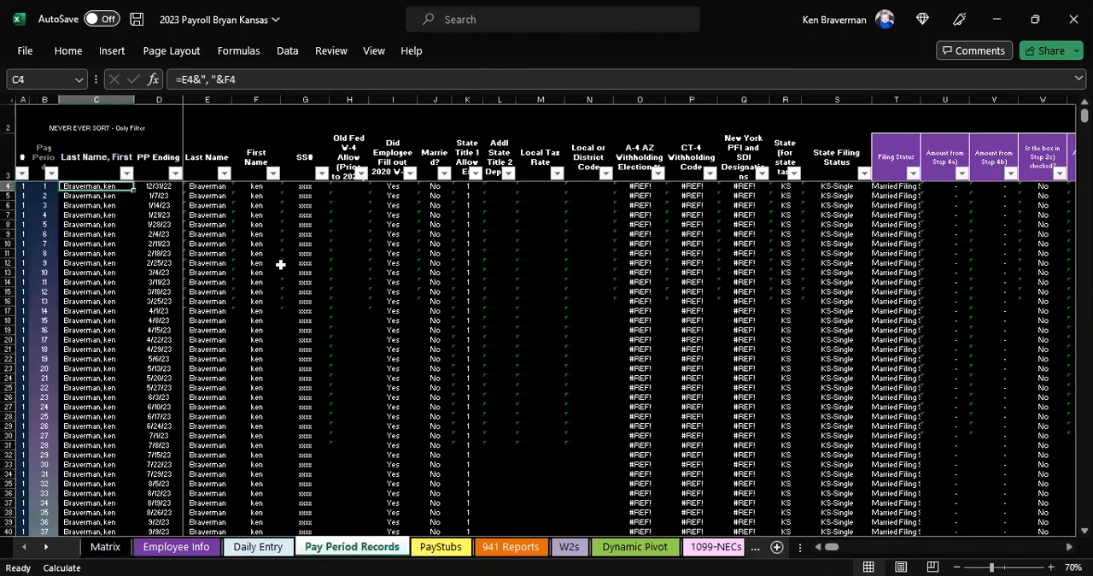
{"action": "double_click", "coordinate": [9, 110]}
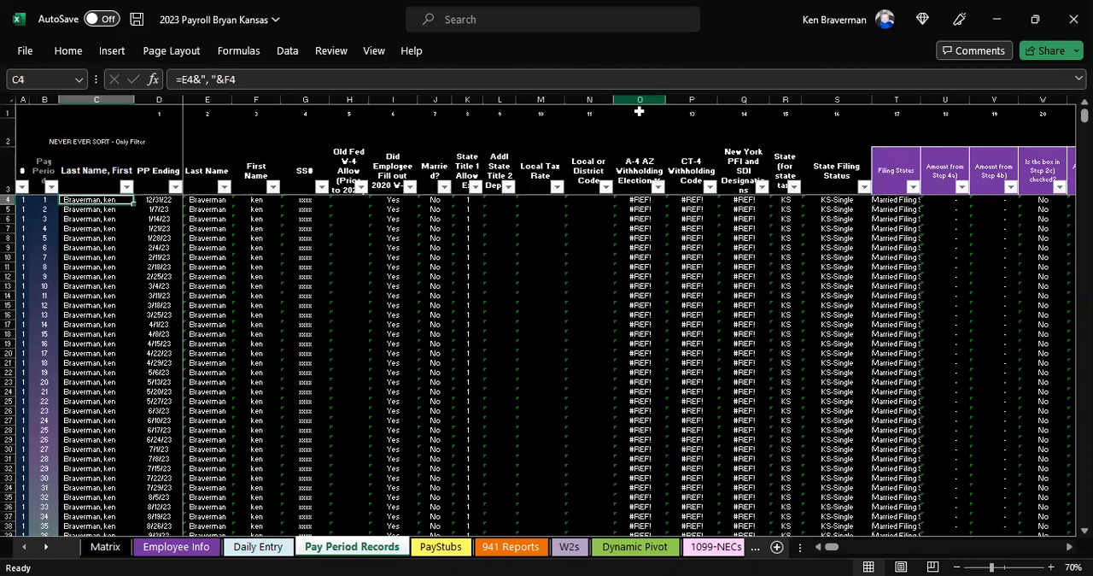
{"action": "left_click", "coordinate": [743, 285]}
{"action": "left_click", "coordinate": [841, 285]}
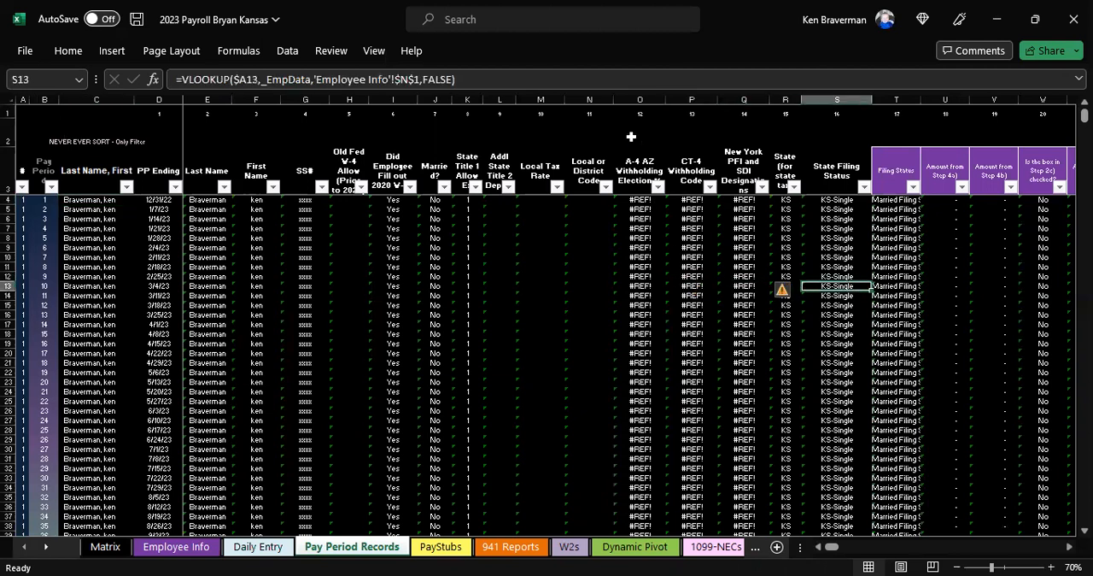
{"action": "left_click_drag", "start_coordinate": [628, 95], "coordinate": [741, 100]}
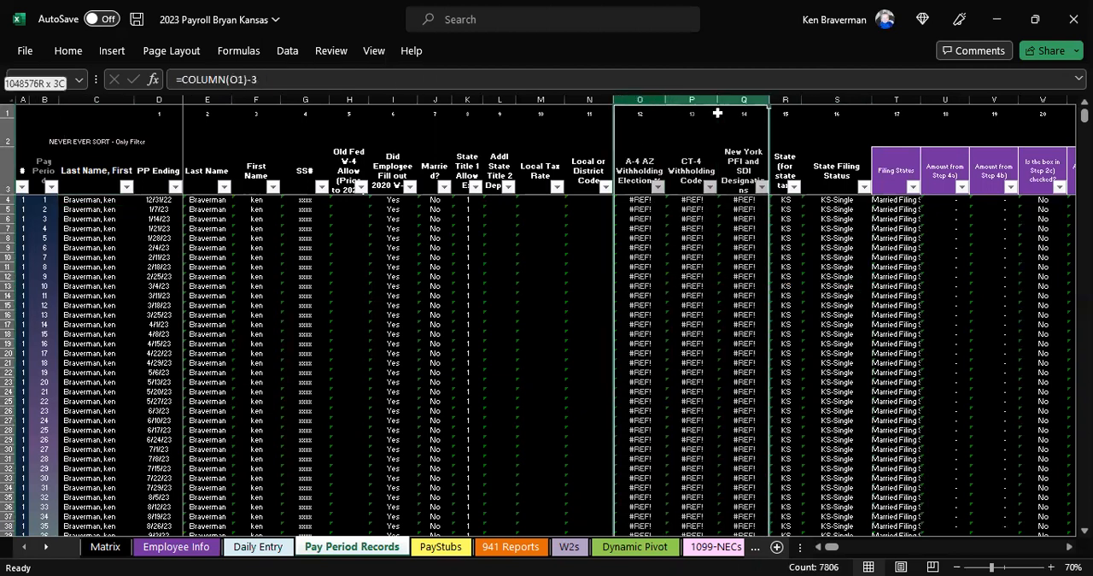
{"action": "right_click", "coordinate": [697, 274]}
{"action": "left_click", "coordinate": [734, 449]}
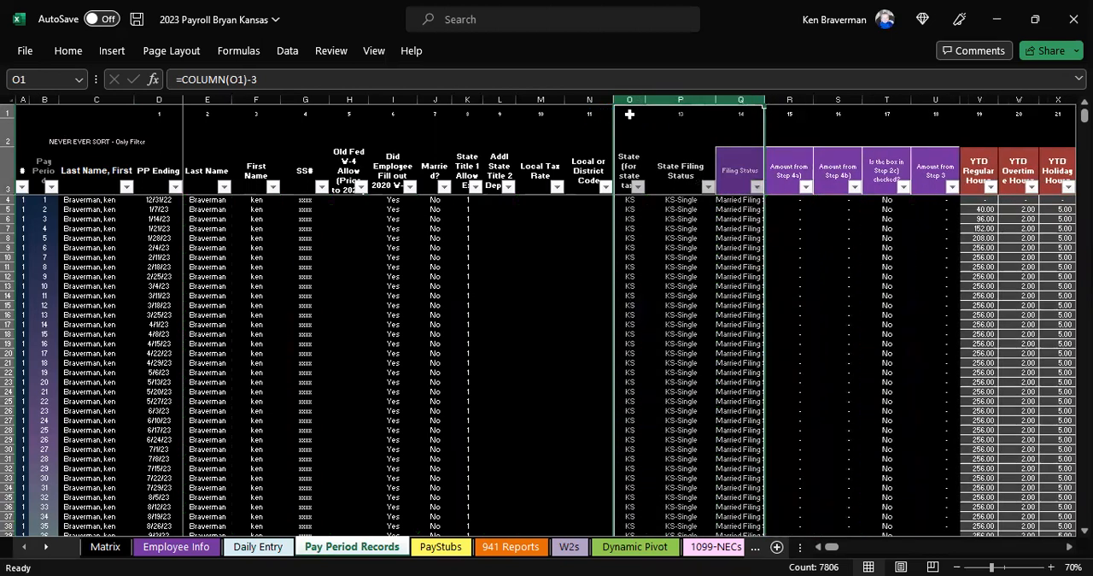
Step: Hide row 1 on the Pay Period Records sheet
{"action": "left_click", "coordinate": [12, 111]}
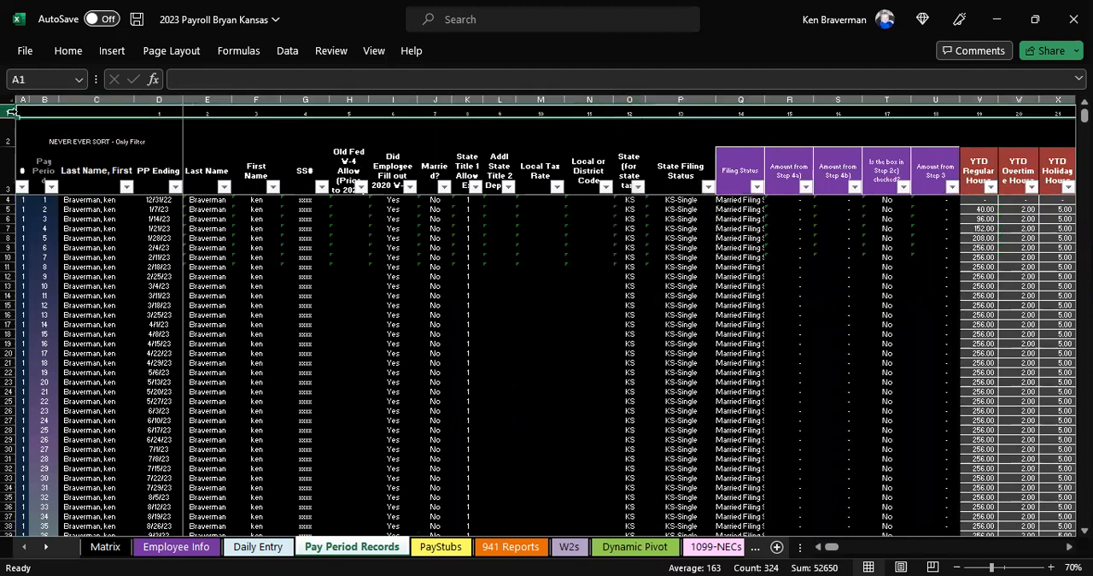
{"action": "right_click", "coordinate": [12, 111]}
{"action": "left_click", "coordinate": [55, 384]}
Step: Examine the Pay Period Records column headers from Last Name, First across to Additional Federal Tax Withheld
{"action": "left_click", "coordinate": [736, 168]}
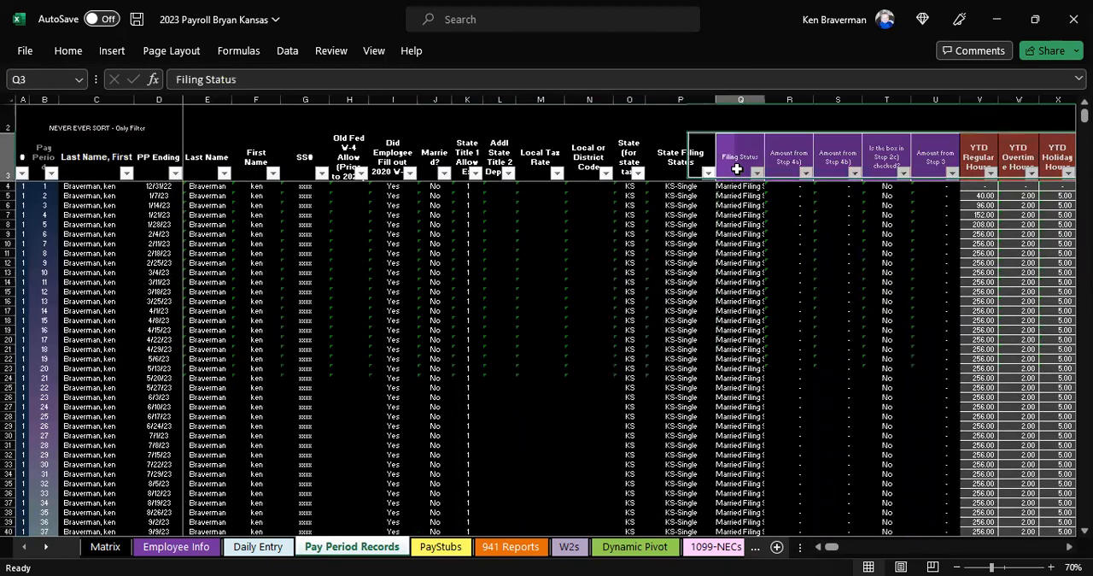
{"action": "key", "text": "Right"}
{"action": "key", "text": "Right"}
{"action": "key", "text": "Right"}
{"action": "key", "text": "Right"}
{"action": "key", "text": "Right"}
{"action": "key", "text": "Right"}
{"action": "key", "text": "Right"}
{"action": "key", "text": "Right"}
{"action": "key", "text": "Right"}
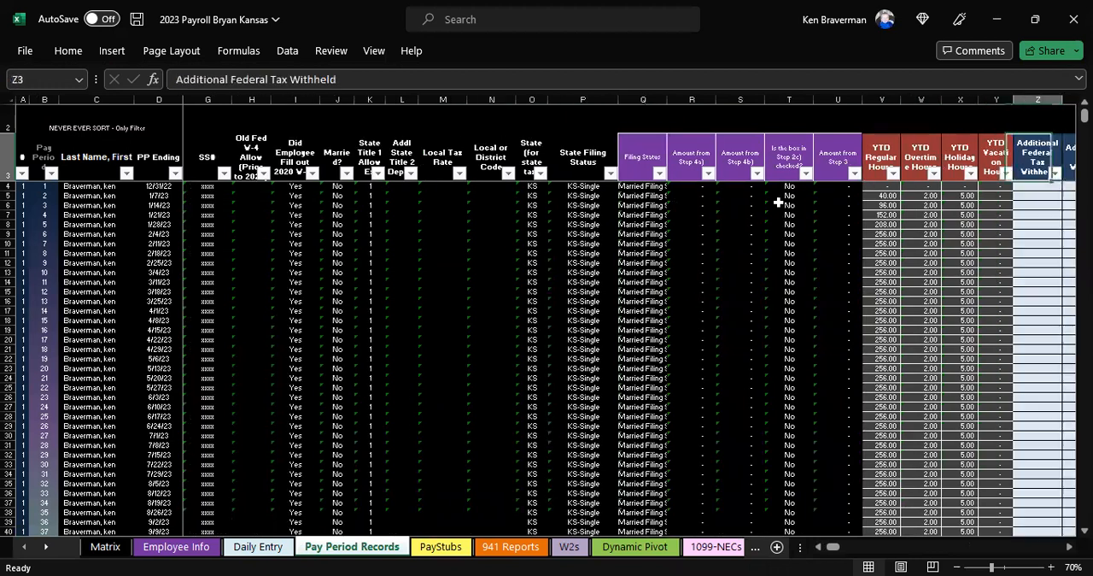
{"action": "key", "text": "Left"}
{"action": "key", "text": "Left"}
{"action": "key", "text": "Left"}
{"action": "key", "text": "Left"}
{"action": "key", "text": "Left"}
{"action": "key", "text": "Left"}
{"action": "key", "text": "Left"}
{"action": "key", "text": "Left"}
{"action": "key", "text": "Left"}
{"action": "key", "text": "Left"}
{"action": "key", "text": "Left"}
{"action": "key", "text": "Left"}
{"action": "key", "text": "Left"}
{"action": "key", "text": "Left"}
{"action": "key", "text": "Left"}
{"action": "key", "text": "Left"}
{"action": "key", "text": "Left"}
{"action": "key", "text": "Left"}
{"action": "key", "text": "Left"}
{"action": "key", "text": "Left"}
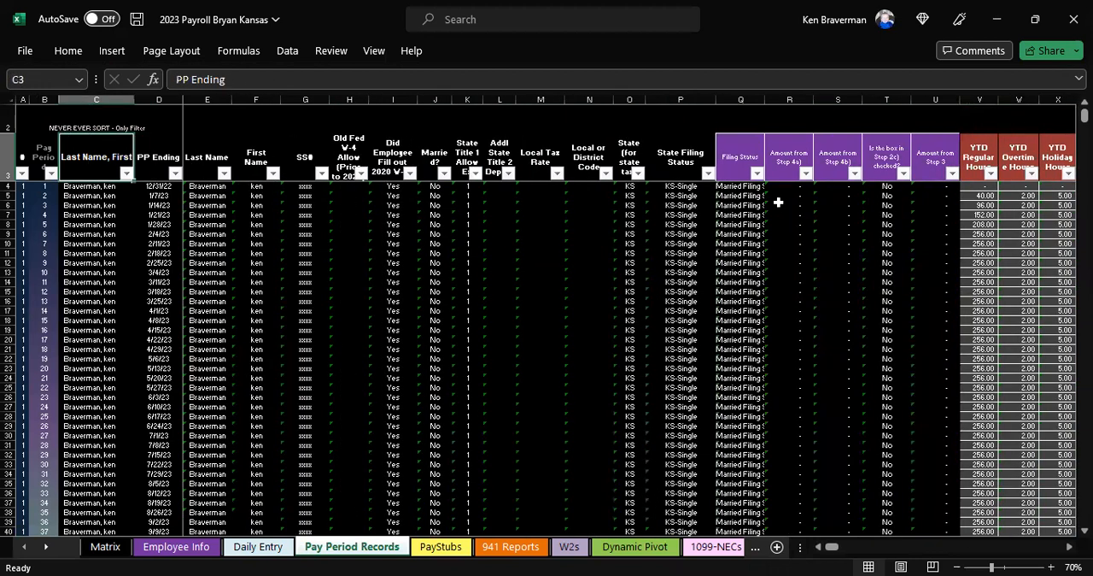
{"action": "key", "text": "Right"}
{"action": "key", "text": "Right"}
{"action": "key", "text": "Right"}
{"action": "key", "text": "Right"}
{"action": "key", "text": "Right"}
{"action": "key", "text": "Right"}
{"action": "key", "text": "Right"}
{"action": "key", "text": "Right"}
{"action": "key", "text": "Right"}
{"action": "key", "text": "Right"}
{"action": "key", "text": "Right"}
{"action": "key", "text": "Right"}
{"action": "key", "text": "Right"}
{"action": "key", "text": "Right"}
{"action": "key", "text": "Right"}
{"action": "key", "text": "Right"}
{"action": "key", "text": "Right"}
{"action": "key", "text": "Right"}
{"action": "key", "text": "Right"}
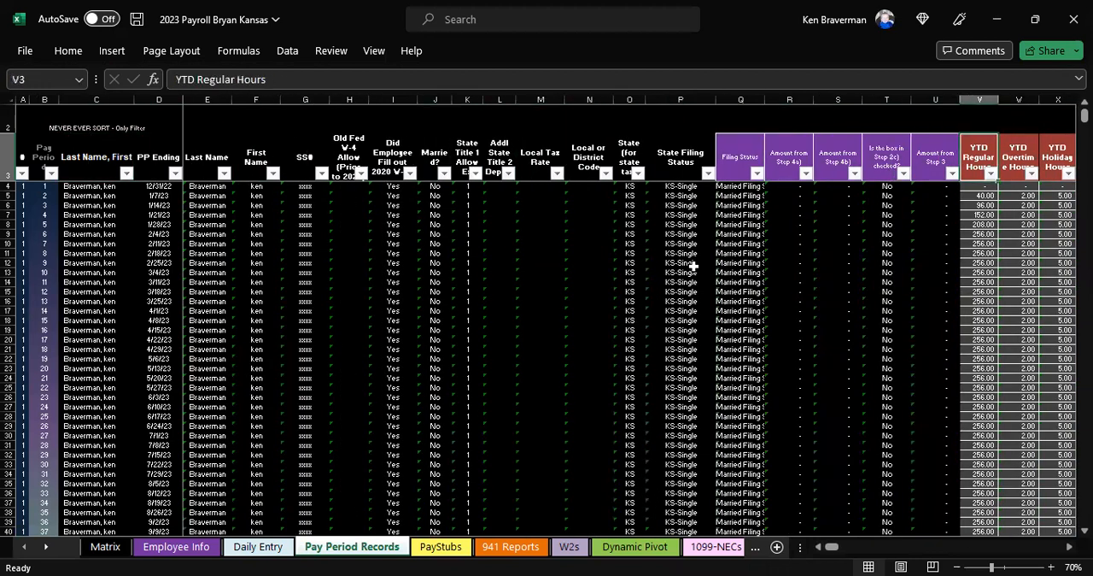
Step: On the Pay Period Records sheet, delete the surplus rows for employees 21 to 50, from row 1044 to row 2603
{"action": "left_click", "coordinate": [254, 270]}
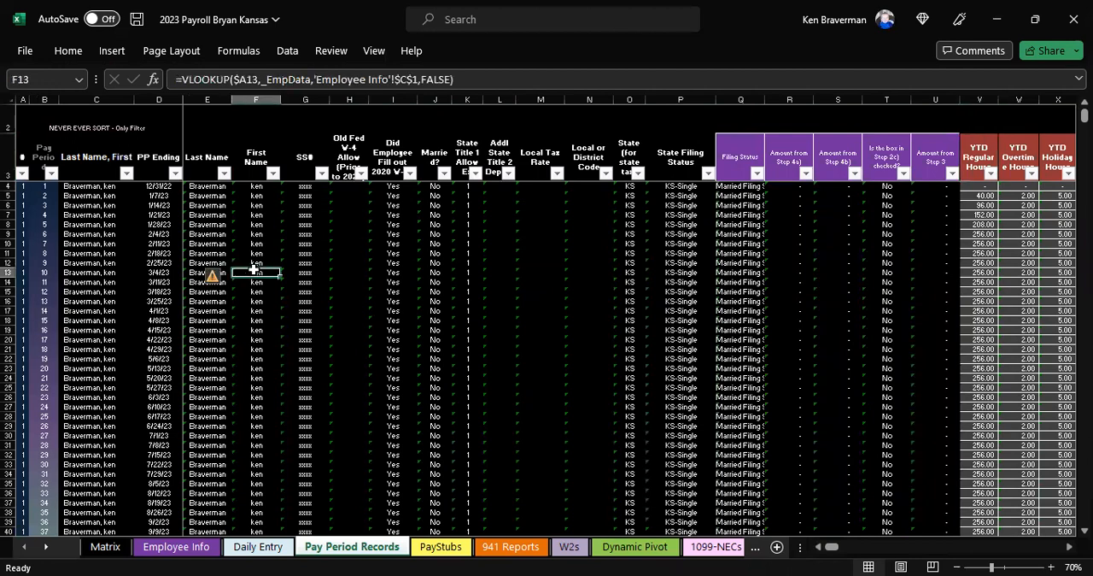
{"action": "key", "text": "Page_Down"}
{"action": "key", "text": "Page_Down"}
{"action": "key", "text": "Page_Down"}
{"action": "key", "text": "Page_Down"}
{"action": "key", "text": "Page_Down"}
{"action": "key", "text": "Page_Down"}
{"action": "key", "text": "Page_Down"}
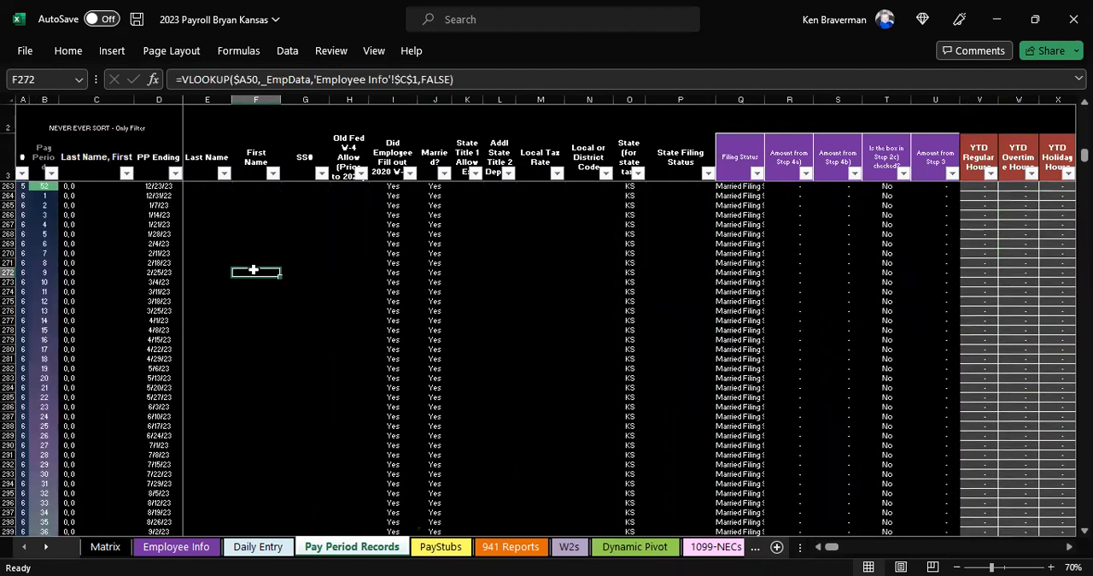
{"action": "key", "text": "Page_Down"}
{"action": "key", "text": "Page_Down"}
{"action": "key", "text": "Page_Down"}
{"action": "key", "text": "Page_Down"}
{"action": "key", "text": "Page_Down"}
{"action": "key", "text": "Page_Down"}
{"action": "key", "text": "Page_Down"}
{"action": "key", "text": "Page_Down"}
{"action": "key", "text": "Page_Down"}
{"action": "key", "text": "Page_Down"}
{"action": "key", "text": "Page_Down"}
{"action": "key", "text": "Page_Down"}
{"action": "key", "text": "Page_Down"}
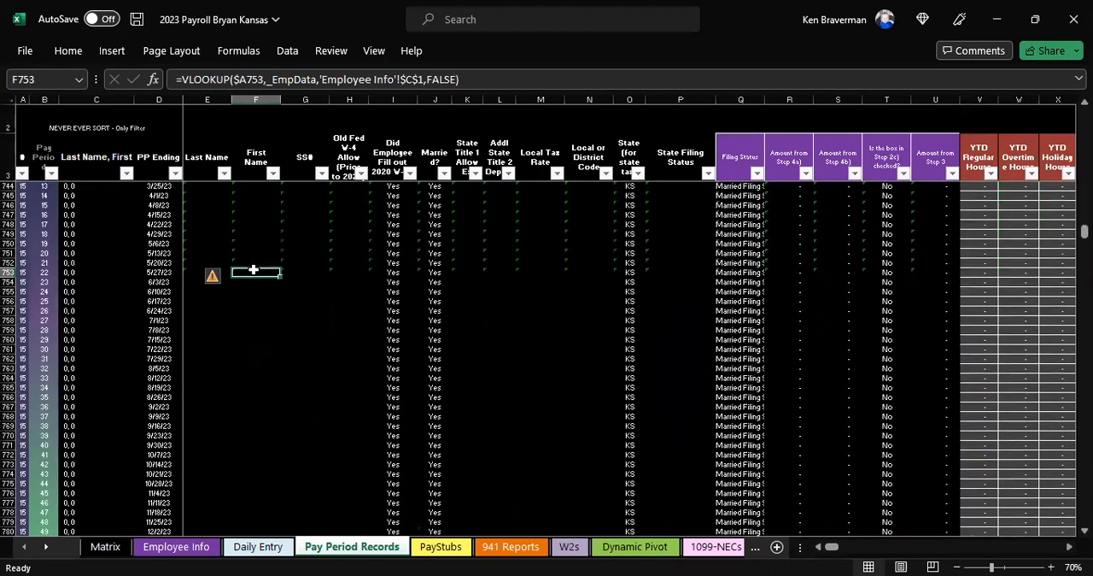
{"action": "key", "text": "Page_Down"}
{"action": "key", "text": "Page_Down"}
{"action": "key", "text": "Page_Down"}
{"action": "key", "text": "Page_Down"}
{"action": "key", "text": "Page_Down"}
{"action": "key", "text": "Page_Down"}
{"action": "key", "text": "Page_Down"}
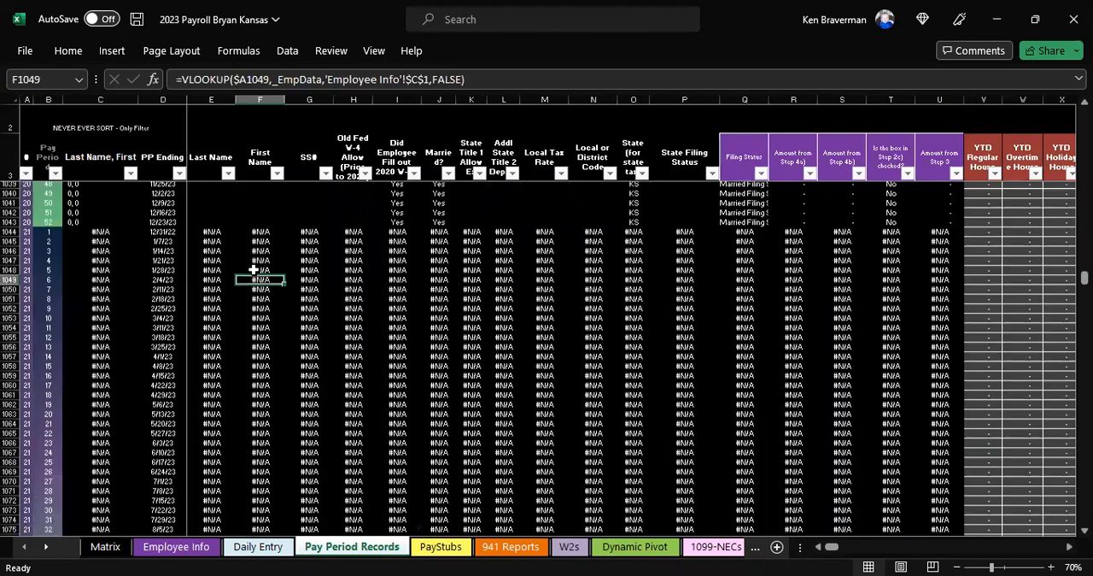
{"action": "scroll", "coordinate": [257, 290], "scroll_direction": "down", "scroll_amount": 3}
{"action": "scroll", "coordinate": [43, 393], "scroll_direction": "down", "scroll_amount": 7}
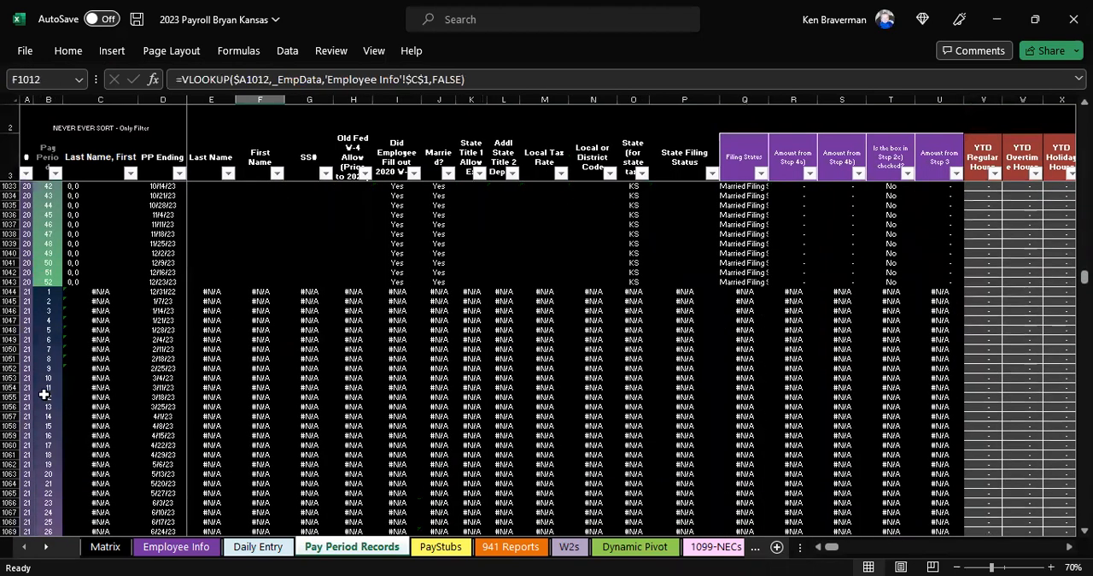
{"action": "left_click", "coordinate": [11, 292]}
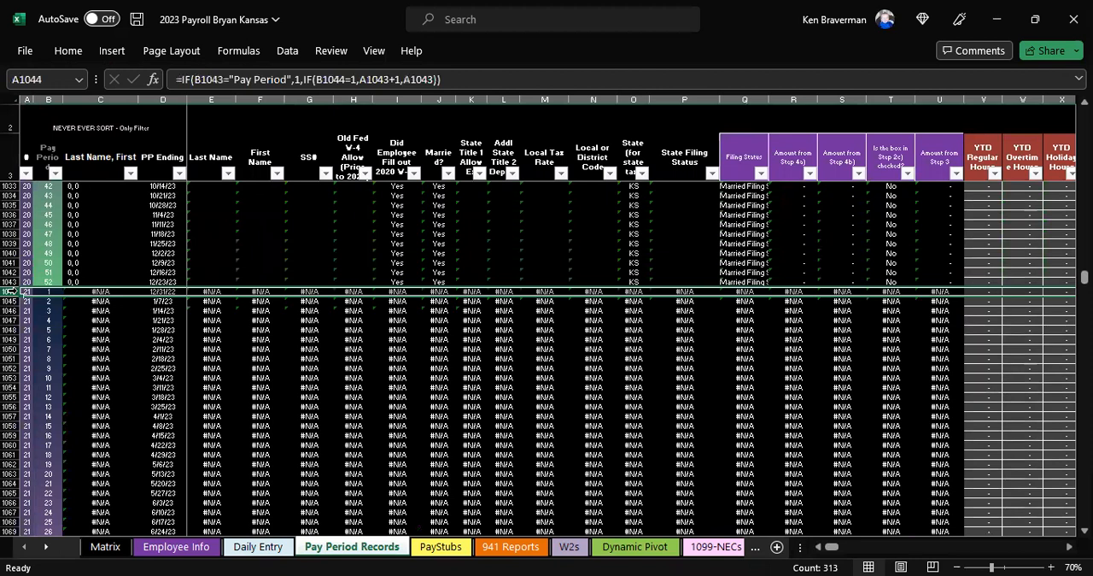
{"action": "key", "text": "ctrl+shift+Down"}
{"action": "right_click", "coordinate": [160, 333]}
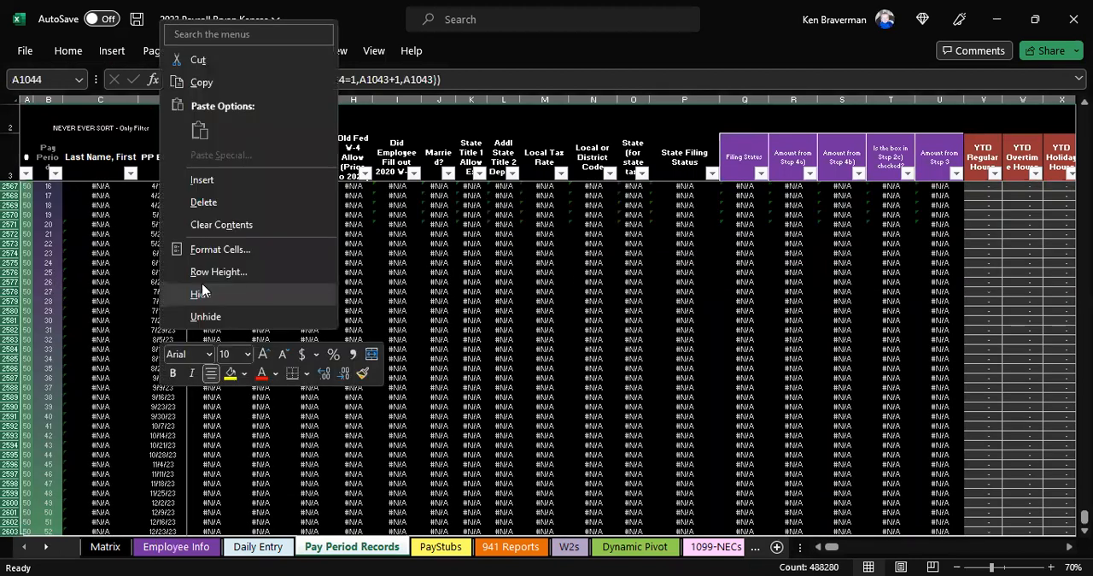
{"action": "left_click", "coordinate": [215, 203]}
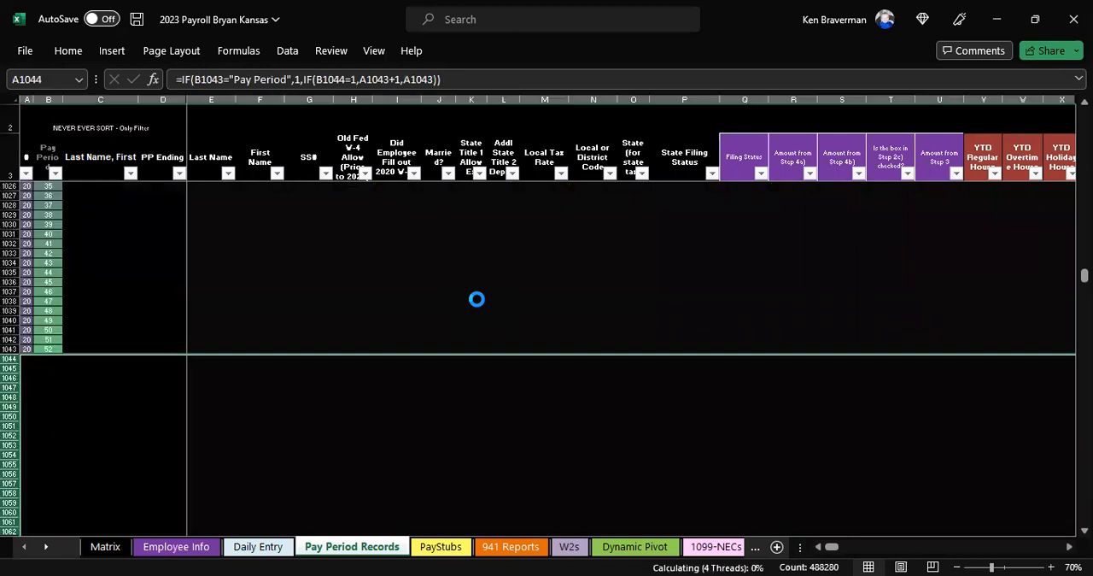
{"action": "key", "text": "Up"}
{"action": "scroll", "coordinate": [423, 311], "scroll_direction": "up", "scroll_amount": 1}
{"action": "scroll", "coordinate": [423, 310], "scroll_direction": "up", "scroll_amount": 2}
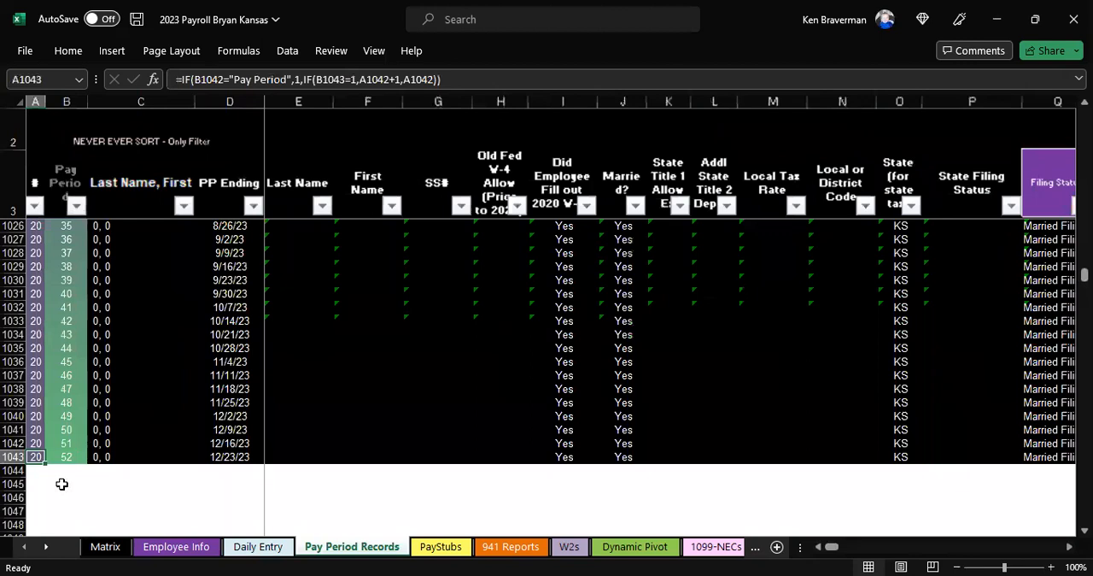
Step: Fill the last pay period row, A1043 to LO1043, down through row 1075 to add records for employee 21
{"action": "left_click", "coordinate": [76, 486]}
{"action": "scroll", "coordinate": [79, 390], "scroll_direction": "down", "scroll_amount": 1}
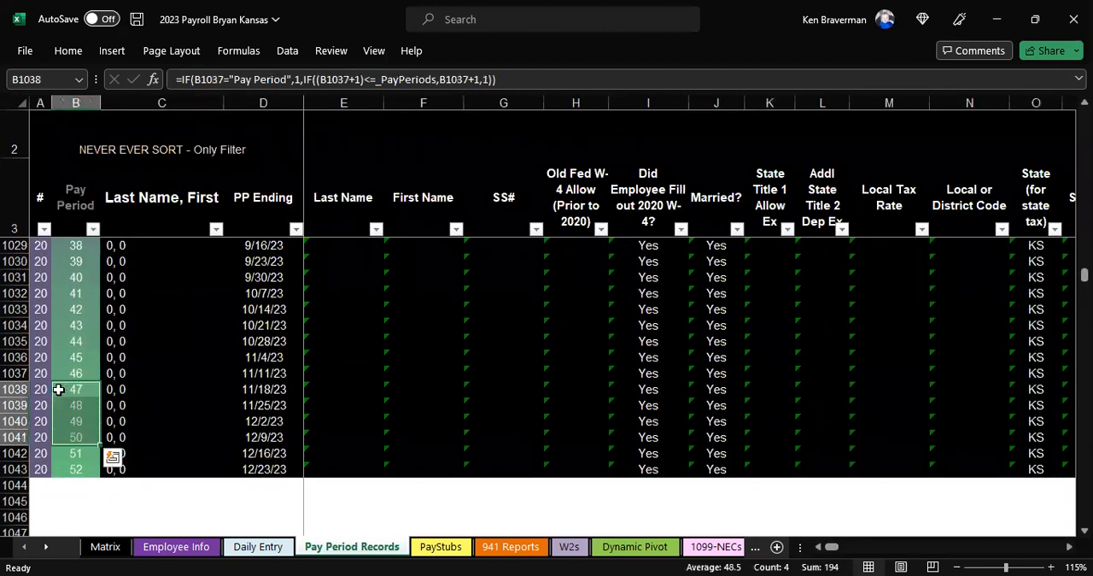
{"action": "left_click", "coordinate": [41, 373]}
{"action": "key", "text": "ctrl+v"}
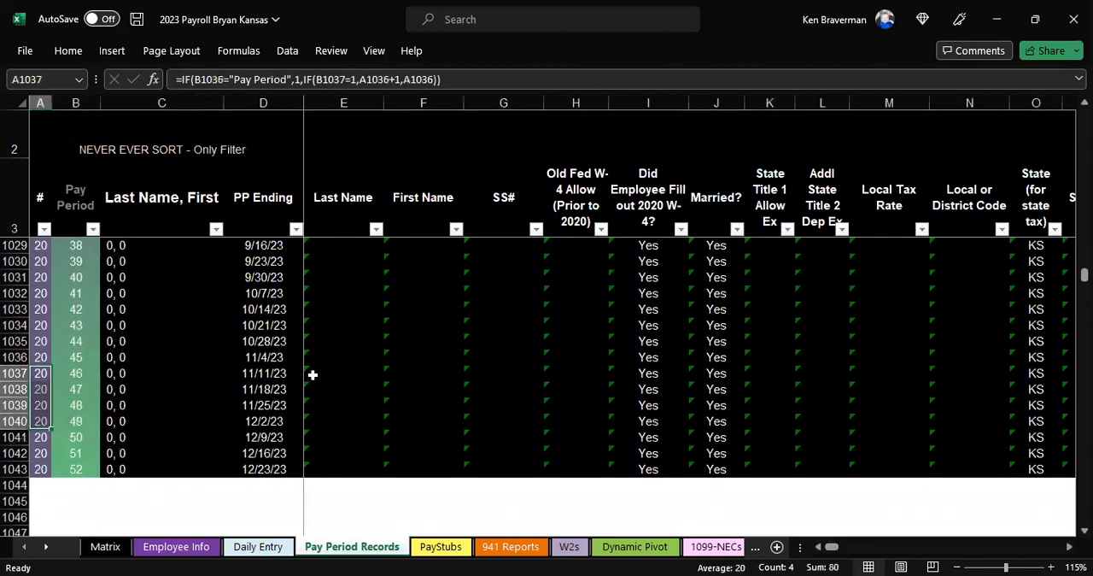
{"action": "scroll", "coordinate": [168, 419], "scroll_direction": "down", "scroll_amount": 1}
{"action": "left_click_drag", "start_coordinate": [41, 421], "coordinate": [263, 421]}
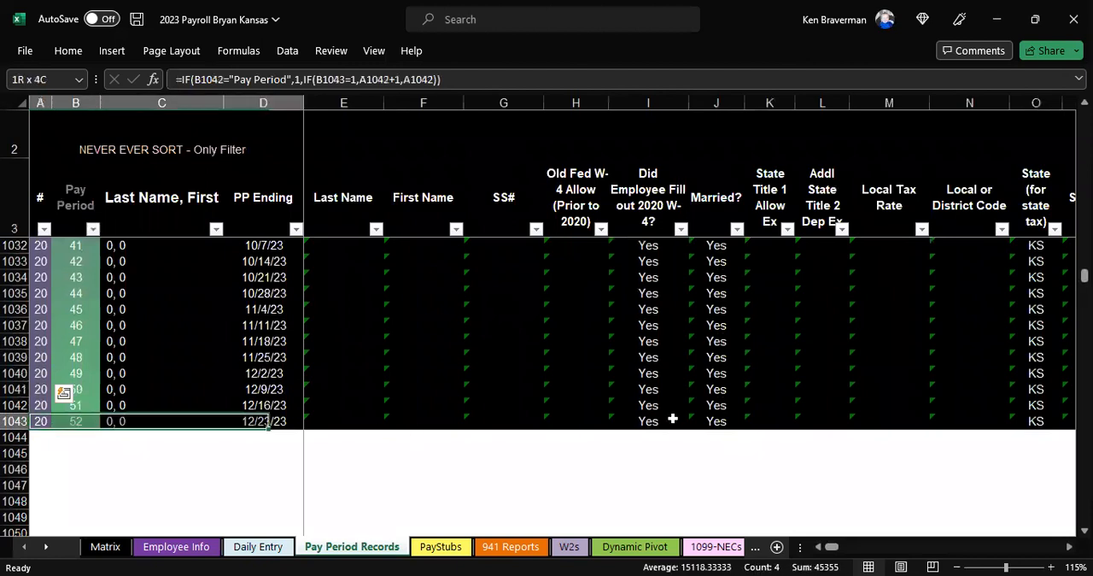
{"action": "key", "text": "ctrl+shift+Right"}
{"action": "scroll", "coordinate": [931, 362], "scroll_direction": "down", "scroll_amount": 1}
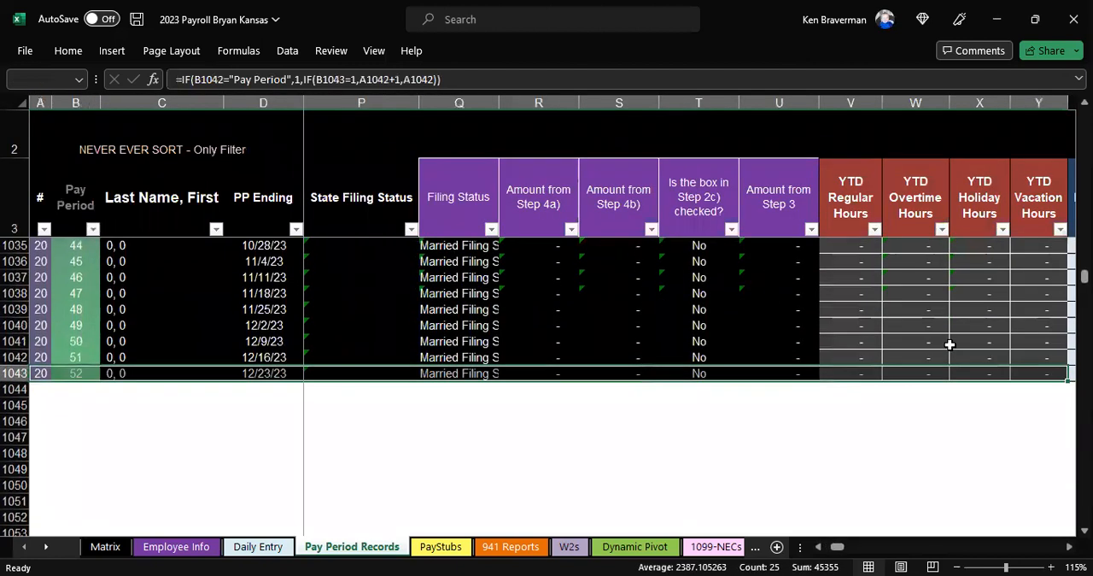
{"action": "scroll", "coordinate": [950, 348], "scroll_direction": "down", "scroll_amount": 1}
{"action": "key", "text": "ctrl+q"}
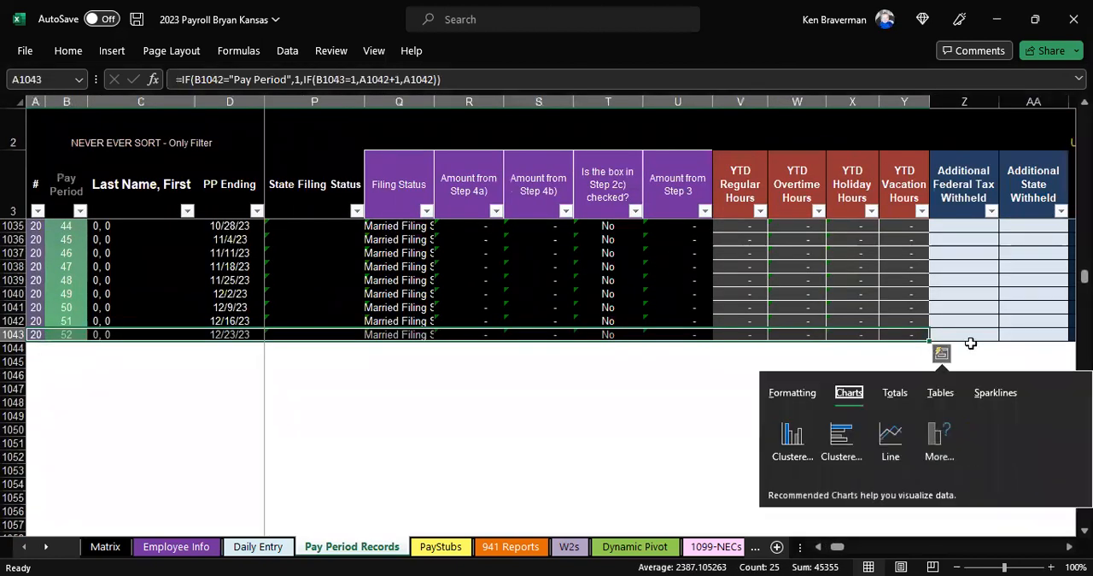
{"action": "key", "text": "ctrl+shift+Right"}
{"action": "key", "text": "ctrl+shift+Right"}
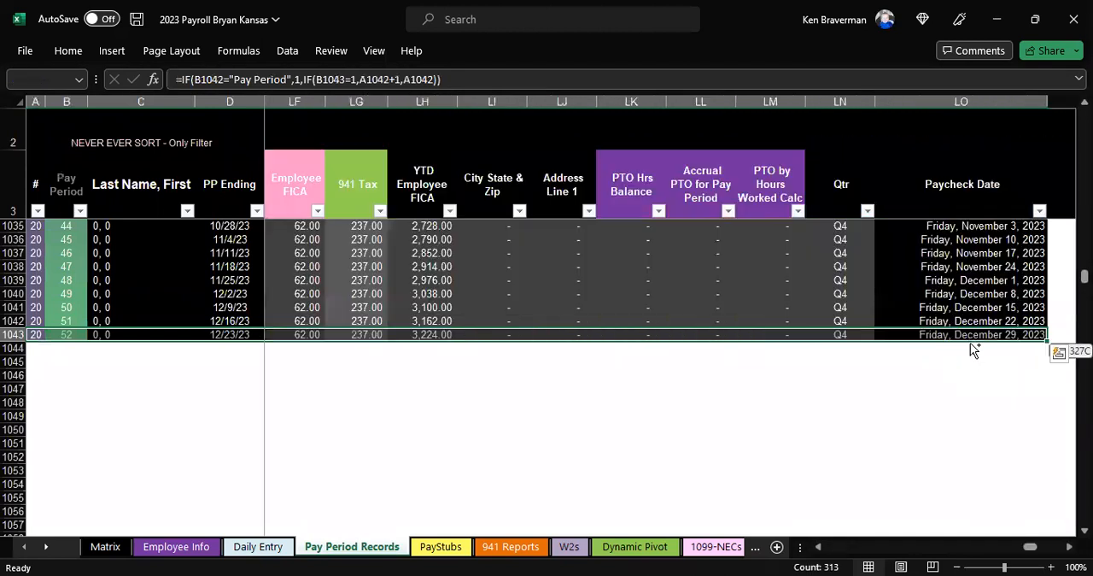
{"action": "left_click_drag", "start_coordinate": [1045, 368], "coordinate": [1028, 556]}
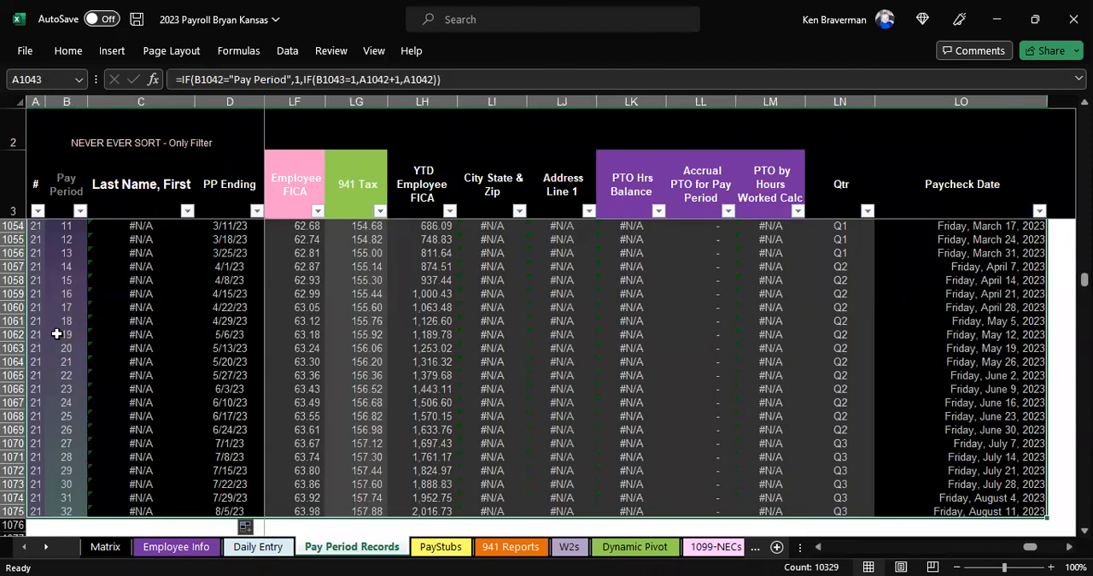
Step: Check the employee numbers on the Employee Info sheet and undo the fill-down on the Pay Period Records sheet
{"action": "left_click", "coordinate": [175, 546]}
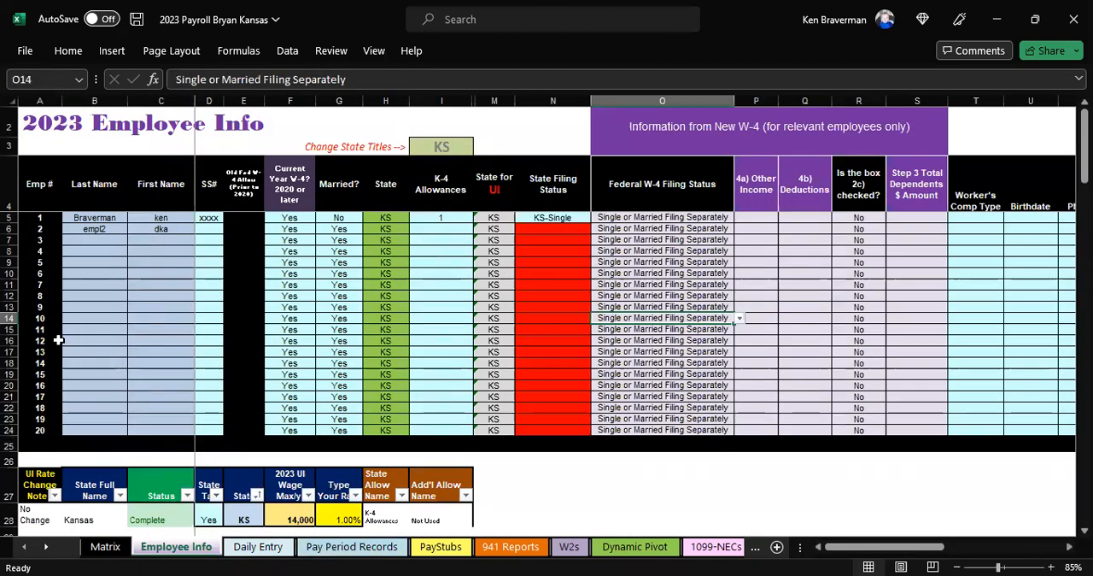
{"action": "left_click", "coordinate": [351, 546]}
{"action": "left_click_drag", "start_coordinate": [134, 322], "coordinate": [135, 373]}
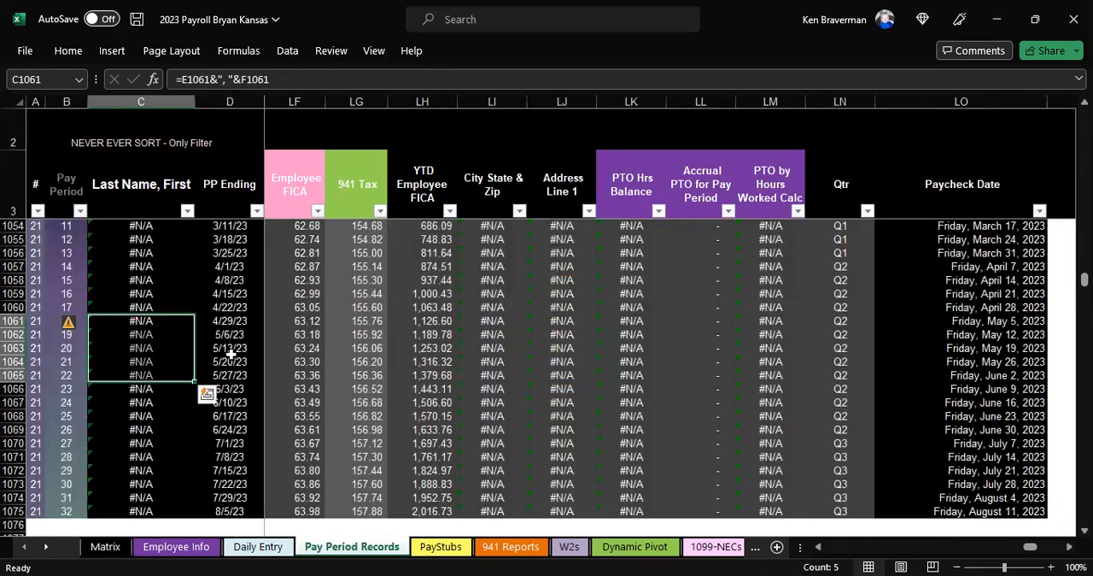
{"action": "key", "text": "ctrl+z"}
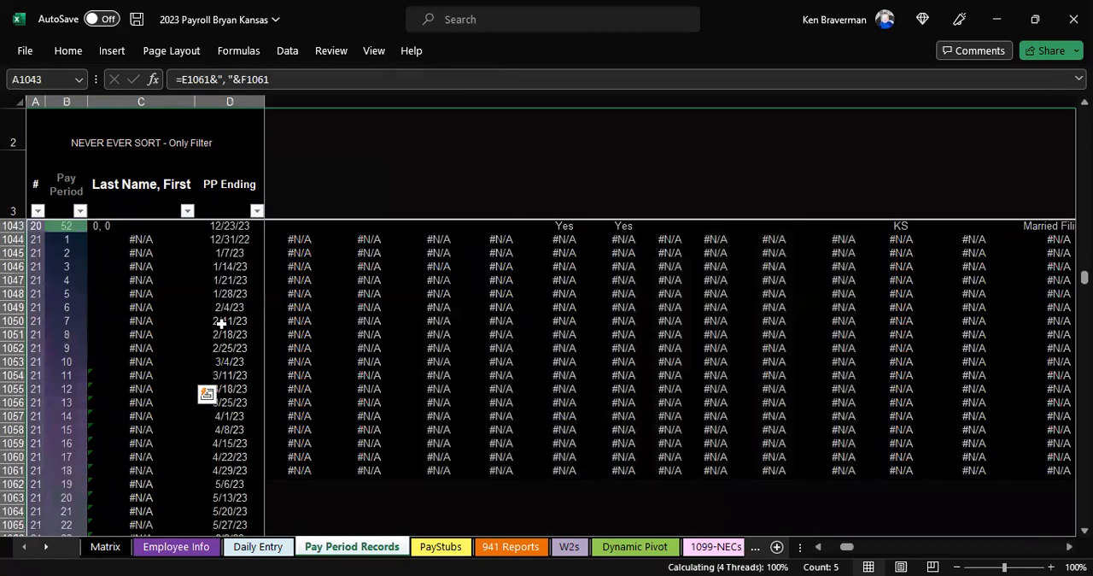
{"action": "scroll", "coordinate": [237, 322], "scroll_direction": "up", "scroll_amount": 2}
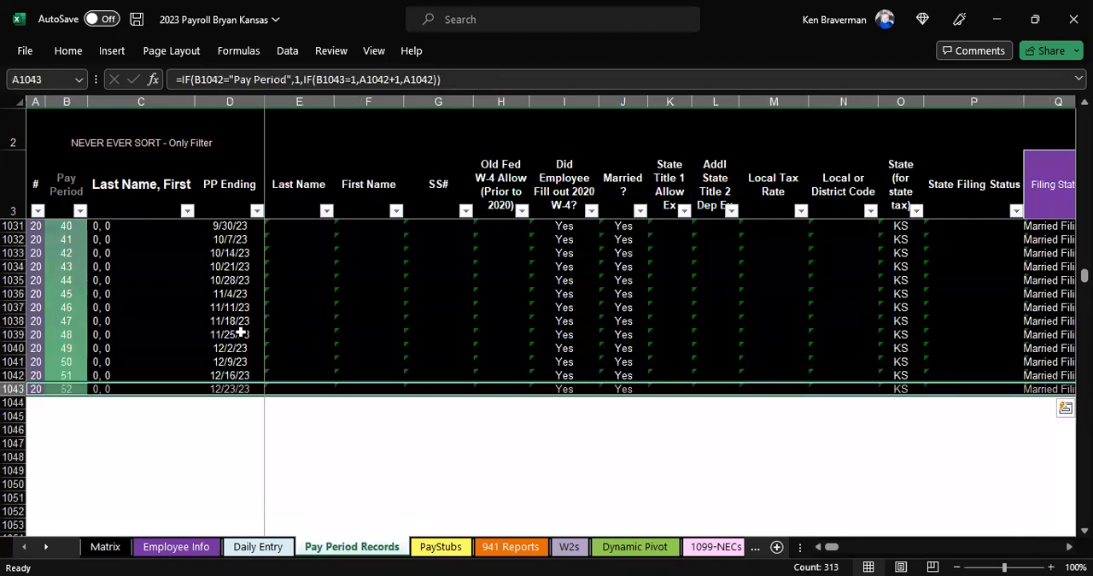
Step: Examine the Employee Info lookup formulas and year-to-date hours formulas along row 1040 of Pay Period Records
{"action": "left_click", "coordinate": [187, 350]}
{"action": "key", "text": "Right"}
{"action": "key", "text": "Right"}
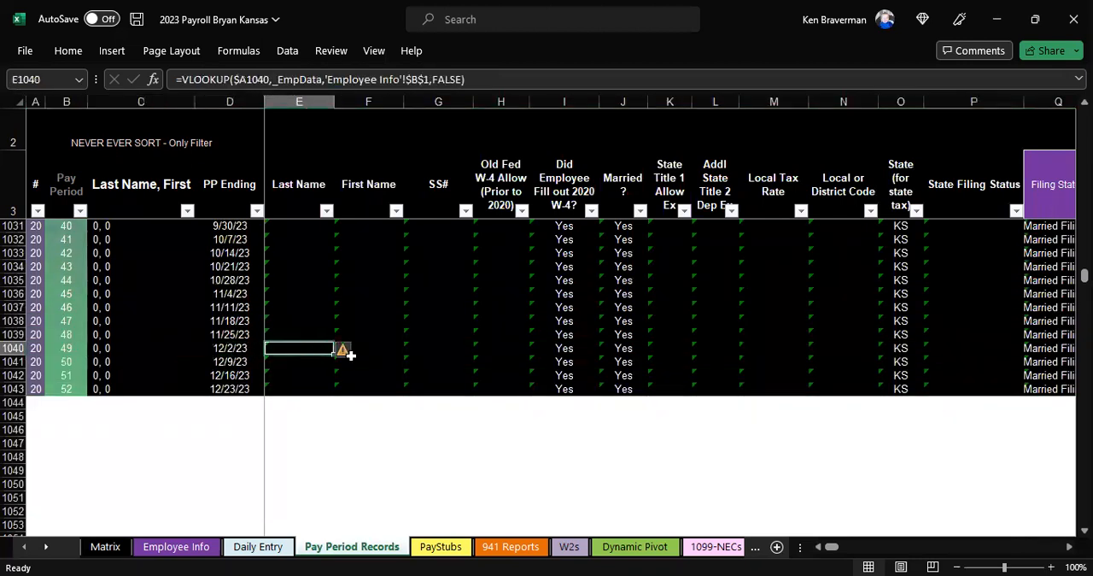
{"action": "key", "text": "Right"}
{"action": "key", "text": "Right"}
{"action": "key", "text": "Right"}
{"action": "key", "text": "Right"}
{"action": "key", "text": "Right"}
{"action": "key", "text": "Right"}
{"action": "key", "text": "Right"}
{"action": "key", "text": "Right"}
{"action": "key", "text": "Right"}
{"action": "key", "text": "Right"}
{"action": "key", "text": "Right"}
{"action": "key", "text": "Right"}
{"action": "key", "text": "Right"}
{"action": "key", "text": "Right"}
{"action": "key", "text": "Right"}
{"action": "key", "text": "Right"}
{"action": "key", "text": "Right"}
{"action": "key", "text": "Right"}
{"action": "key", "text": "Right"}
{"action": "key", "text": "Right"}
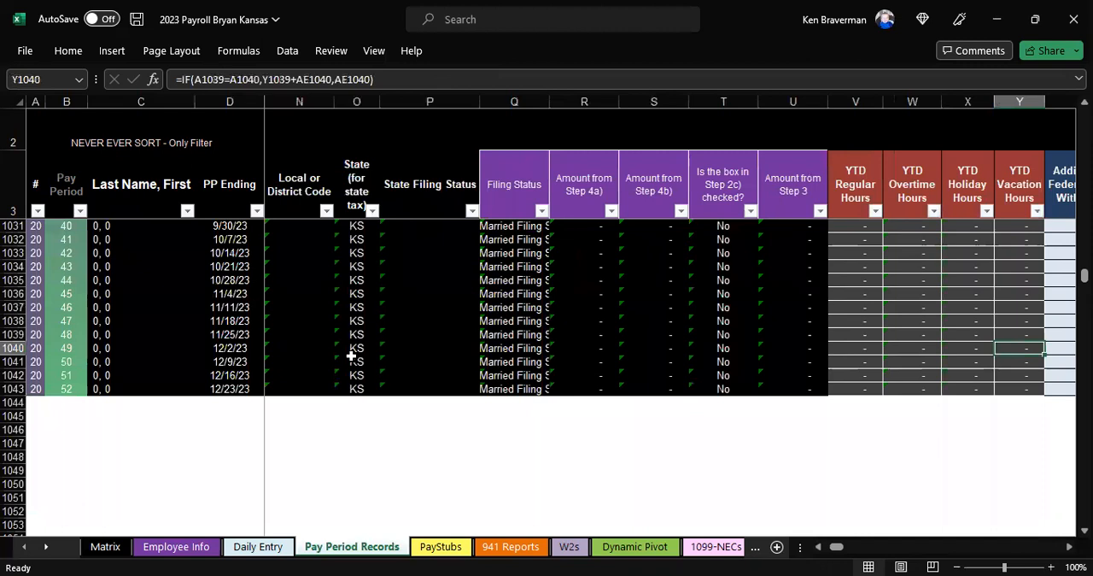
{"action": "key", "text": "Left"}
{"action": "key", "text": "Left"}
{"action": "key", "text": "Left"}
{"action": "key", "text": "Left"}
{"action": "key", "text": "Left"}
{"action": "key", "text": "Left"}
{"action": "key", "text": "Left"}
{"action": "key", "text": "Left"}
{"action": "key", "text": "Left"}
{"action": "key", "text": "Left"}
{"action": "key", "text": "Left"}
{"action": "key", "text": "Left"}
{"action": "key", "text": "Left"}
{"action": "key", "text": "Left"}
{"action": "key", "text": "Left"}
{"action": "key", "text": "Left"}
{"action": "key", "text": "Left"}
{"action": "key", "text": "Left"}
{"action": "key", "text": "Left"}
{"action": "key", "text": "Left"}
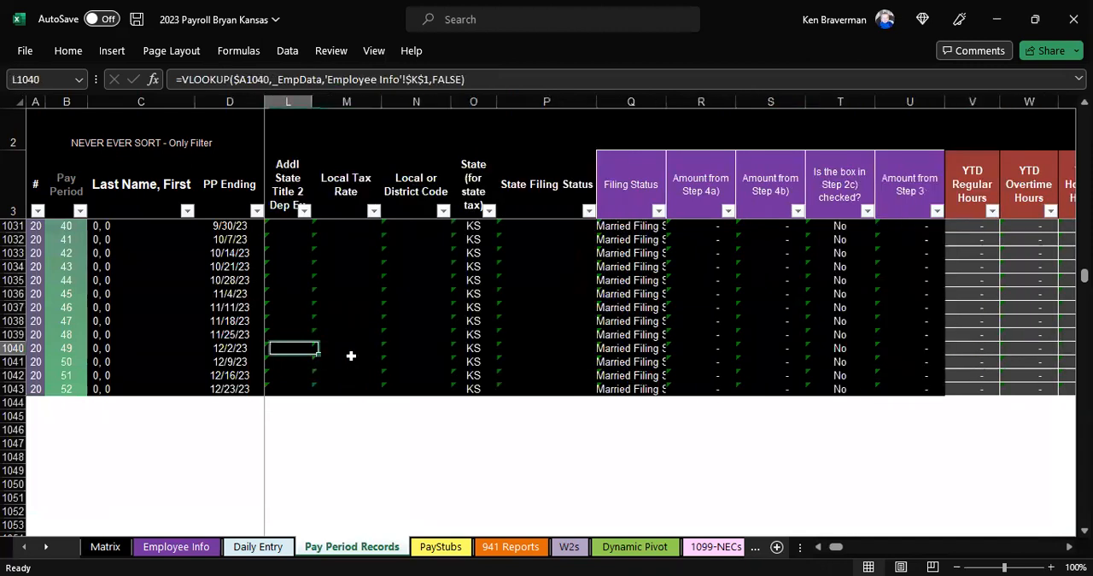
{"action": "key", "text": "Left"}
{"action": "scroll", "coordinate": [319, 370], "scroll_direction": "up", "scroll_amount": 7}
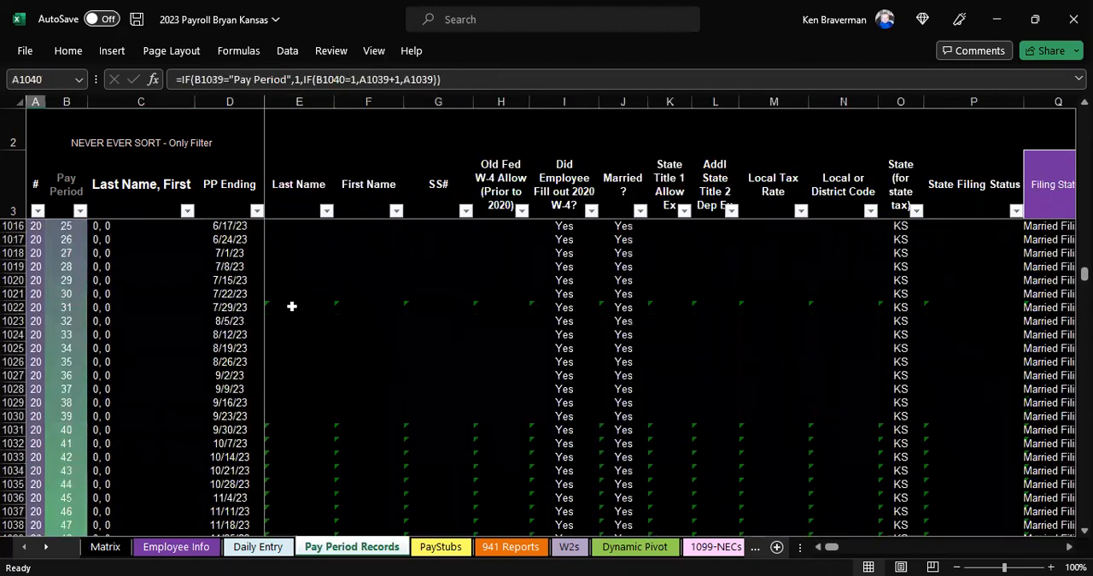
Step: Hide columns E to Y, Last Name through YTD Vacation Hours, on the Pay Period Records sheet
{"action": "left_click", "coordinate": [305, 102]}
{"action": "left_click_drag", "start_coordinate": [365, 102], "coordinate": [928, 138]}
{"action": "right_click", "coordinate": [888, 258]}
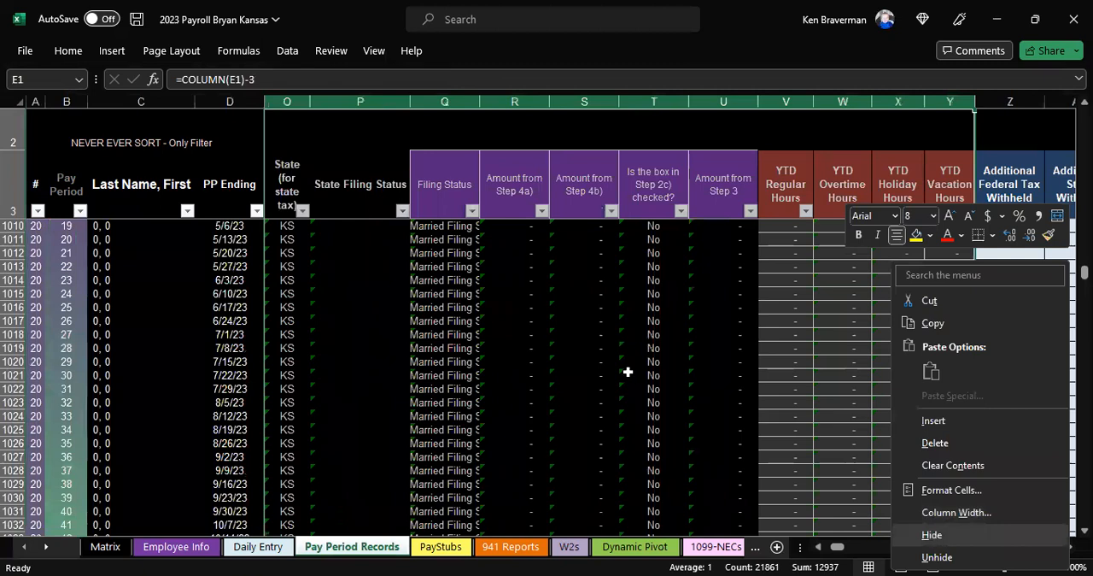
{"action": "left_click", "coordinate": [931, 534]}
Step: Examine the headers of the remaining entry columns from Additional Federal Tax Withheld through Check Number
{"action": "left_click", "coordinate": [279, 168]}
{"action": "key", "text": "Right"}
{"action": "key", "text": "Right"}
{"action": "key", "text": "Right"}
{"action": "key", "text": "Right"}
{"action": "key", "text": "Right"}
{"action": "key", "text": "Right"}
{"action": "key", "text": "Right"}
{"action": "key", "text": "Right"}
{"action": "key", "text": "Right"}
{"action": "key", "text": "Right"}
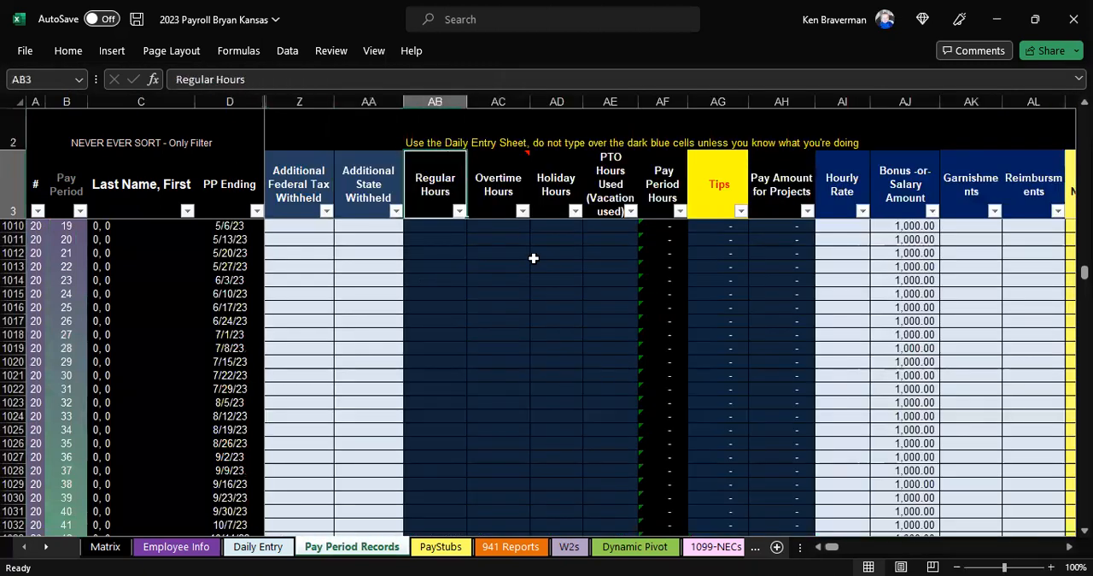
{"action": "key", "text": "Right"}
{"action": "key", "text": "Right"}
{"action": "key", "text": "Right"}
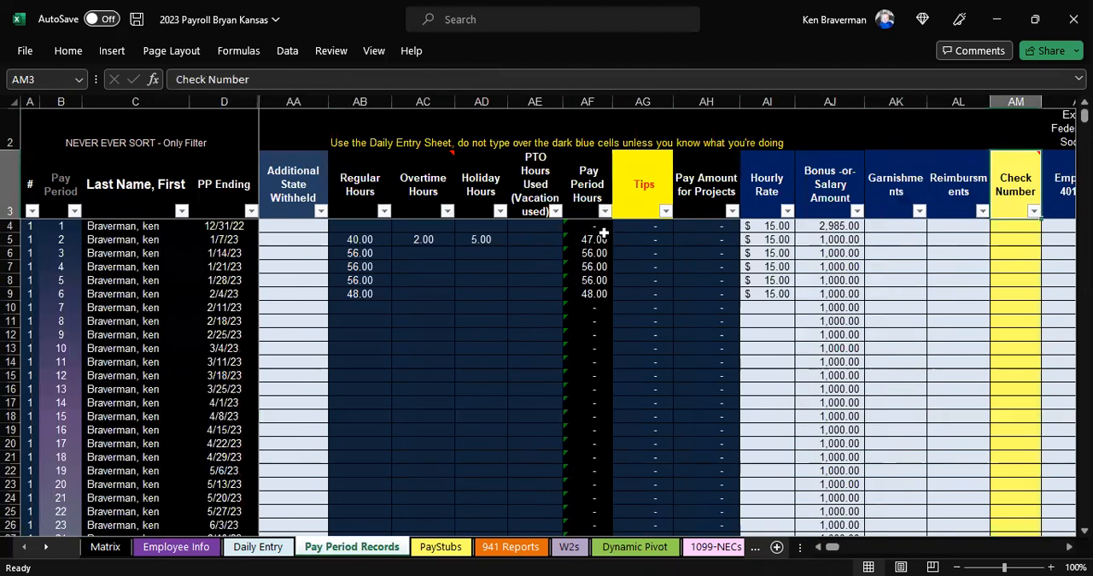
Step: Examine the Pay Period Hours formula and the tips, hourly rate, bonus or salary and garnishment cells for employee 1
{"action": "left_click", "coordinate": [591, 225]}
{"action": "key", "text": "ctrl+shift+Down"}
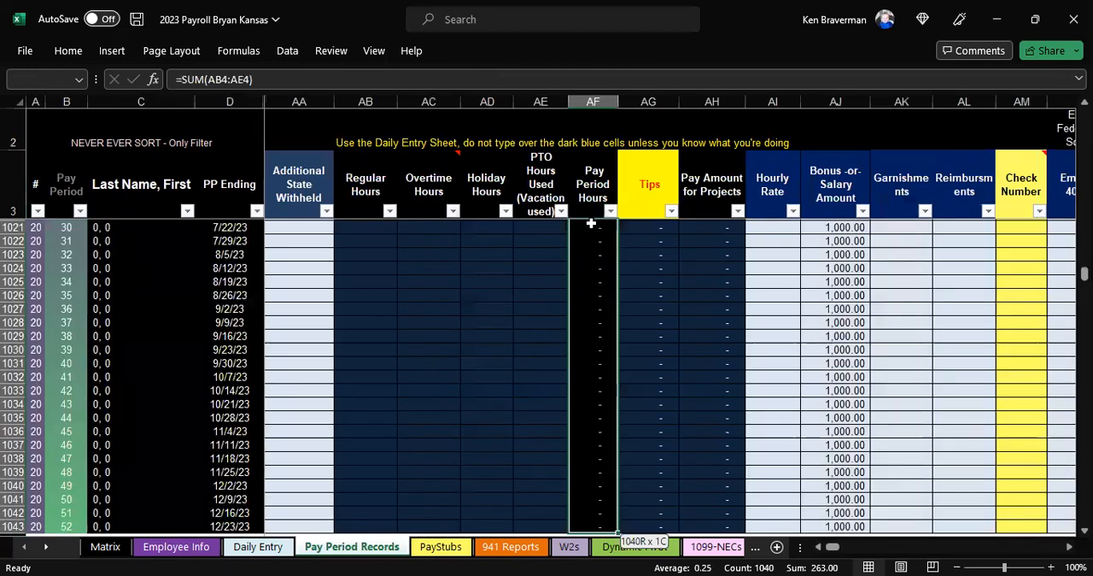
{"action": "left_click_drag", "start_coordinate": [1085, 273], "coordinate": [1085, 112]}
{"action": "left_click", "coordinate": [555, 233]}
{"action": "left_click", "coordinate": [574, 308]}
{"action": "left_click", "coordinate": [675, 242]}
{"action": "key", "text": "Right"}
{"action": "key", "text": "Right"}
{"action": "key", "text": "Right"}
{"action": "key", "text": "Right"}
{"action": "key", "text": "Right"}
{"action": "key", "text": "Right"}
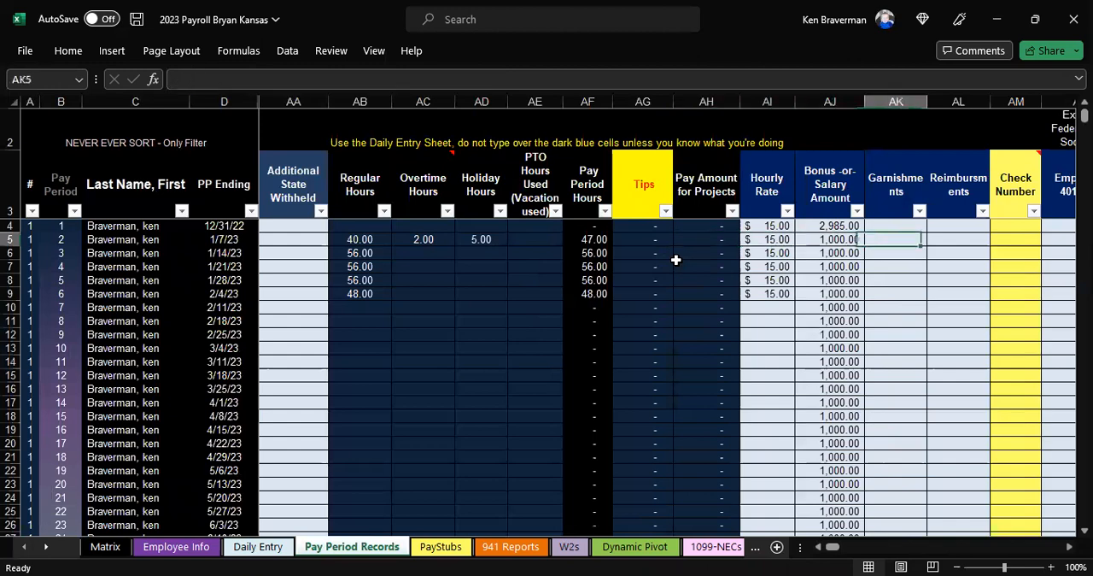
{"action": "scroll", "coordinate": [799, 371], "scroll_direction": "down", "scroll_amount": 6}
{"action": "scroll", "coordinate": [780, 317], "scroll_direction": "up", "scroll_amount": 6}
{"action": "left_click", "coordinate": [766, 307]}
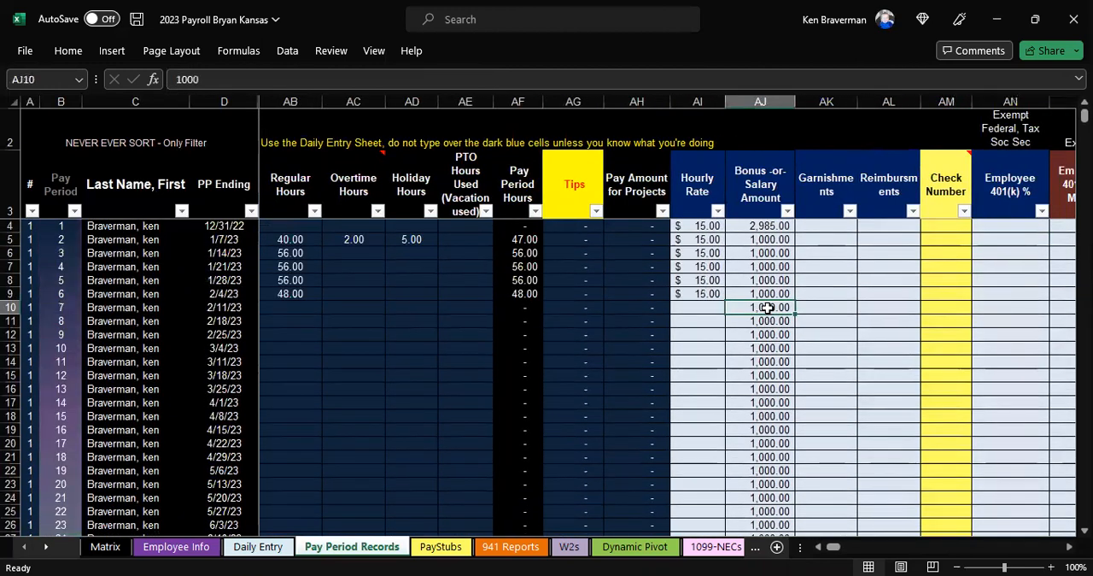
Step: Clear the bonus or salary amounts from cell AJ10 downward, starting at employee 1's pay period 7
{"action": "key", "text": "ctrl+shift+Down"}
{"action": "key", "text": "Delete"}
{"action": "key", "text": "Up"}
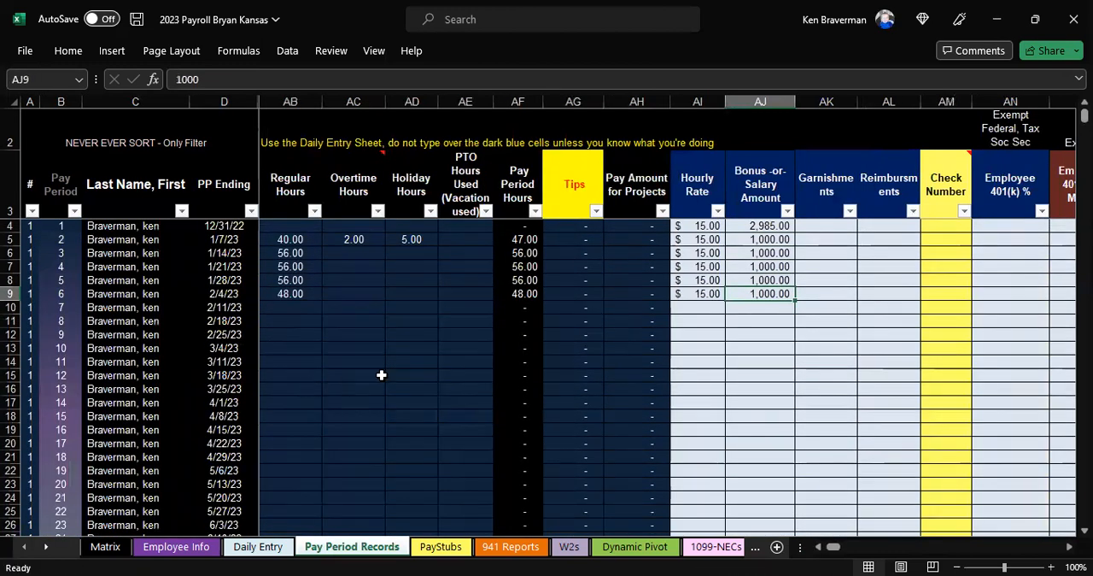
Step: Filter the PP Ending column to show only the December 31, 2022 records
{"action": "scroll", "coordinate": [158, 391], "scroll_direction": "down", "scroll_amount": 20}
{"action": "left_click", "coordinate": [153, 385]}
{"action": "scroll", "coordinate": [159, 375], "scroll_direction": "up", "scroll_amount": 8}
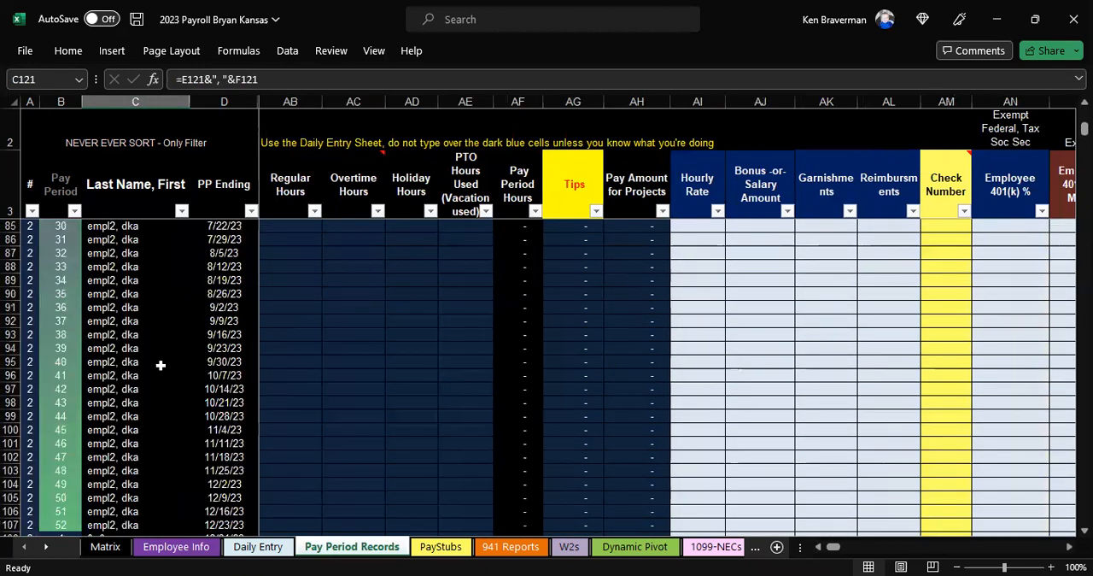
{"action": "scroll", "coordinate": [161, 364], "scroll_direction": "up", "scroll_amount": 20}
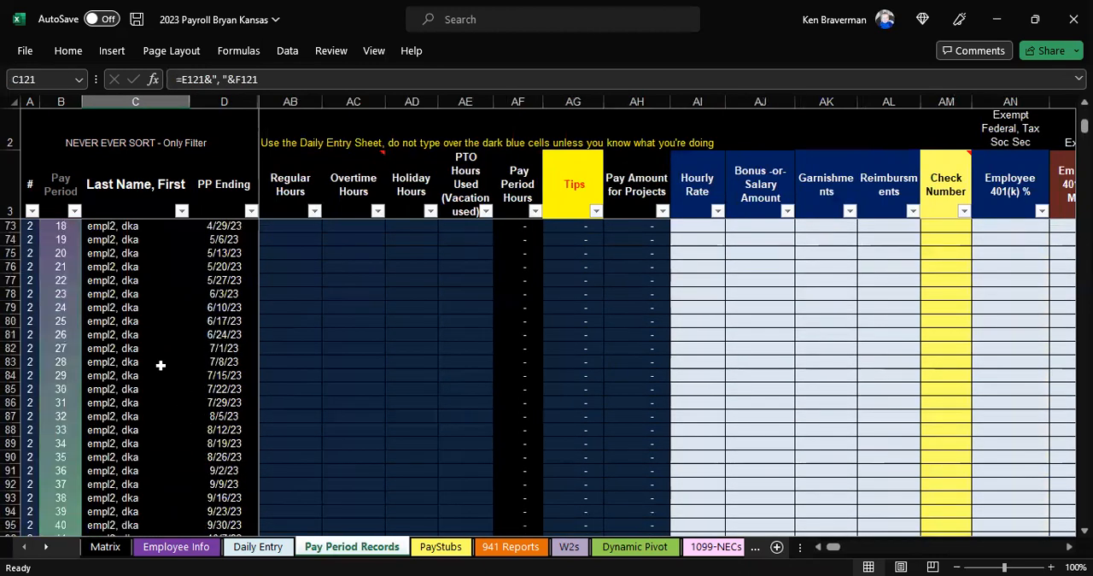
{"action": "scroll", "coordinate": [160, 364], "scroll_direction": "up", "scroll_amount": 7}
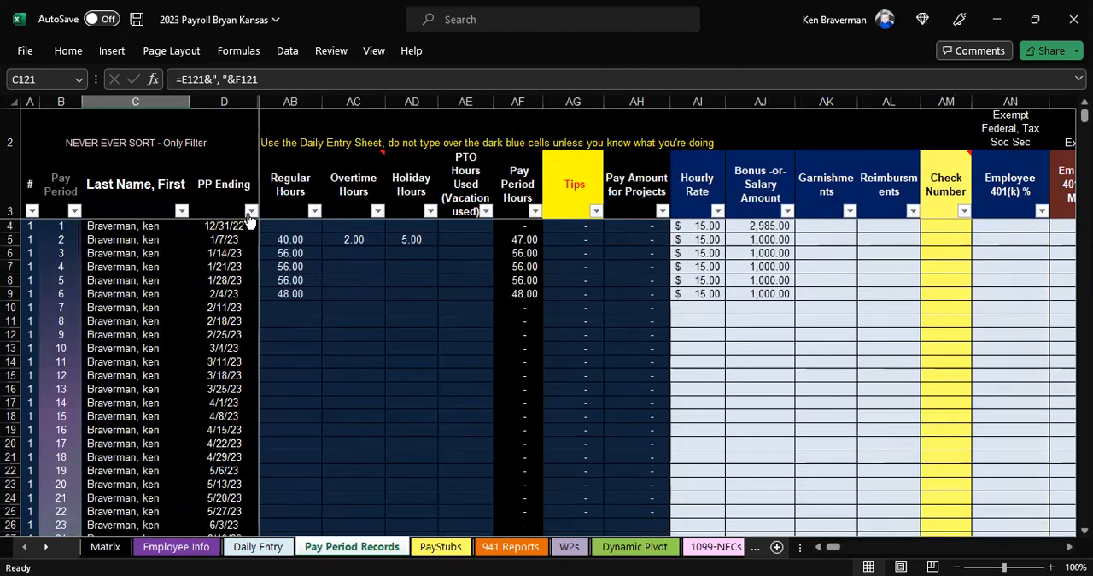
{"action": "left_click", "coordinate": [251, 211]}
{"action": "left_click", "coordinate": [92, 401]}
{"action": "left_click", "coordinate": [80, 431]}
{"action": "left_click", "coordinate": [95, 444]}
{"action": "left_click", "coordinate": [121, 459]}
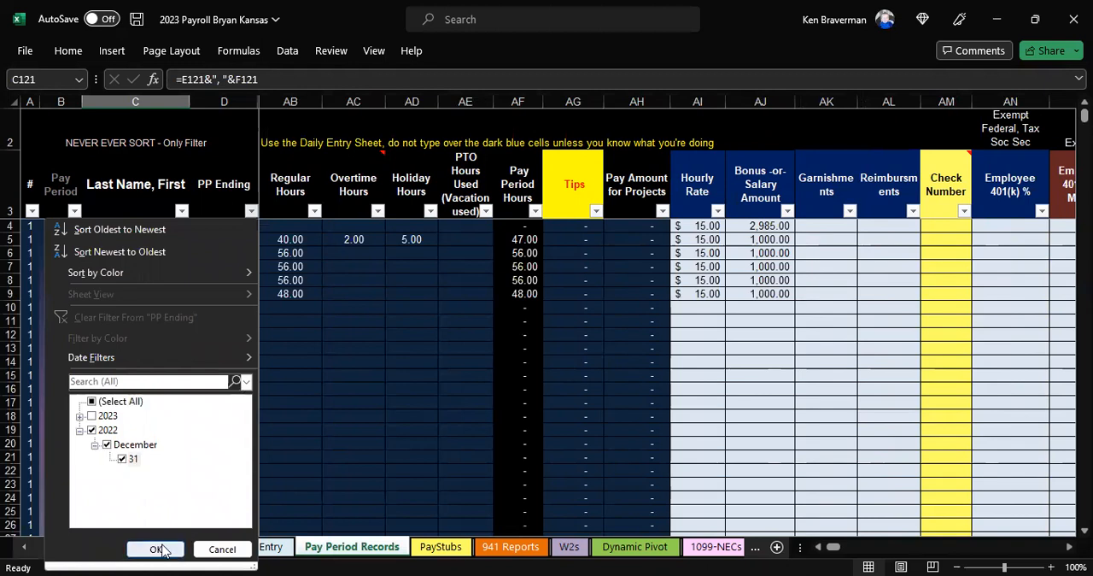
{"action": "left_click", "coordinate": [155, 549]}
Step: Look over the filtered employee names, hourly rates and bonus or salary amounts, and clear the PP Ending filter
{"action": "left_click", "coordinate": [158, 231]}
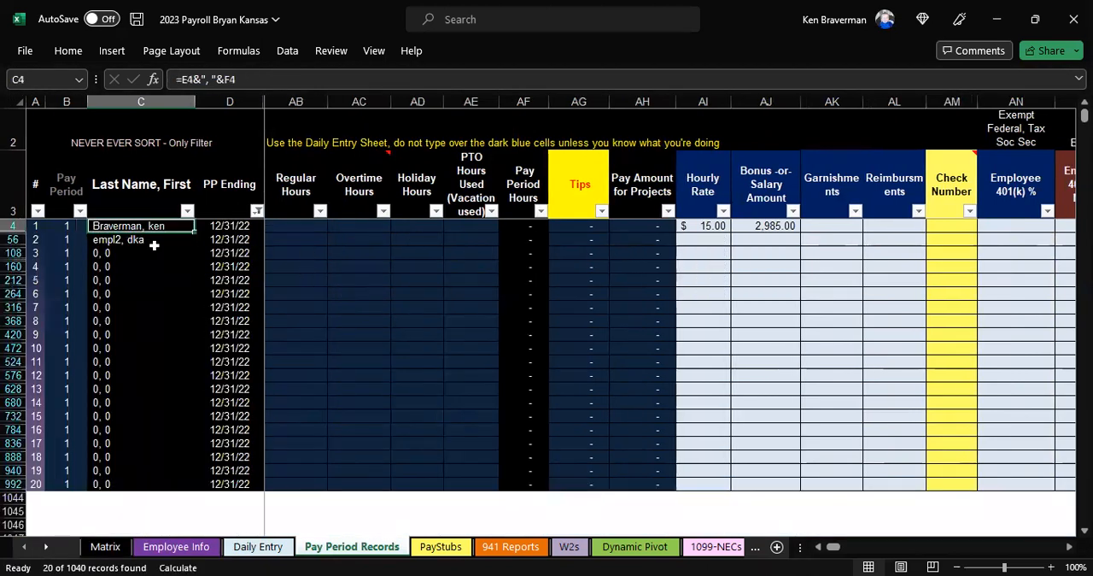
{"action": "left_click_drag", "start_coordinate": [154, 246], "coordinate": [158, 457]}
{"action": "left_click_drag", "start_coordinate": [610, 290], "coordinate": [670, 389]}
{"action": "left_click_drag", "start_coordinate": [707, 225], "coordinate": [720, 364]}
{"action": "left_click_drag", "start_coordinate": [781, 225], "coordinate": [782, 407]}
{"action": "key", "text": "alt+a"}
{"action": "key", "text": "c"}
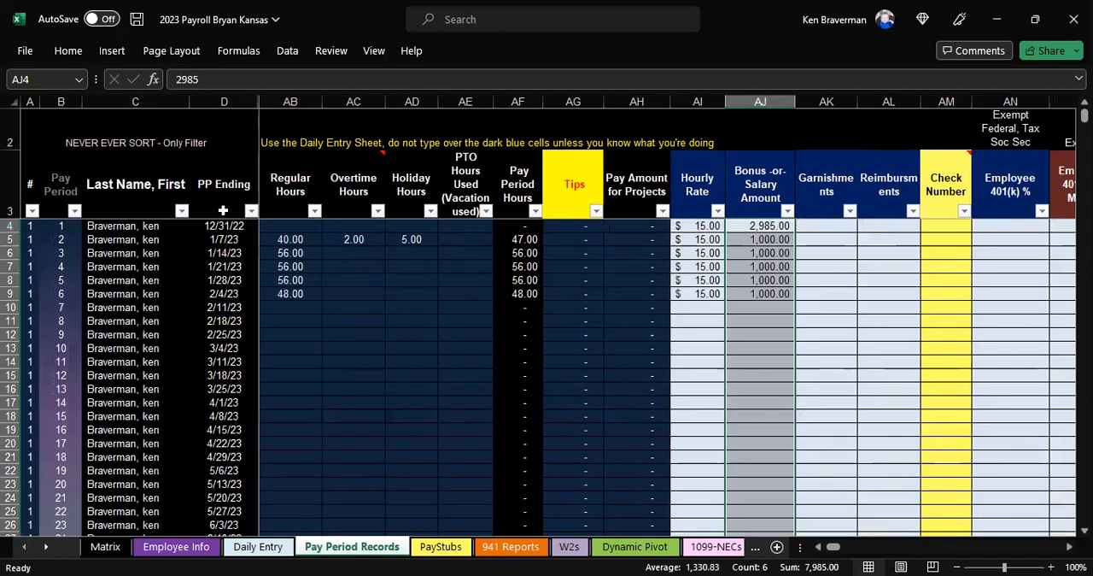
Step: Examine the row 6 columns from Garnishments and Reimbursements through the benefit entries to YTD AFLAC, Insurance Casualty Life Other
{"action": "left_click", "coordinate": [819, 255]}
{"action": "key", "text": "Right"}
{"action": "key", "text": "Right"}
{"action": "key", "text": "Right"}
{"action": "key", "text": "Right"}
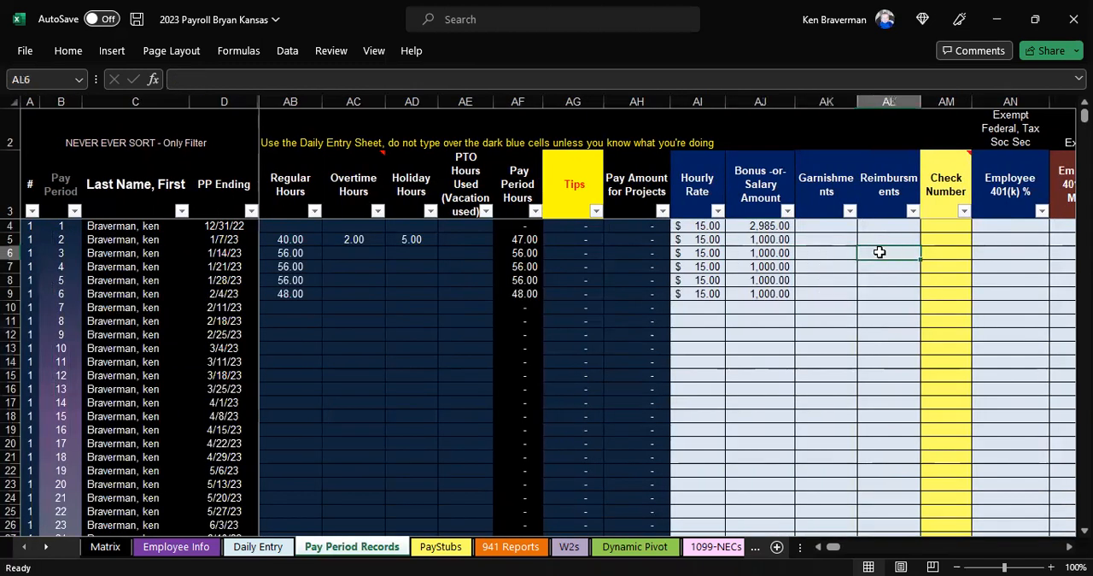
{"action": "key", "text": "Right"}
{"action": "key", "text": "Right"}
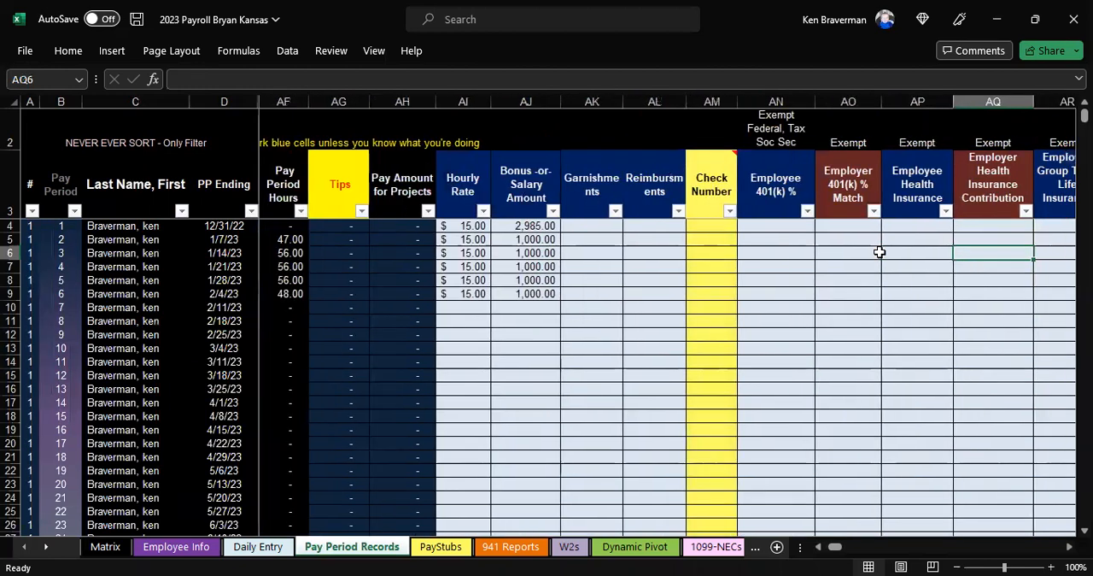
{"action": "key", "text": "Right"}
{"action": "key", "text": "Right"}
{"action": "key", "text": "Right"}
{"action": "key", "text": "Right"}
{"action": "key", "text": "Right"}
{"action": "key", "text": "Right"}
{"action": "key", "text": "Right"}
{"action": "key", "text": "Right"}
{"action": "key", "text": "Right"}
{"action": "key", "text": "Right"}
Step: Examine the year-to-date, Social Security wage base, gross compensation, taxable gross and net pay columns along row 6
{"action": "key", "text": "Right"}
{"action": "key", "text": "Right"}
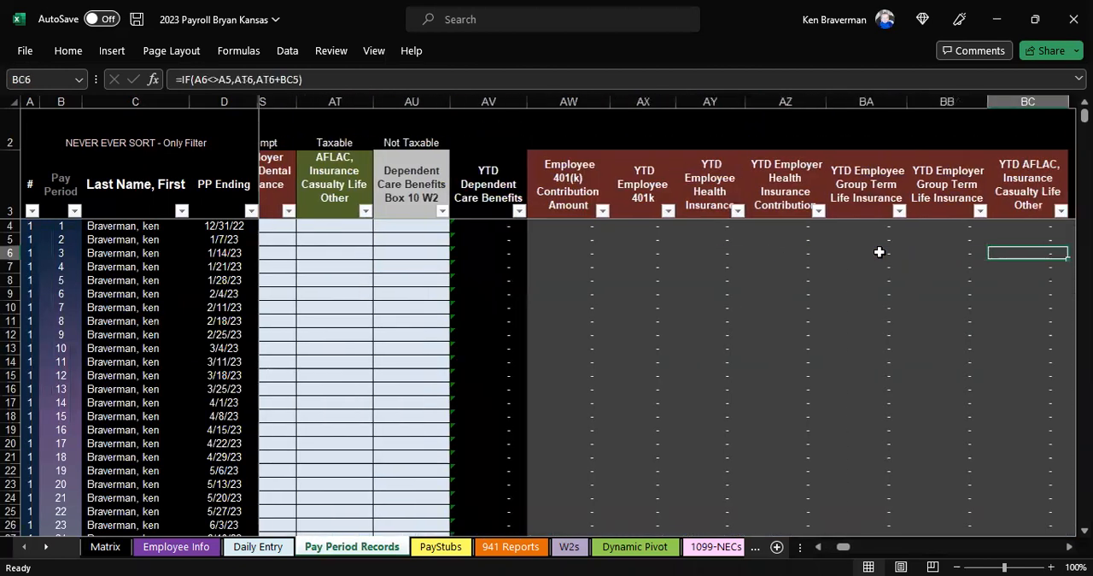
{"action": "key", "text": "Right"}
{"action": "key", "text": "Right"}
{"action": "key", "text": "Right"}
{"action": "key", "text": "Right"}
{"action": "key", "text": "Right"}
{"action": "key", "text": "Right"}
{"action": "key", "text": "Right"}
{"action": "key", "text": "Right"}
{"action": "key", "text": "Right"}
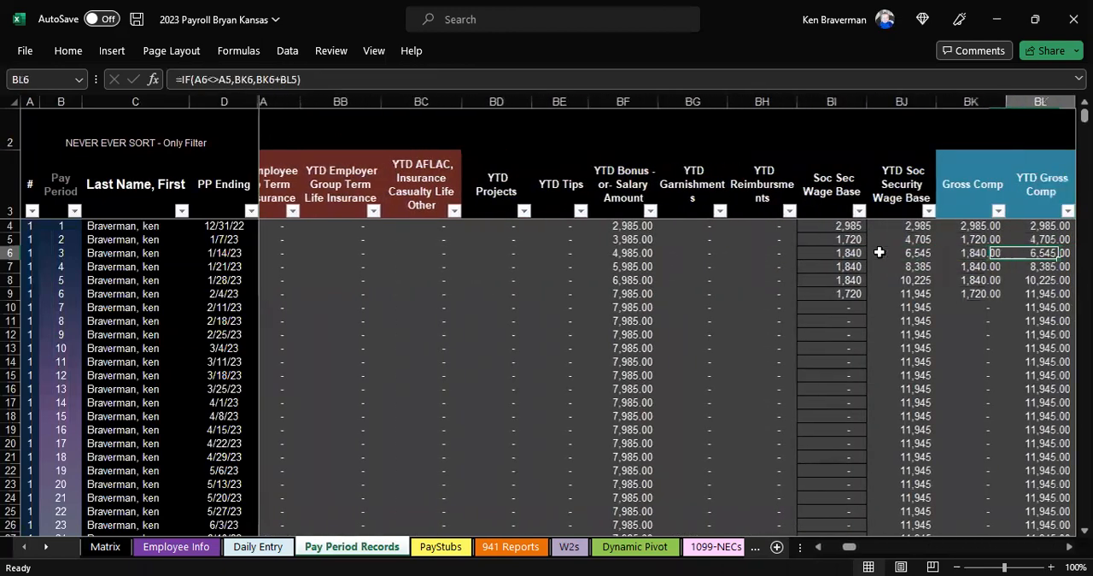
{"action": "key", "text": "Right"}
{"action": "key", "text": "Right"}
{"action": "key", "text": "Right"}
{"action": "key", "text": "Right"}
{"action": "key", "text": "Right"}
{"action": "key", "text": "Right"}
{"action": "key", "text": "Right"}
{"action": "key", "text": "Right"}
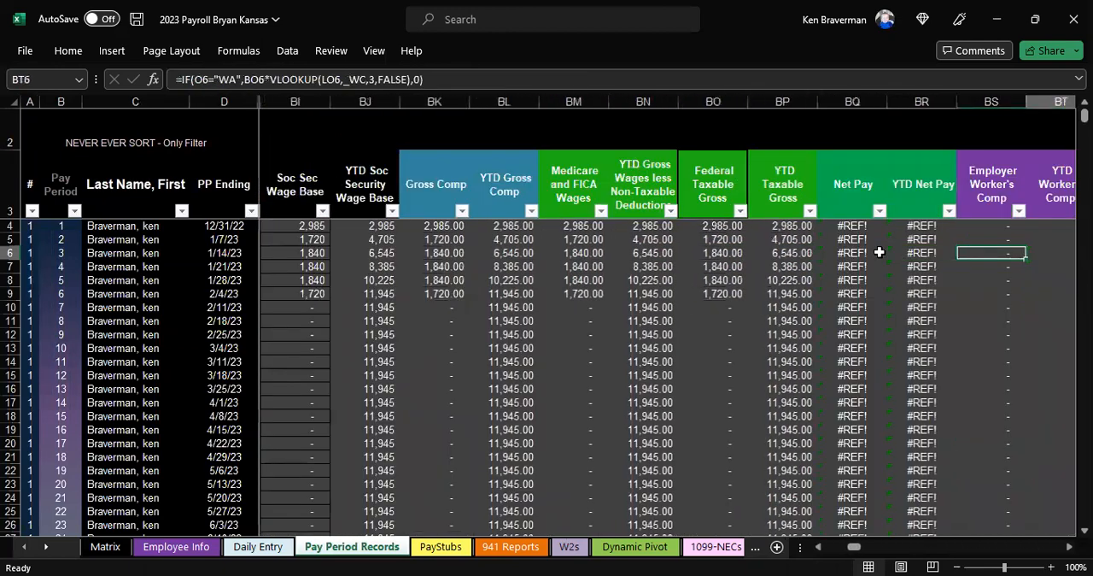
Step: Examine the worker's comp, state unemployment, FUTA, State Tax and SDI columns along row 6, up to the Alabama columns
{"action": "key", "text": "Right"}
{"action": "key", "text": "Right"}
{"action": "key", "text": "Right"}
{"action": "key", "text": "Right"}
{"action": "key", "text": "Right"}
{"action": "key", "text": "Right"}
{"action": "key", "text": "Right"}
{"action": "key", "text": "Right"}
{"action": "key", "text": "Right"}
{"action": "key", "text": "Right"}
{"action": "key", "text": "Right"}
{"action": "key", "text": "Right"}
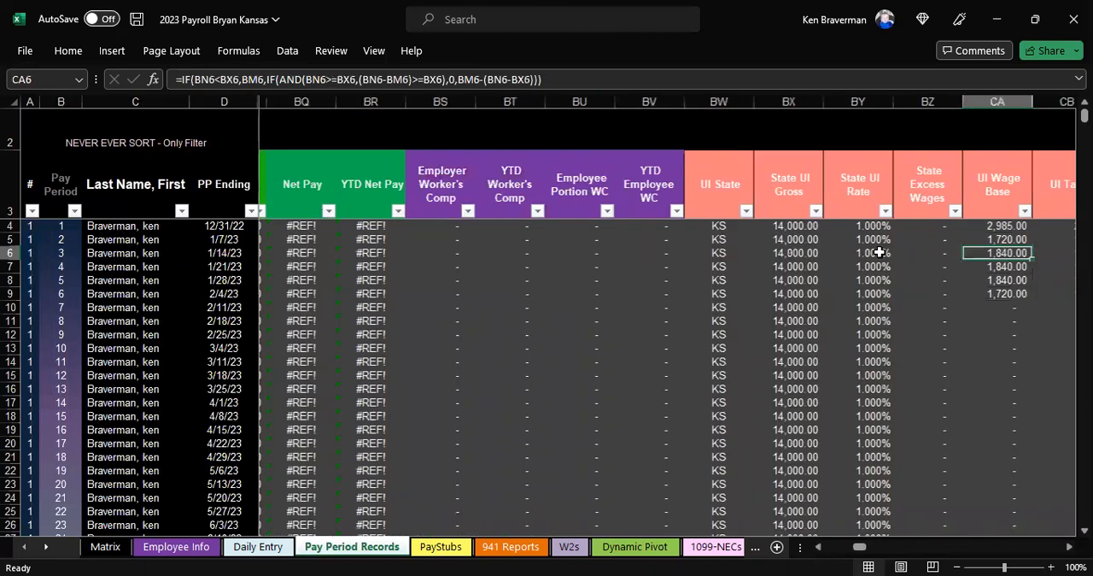
{"action": "key", "text": "Right"}
{"action": "key", "text": "Right"}
{"action": "key", "text": "Right"}
{"action": "key", "text": "Right"}
{"action": "key", "text": "Right"}
{"action": "key", "text": "Right"}
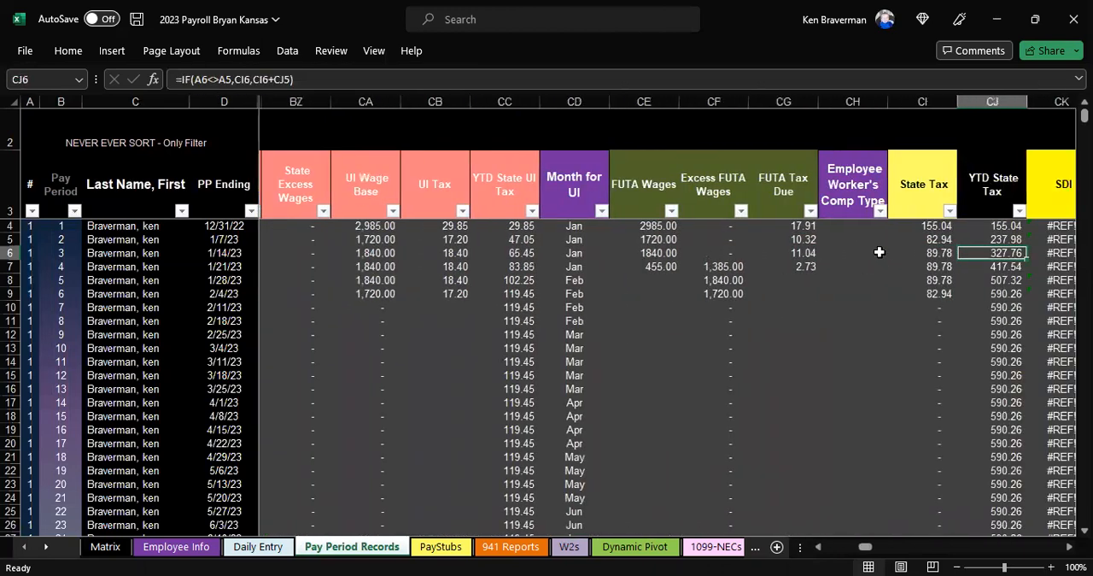
{"action": "key", "text": "Right"}
{"action": "key", "text": "Right"}
{"action": "key", "text": "Right"}
{"action": "key", "text": "Right"}
{"action": "key", "text": "Right"}
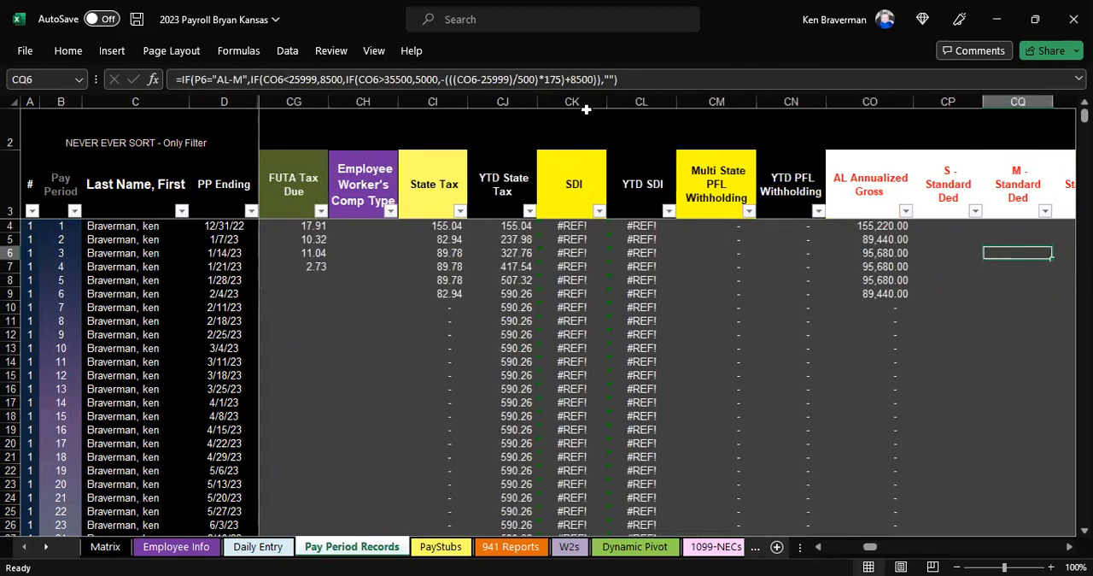
Step: Delete columns CK to FG, from SDI through IN State Withholding Tax, so the Kansas columns follow YTD State Tax
{"action": "left_click", "coordinate": [584, 102]}
{"action": "left_click_drag", "start_coordinate": [628, 96], "coordinate": [794, 101]}
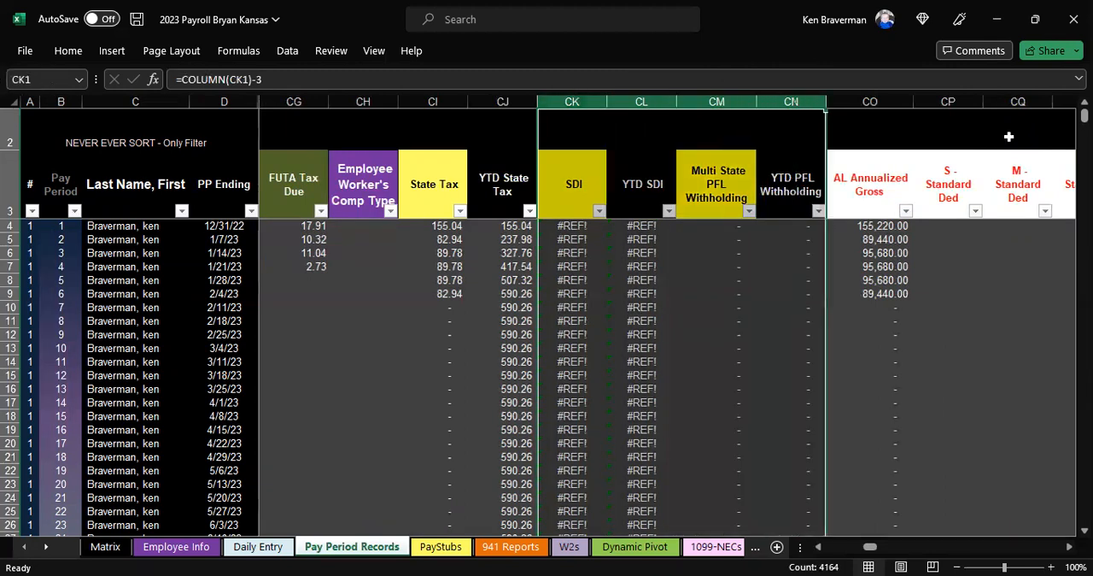
{"action": "key", "text": "shift+Right"}
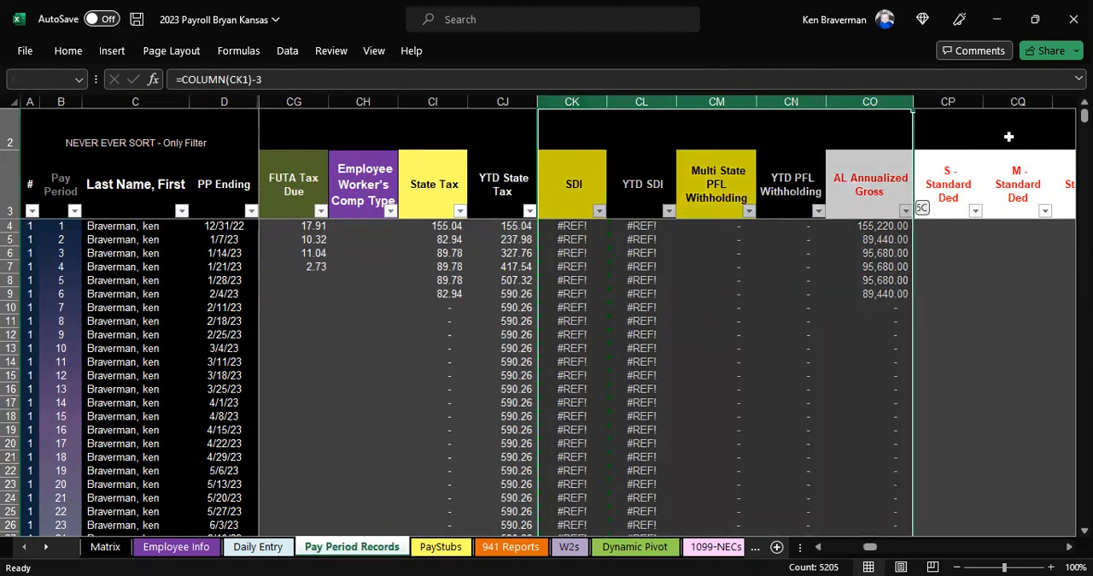
{"action": "key", "text": "shift+Right"}
{"action": "key", "text": "shift+Right"}
{"action": "key", "text": "shift+Right"}
{"action": "key", "text": "shift+Right"}
{"action": "key", "text": "shift+Right"}
{"action": "key", "text": "shift+Right"}
{"action": "key", "text": "shift+Right"}
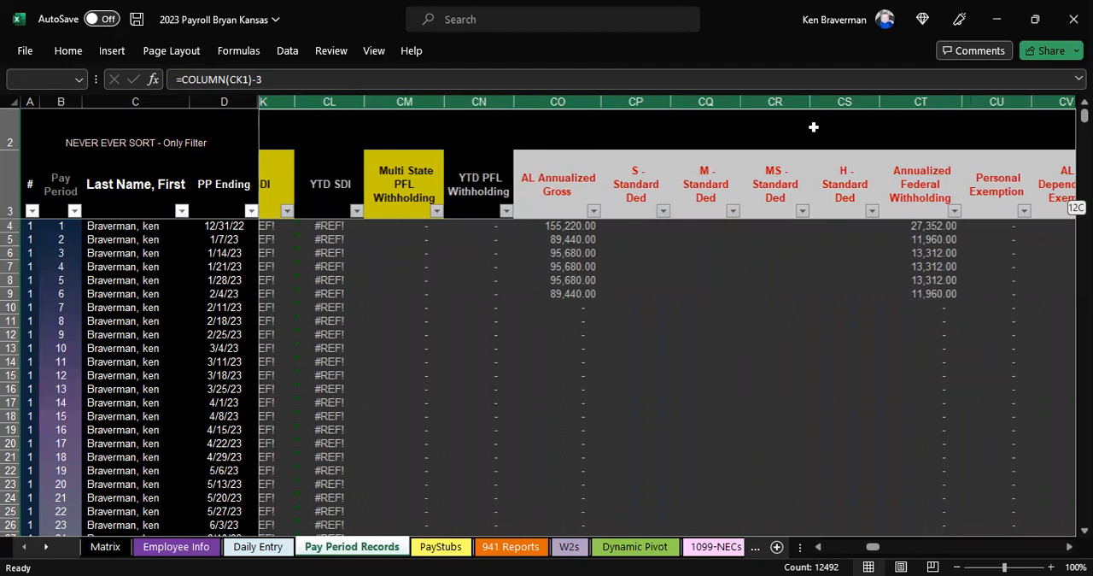
{"action": "key", "text": "ctrl+shift+Right"}
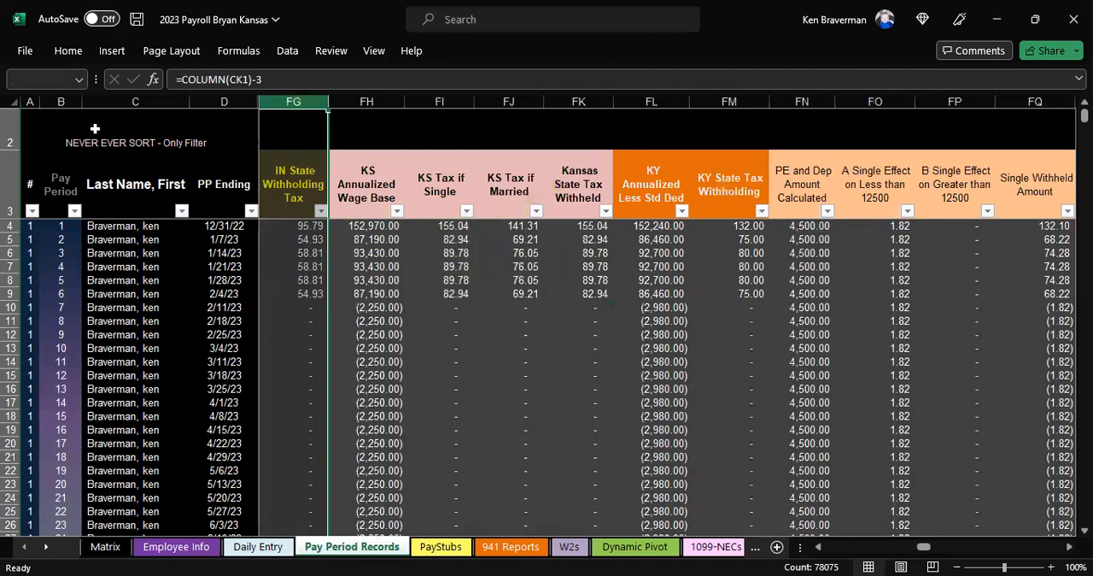
{"action": "right_click", "coordinate": [298, 266]}
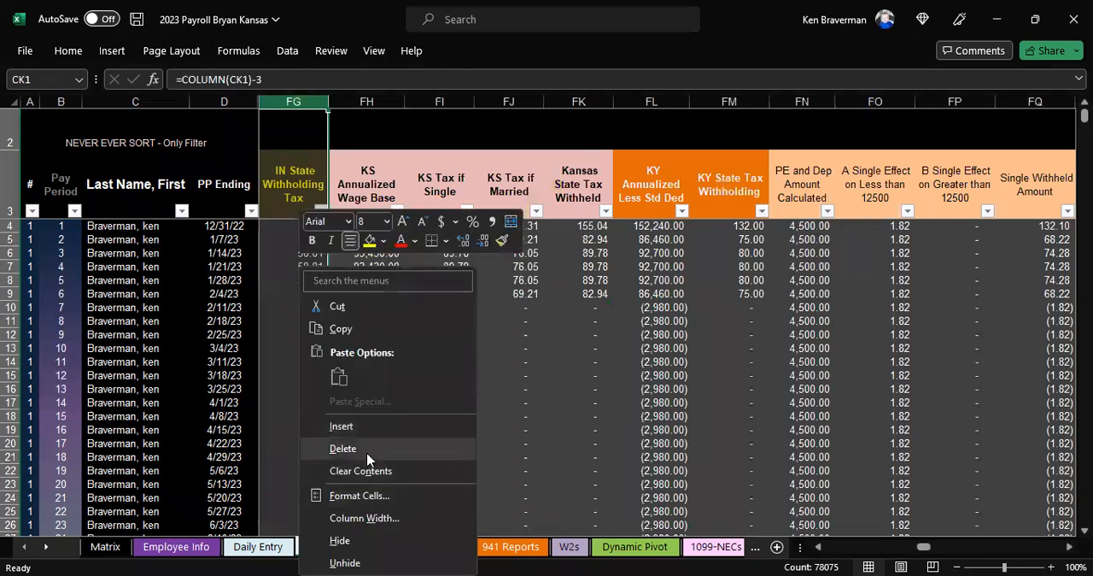
{"action": "left_click", "coordinate": [343, 449]}
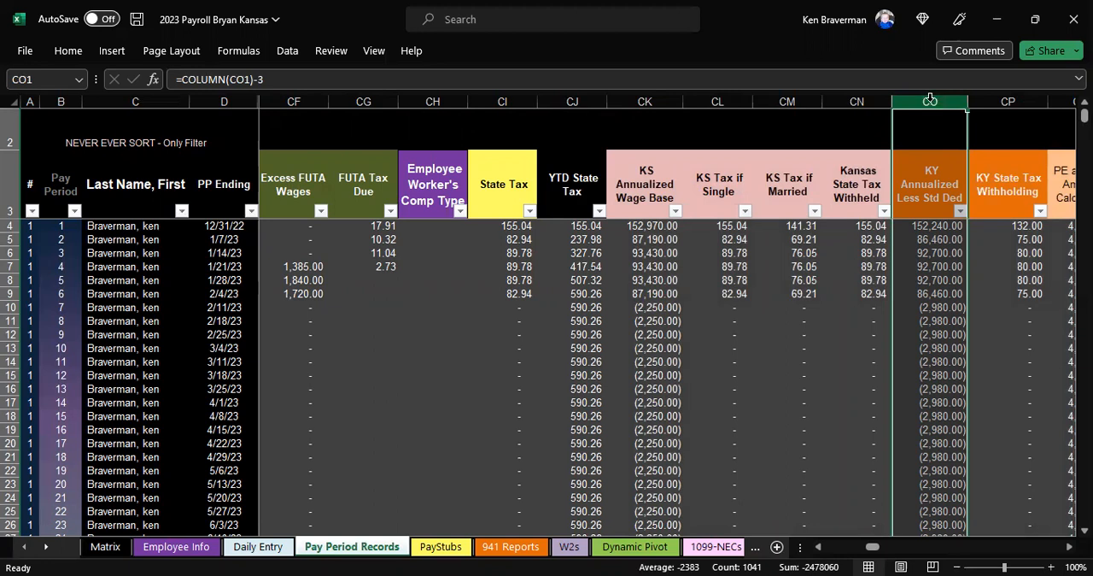
Step: Select the other states' tax columns after Kansas, from KY Annualized Less Std Ded in column CO through the North Dakota columns
{"action": "key", "text": "shift+Right"}
{"action": "key", "text": "shift+Right"}
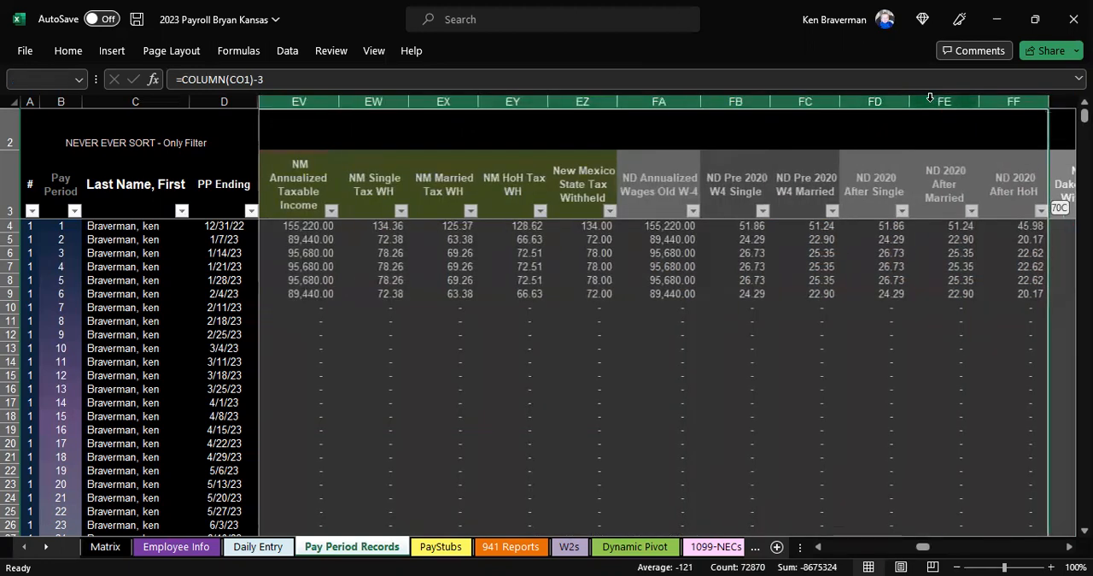
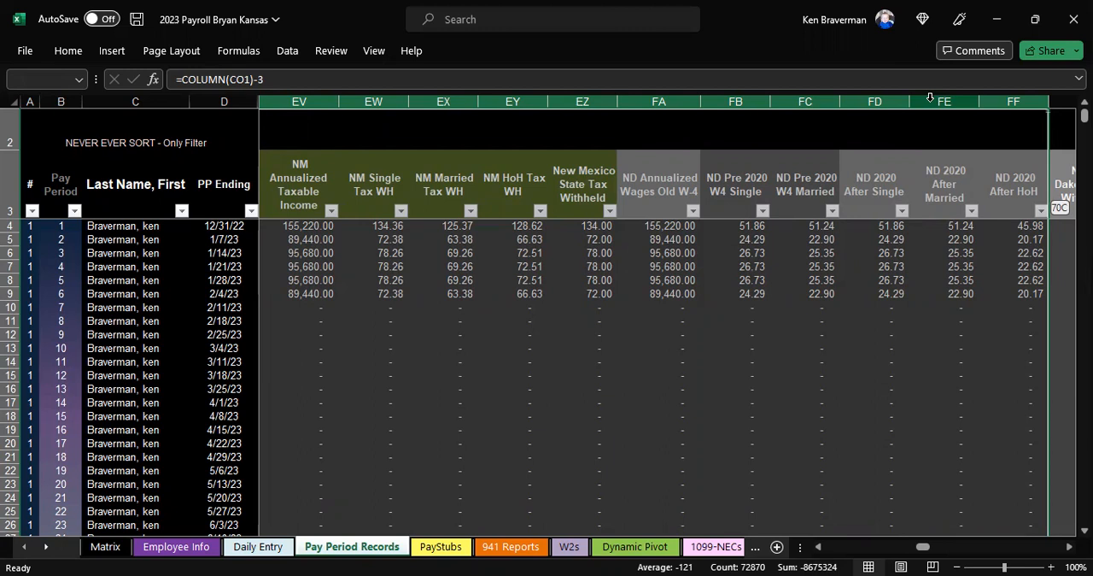
Step: Delete the other states' tax columns from CO to HD, through West Virginia Tax Withheld, so Local Tax follows Kansas State Tax Withheld
{"action": "scroll", "coordinate": [635, 271], "scroll_direction": "right", "scroll_amount": 10}
{"action": "right_click", "coordinate": [634, 271]}
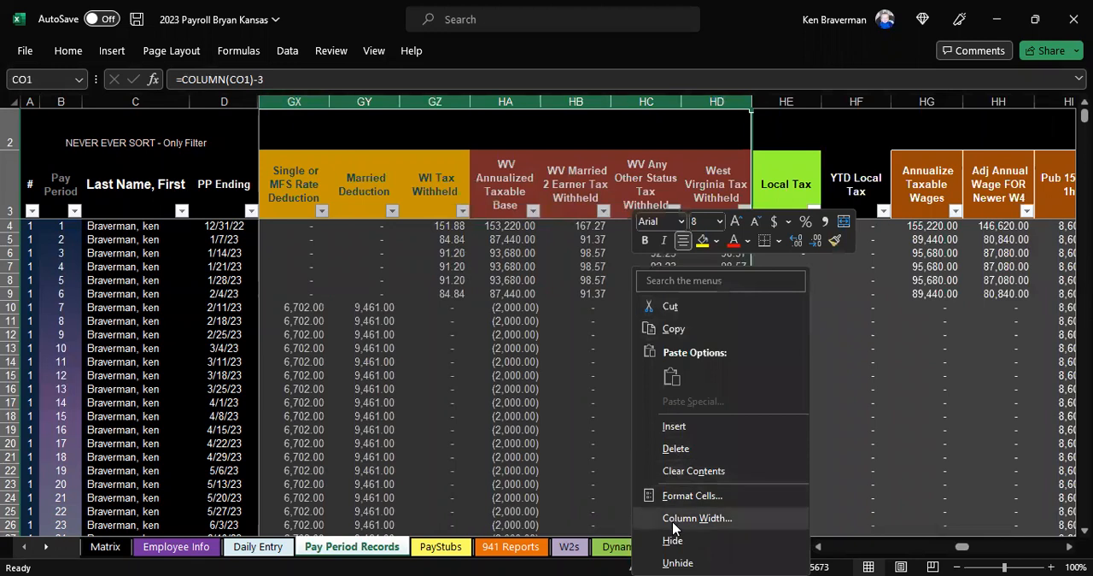
{"action": "left_click", "coordinate": [693, 456]}
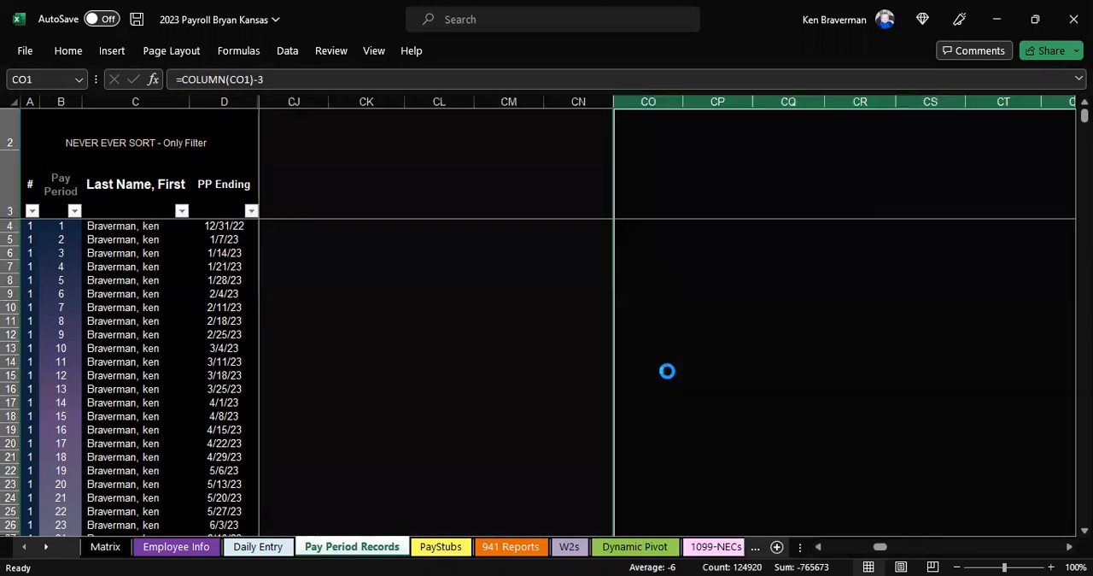
{"action": "left_click", "coordinate": [636, 203]}
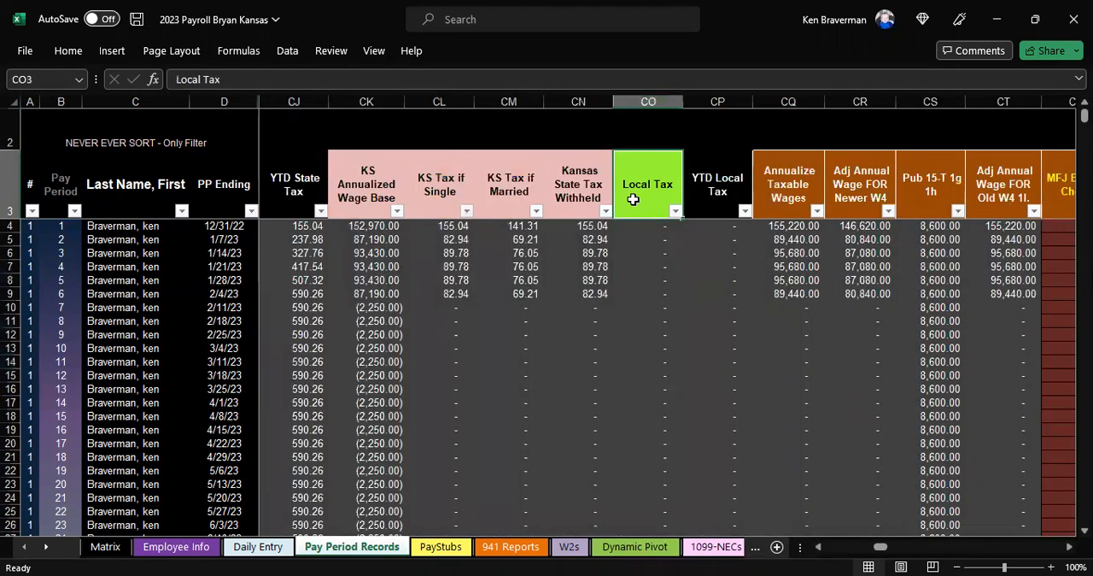
Step: Examine the row 3 headings from Local Tax through the federal, FICA, Medicare and PTO columns to Paycheck Date
{"action": "key", "text": "Right"}
{"action": "key", "text": "Right"}
{"action": "key", "text": "Right"}
{"action": "key", "text": "Right"}
{"action": "key", "text": "Right"}
{"action": "key", "text": "Right"}
{"action": "key", "text": "Right"}
{"action": "key", "text": "Right"}
{"action": "key", "text": "Right"}
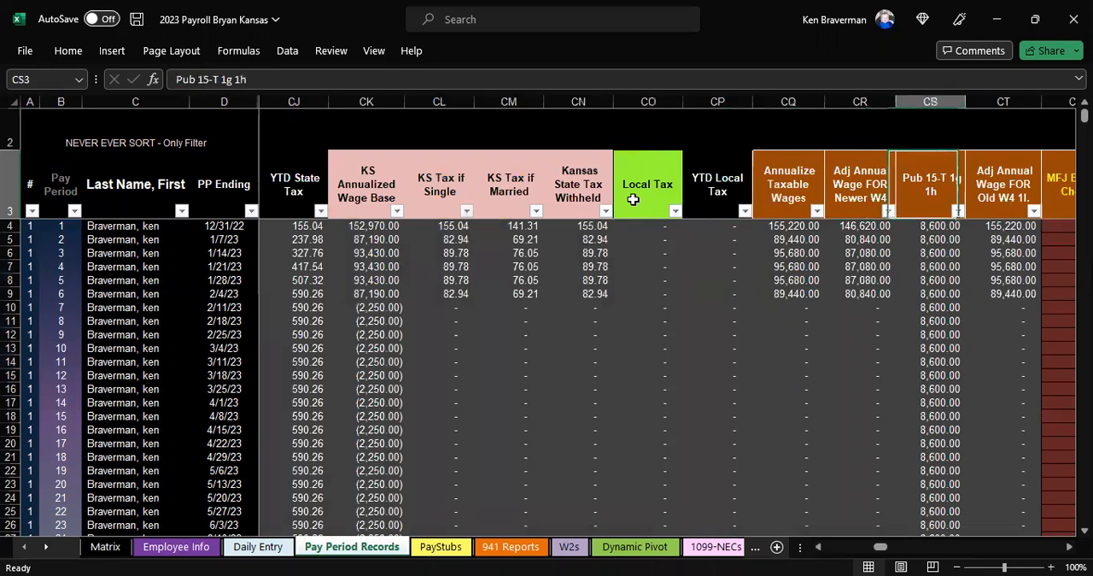
{"action": "key", "text": "Right"}
{"action": "key", "text": "Right"}
{"action": "key", "text": "Right"}
{"action": "key", "text": "Right"}
{"action": "key", "text": "Right"}
{"action": "key", "text": "Right"}
{"action": "key", "text": "Right"}
{"action": "key", "text": "Right"}
{"action": "key", "text": "Right"}
{"action": "key", "text": "Right"}
{"action": "key", "text": "Right"}
{"action": "key", "text": "Right"}
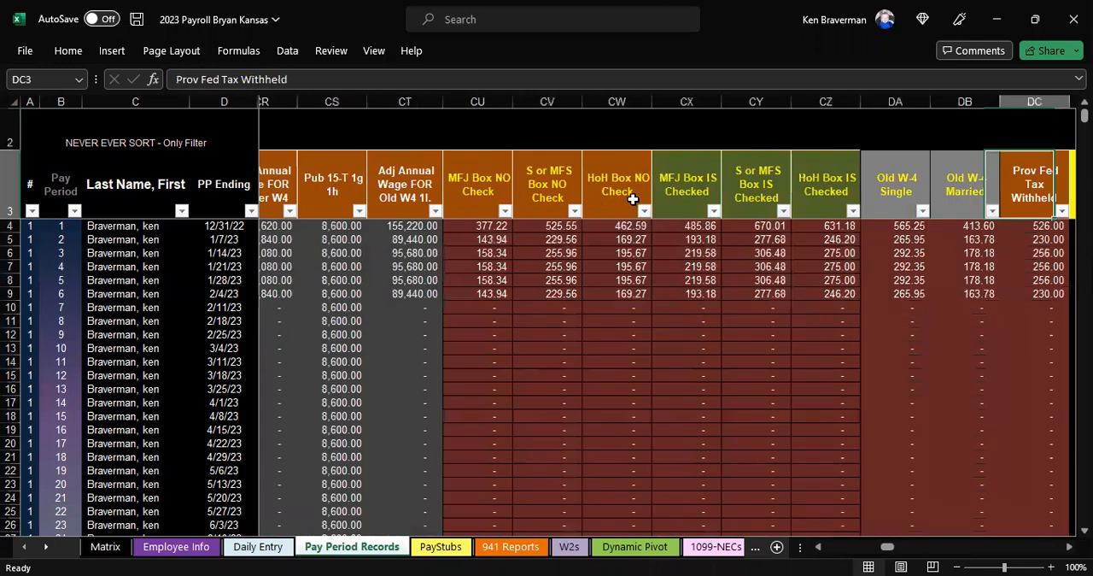
{"action": "key", "text": "Right"}
{"action": "key", "text": "Right"}
{"action": "key", "text": "Right"}
{"action": "key", "text": "Right"}
{"action": "key", "text": "Right"}
{"action": "key", "text": "Right"}
{"action": "key", "text": "Right"}
{"action": "key", "text": "Right"}
{"action": "key", "text": "Right"}
{"action": "key", "text": "Right"}
{"action": "key", "text": "Right"}
{"action": "key", "text": "Right"}
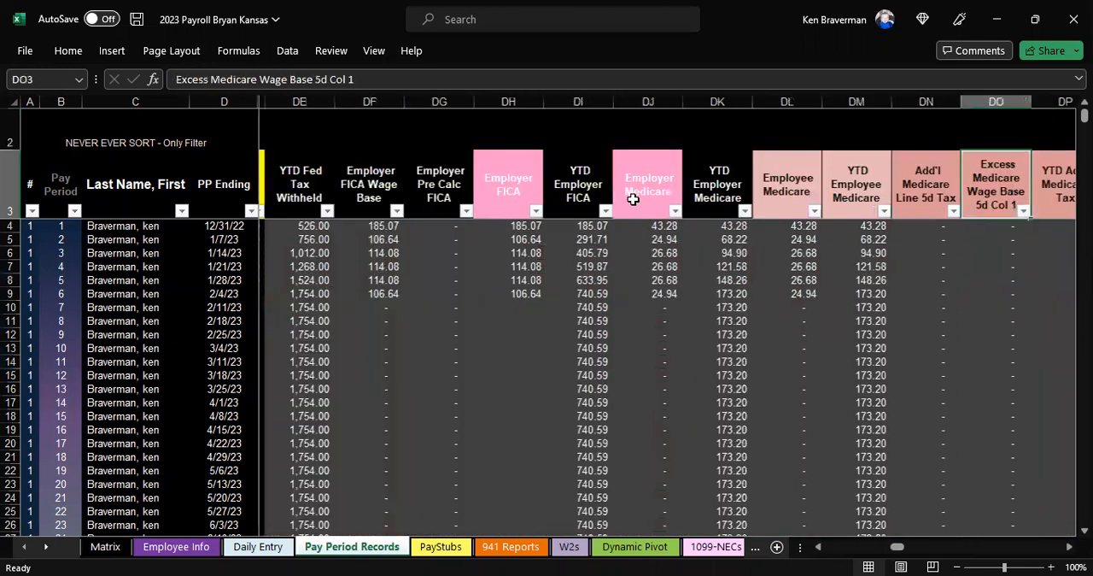
{"action": "key", "text": "Right"}
{"action": "key", "text": "Right"}
{"action": "key", "text": "Right"}
{"action": "key", "text": "Right"}
{"action": "key", "text": "Right"}
{"action": "key", "text": "Right"}
{"action": "key", "text": "Right"}
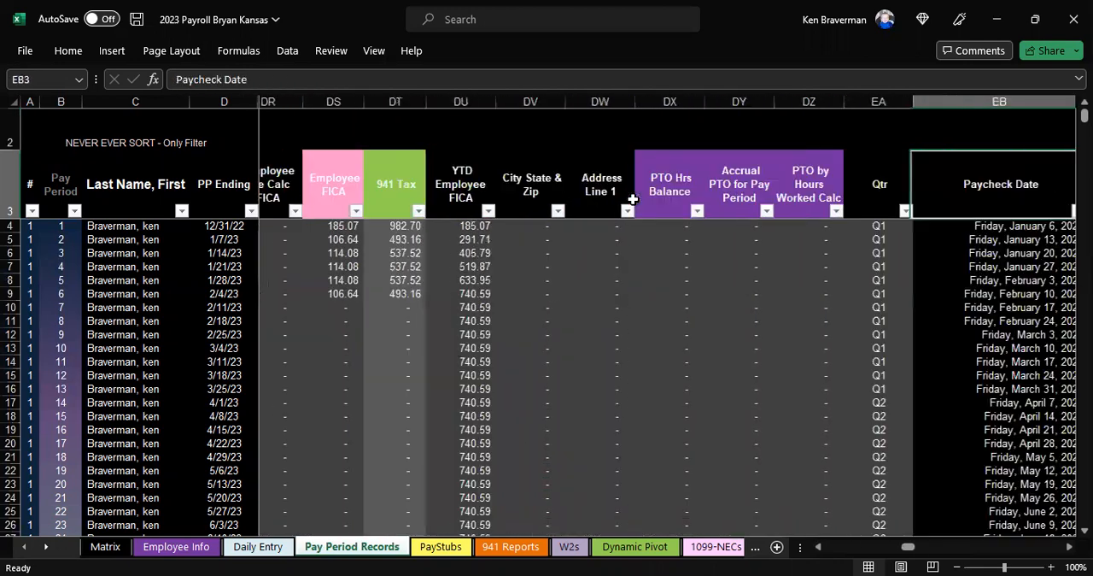
Step: Review the row 3 headings backward from Paycheck Date through YTD Net Pay to Pay Period
{"action": "key", "text": "Left"}
{"action": "key", "text": "Left"}
{"action": "key", "text": "Left"}
{"action": "key", "text": "Left"}
{"action": "key", "text": "Left"}
{"action": "key", "text": "Left"}
{"action": "key", "text": "Left"}
{"action": "key", "text": "Left"}
{"action": "key", "text": "Left"}
{"action": "key", "text": "Left"}
{"action": "key", "text": "Left"}
{"action": "key", "text": "Left"}
{"action": "key", "text": "Left"}
{"action": "key", "text": "Left"}
{"action": "key", "text": "Left"}
{"action": "key", "text": "Left"}
{"action": "key", "text": "Left"}
{"action": "key", "text": "Left"}
{"action": "key", "text": "Left"}
{"action": "key", "text": "Left"}
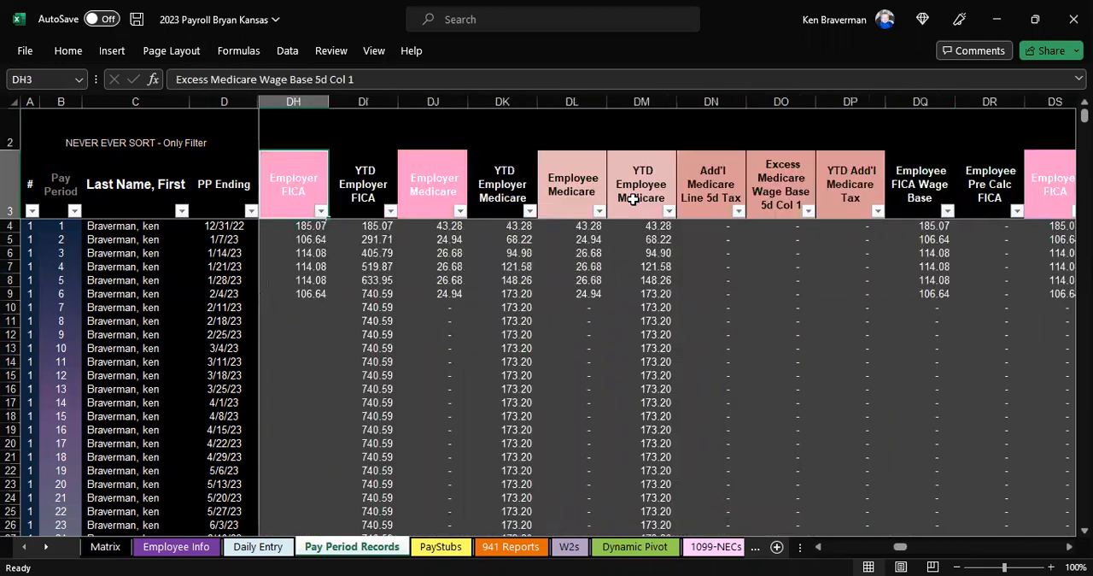
{"action": "key", "text": "Left"}
{"action": "key", "text": "Left"}
{"action": "key", "text": "Left"}
{"action": "key", "text": "Left"}
{"action": "key", "text": "Left"}
{"action": "key", "text": "Left"}
{"action": "key", "text": "Left"}
{"action": "key", "text": "Left"}
{"action": "key", "text": "Left"}
{"action": "key", "text": "Left"}
{"action": "key", "text": "Left"}
{"action": "key", "text": "Left"}
{"action": "key", "text": "Left"}
{"action": "key", "text": "Left"}
{"action": "key", "text": "Left"}
{"action": "key", "text": "Left"}
{"action": "key", "text": "Left"}
{"action": "key", "text": "Left"}
{"action": "key", "text": "Left"}
{"action": "key", "text": "Left"}
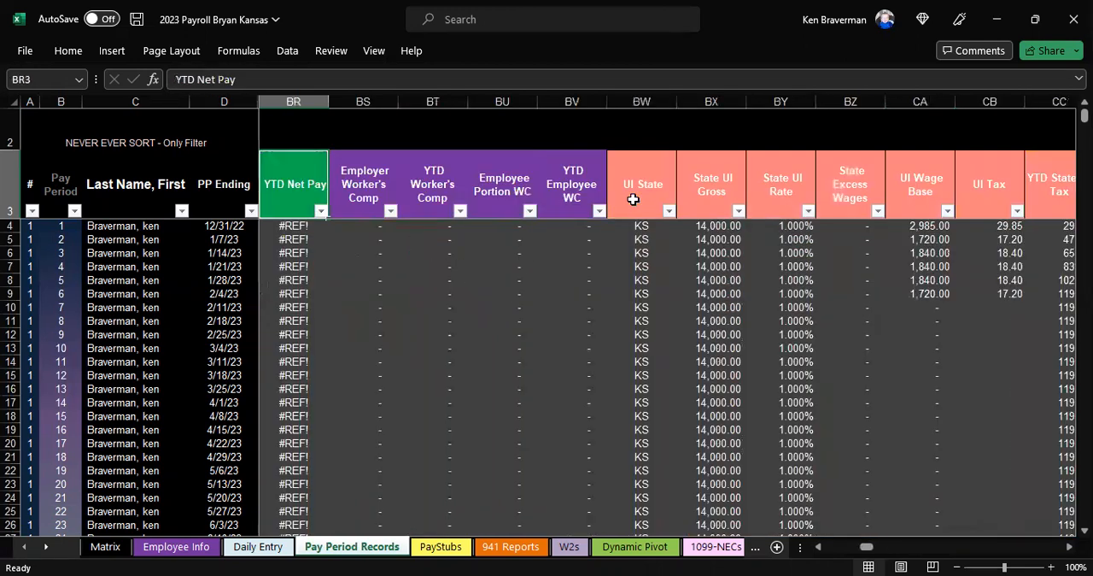
{"action": "key", "text": "Left"}
{"action": "key", "text": "Left"}
{"action": "key", "text": "Left"}
{"action": "key", "text": "Left"}
{"action": "key", "text": "Left"}
{"action": "key", "text": "Left"}
{"action": "key", "text": "Left"}
{"action": "key", "text": "Left"}
{"action": "key", "text": "Left"}
{"action": "key", "text": "Left"}
{"action": "key", "text": "Left"}
{"action": "key", "text": "Left"}
{"action": "key", "text": "Left"}
{"action": "key", "text": "Left"}
{"action": "key", "text": "Left"}
{"action": "key", "text": "Left"}
{"action": "key", "text": "Left"}
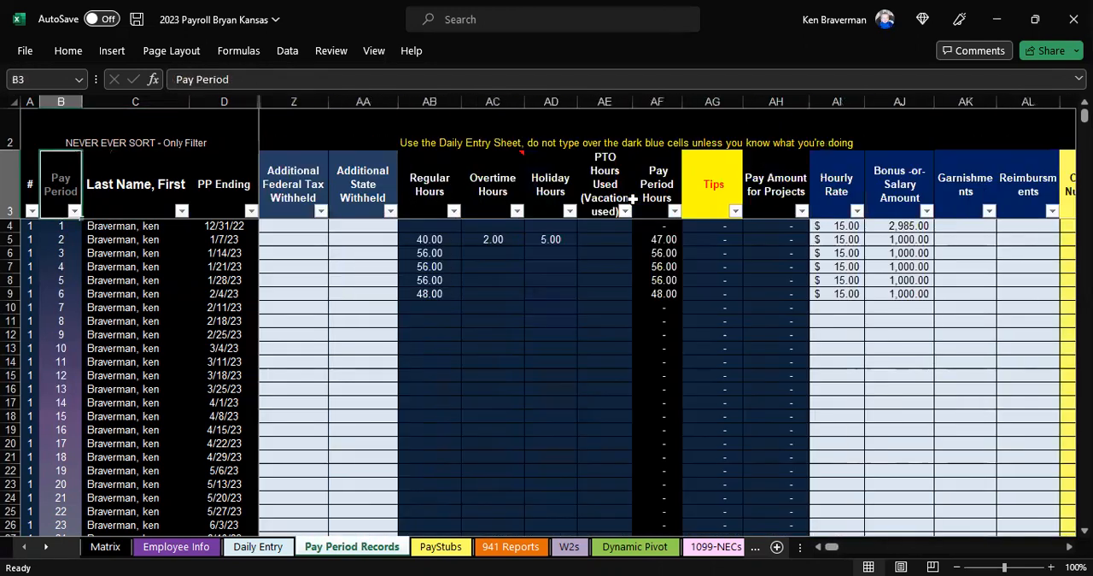
Step: Examine the row 3 columns from Pay Period to Employee Portion WC and inspect the Net Pay formula in BQ4
{"action": "key", "text": "Right"}
{"action": "key", "text": "Right"}
{"action": "key", "text": "Right"}
{"action": "key", "text": "Right"}
{"action": "key", "text": "Right"}
{"action": "key", "text": "Right"}
{"action": "key", "text": "Right"}
{"action": "key", "text": "Right"}
{"action": "key", "text": "Right"}
{"action": "key", "text": "Right"}
{"action": "key", "text": "Right"}
{"action": "key", "text": "Right"}
{"action": "key", "text": "Right"}
{"action": "key", "text": "Right"}
{"action": "key", "text": "Right"}
{"action": "key", "text": "Right"}
{"action": "key", "text": "Right"}
{"action": "key", "text": "Right"}
{"action": "key", "text": "Right"}
{"action": "key", "text": "Right"}
{"action": "key", "text": "Right"}
{"action": "key", "text": "Right"}
{"action": "key", "text": "Right"}
{"action": "key", "text": "Right"}
{"action": "key", "text": "Right"}
{"action": "key", "text": "Right"}
{"action": "key", "text": "Right"}
{"action": "key", "text": "Right"}
{"action": "key", "text": "Right"}
{"action": "key", "text": "Right"}
{"action": "key", "text": "Right"}
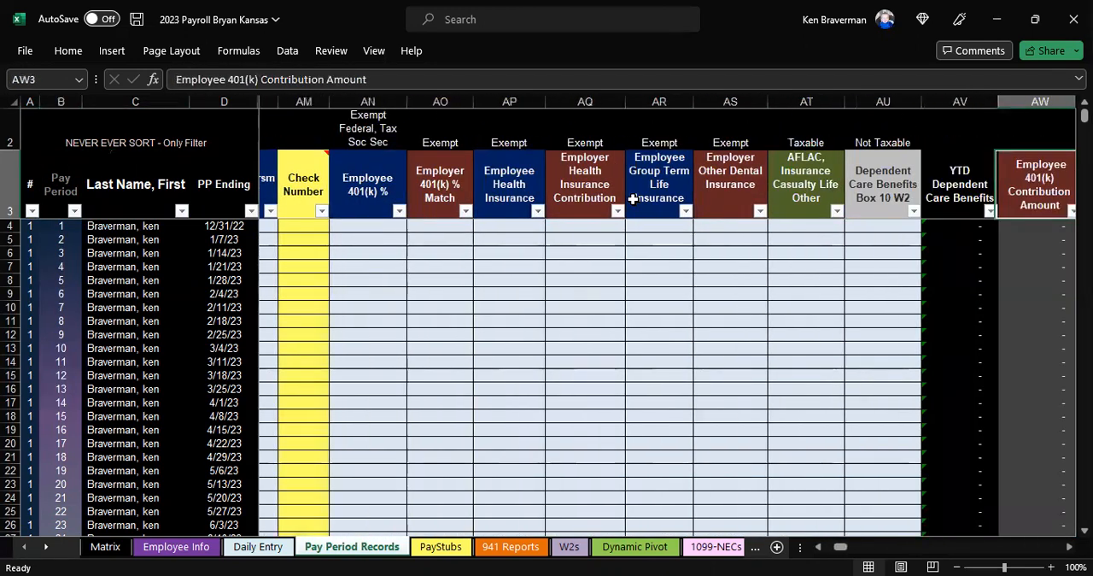
{"action": "key", "text": "Right"}
{"action": "key", "text": "Right"}
{"action": "key", "text": "Right"}
{"action": "key", "text": "Right"}
{"action": "key", "text": "Right"}
{"action": "key", "text": "Right"}
{"action": "key", "text": "Right"}
{"action": "key", "text": "Right"}
{"action": "key", "text": "Right"}
{"action": "key", "text": "Right"}
{"action": "key", "text": "Right"}
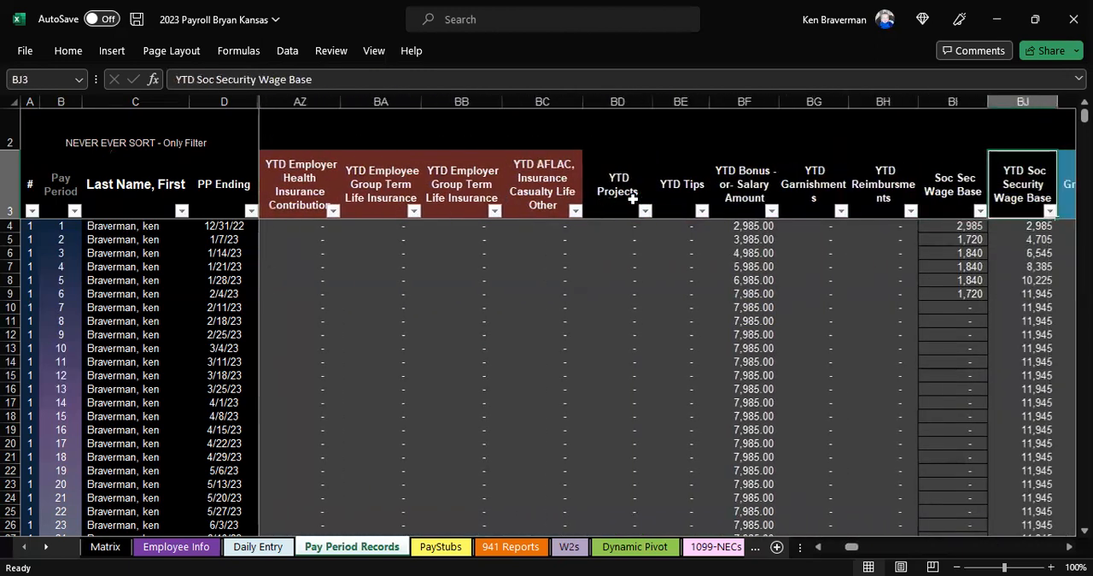
{"action": "key", "text": "Right"}
{"action": "key", "text": "Right"}
{"action": "key", "text": "Right"}
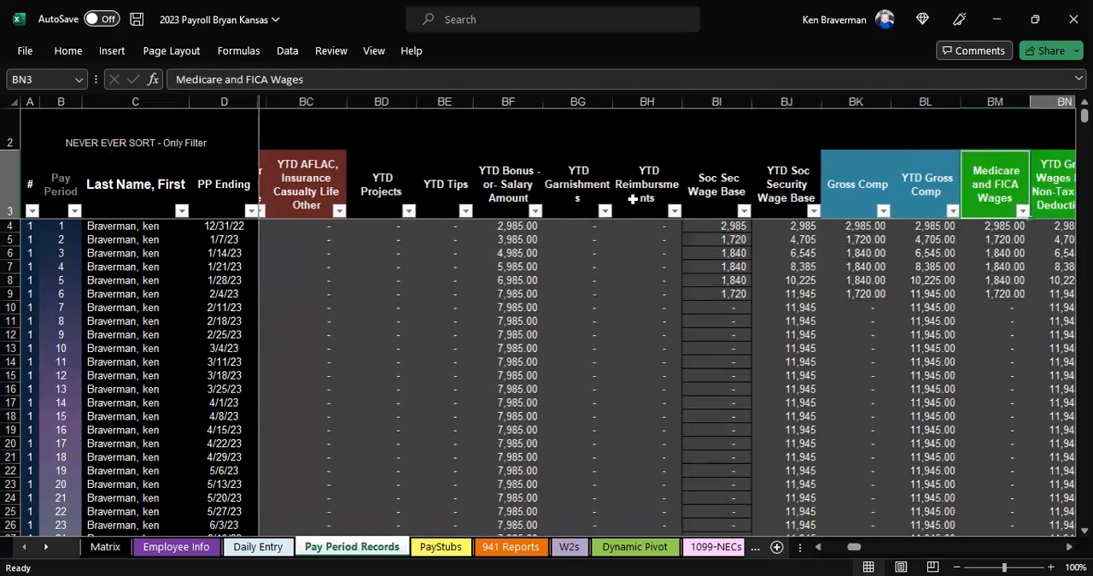
{"action": "key", "text": "Right"}
{"action": "key", "text": "Right"}
{"action": "key", "text": "Right"}
{"action": "key", "text": "Right"}
{"action": "key", "text": "Right"}
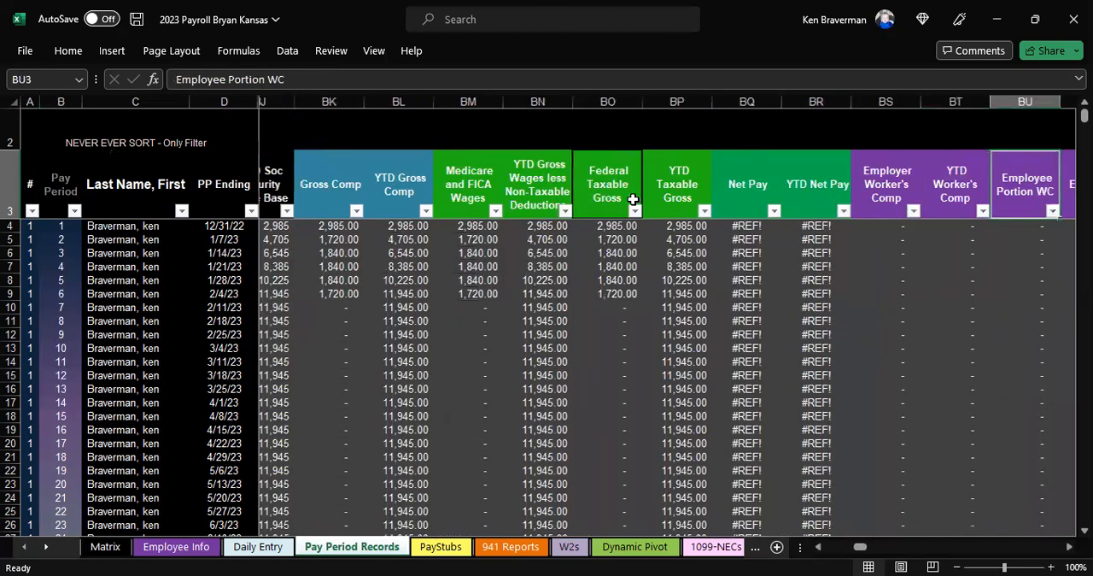
{"action": "left_click", "coordinate": [706, 199]}
{"action": "left_click", "coordinate": [706, 224]}
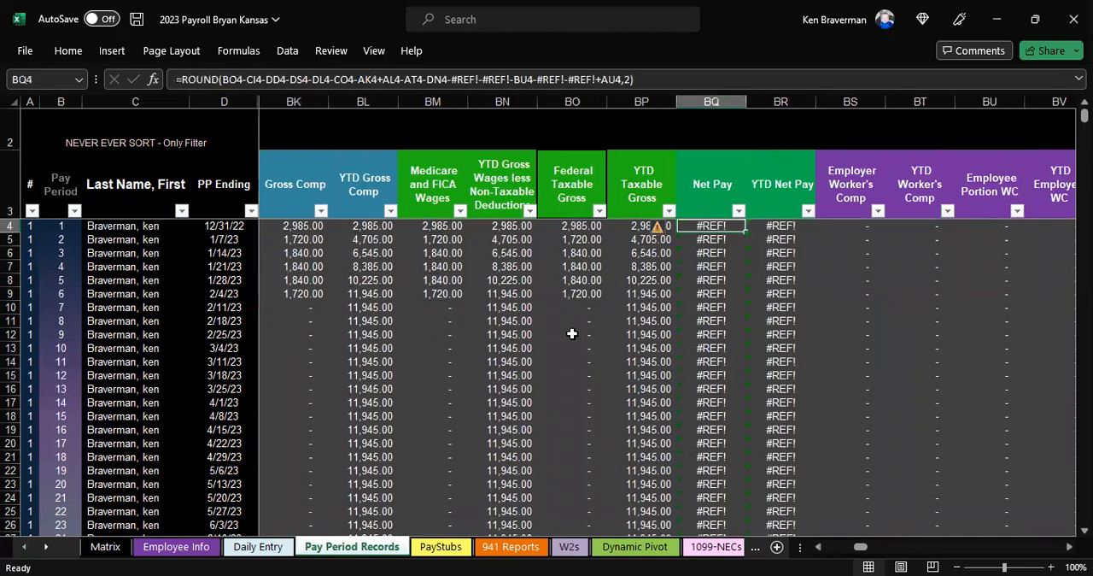
Step: Set the PayStubs sheet to employee 1 and the pay period week ending 12/31/22
{"action": "left_click", "coordinate": [440, 546]}
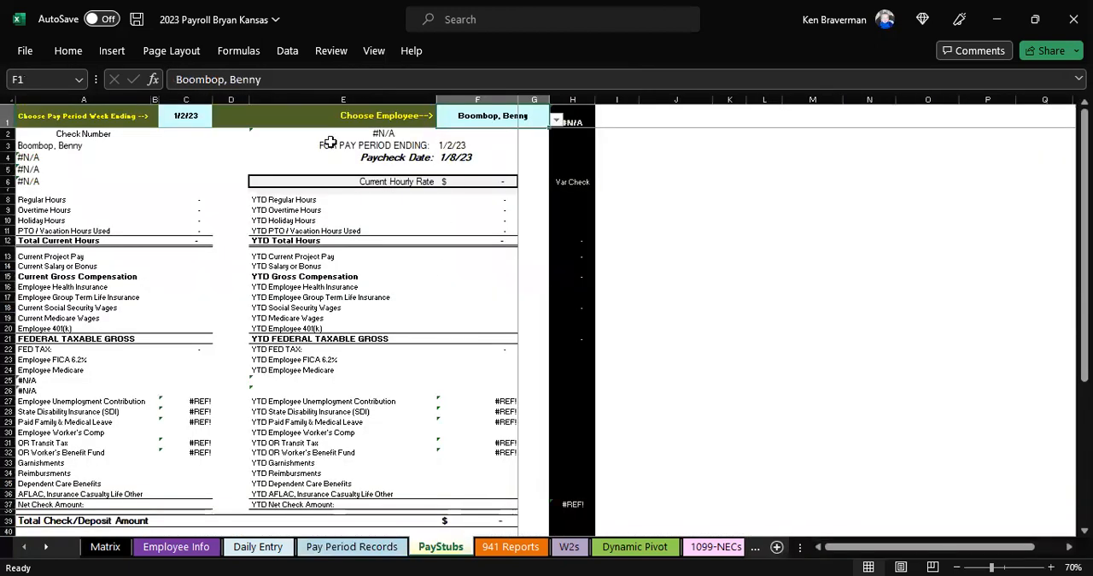
{"action": "left_click", "coordinate": [555, 119]}
{"action": "left_click", "coordinate": [535, 132]}
{"action": "left_click", "coordinate": [185, 116]}
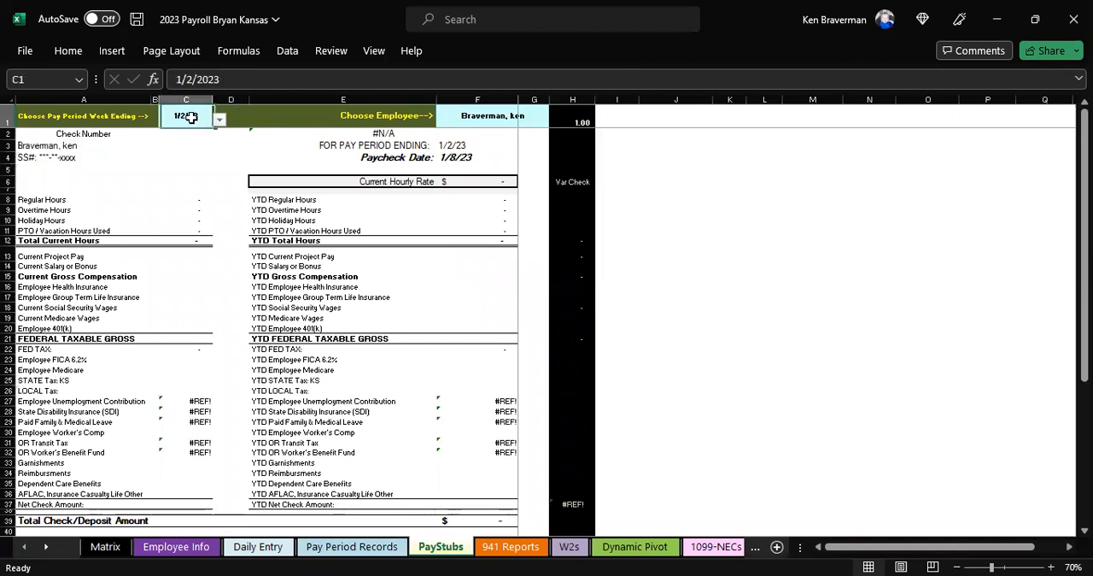
{"action": "left_click", "coordinate": [219, 120]}
{"action": "left_click", "coordinate": [216, 132]}
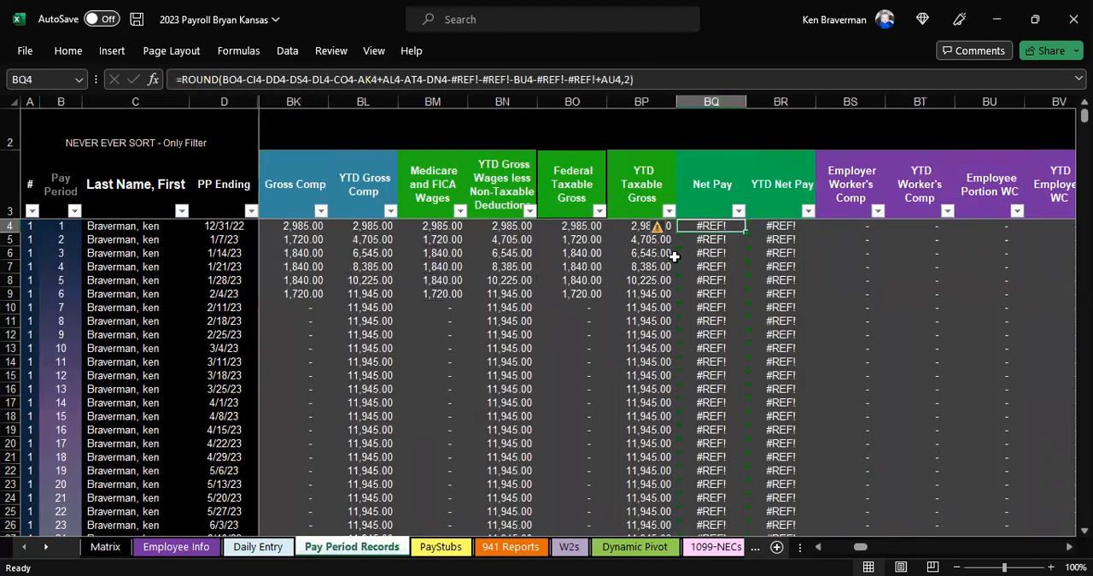
Step: In the Net Pay formula in BQ4 on Pay Period Records, remove the two #REF! terms between BU4 and AU4
{"action": "left_click", "coordinate": [363, 547]}
{"action": "left_click", "coordinate": [595, 78]}
{"action": "key", "text": "BackSpace"}
{"action": "key", "text": "BackSpace"}
{"action": "key", "text": "BackSpace"}
{"action": "key", "text": "BackSpace"}
{"action": "key", "text": "BackSpace"}
{"action": "key", "text": "BackSpace"}
{"action": "key", "text": "BackSpace"}
{"action": "key", "text": "BackSpace"}
{"action": "key", "text": "BackSpace"}
{"action": "key", "text": "BackSpace"}
{"action": "key", "text": "BackSpace"}
{"action": "key", "text": "BackSpace"}
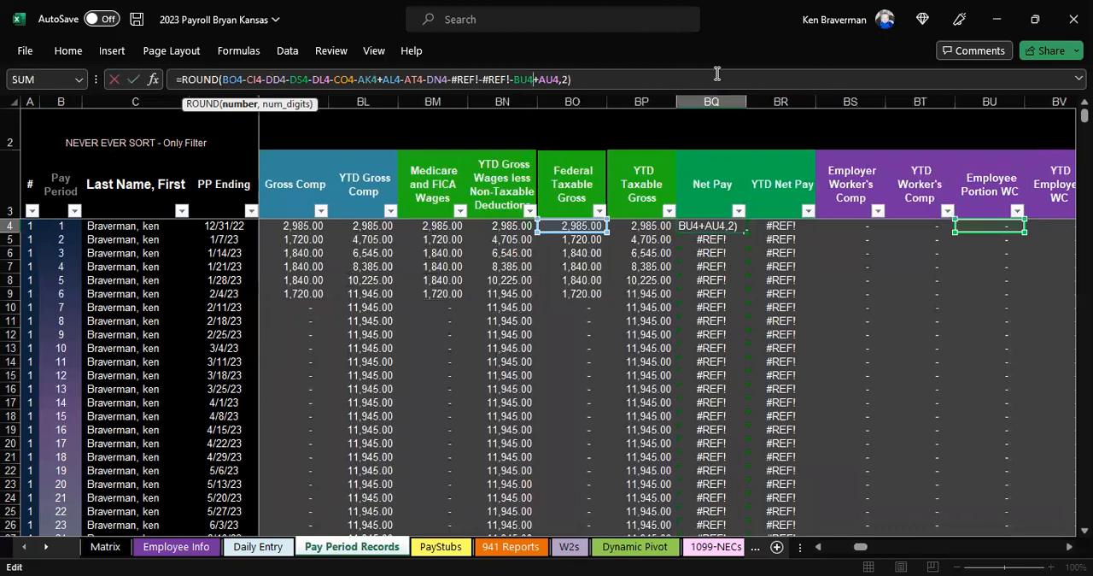
Step: Remove the two #REF! terms between DN4 and BU4 from the Net Pay formula and enter it in BQ4
{"action": "key", "text": "Left"}
{"action": "key", "text": "Left"}
{"action": "key", "text": "Left"}
{"action": "key", "text": "Left"}
{"action": "key", "text": "BackSpace"}
{"action": "key", "text": "BackSpace"}
{"action": "key", "text": "BackSpace"}
{"action": "key", "text": "BackSpace"}
{"action": "key", "text": "BackSpace"}
{"action": "key", "text": "BackSpace"}
{"action": "key", "text": "BackSpace"}
{"action": "key", "text": "BackSpace"}
{"action": "key", "text": "BackSpace"}
{"action": "key", "text": "BackSpace"}
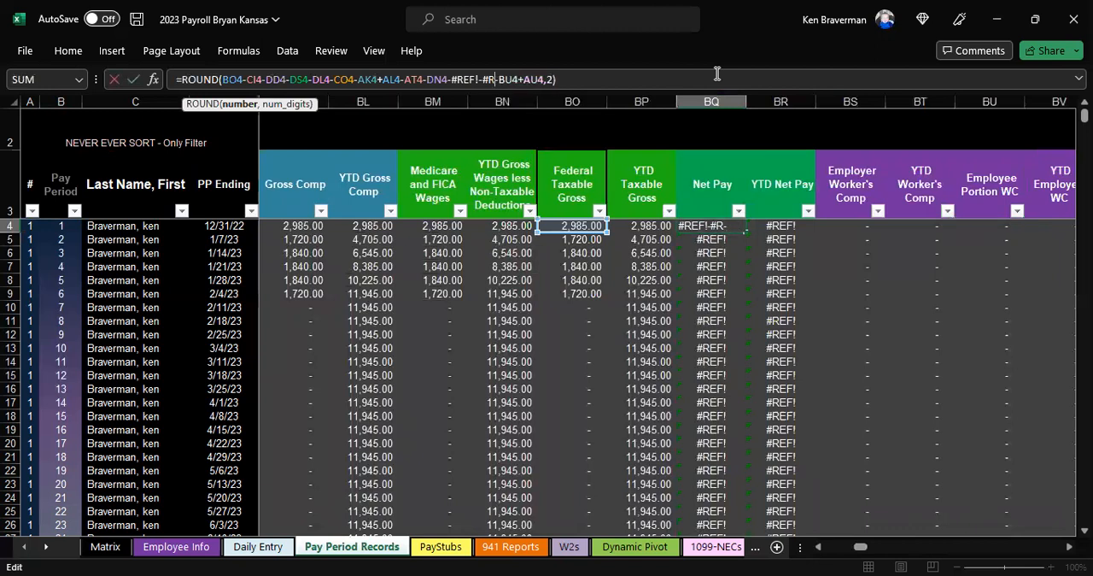
{"action": "key", "text": "BackSpace"}
{"action": "key", "text": "BackSpace"}
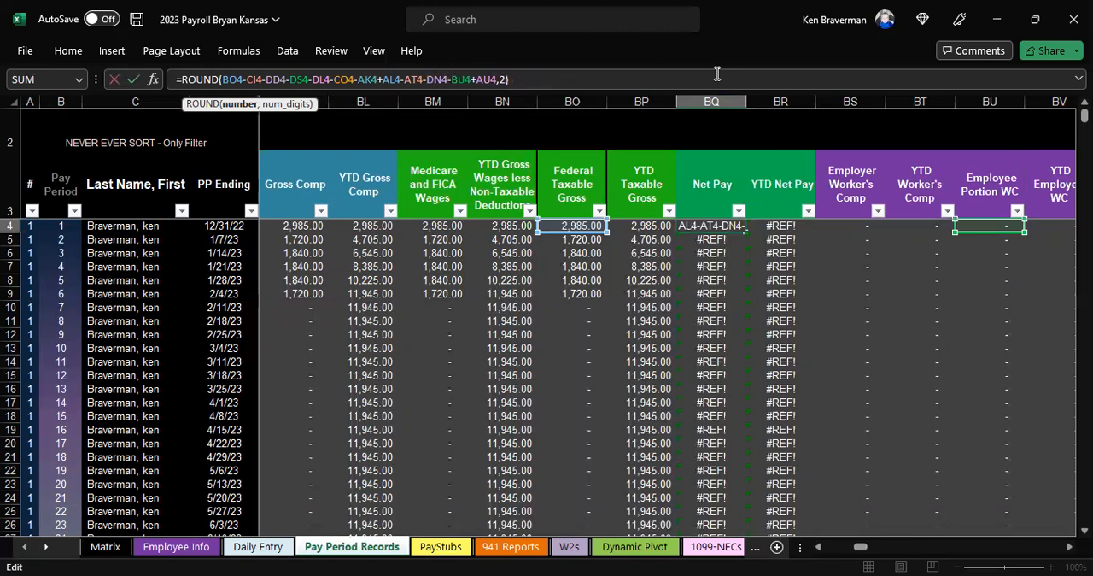
{"action": "key", "text": "ctrl+Return"}
Step: Copy the corrected Net Pay formula from BQ4 down the rest of column BQ and return to the first record
{"action": "key", "text": "ctrl+c"}
{"action": "key", "text": "ctrl+shift+Down"}
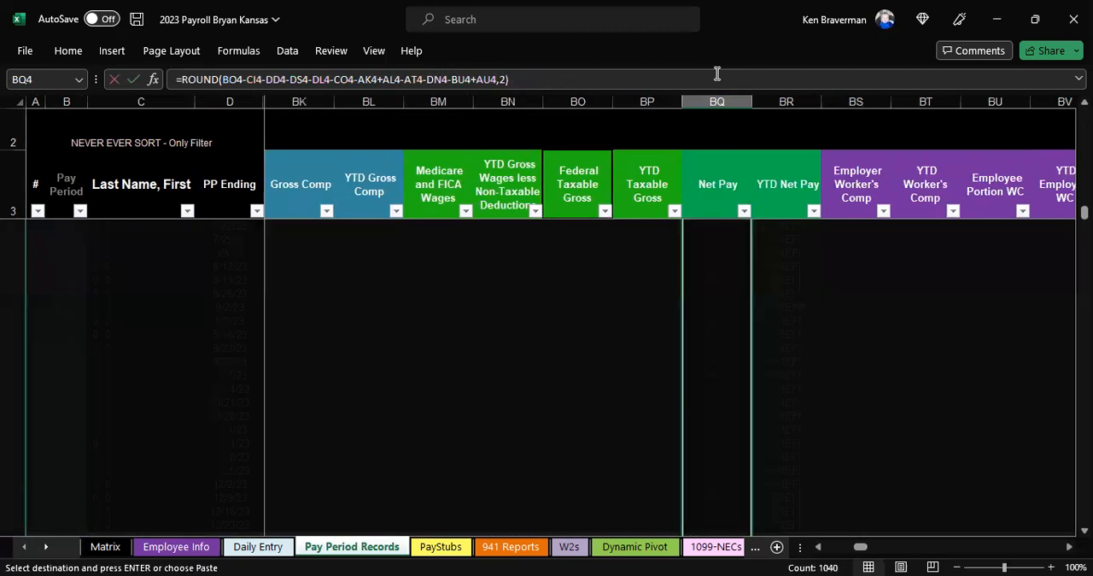
{"action": "key", "text": "ctrl+v"}
{"action": "key", "text": "ctrl+v"}
{"action": "key", "text": "ctrl+Up"}
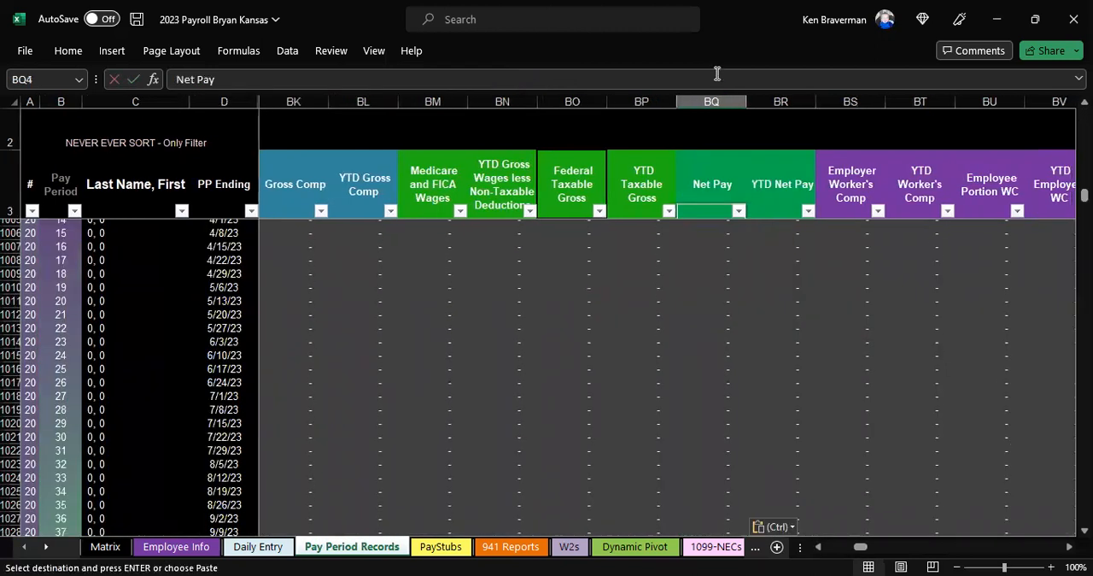
{"action": "key", "text": "Down"}
{"action": "scroll", "coordinate": [478, 261], "scroll_direction": "down", "scroll_amount": 2}
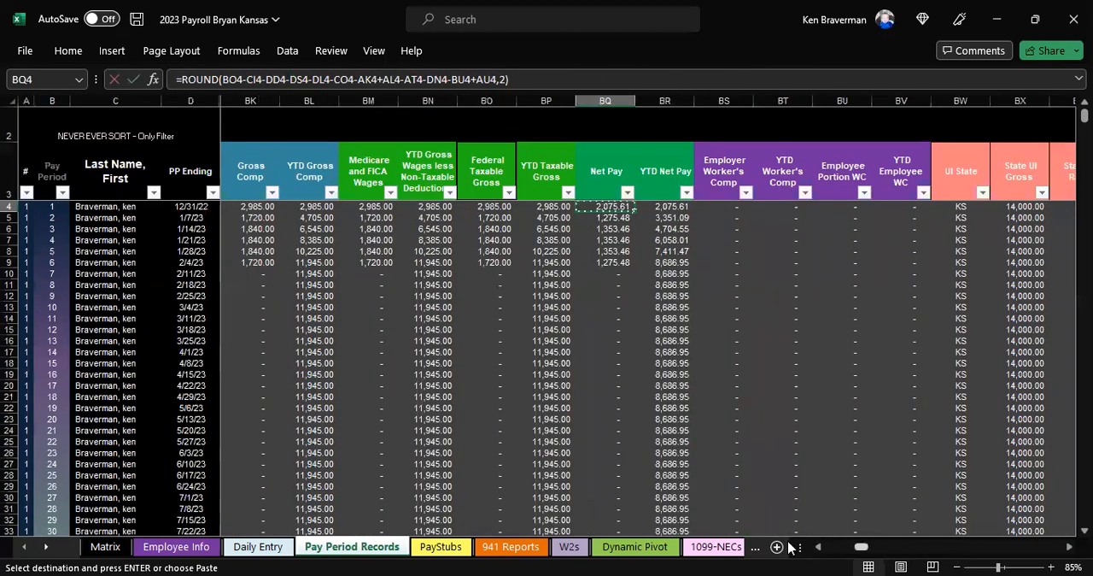
Step: Examine the hours, hourly rate, bonus, garnishments and 401(k) input columns on Pay Period Records, and the Daily Entry sheet
{"action": "left_click_drag", "start_coordinate": [861, 546], "coordinate": [703, 544]}
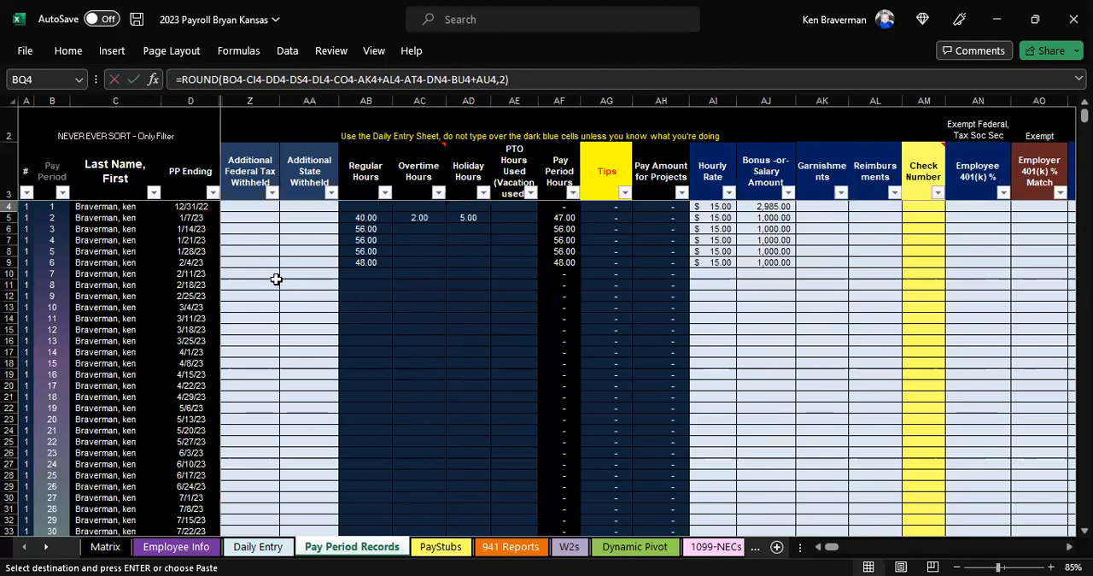
{"action": "left_click", "coordinate": [789, 328]}
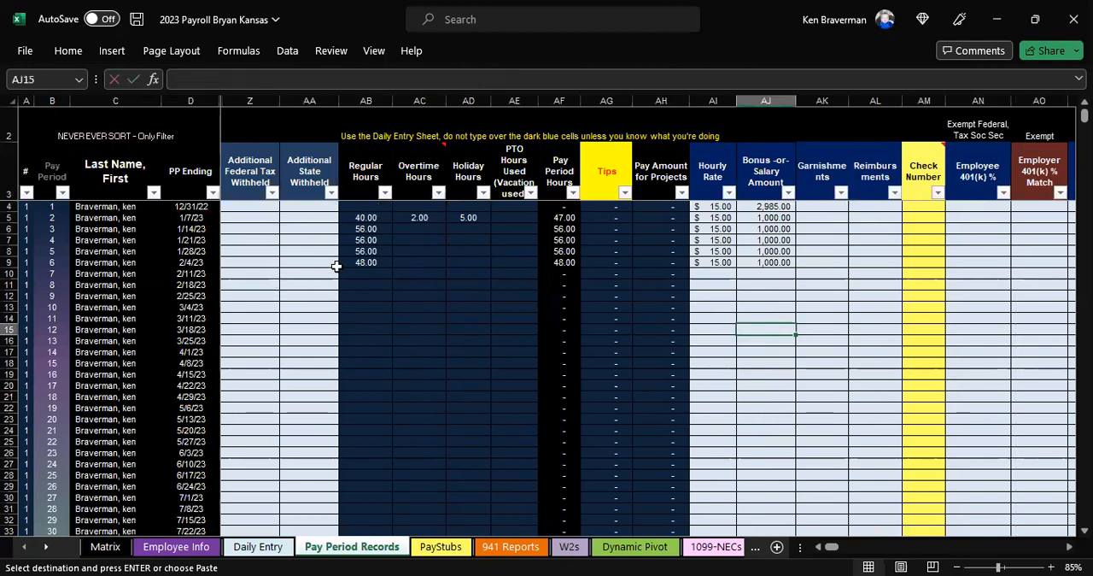
{"action": "left_click", "coordinate": [258, 547]}
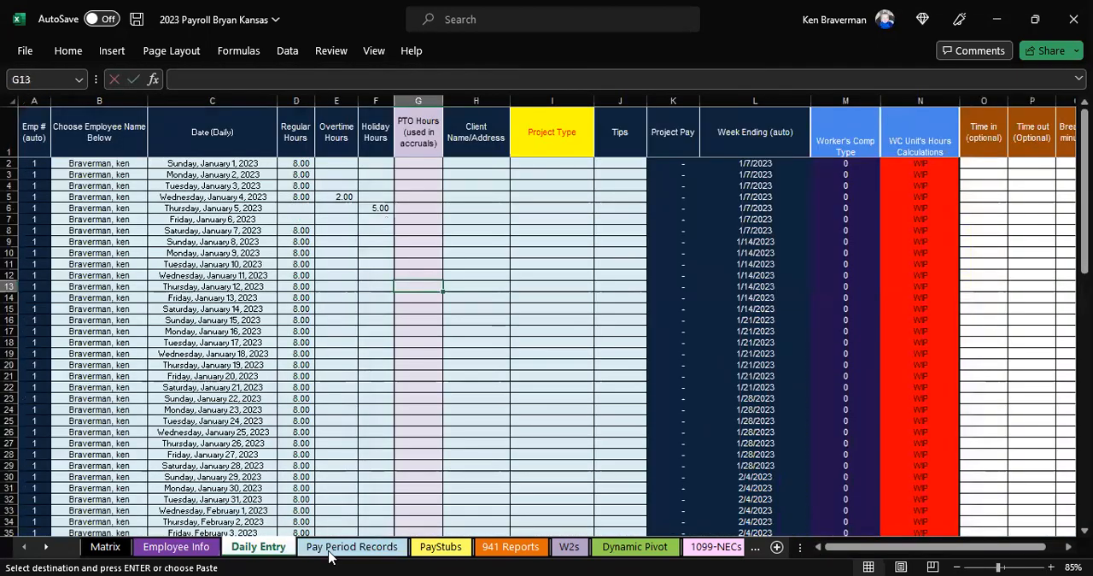
{"action": "left_click", "coordinate": [329, 551]}
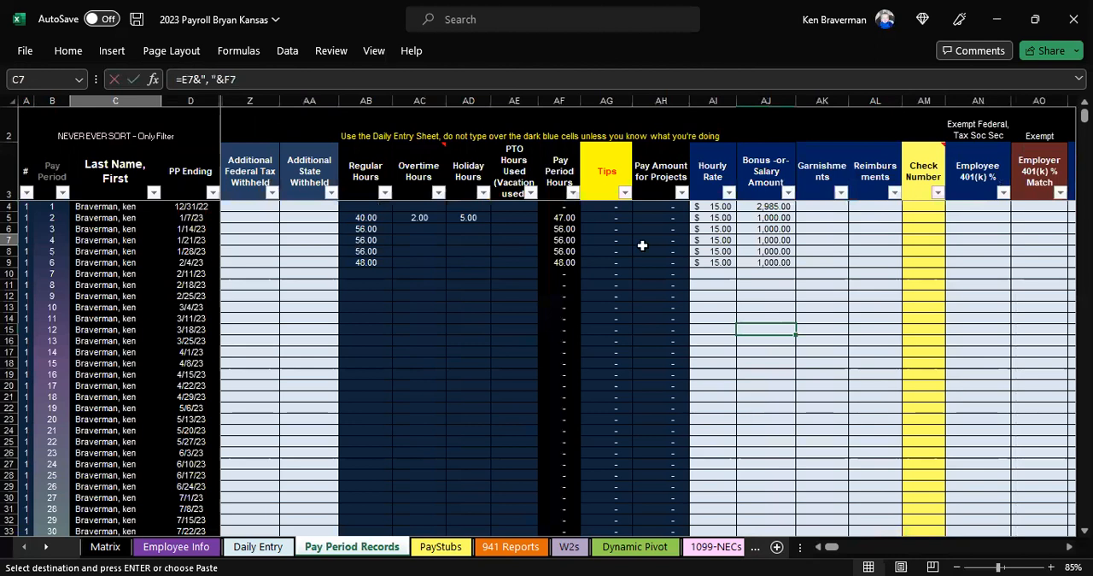
{"action": "left_click", "coordinate": [666, 230]}
{"action": "left_click", "coordinate": [731, 231]}
{"action": "left_click", "coordinate": [767, 229]}
{"action": "left_click", "coordinate": [837, 226]}
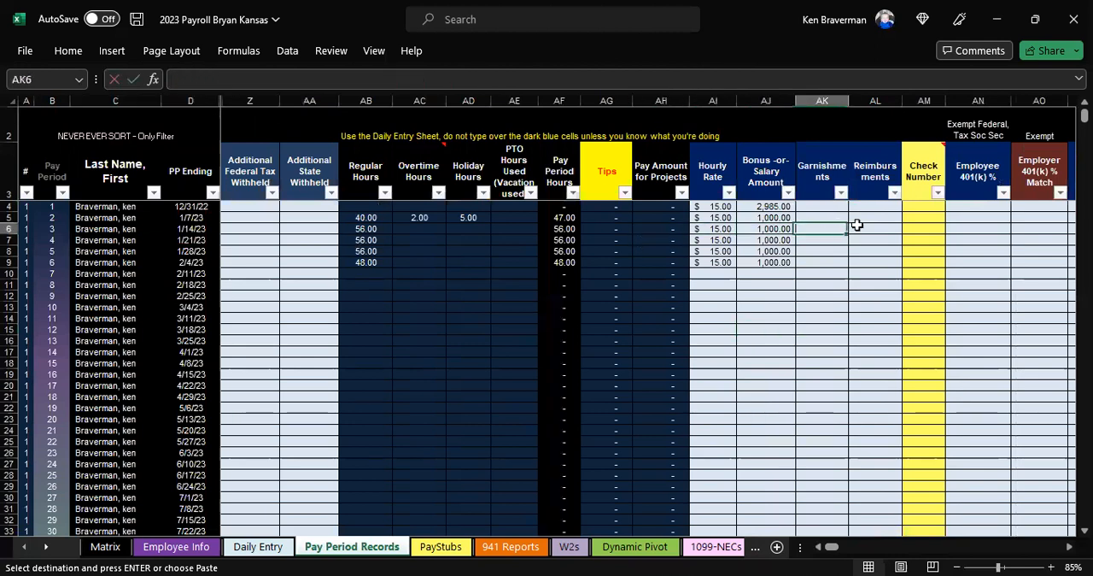
{"action": "left_click", "coordinate": [976, 251]}
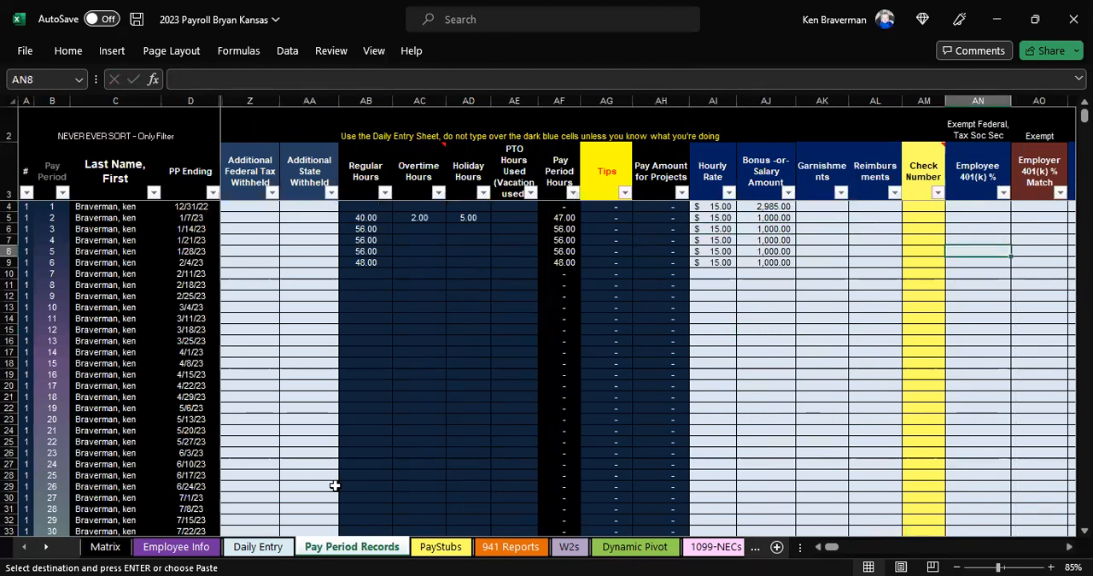
Step: On the PayStubs sheet, delete rows 27 to 29 for Employee Unemployment Contribution, State Disability Insurance and Paid Family & Medical Leave
{"action": "left_click", "coordinate": [439, 551]}
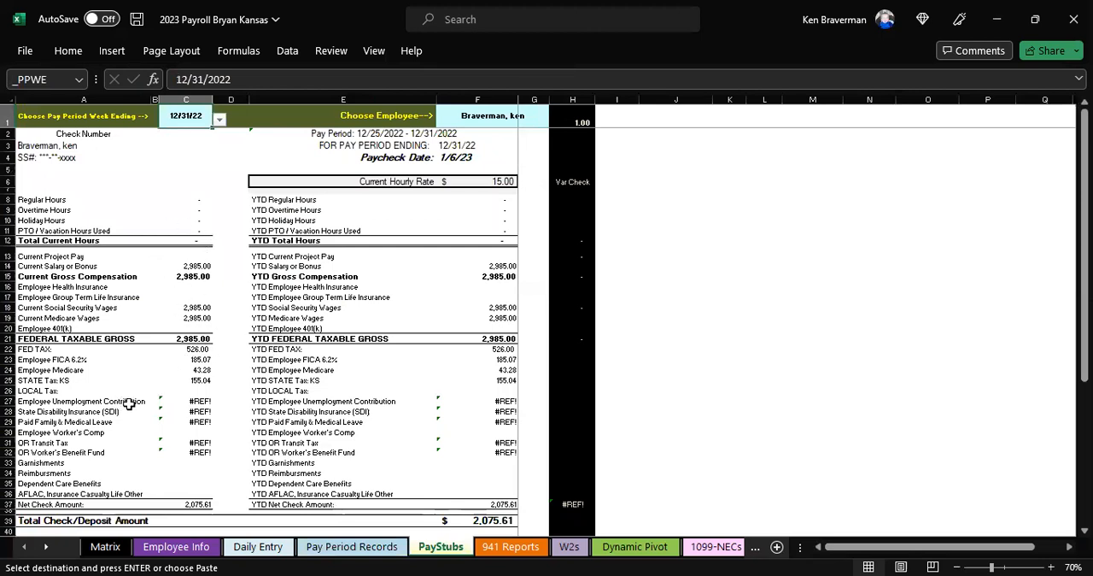
{"action": "scroll", "coordinate": [230, 386], "scroll_direction": "up", "scroll_amount": 1, "text": "ctrl"}
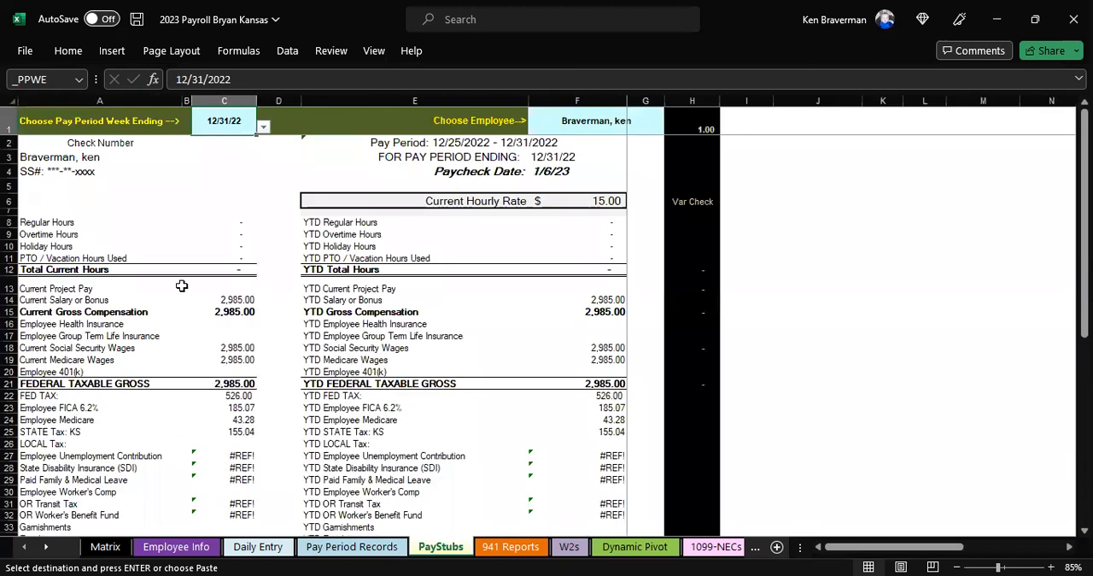
{"action": "scroll", "coordinate": [169, 246], "scroll_direction": "down", "scroll_amount": 1}
{"action": "scroll", "coordinate": [144, 206], "scroll_direction": "down", "scroll_amount": 3}
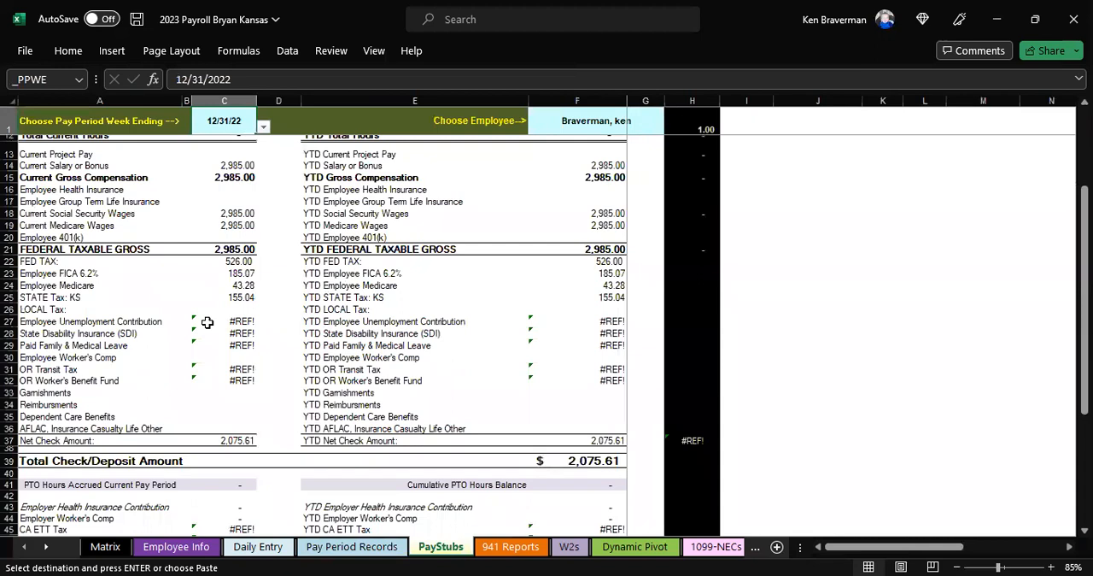
{"action": "left_click", "coordinate": [8, 321]}
{"action": "left_click_drag", "start_coordinate": [8, 321], "coordinate": [8, 345]}
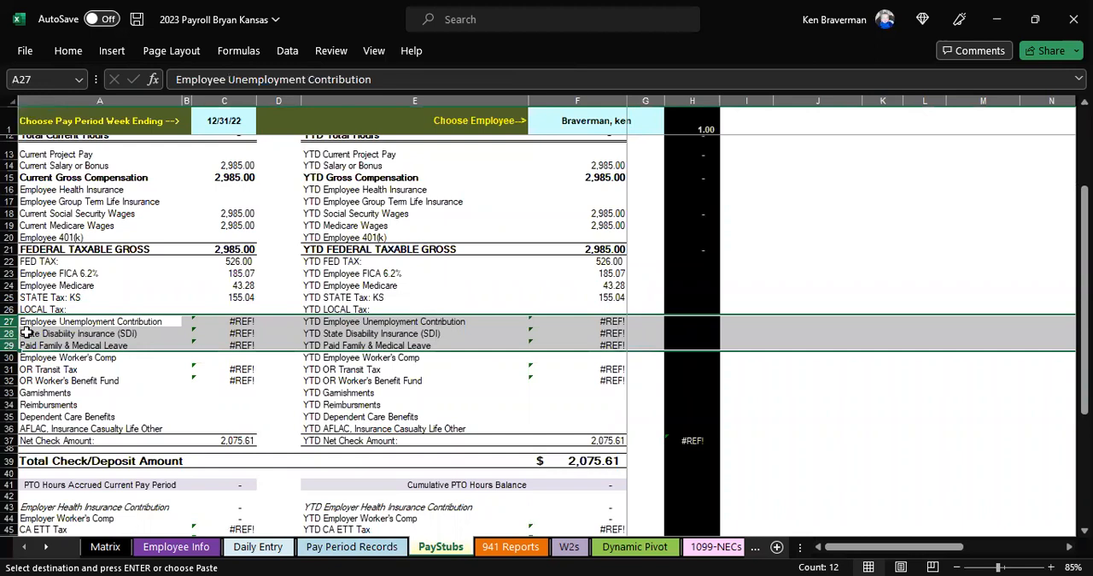
{"action": "right_click", "coordinate": [40, 326]}
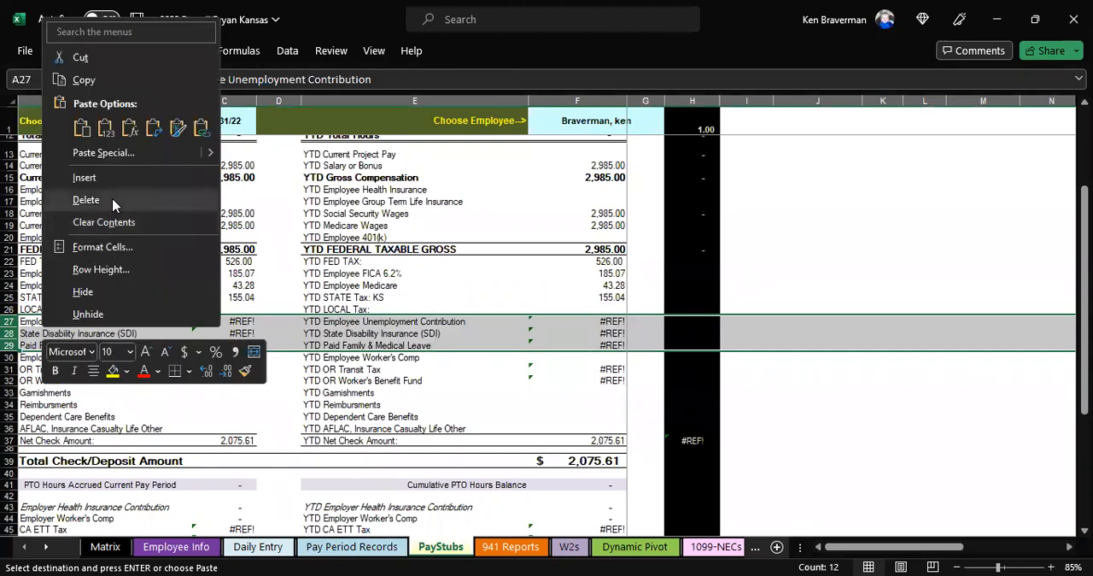
{"action": "left_click", "coordinate": [113, 205]}
Step: Delete the OR Transit Tax and OR Worker's Benefit Fund rows, 28 and 29, from the pay stub
{"action": "left_click", "coordinate": [9, 333]}
{"action": "left_click", "coordinate": [9, 321]}
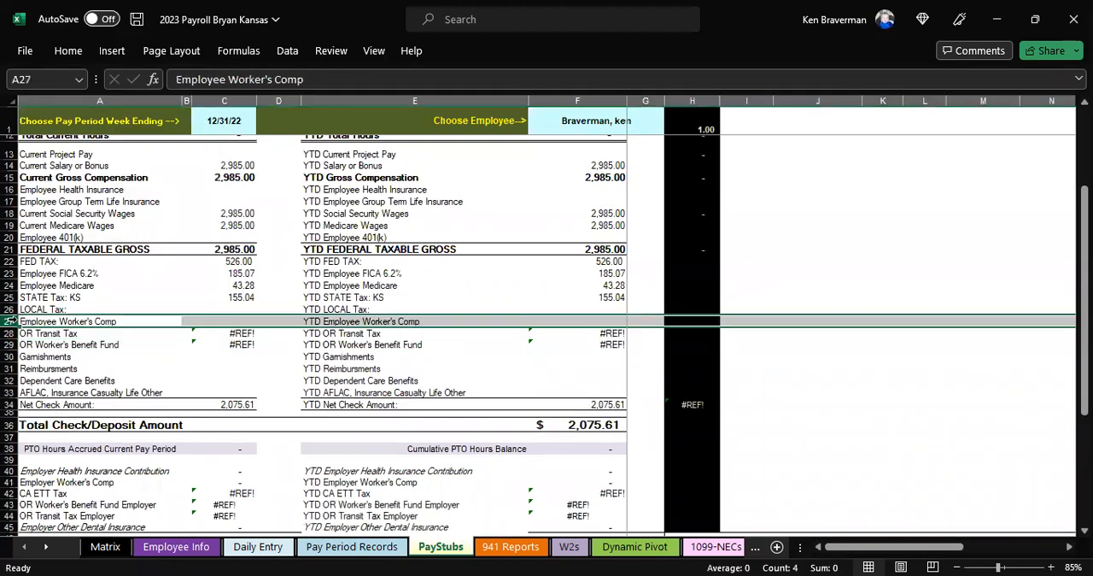
{"action": "left_click_drag", "start_coordinate": [8, 333], "coordinate": [65, 339]}
{"action": "right_click", "coordinate": [65, 339]}
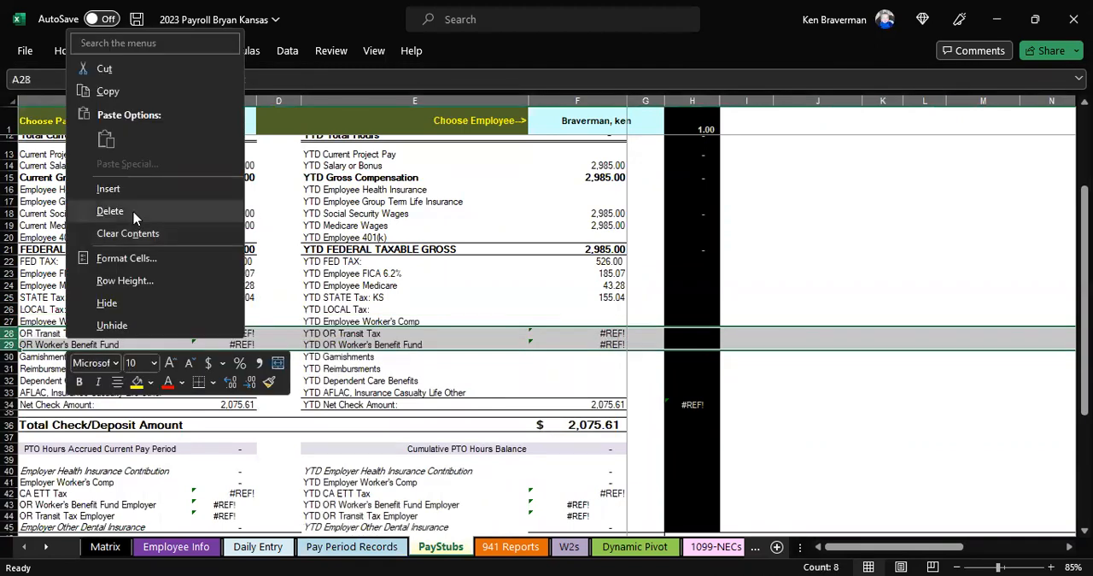
{"action": "left_click", "coordinate": [134, 219]}
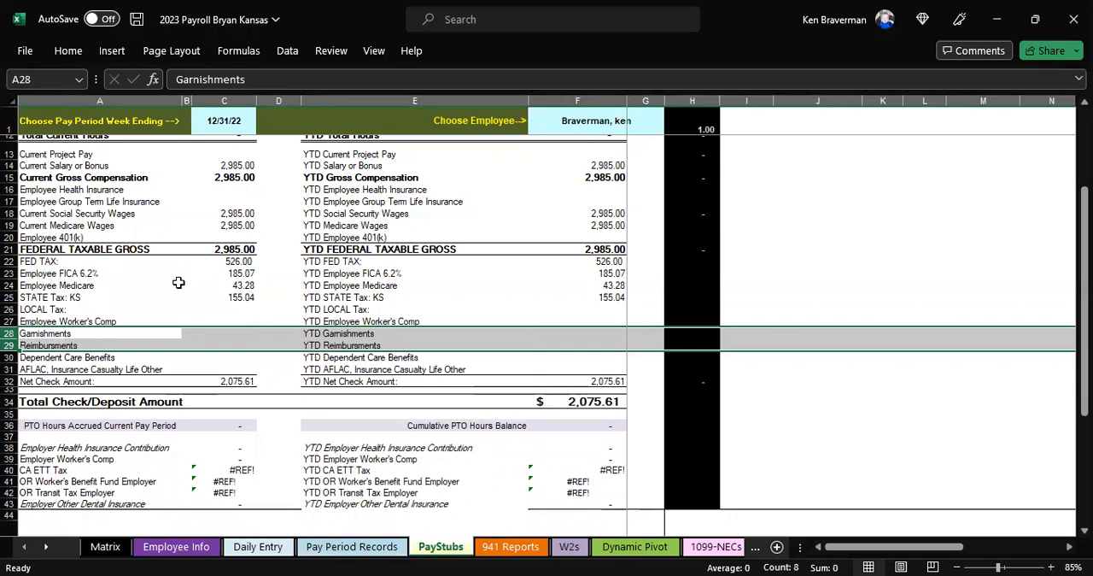
Step: Delete rows 40 to 42 of the pay stub, covering CA ETT Tax, OR Worker's Benefit Fund Employer and OR Transit Tax Employer
{"action": "scroll", "coordinate": [136, 281], "scroll_direction": "down", "scroll_amount": 1}
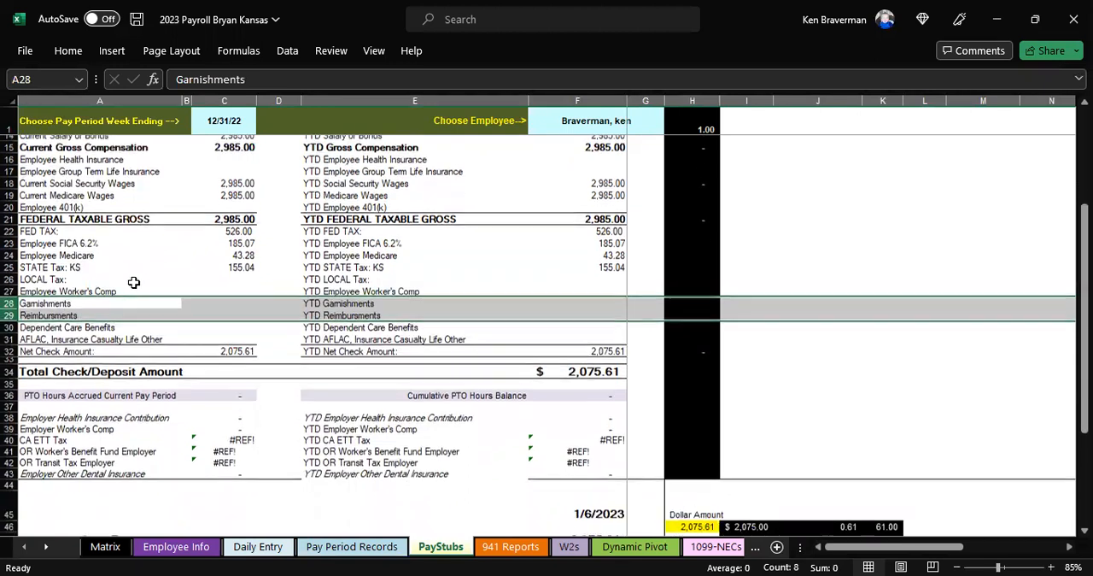
{"action": "left_click", "coordinate": [33, 335]}
{"action": "scroll", "coordinate": [128, 276], "scroll_direction": "up", "scroll_amount": 3}
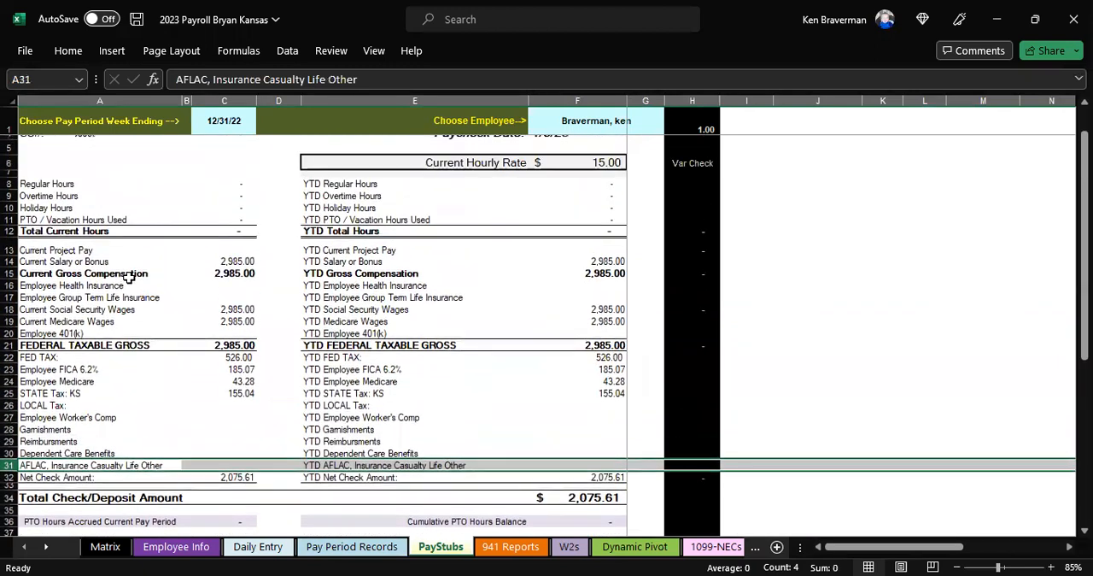
{"action": "scroll", "coordinate": [128, 276], "scroll_direction": "down", "scroll_amount": 4}
{"action": "left_click_drag", "start_coordinate": [10, 402], "coordinate": [12, 424]}
{"action": "right_click", "coordinate": [75, 413]}
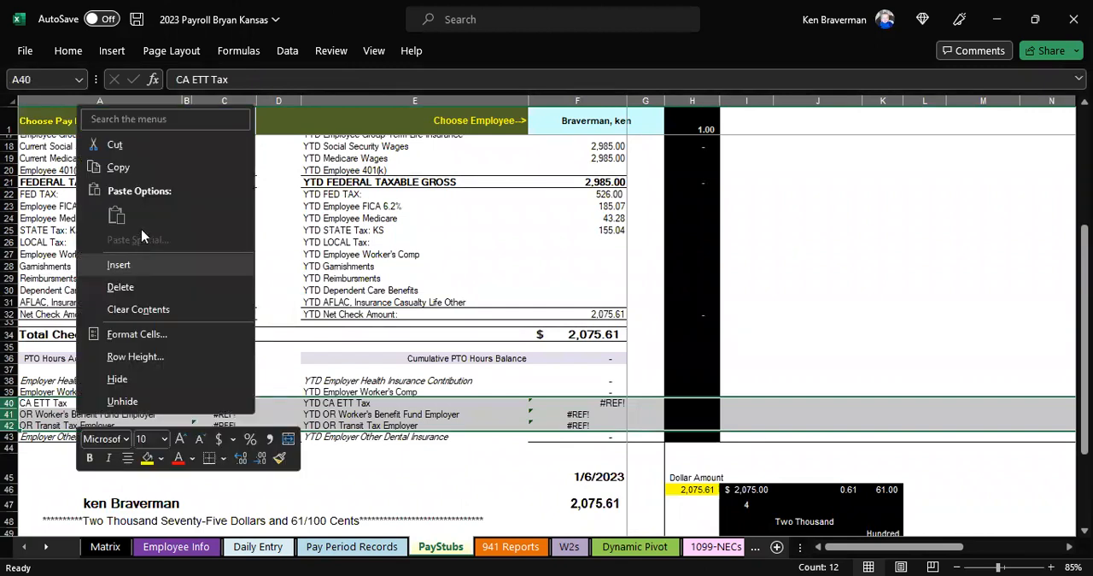
{"action": "left_click", "coordinate": [121, 287]}
Step: Review the cleaned-up pay stub and examine the formulas for federal taxable gross, federal tax and Kansas state tax
{"action": "left_click_drag", "start_coordinate": [419, 254], "coordinate": [419, 244]}
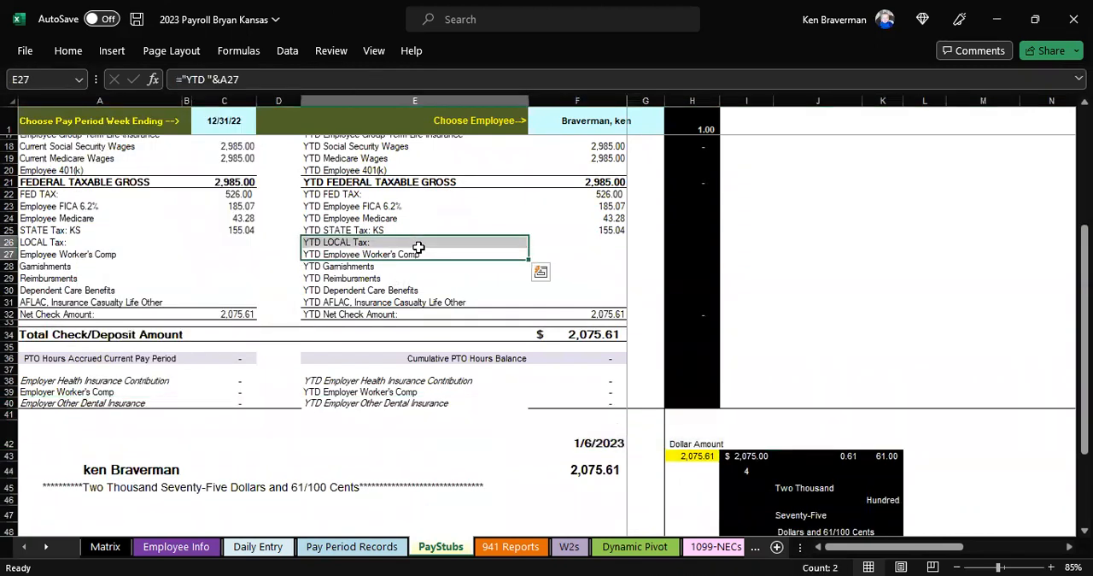
{"action": "scroll", "coordinate": [431, 269], "scroll_direction": "up", "scroll_amount": 2}
{"action": "scroll", "coordinate": [359, 200], "scroll_direction": "up", "scroll_amount": 3}
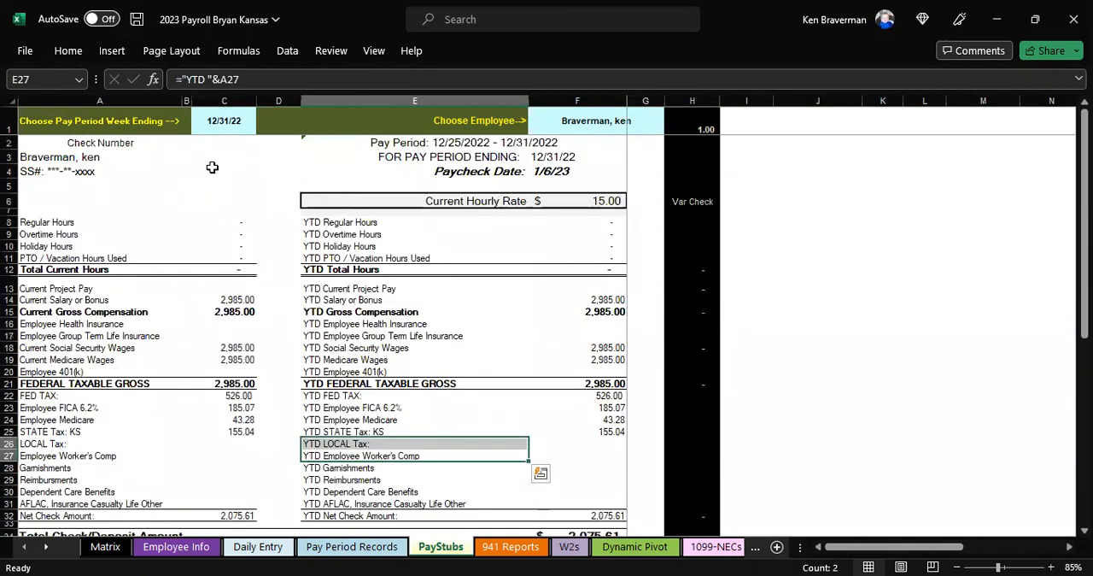
{"action": "scroll", "coordinate": [293, 313], "scroll_direction": "down", "scroll_amount": 2}
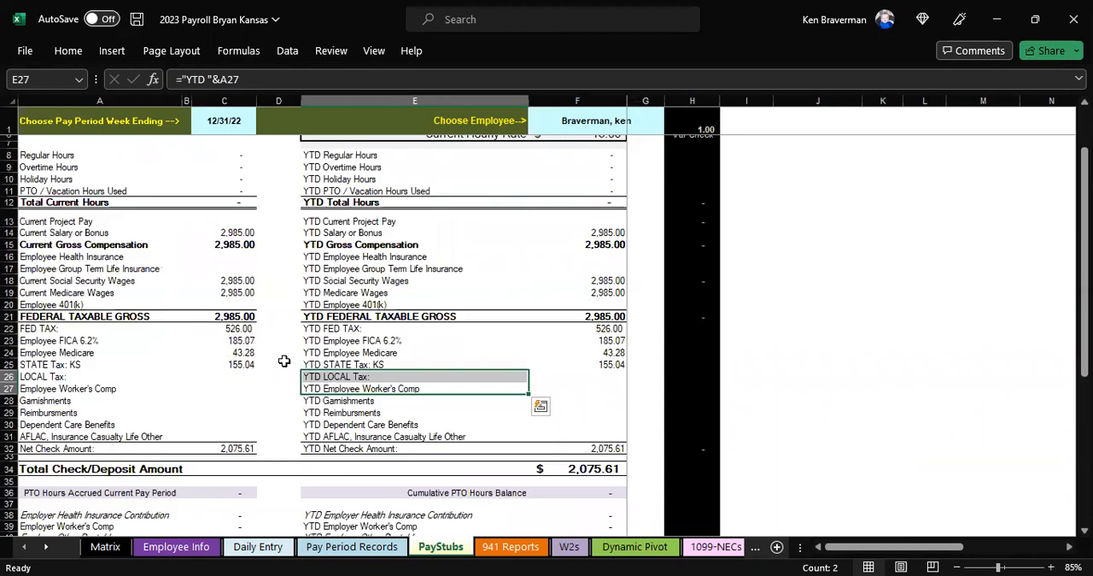
{"action": "left_click", "coordinate": [236, 316]}
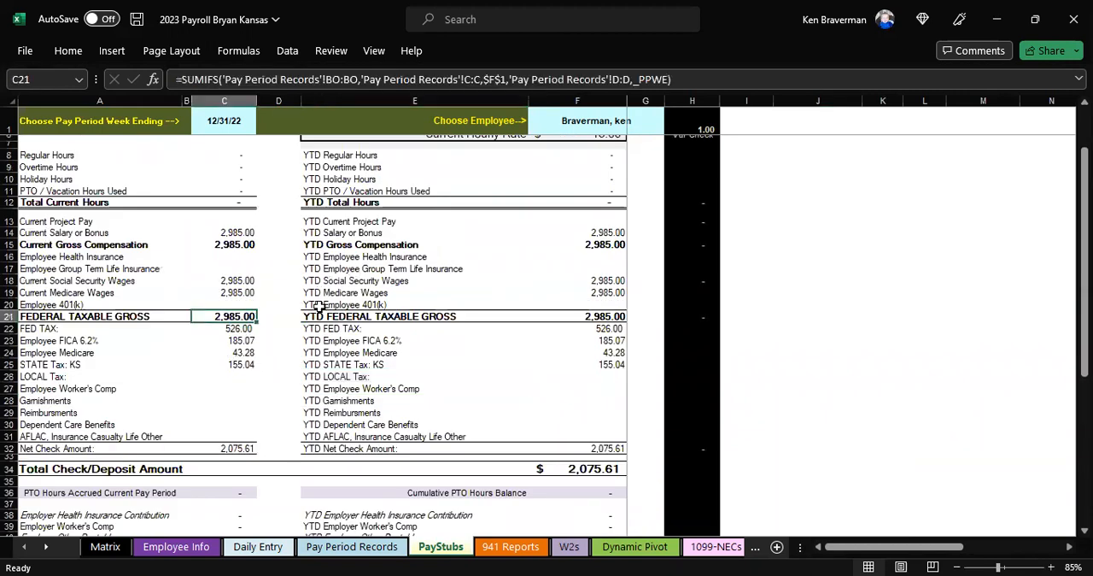
{"action": "left_click", "coordinate": [242, 332]}
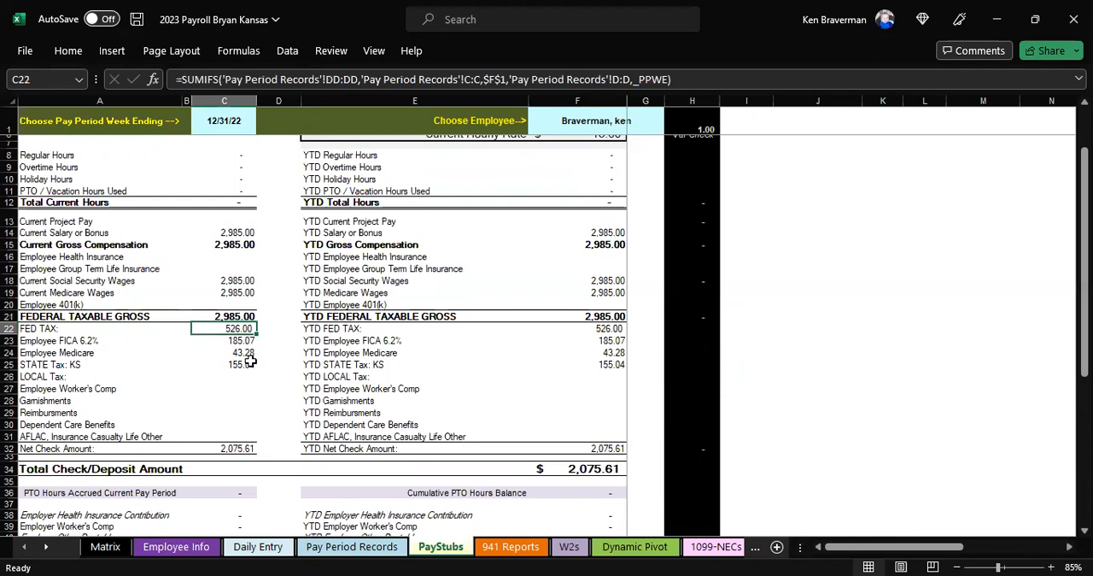
{"action": "left_click", "coordinate": [246, 363]}
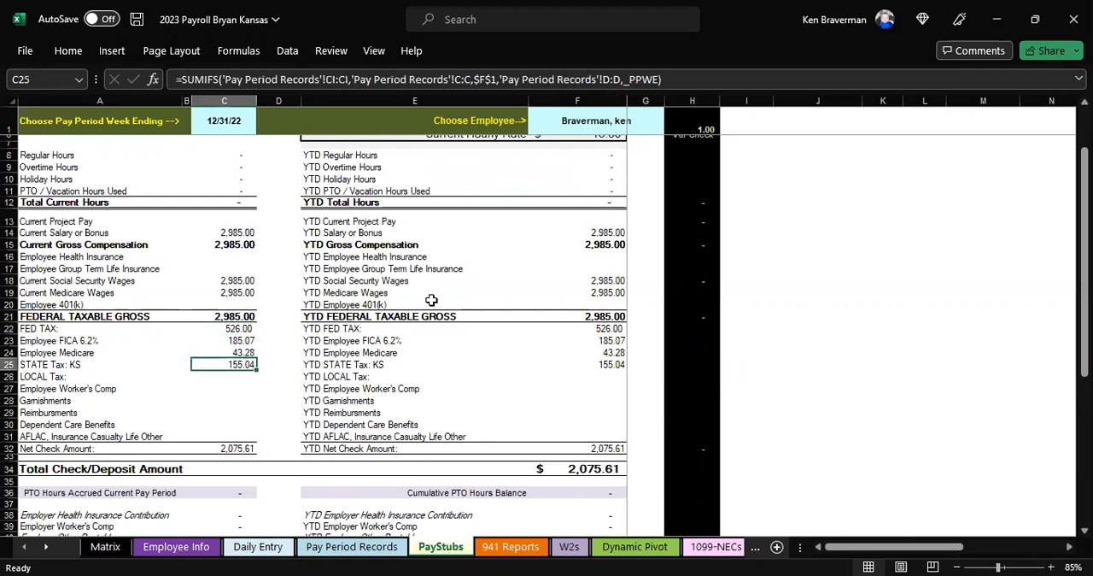
{"action": "scroll", "coordinate": [397, 270], "scroll_direction": "up", "scroll_amount": 2}
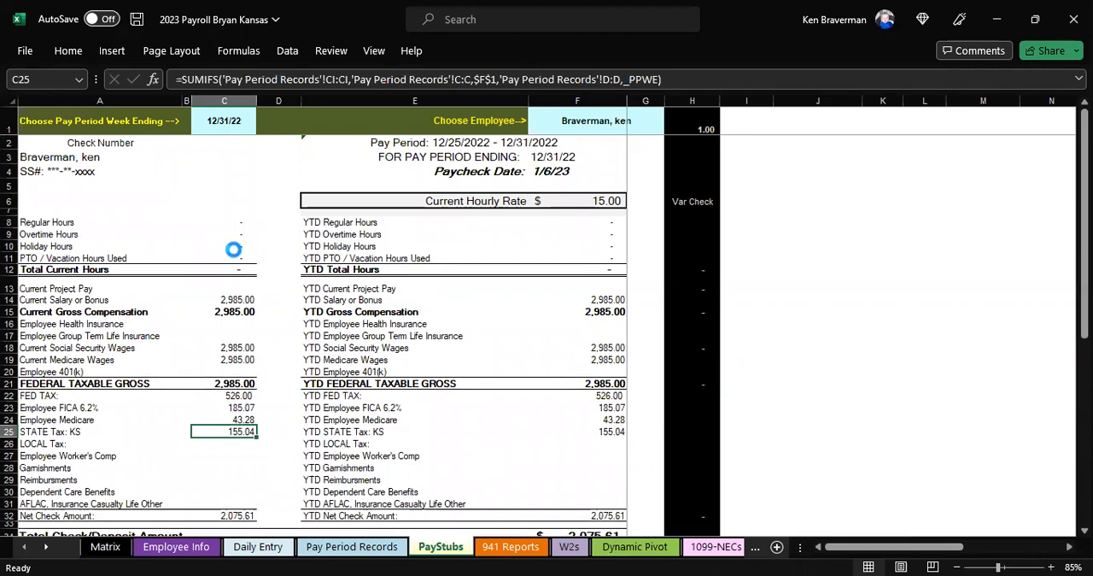
{"action": "scroll", "coordinate": [234, 247], "scroll_direction": "down", "scroll_amount": 1, "text": "ctrl"}
{"action": "scroll", "coordinate": [231, 305], "scroll_direction": "down", "scroll_amount": 4}
{"action": "scroll", "coordinate": [204, 305], "scroll_direction": "up", "scroll_amount": 4}
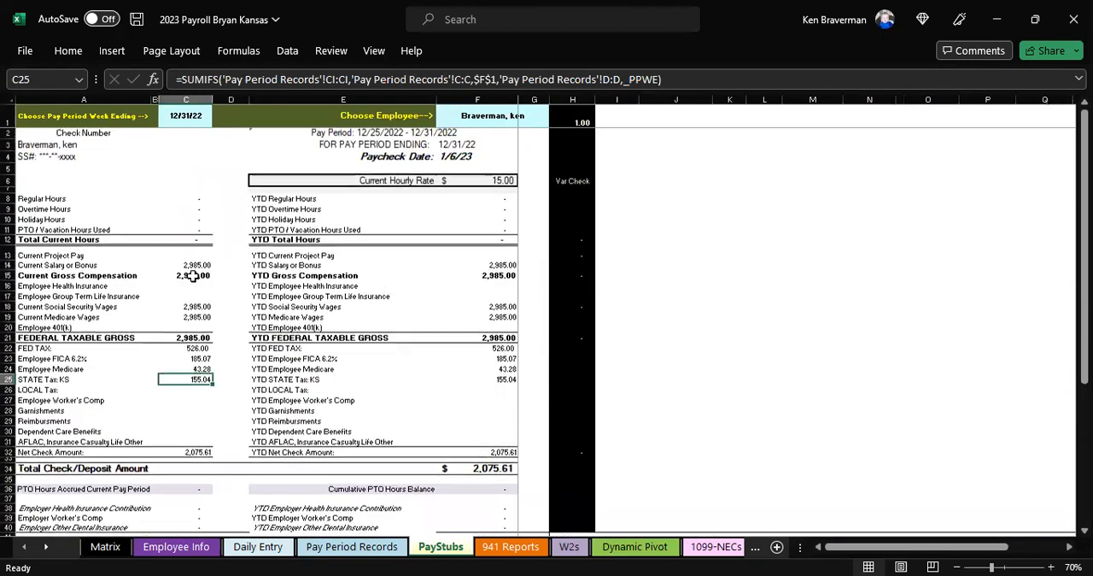
Step: Set the pay stub's pay period week ending to 1/7/23 and check the current and year-to-date tax amounts
{"action": "left_click", "coordinate": [129, 142]}
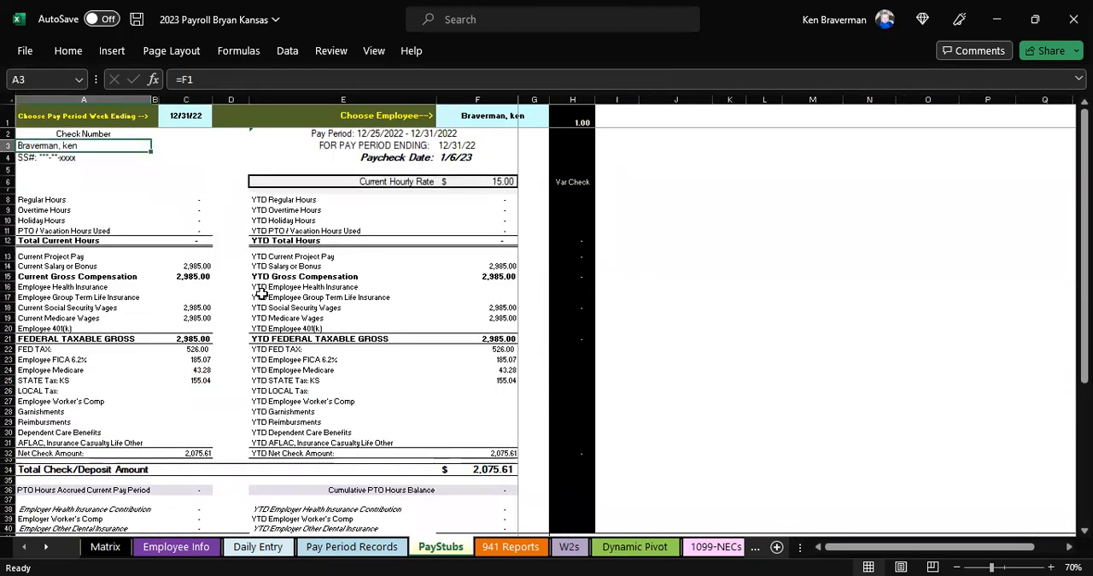
{"action": "left_click", "coordinate": [502, 118]}
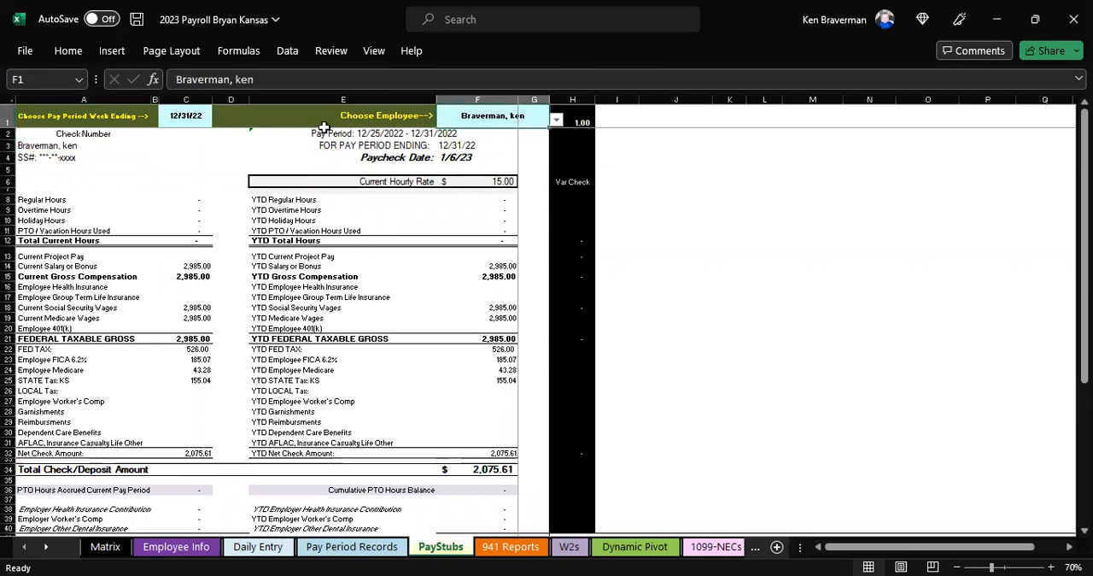
{"action": "left_click", "coordinate": [188, 116]}
{"action": "left_click", "coordinate": [218, 119]}
{"action": "left_click", "coordinate": [213, 143]}
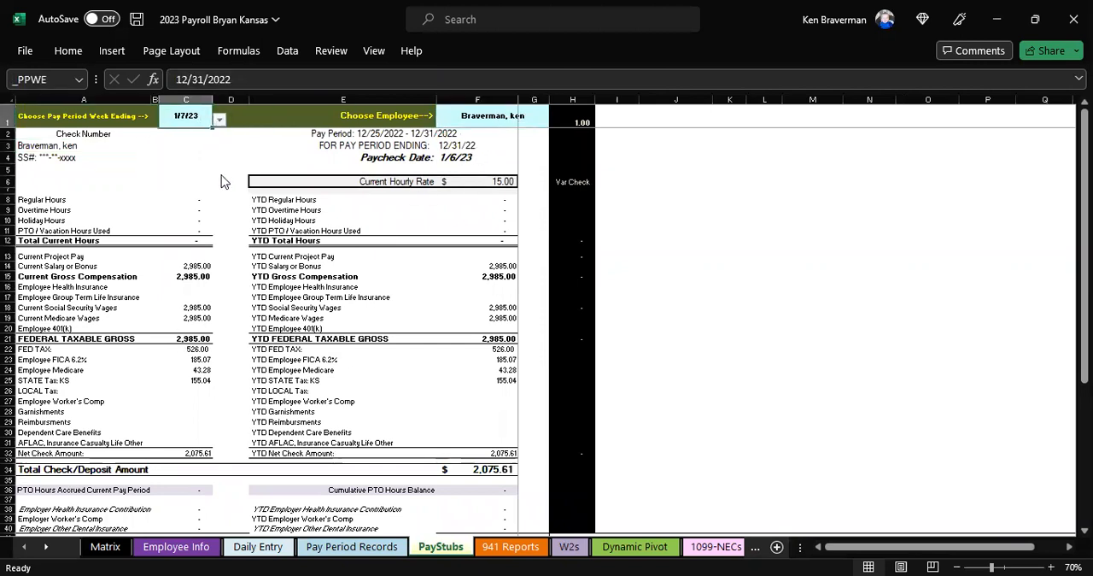
{"action": "left_click_drag", "start_coordinate": [203, 361], "coordinate": [201, 375]}
{"action": "left_click_drag", "start_coordinate": [477, 360], "coordinate": [479, 380]}
{"action": "left_click", "coordinate": [568, 412]}
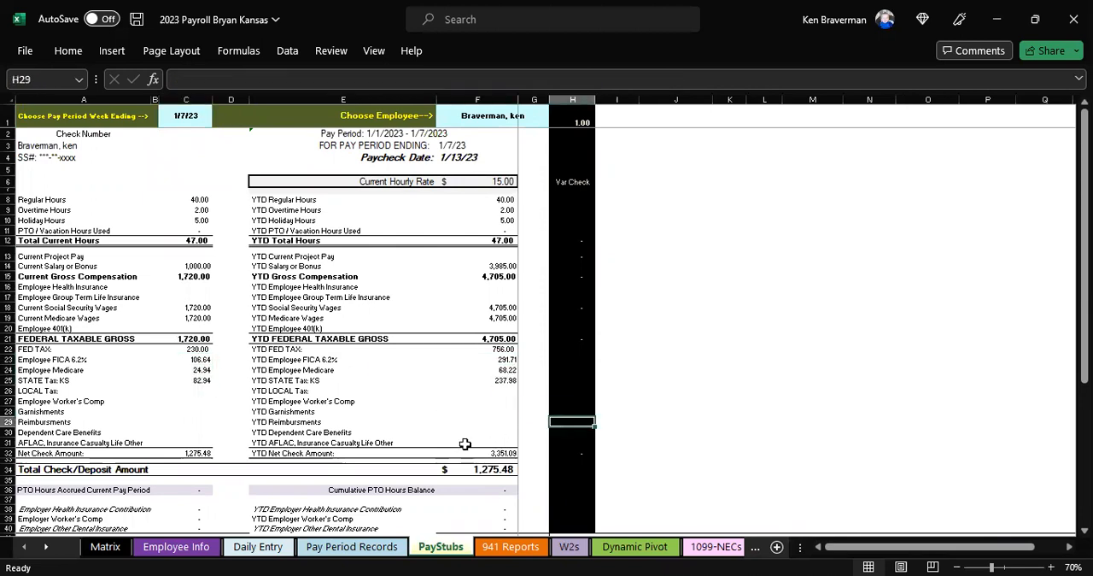
{"action": "scroll", "coordinate": [453, 446], "scroll_direction": "down", "scroll_amount": 3}
{"action": "scroll", "coordinate": [366, 313], "scroll_direction": "up", "scroll_amount": 3}
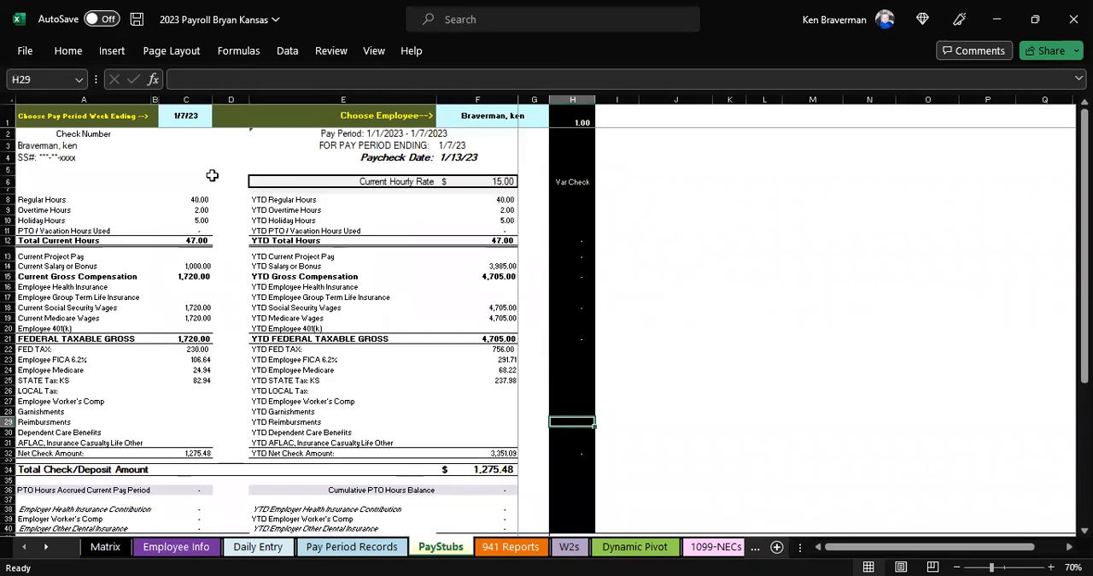
Step: On the 941 Reports sheet, delete the Employee Detail table's cells for employees 21 and up, above the totals row, shifting cells up
{"action": "left_click", "coordinate": [511, 545]}
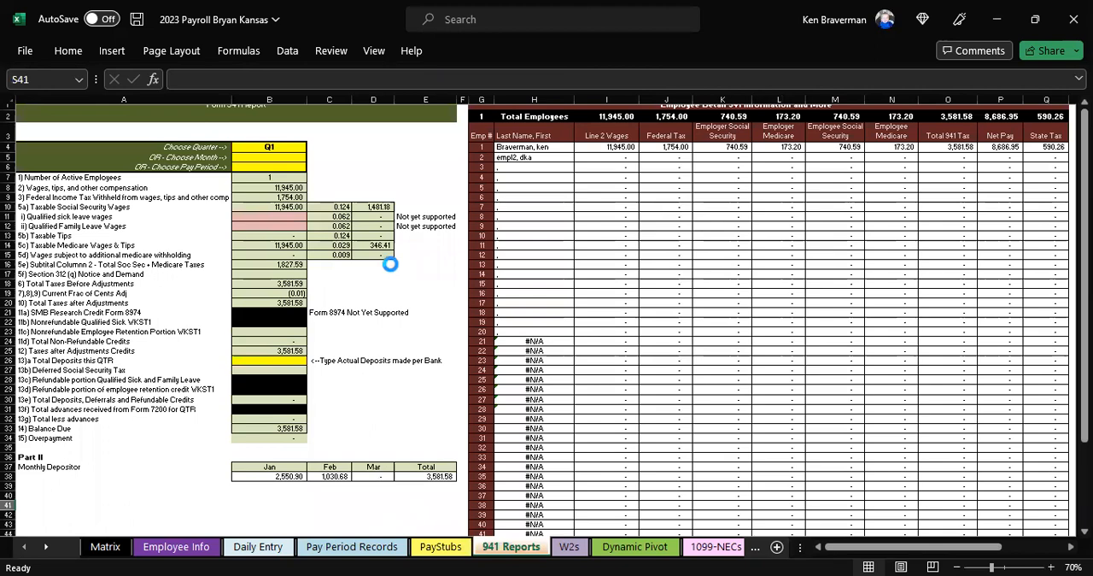
{"action": "scroll", "coordinate": [393, 271], "scroll_direction": "down", "scroll_amount": 3}
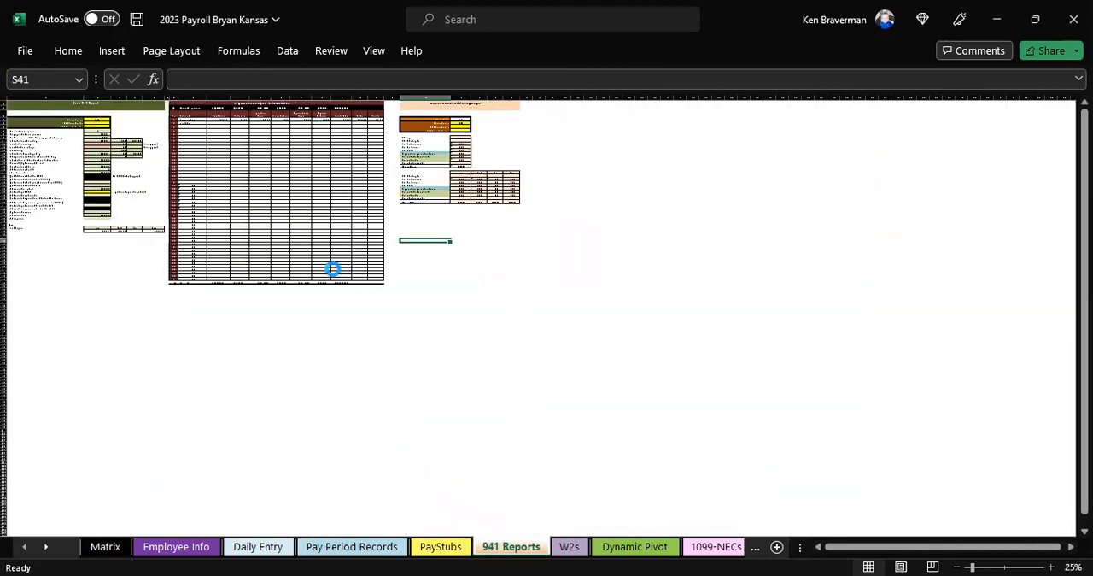
{"action": "scroll", "coordinate": [333, 269], "scroll_direction": "up", "scroll_amount": 1}
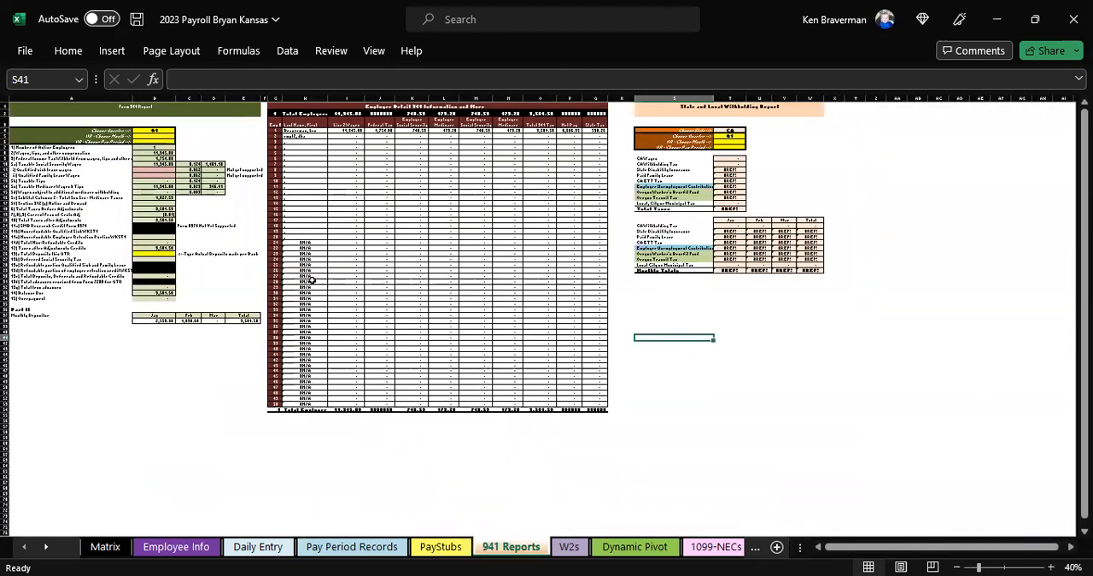
{"action": "left_click_drag", "start_coordinate": [275, 243], "coordinate": [570, 278]}
{"action": "left_click", "coordinate": [313, 236]}
{"action": "key", "text": "shift+Right"}
{"action": "key", "text": "shift+Right"}
{"action": "key", "text": "shift+Right"}
{"action": "key", "text": "shift+Right"}
{"action": "key", "text": "shift+Right"}
{"action": "key", "text": "shift+Right"}
{"action": "key", "text": "shift+Right"}
{"action": "key", "text": "shift+Right"}
{"action": "key", "text": "shift+Down"}
{"action": "key", "text": "shift+Down"}
{"action": "key", "text": "shift+Down"}
{"action": "key", "text": "shift+Down"}
{"action": "key", "text": "shift+Down"}
{"action": "key", "text": "shift+Down"}
{"action": "key", "text": "shift+Down"}
{"action": "key", "text": "shift+Down"}
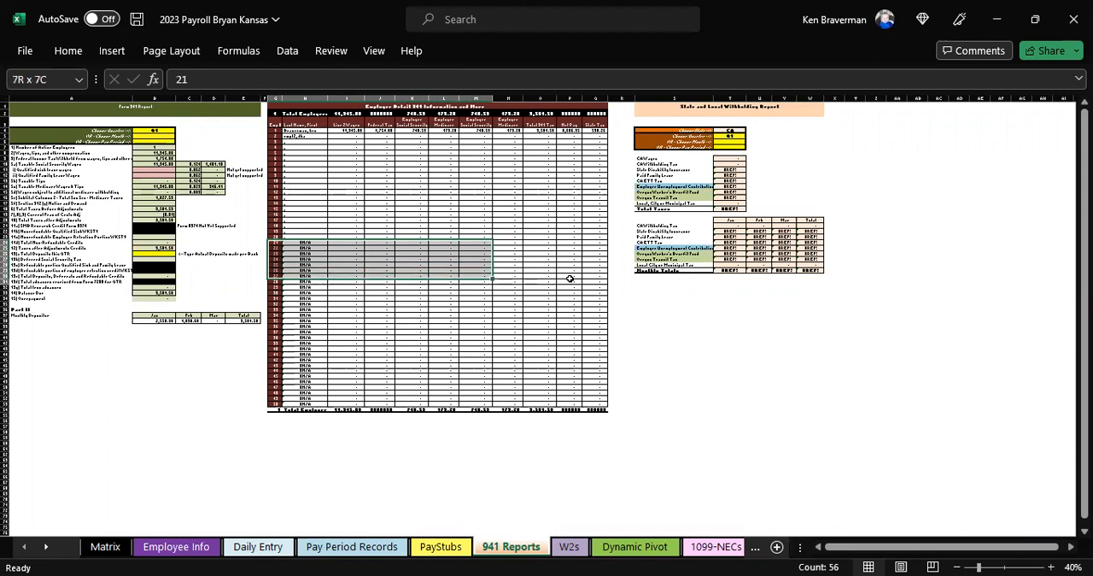
{"action": "key", "text": "shift+Left"}
{"action": "key", "text": "shift+Down"}
{"action": "key", "text": "shift+Down"}
{"action": "key", "text": "shift+Down"}
{"action": "key", "text": "shift+Down"}
{"action": "key", "text": "shift+Down"}
{"action": "key", "text": "shift+Down"}
{"action": "key", "text": "shift+Down"}
{"action": "key", "text": "shift+Down"}
{"action": "key", "text": "shift+Down"}
{"action": "key", "text": "shift+Down"}
{"action": "key", "text": "shift+Down"}
{"action": "key", "text": "shift+Down"}
{"action": "key", "text": "shift+Down"}
{"action": "key", "text": "shift+Down"}
{"action": "key", "text": "shift+Down"}
{"action": "key", "text": "shift+Down"}
{"action": "key", "text": "shift+Down"}
{"action": "key", "text": "shift+Down"}
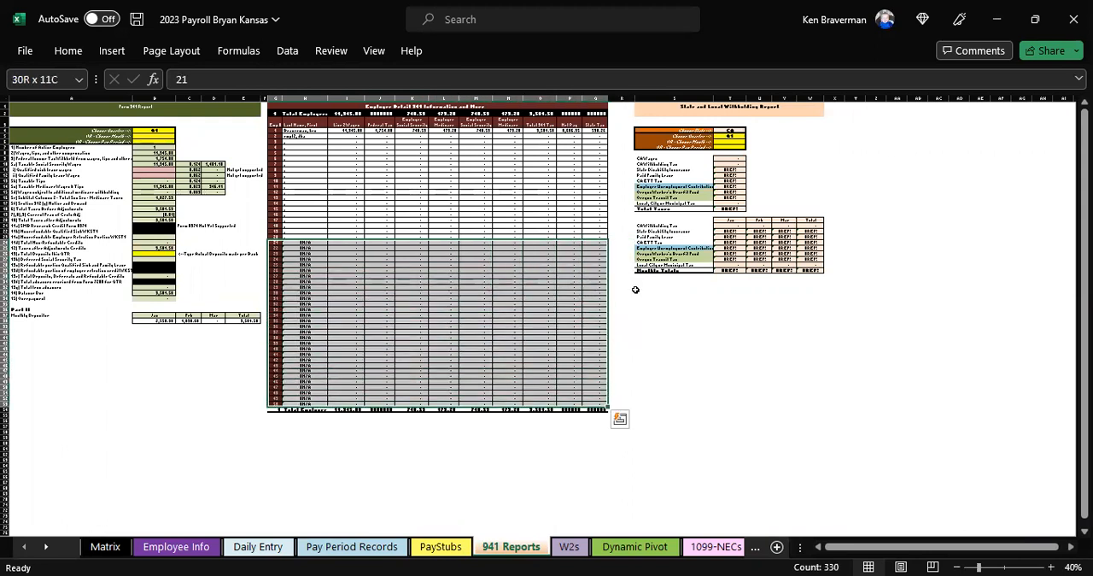
{"action": "right_click", "coordinate": [475, 334]}
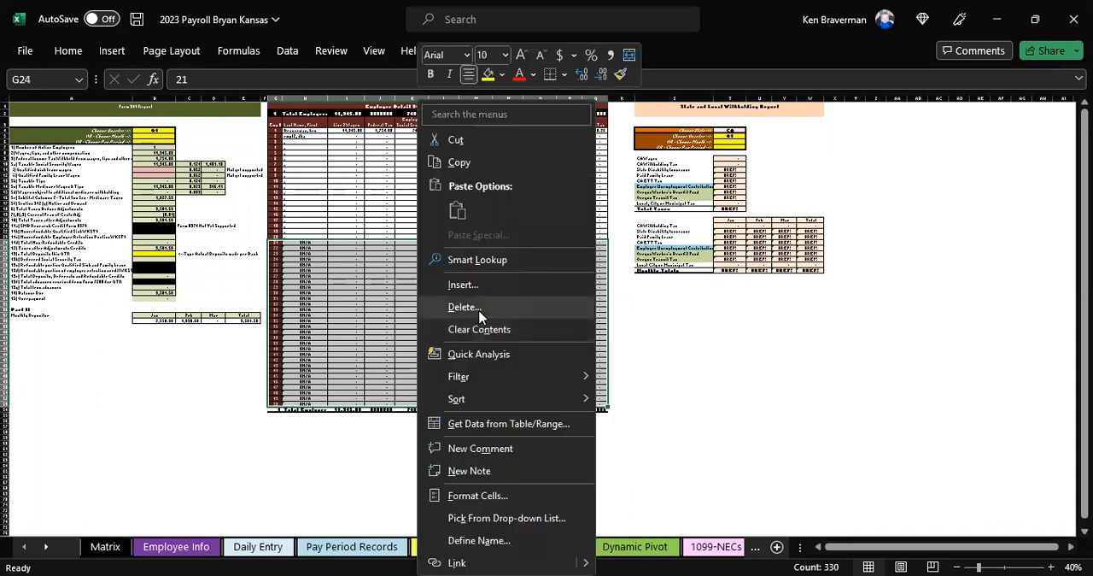
{"action": "left_click", "coordinate": [464, 307]}
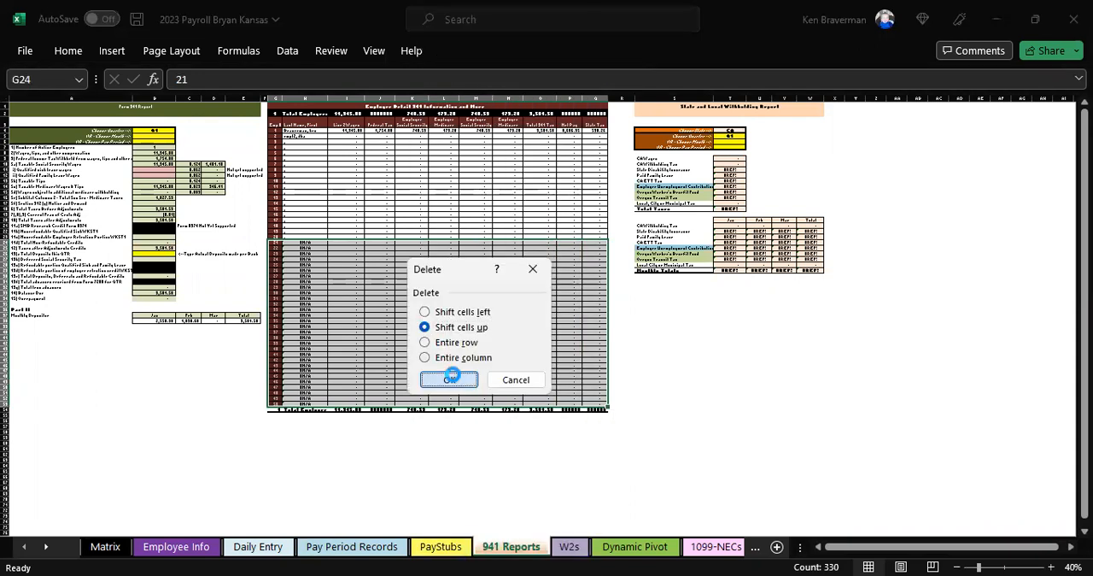
{"action": "left_click", "coordinate": [450, 378]}
{"action": "scroll", "coordinate": [479, 327], "scroll_direction": "up", "scroll_amount": 2}
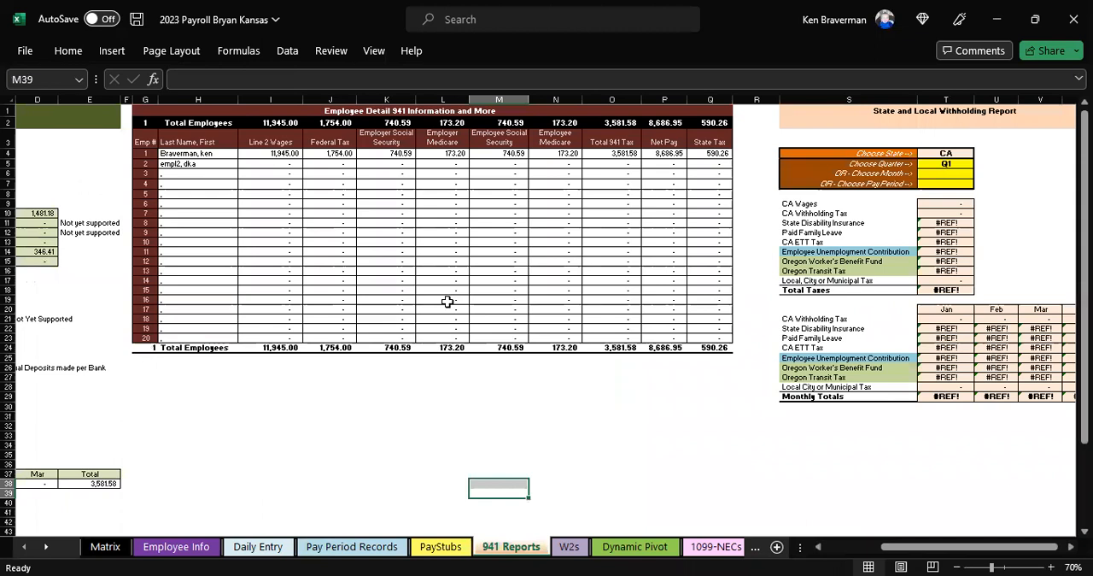
Step: Preview the Form 941 report for Q2, return it to Q1 and review its line descriptions from number of active employees to overpayment
{"action": "left_click_drag", "start_coordinate": [938, 551], "coordinate": [883, 551]}
{"action": "left_click", "coordinate": [295, 156]}
{"action": "left_click", "coordinate": [312, 154]}
{"action": "left_click", "coordinate": [281, 174]}
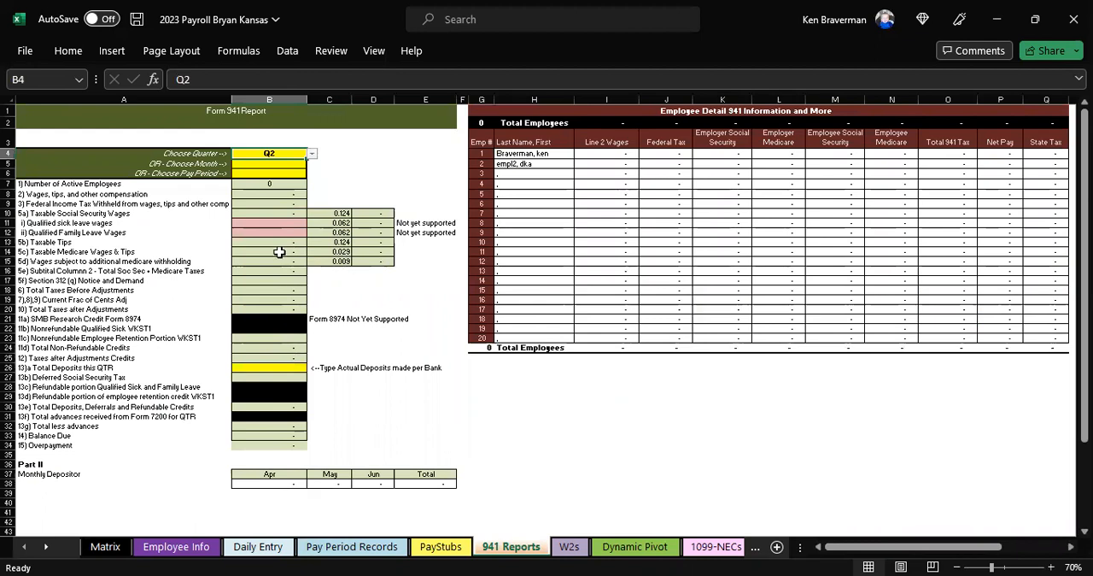
{"action": "left_click", "coordinate": [312, 154]}
{"action": "left_click", "coordinate": [306, 164]}
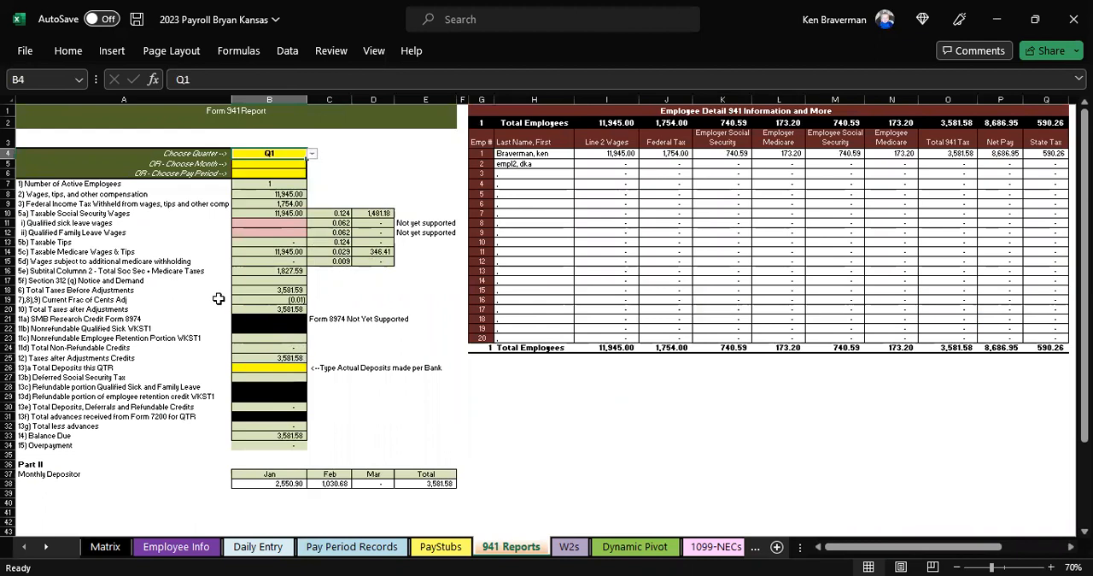
{"action": "left_click_drag", "start_coordinate": [102, 185], "coordinate": [92, 442]}
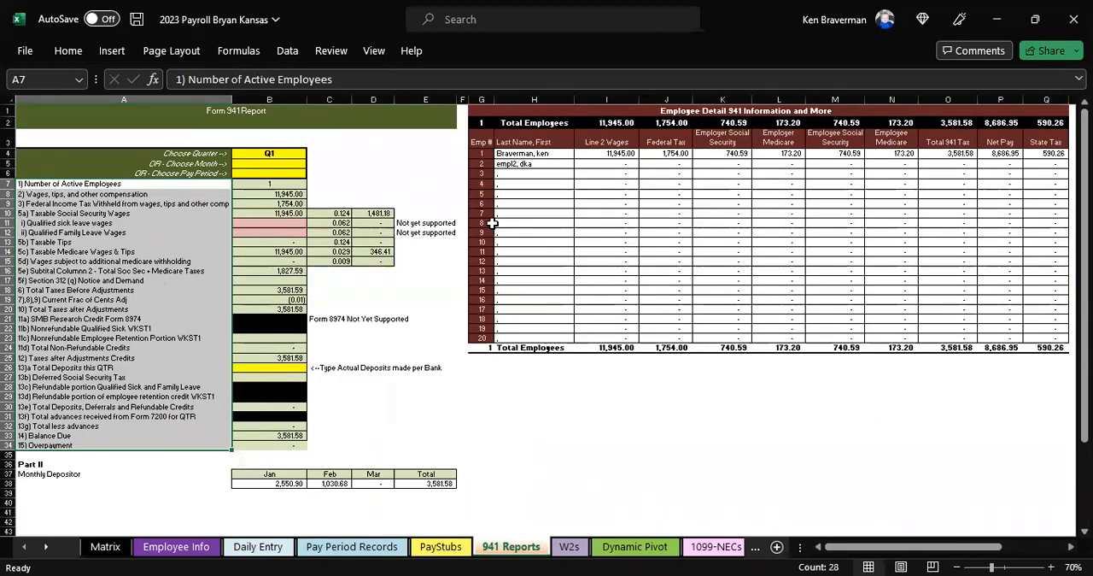
Step: In the State and Local Withholding Report on the 941 Reports sheet, set the chosen state to KS
{"action": "left_click", "coordinate": [327, 173]}
{"action": "key", "text": "Down"}
{"action": "key", "text": "Down"}
{"action": "key", "text": "Right"}
{"action": "key", "text": "Right"}
{"action": "key", "text": "Right"}
{"action": "key", "text": "Right"}
{"action": "key", "text": "Right"}
{"action": "key", "text": "Right"}
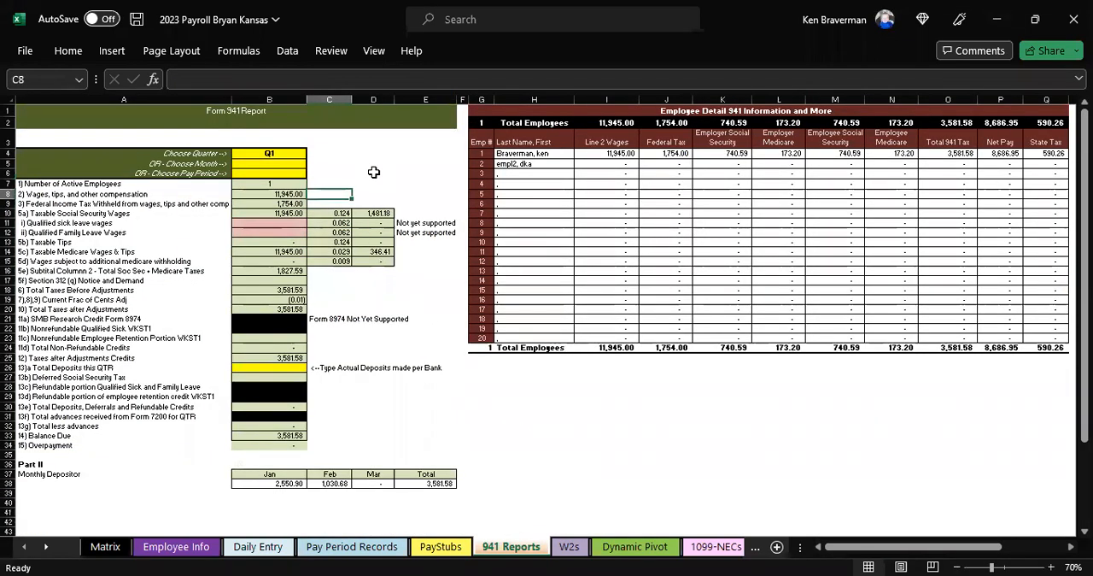
{"action": "key", "text": "Right"}
{"action": "key", "text": "Right"}
{"action": "key", "text": "Right"}
{"action": "key", "text": "Right"}
{"action": "key", "text": "Right"}
{"action": "key", "text": "Right"}
{"action": "key", "text": "Right"}
{"action": "key", "text": "Right"}
{"action": "key", "text": "Right"}
{"action": "key", "text": "Right"}
{"action": "key", "text": "Right"}
{"action": "key", "text": "Right"}
{"action": "key", "text": "Right"}
{"action": "key", "text": "Right"}
{"action": "key", "text": "Right"}
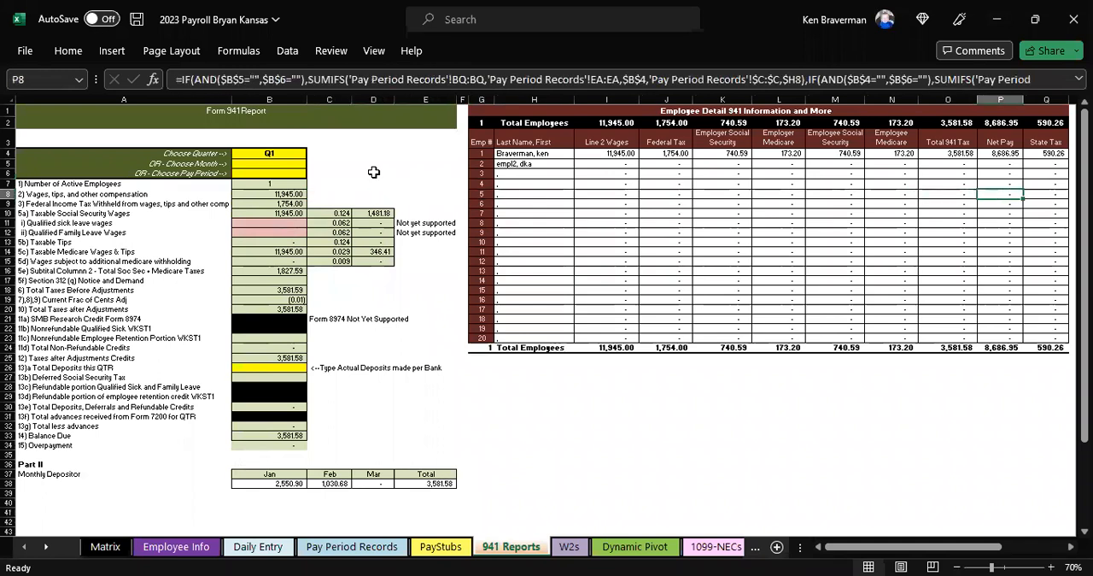
{"action": "key", "text": "Right"}
{"action": "key", "text": "Right"}
{"action": "key", "text": "Right"}
{"action": "key", "text": "Right"}
{"action": "key", "text": "Right"}
{"action": "key", "text": "Right"}
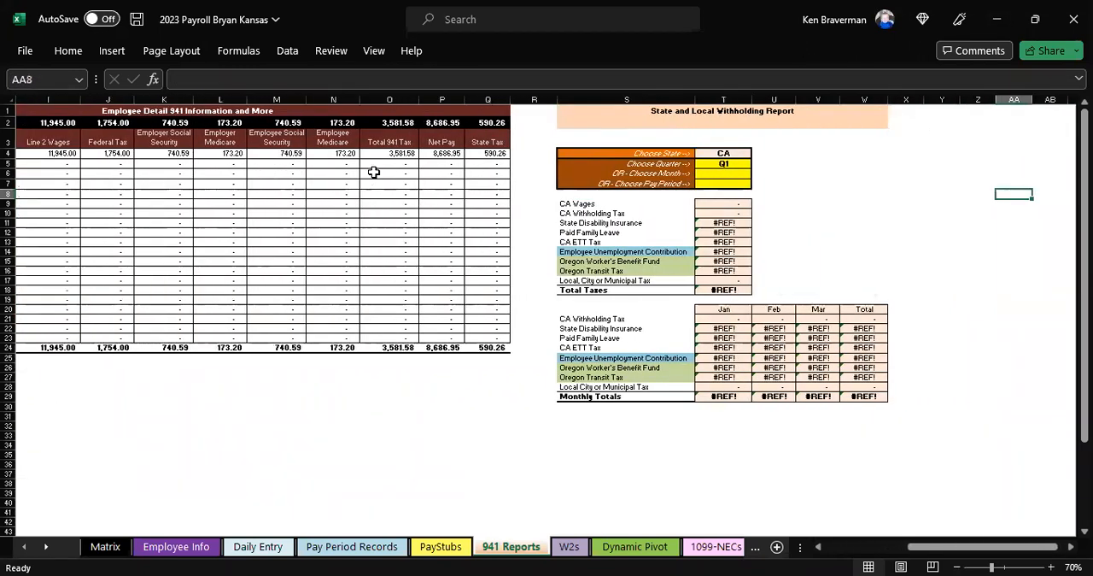
{"action": "left_click", "coordinate": [670, 152]}
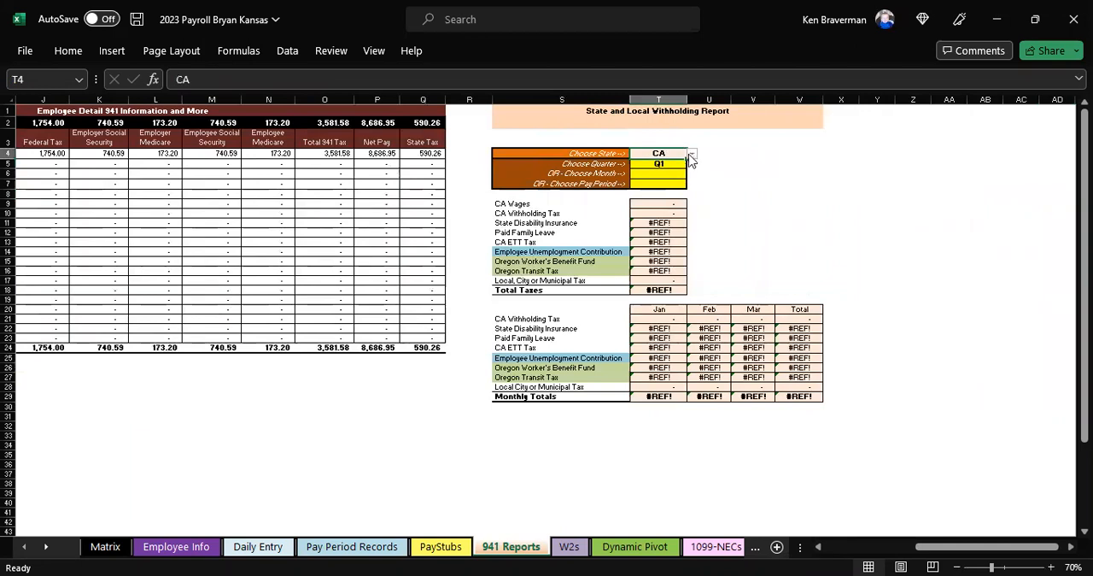
{"action": "left_click", "coordinate": [692, 156]}
{"action": "left_click", "coordinate": [681, 169]}
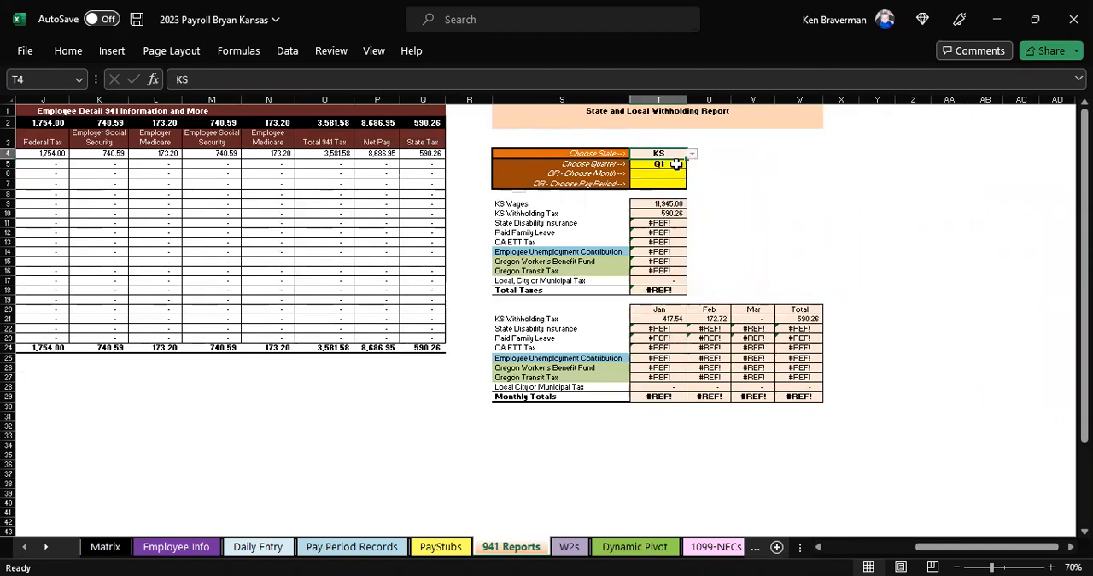
Step: Delete the State Disability Insurance through Oregon Transit Tax lines from the withholding report's summary table, shifting cells up
{"action": "scroll", "coordinate": [783, 219], "scroll_direction": "up", "scroll_amount": 1, "text": "ctrl"}
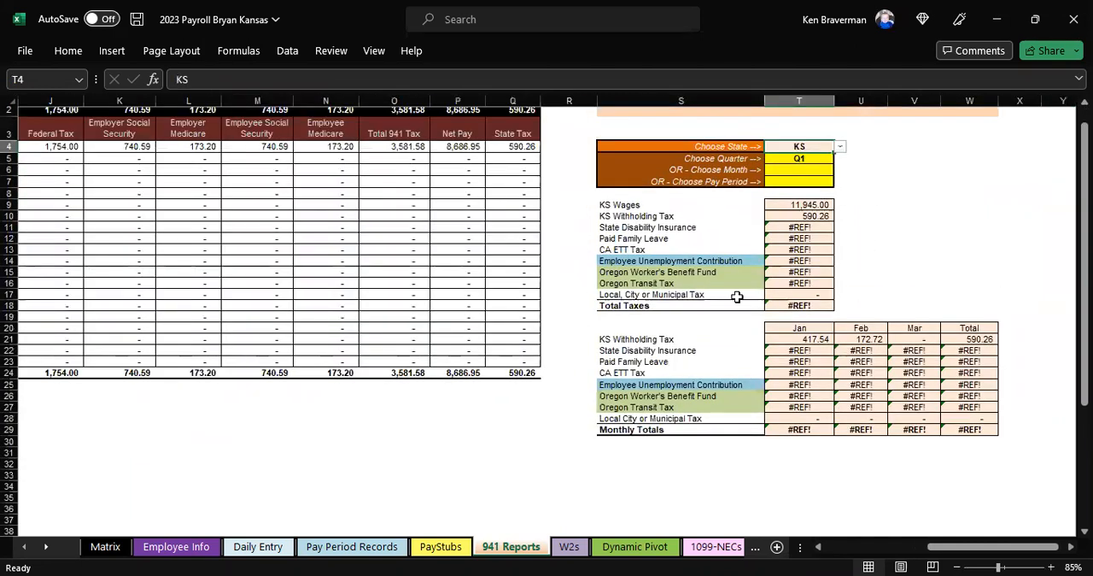
{"action": "left_click", "coordinate": [697, 229]}
{"action": "key", "text": "shift+Down"}
{"action": "key", "text": "shift+Down"}
{"action": "key", "text": "shift+Down"}
{"action": "key", "text": "shift+Down"}
{"action": "key", "text": "shift+Down"}
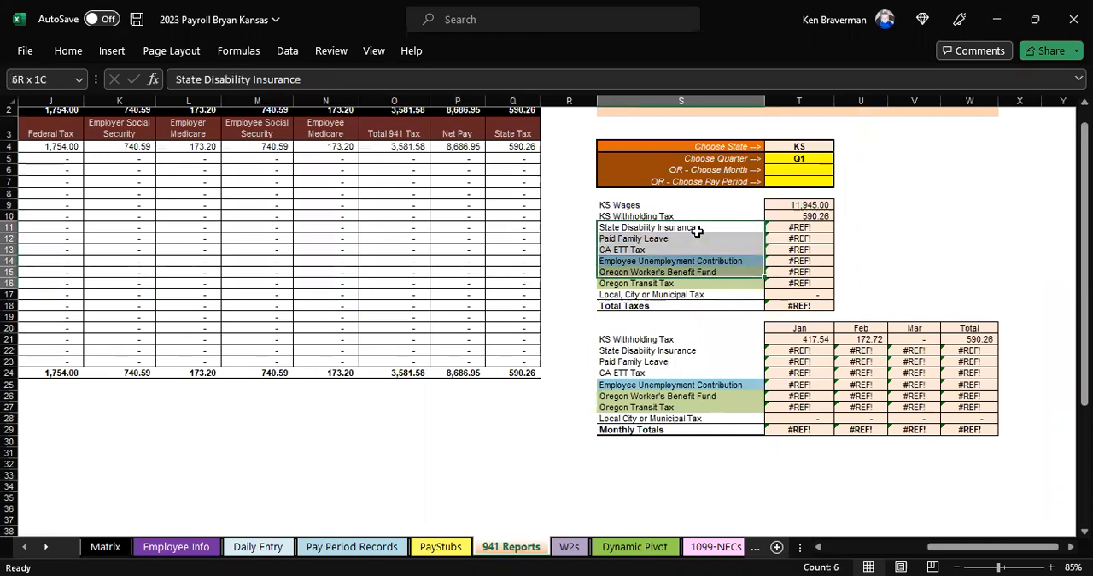
{"action": "key", "text": "shift+Right"}
{"action": "key", "text": "shift+Right"}
{"action": "key", "text": "shift+Right"}
{"action": "key", "text": "shift+Right"}
{"action": "key", "text": "shift+Right"}
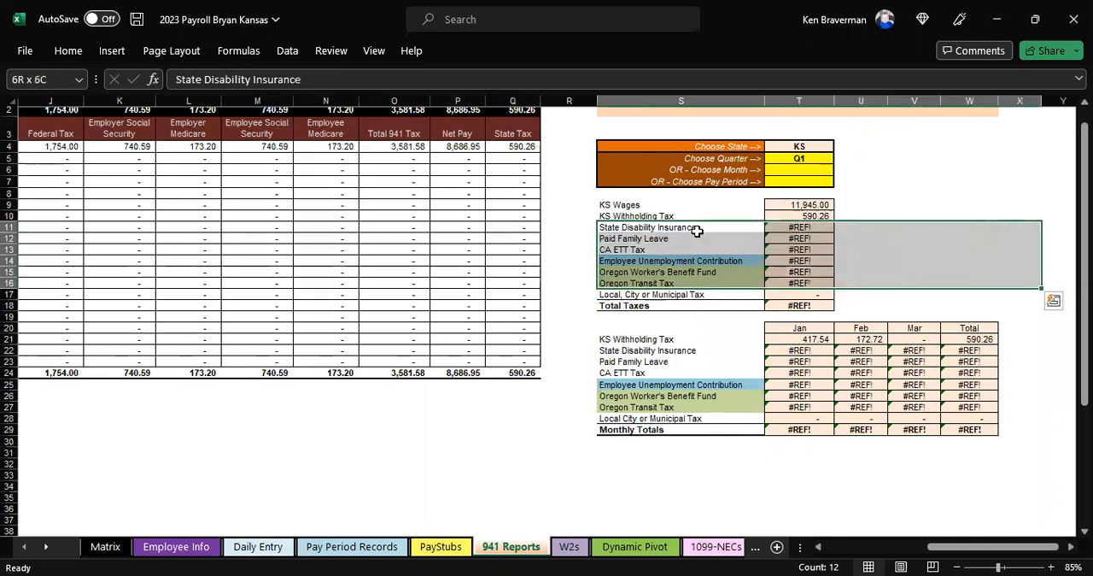
{"action": "right_click", "coordinate": [767, 269]}
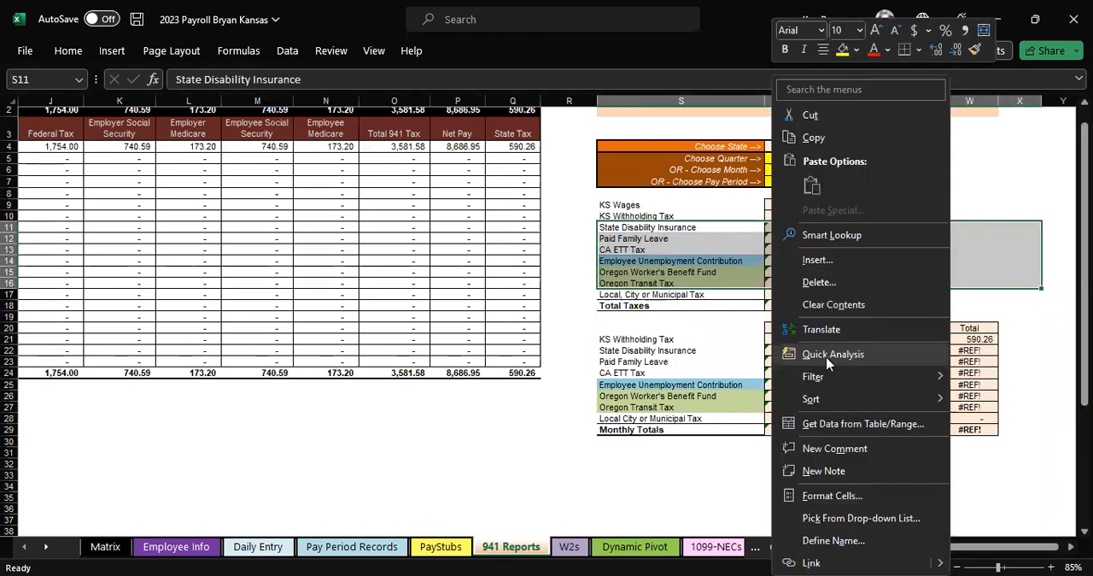
{"action": "left_click", "coordinate": [818, 282]}
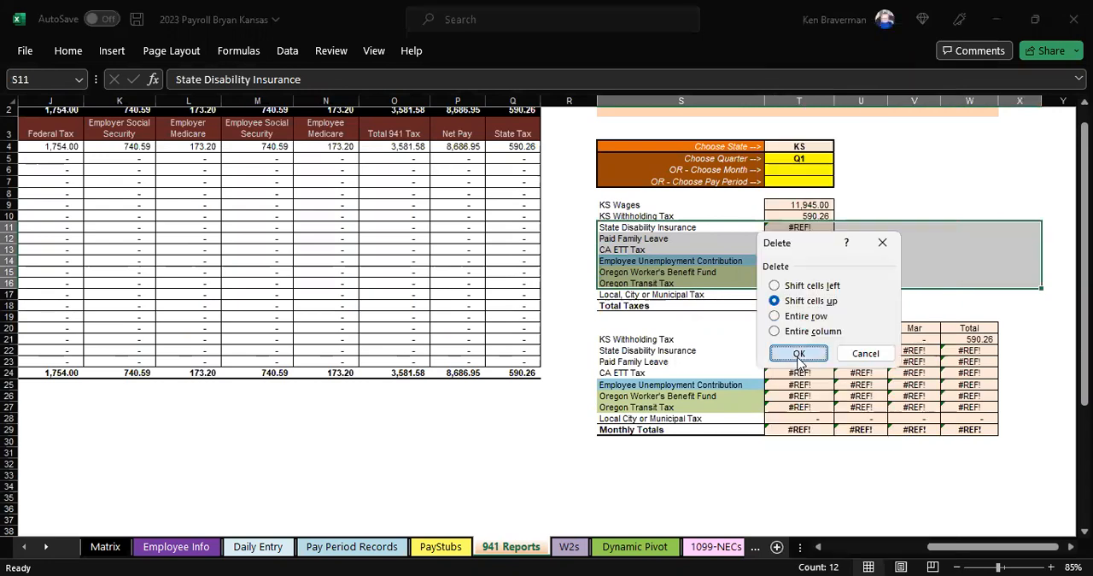
{"action": "left_click", "coordinate": [786, 354]}
{"action": "left_click", "coordinate": [793, 417]}
Step: Delete the State Disability Insurance through Oregon Transit Tax lines from the monthly withholding table, shifting cells up
{"action": "left_click", "coordinate": [636, 287]}
{"action": "key", "text": "shift+Down"}
{"action": "key", "text": "shift+Down"}
{"action": "key", "text": "shift+Down"}
{"action": "key", "text": "shift+Down"}
{"action": "key", "text": "shift+Down"}
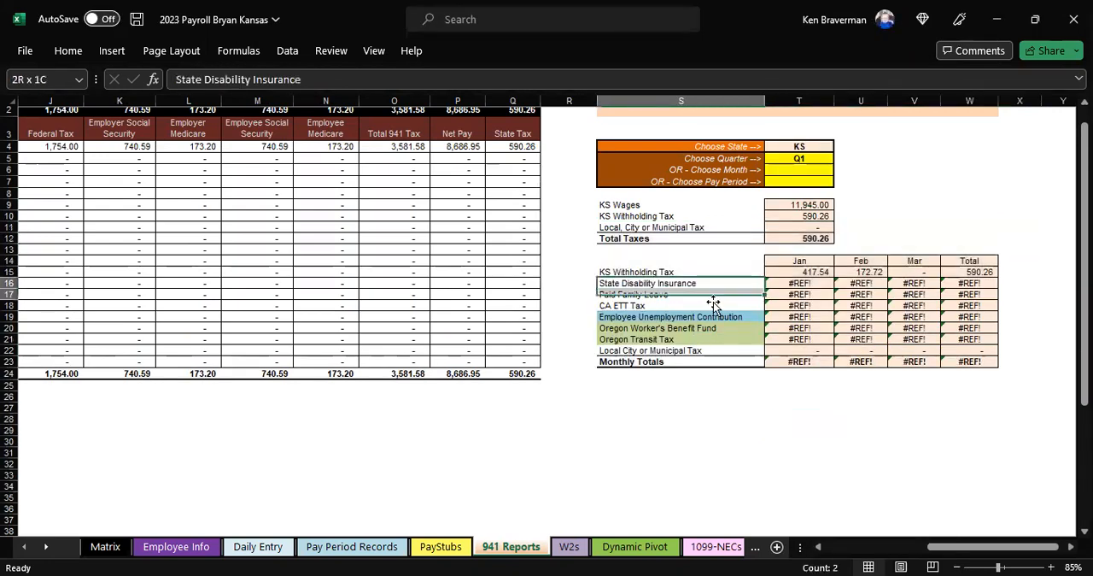
{"action": "key", "text": "shift+Right"}
{"action": "key", "text": "shift+Right"}
{"action": "key", "text": "shift+Right"}
{"action": "key", "text": "shift+Right"}
{"action": "key", "text": "shift+Right"}
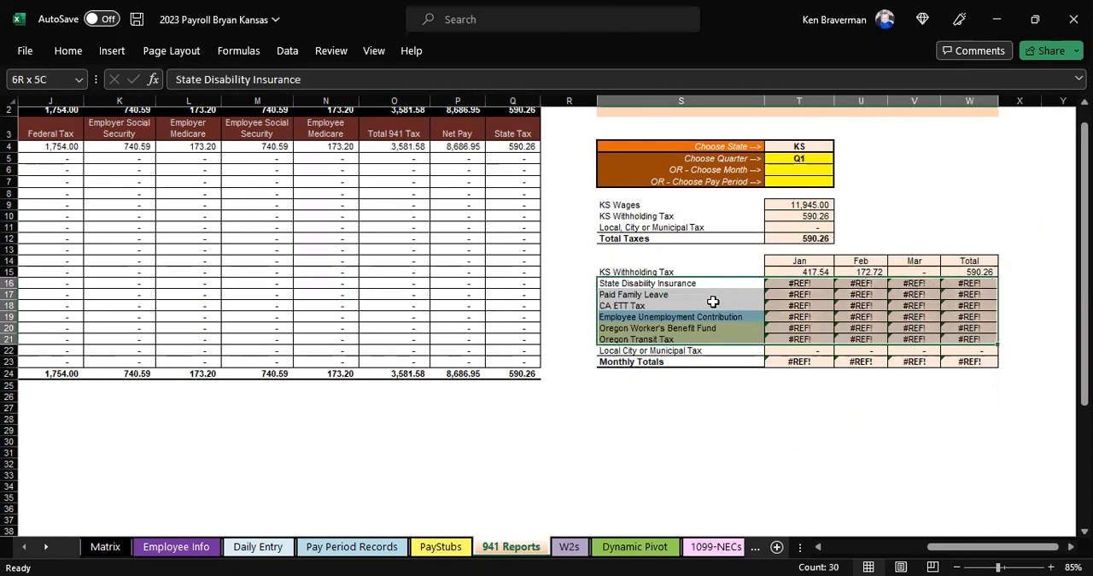
{"action": "right_click", "coordinate": [736, 314]}
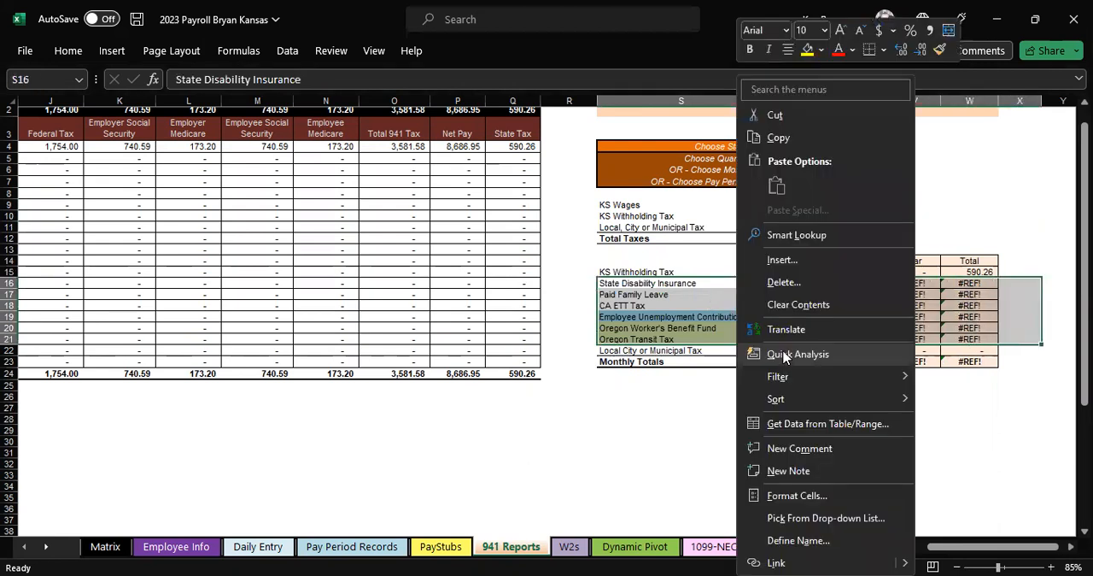
{"action": "left_click", "coordinate": [766, 287]}
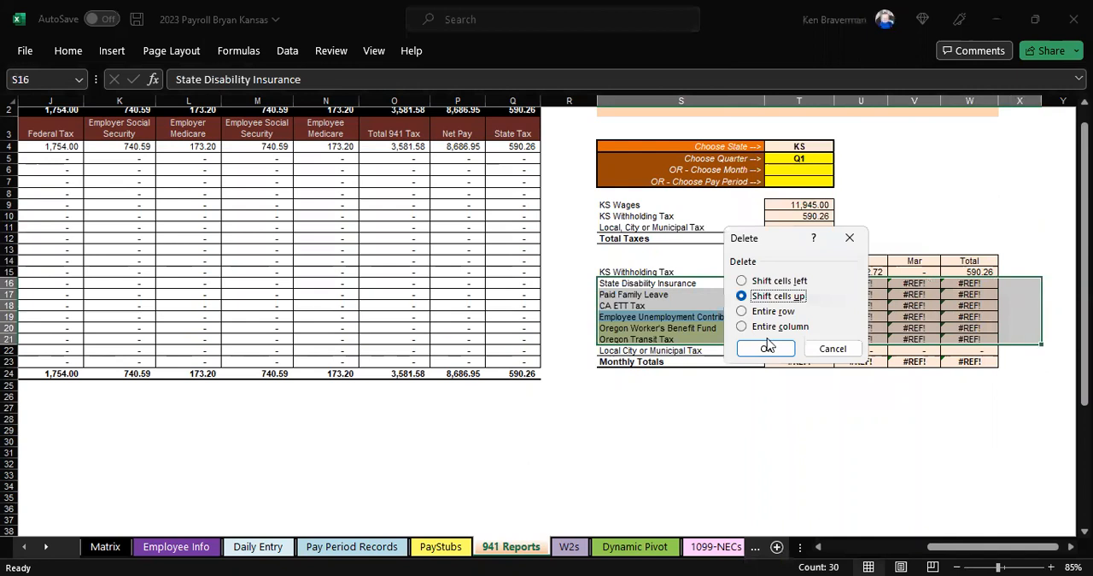
{"action": "left_click", "coordinate": [769, 347]}
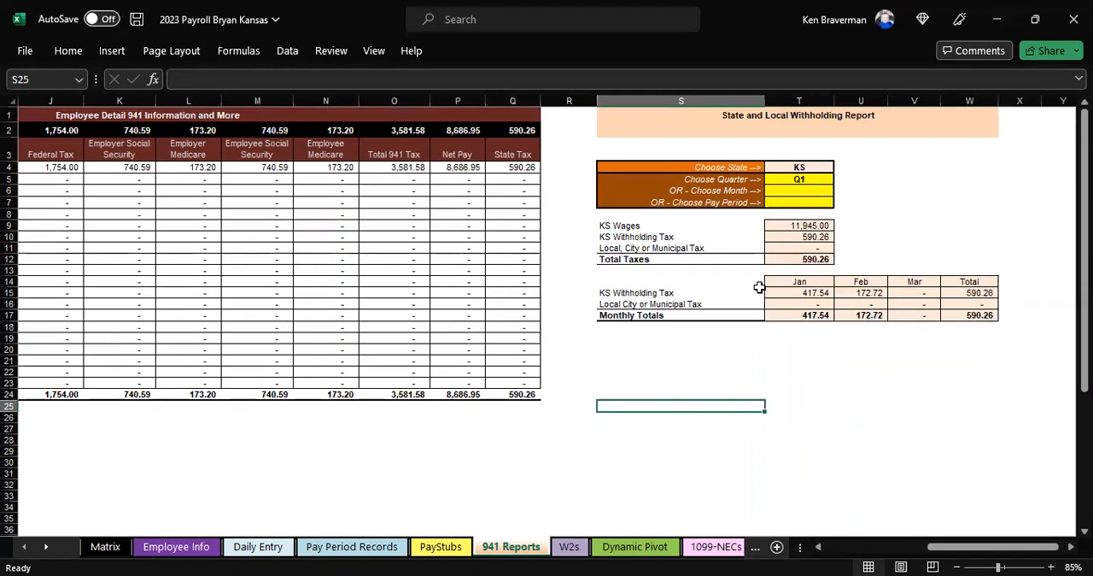
{"action": "left_click", "coordinate": [829, 362]}
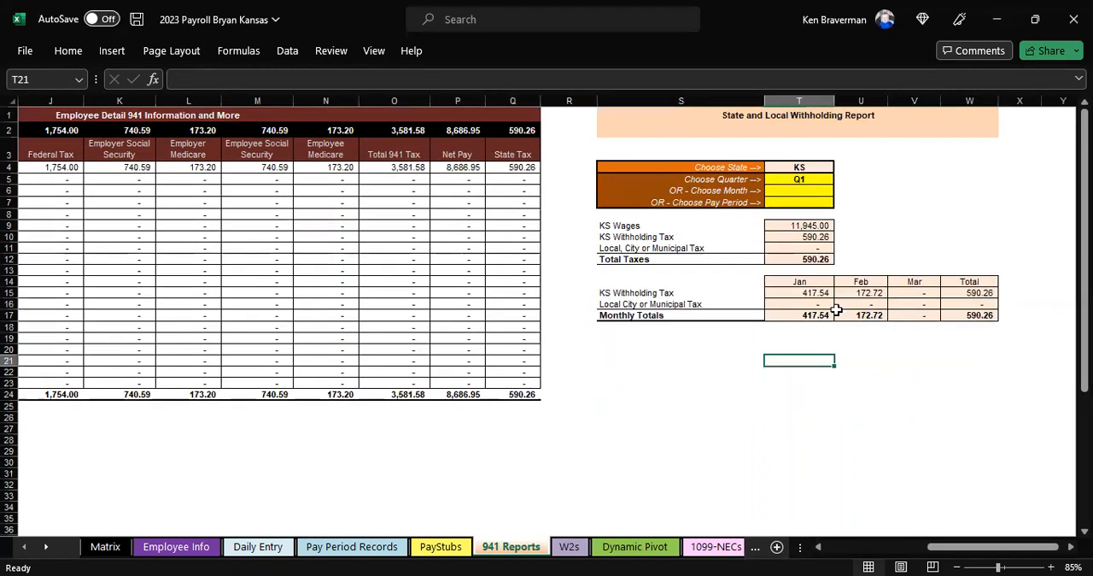
Step: Check the monthly Kansas withholding amounts, preview the report for Feb instead of a quarter, and undo back to Q1
{"action": "left_click", "coordinate": [825, 293]}
{"action": "left_click_drag", "start_coordinate": [825, 292], "coordinate": [850, 293]}
{"action": "left_click", "coordinate": [811, 350]}
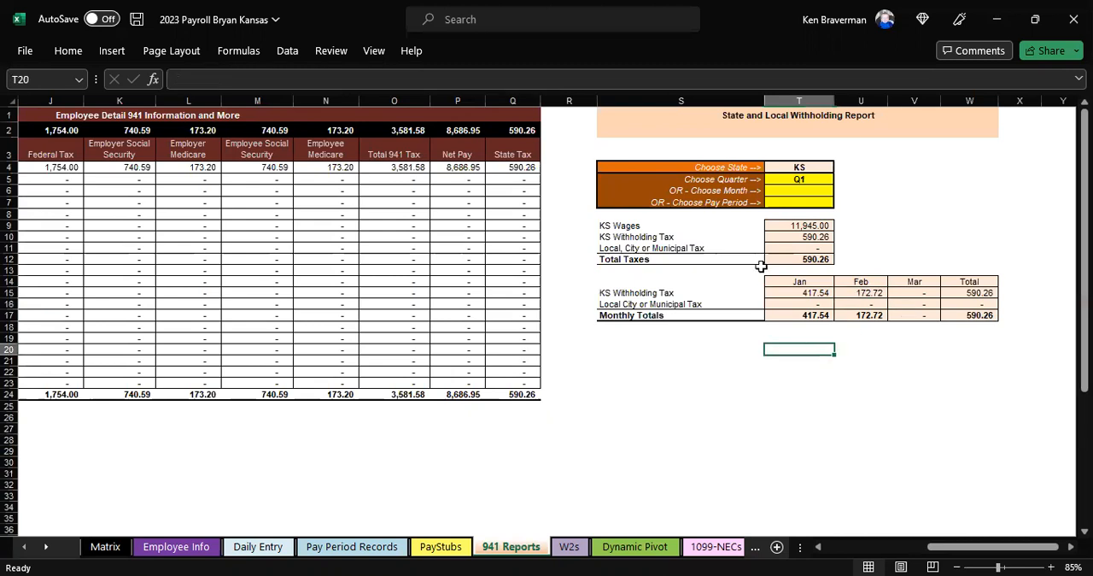
{"action": "left_click", "coordinate": [785, 167]}
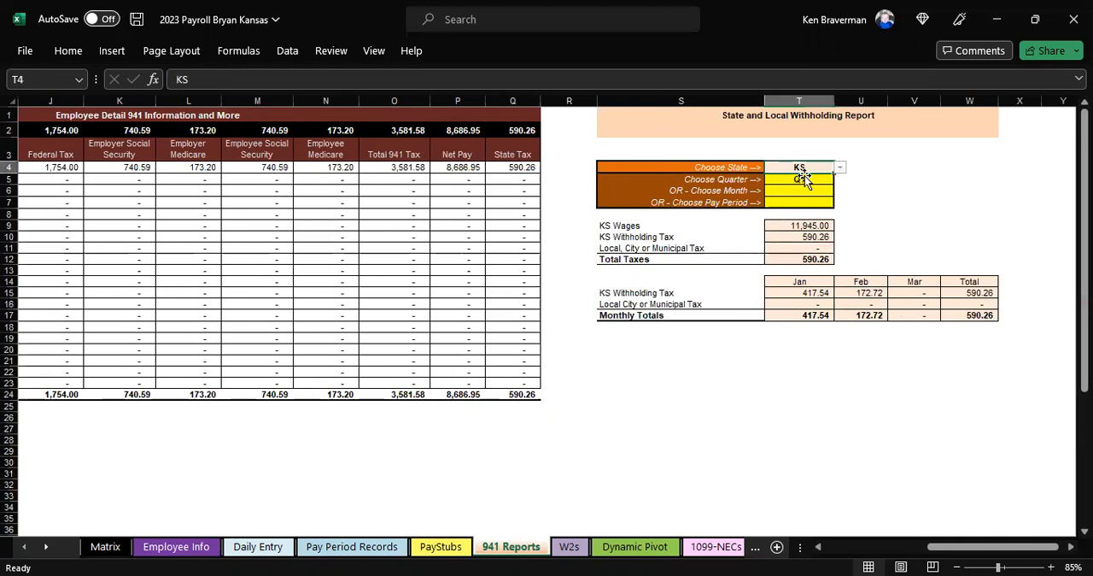
{"action": "left_click", "coordinate": [802, 179]}
{"action": "key", "text": "Delete"}
{"action": "key", "text": "Return"}
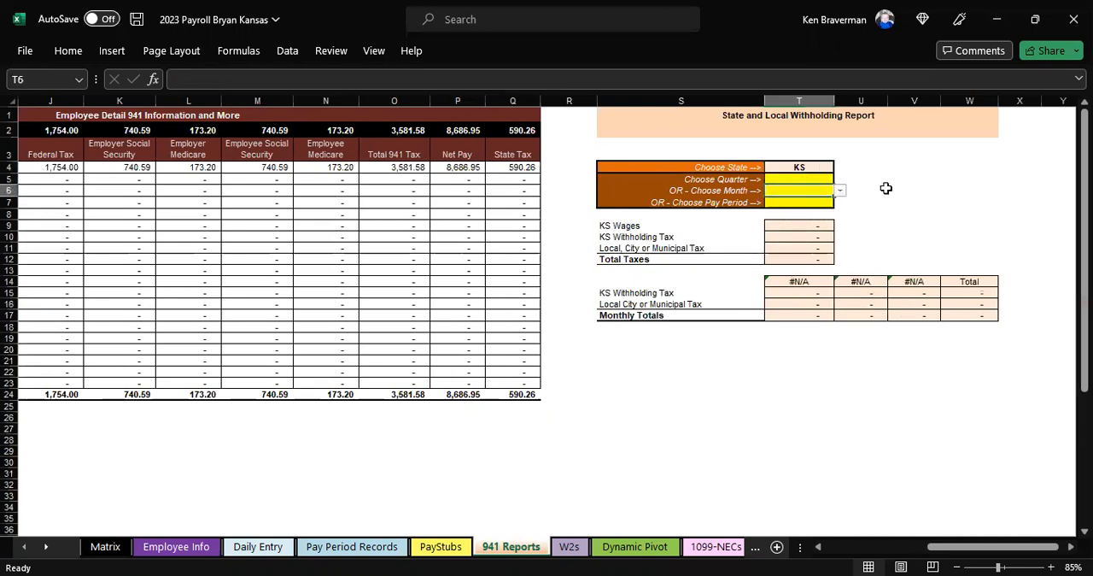
{"action": "left_click", "coordinate": [840, 190]}
{"action": "left_click", "coordinate": [815, 213]}
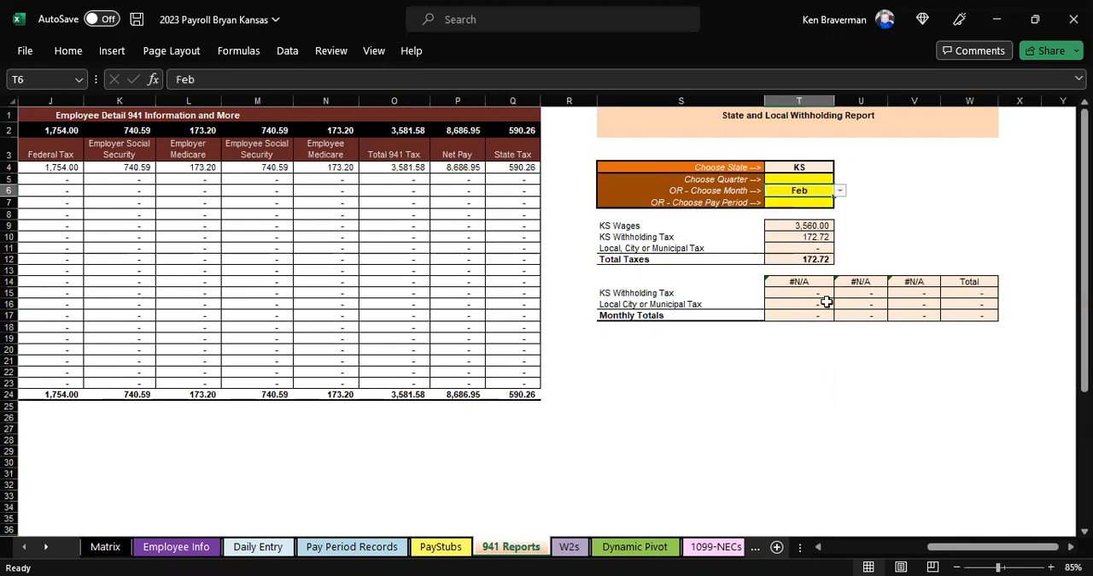
{"action": "left_click_drag", "start_coordinate": [817, 227], "coordinate": [808, 257]}
{"action": "left_click", "coordinate": [827, 188]}
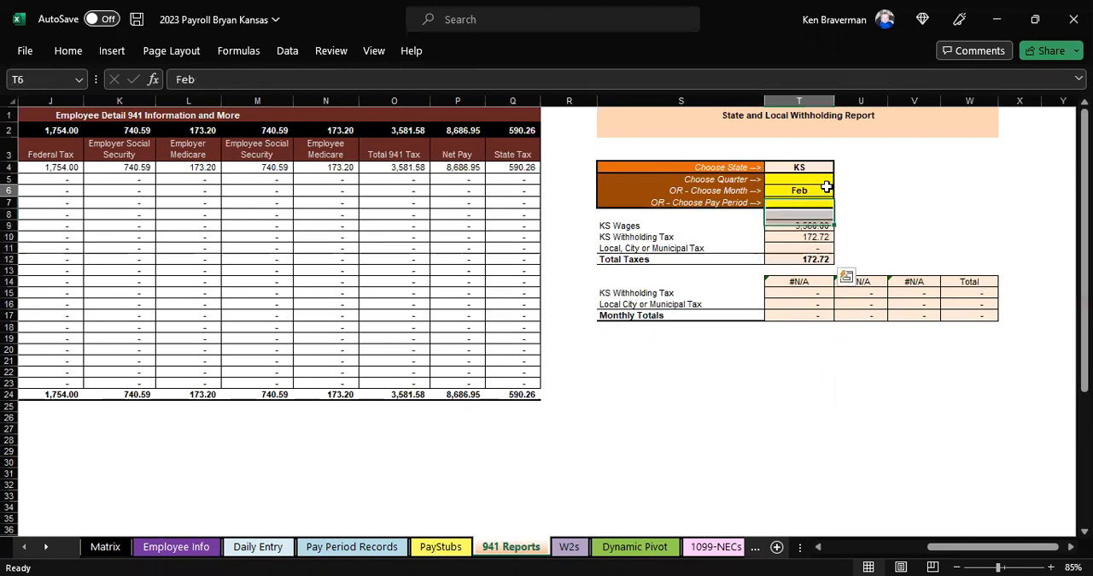
{"action": "key", "text": "ctrl+z"}
{"action": "key", "text": "ctrl+z"}
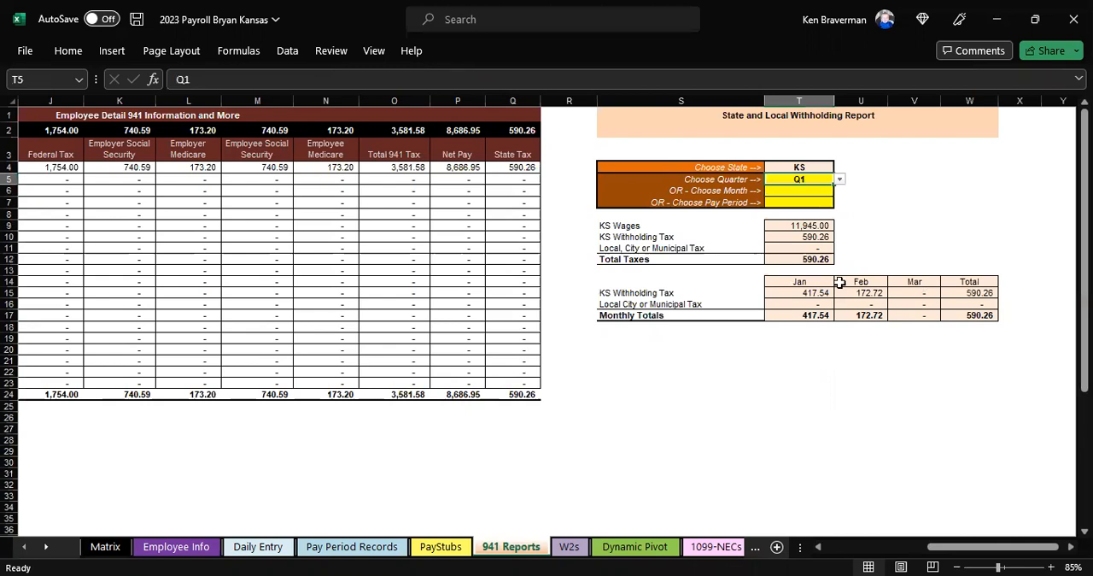
{"action": "left_click", "coordinate": [799, 406]}
Step: On the W2s sheet, review the W2 box lines down to the locality code and clear the chosen employee name
{"action": "left_click", "coordinate": [569, 546]}
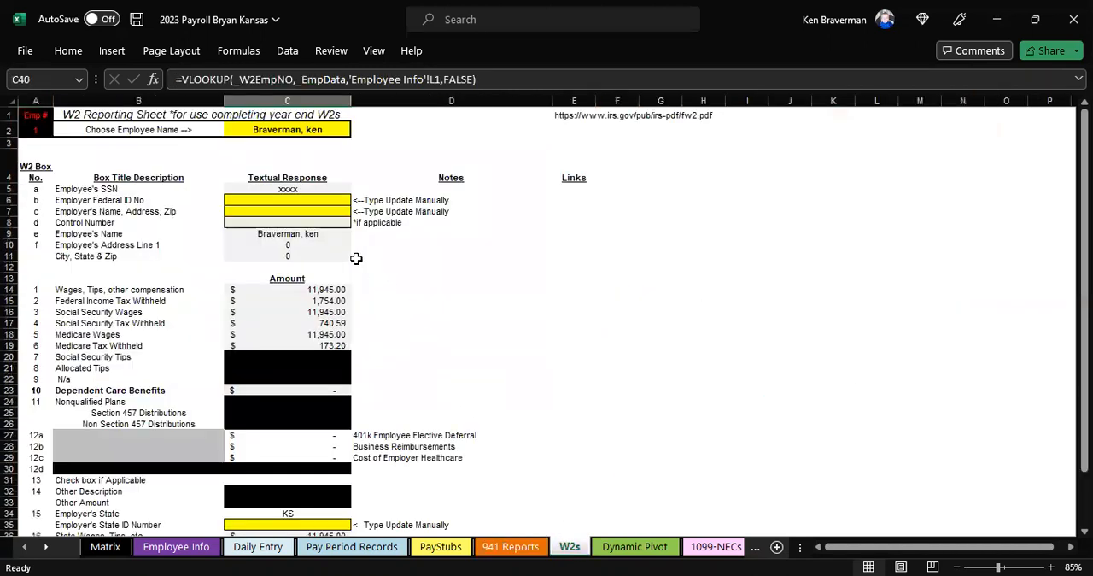
{"action": "scroll", "coordinate": [353, 256], "scroll_direction": "down", "scroll_amount": 2}
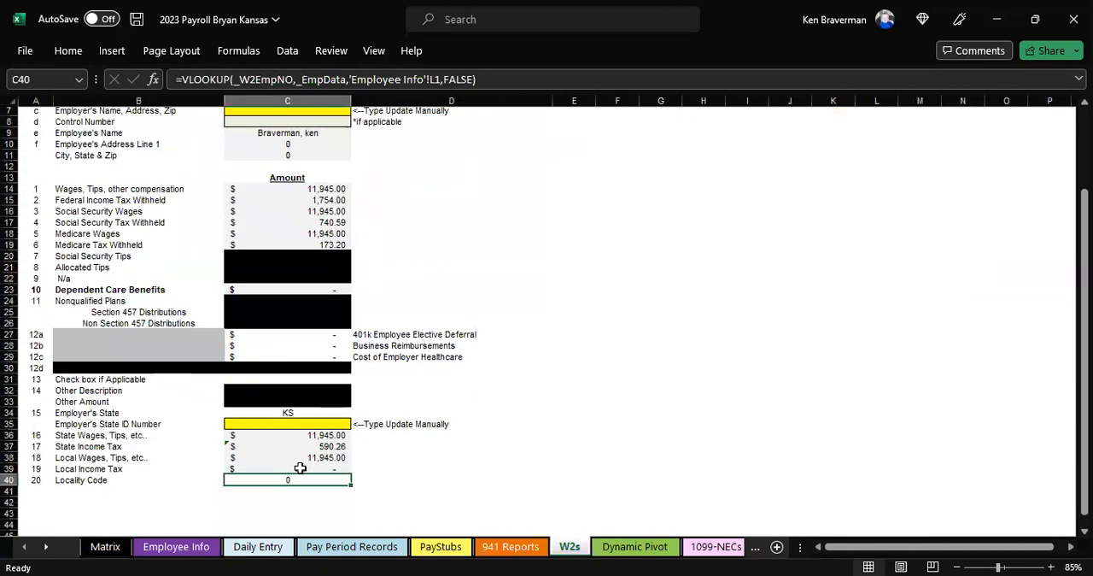
{"action": "scroll", "coordinate": [299, 461], "scroll_direction": "up", "scroll_amount": 2}
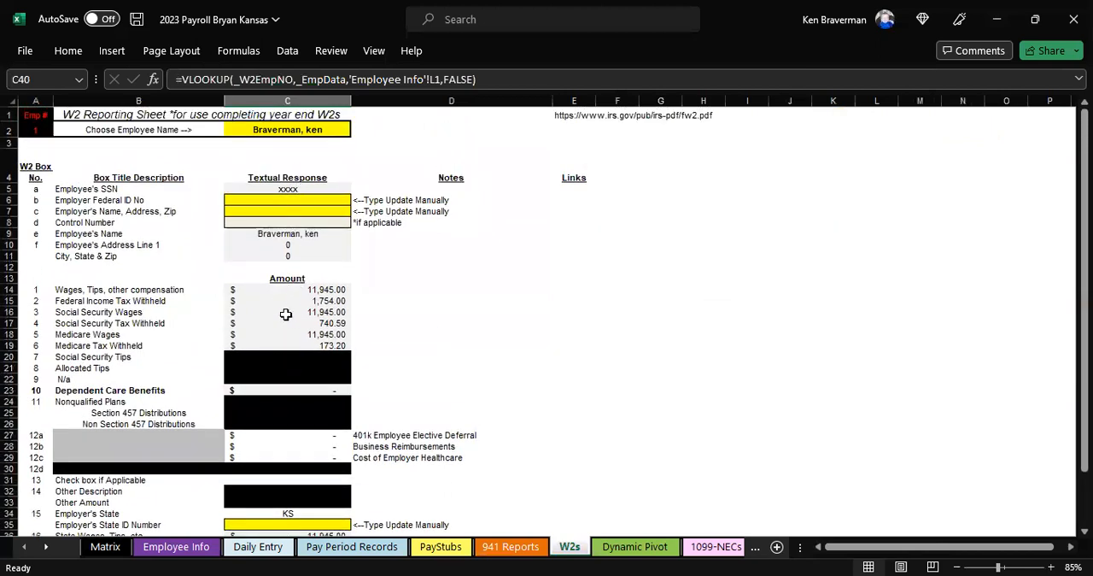
{"action": "left_click", "coordinate": [318, 135]}
{"action": "key", "text": "Delete"}
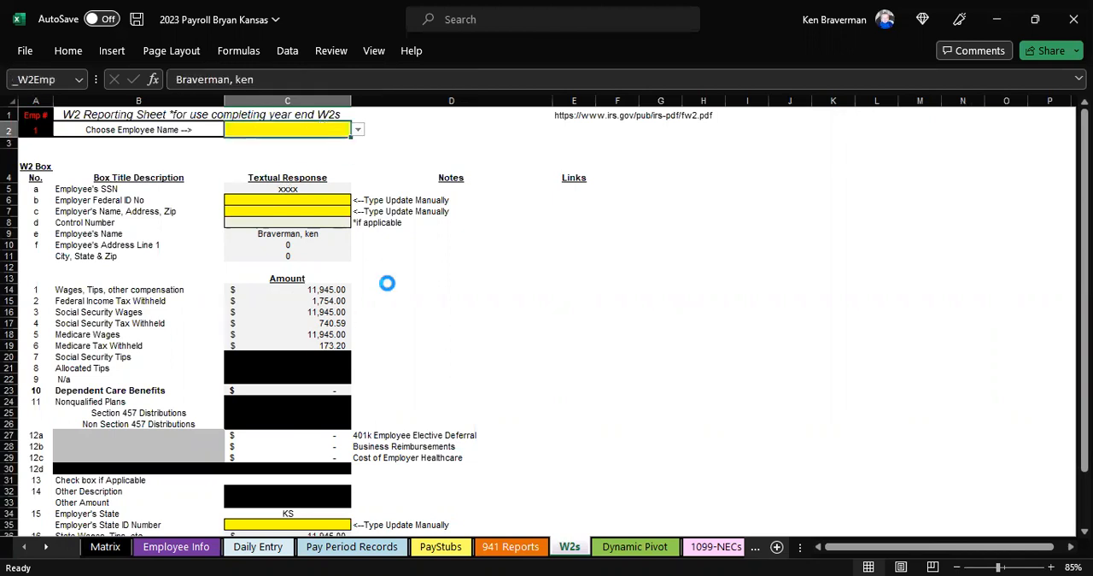
{"action": "left_click", "coordinate": [461, 355]}
Step: Refresh the pivot table on the Dynamic Pivot sheet so it uses the current payroll data
{"action": "left_click", "coordinate": [602, 550]}
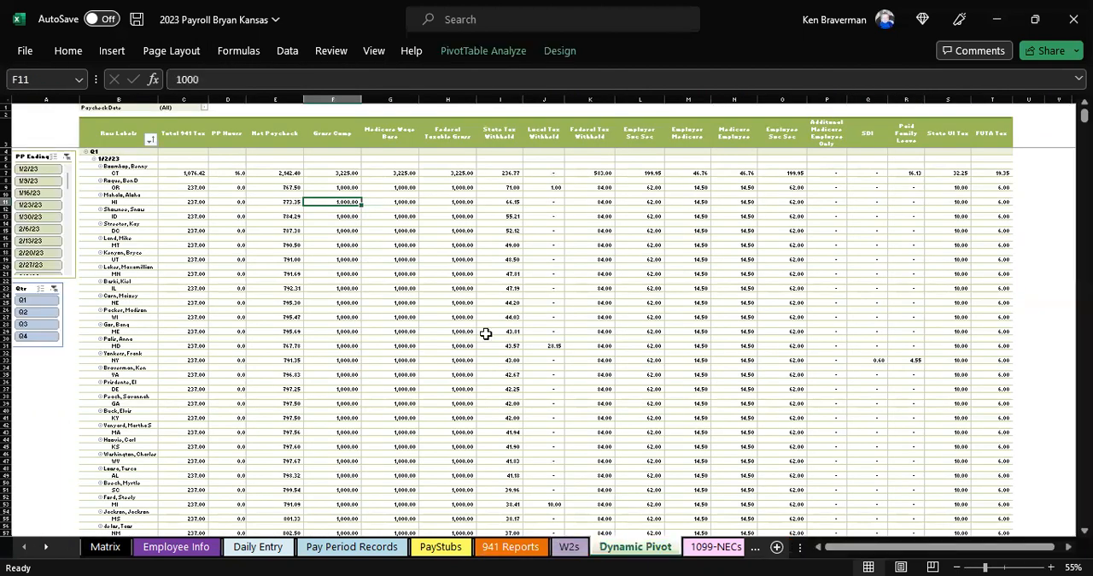
{"action": "scroll", "coordinate": [349, 261], "scroll_direction": "down", "scroll_amount": 1}
{"action": "right_click", "coordinate": [224, 210]}
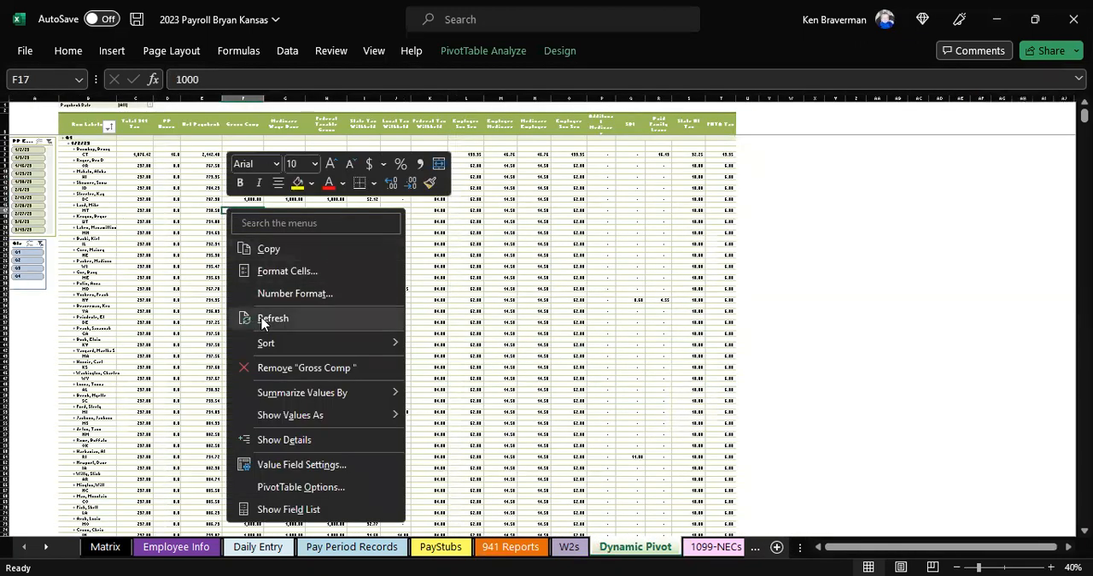
{"action": "left_click", "coordinate": [262, 321]}
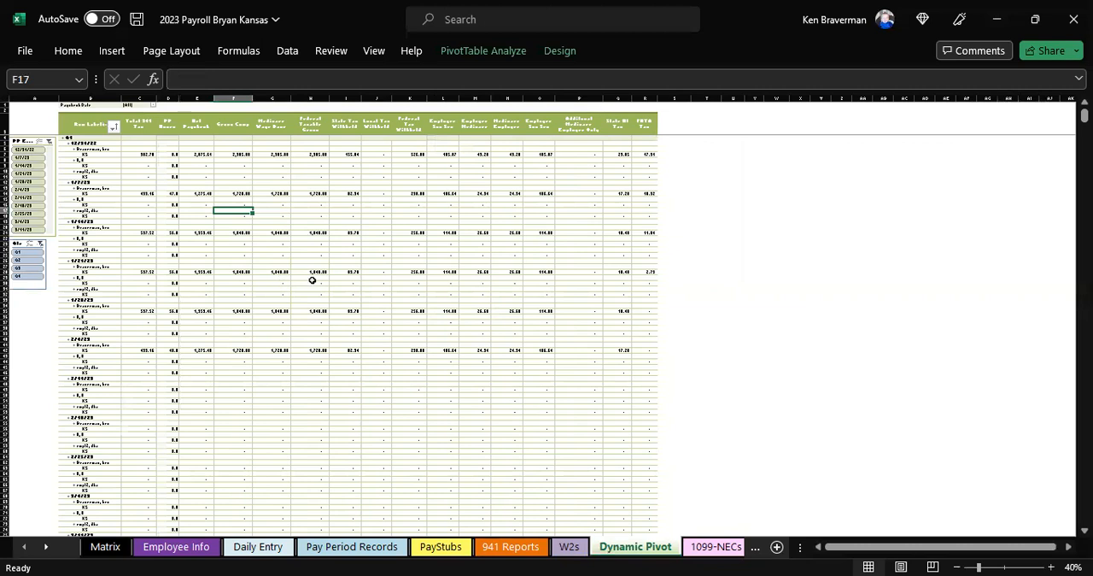
Step: Collapse the entire PP Ending field in the pivot table to hide the employee rows under every pay period
{"action": "scroll", "coordinate": [312, 280], "scroll_direction": "up", "scroll_amount": 2}
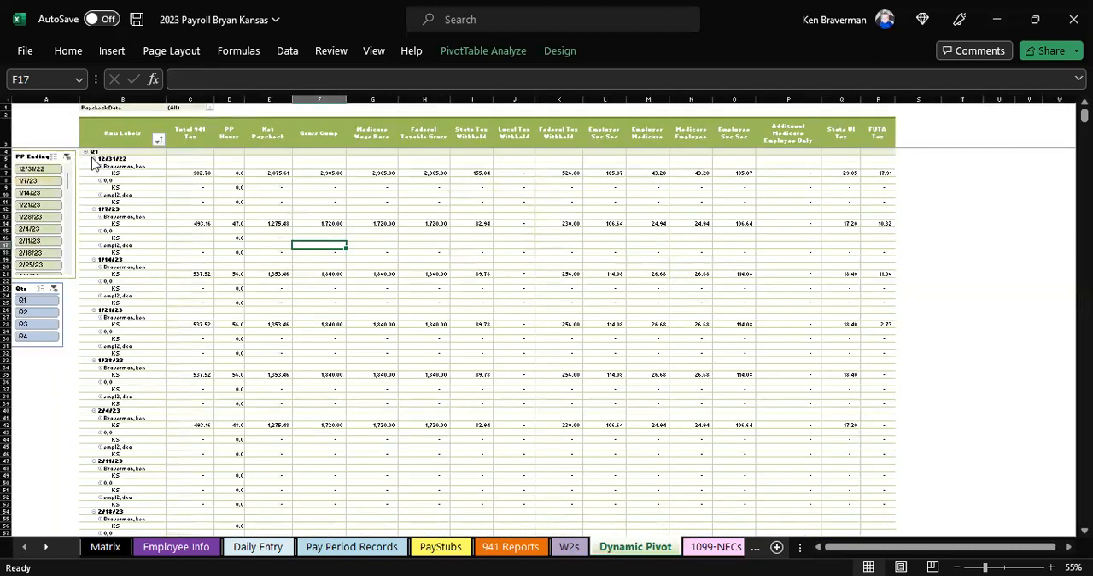
{"action": "left_click", "coordinate": [105, 158]}
{"action": "right_click", "coordinate": [105, 158]}
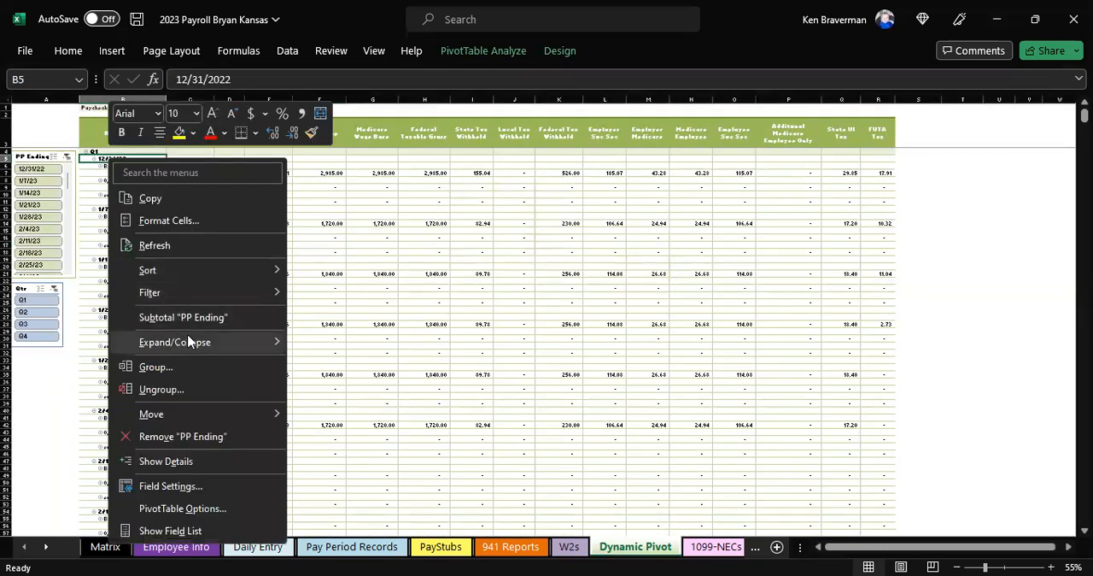
{"action": "mouse_move", "coordinate": [243, 340]}
{"action": "left_click", "coordinate": [327, 414]}
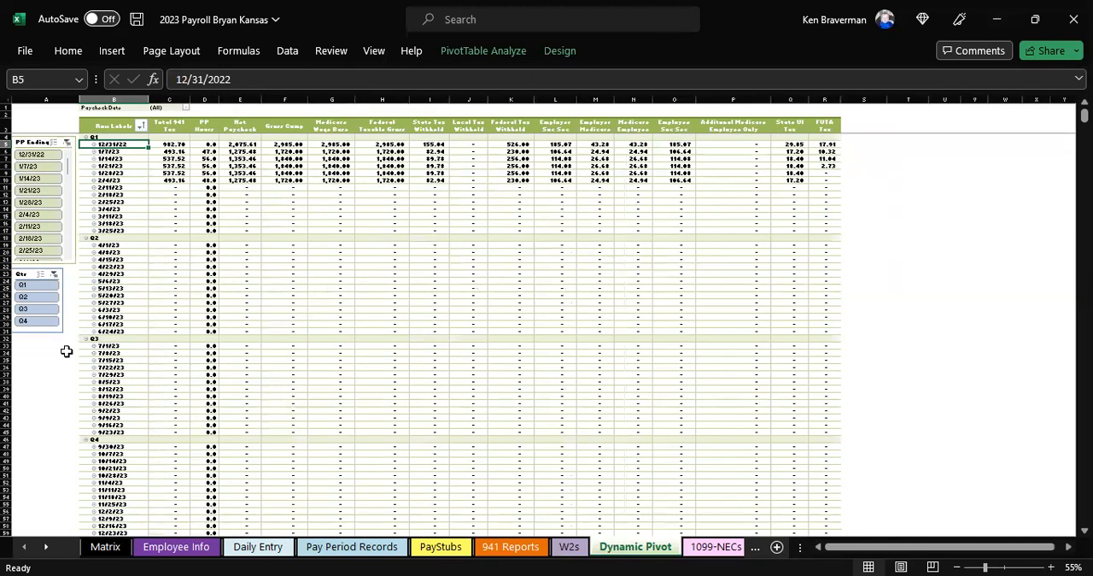
Step: Review the pivot table's totals by pay period and return to the 941 Reports sheet
{"action": "left_click", "coordinate": [43, 437]}
{"action": "scroll", "coordinate": [64, 422], "scroll_direction": "up", "scroll_amount": 1}
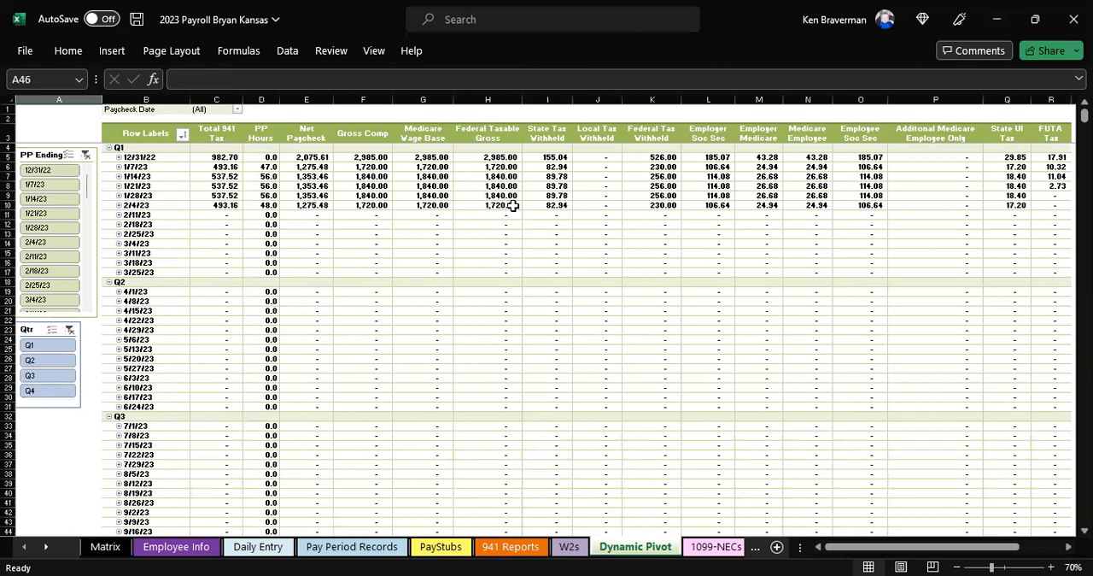
{"action": "scroll", "coordinate": [823, 190], "scroll_direction": "down", "scroll_amount": 1}
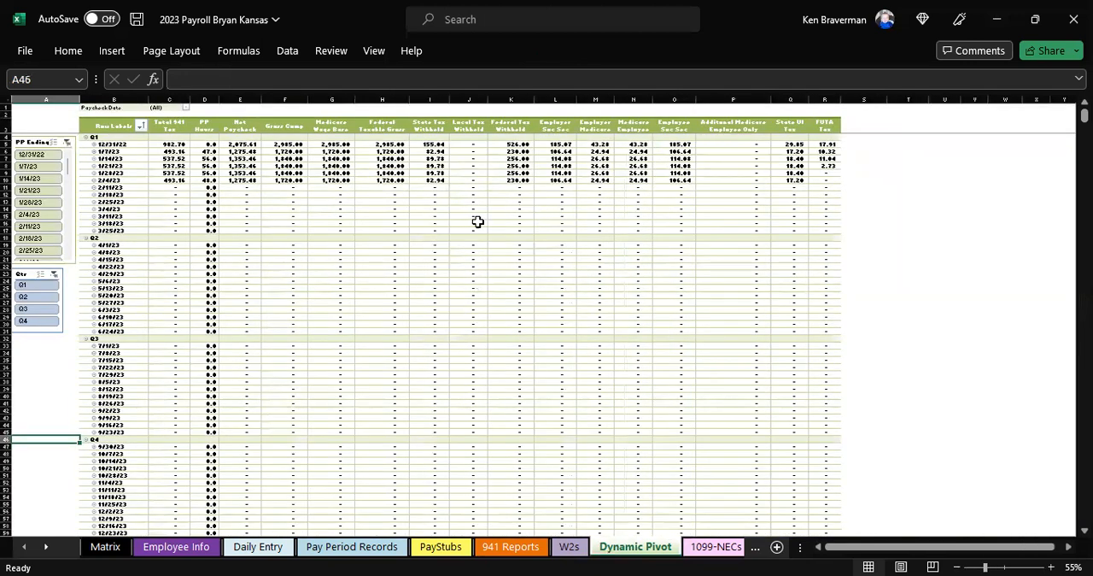
{"action": "left_click", "coordinate": [538, 550]}
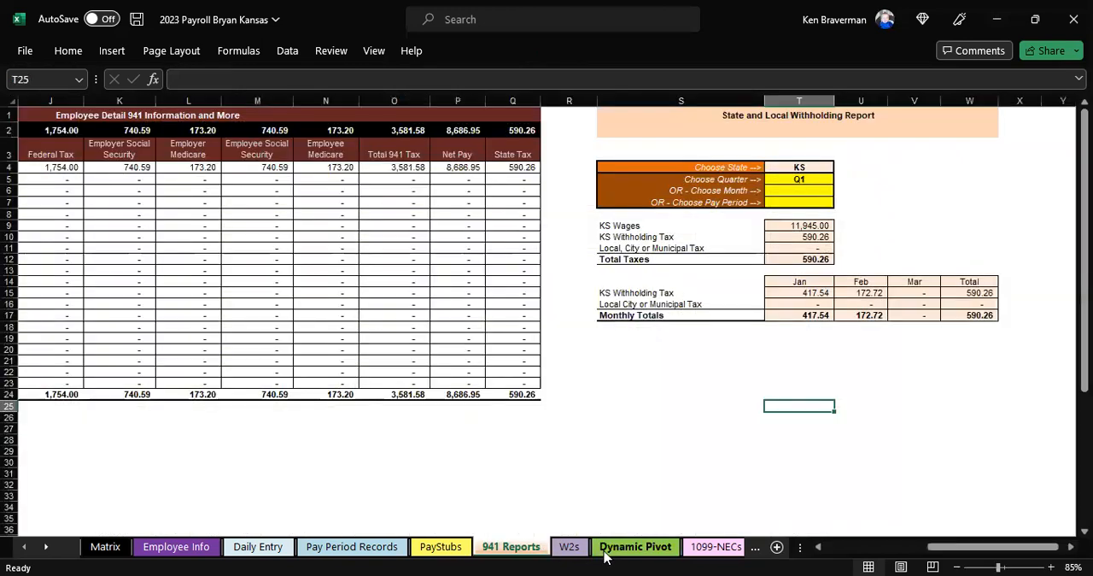
Step: Review the Dynamic Pivot sheet's tax columns across to State UI Tax and FUTA Tax
{"action": "left_click", "coordinate": [604, 550]}
{"action": "scroll", "coordinate": [572, 395], "scroll_direction": "up", "scroll_amount": 2}
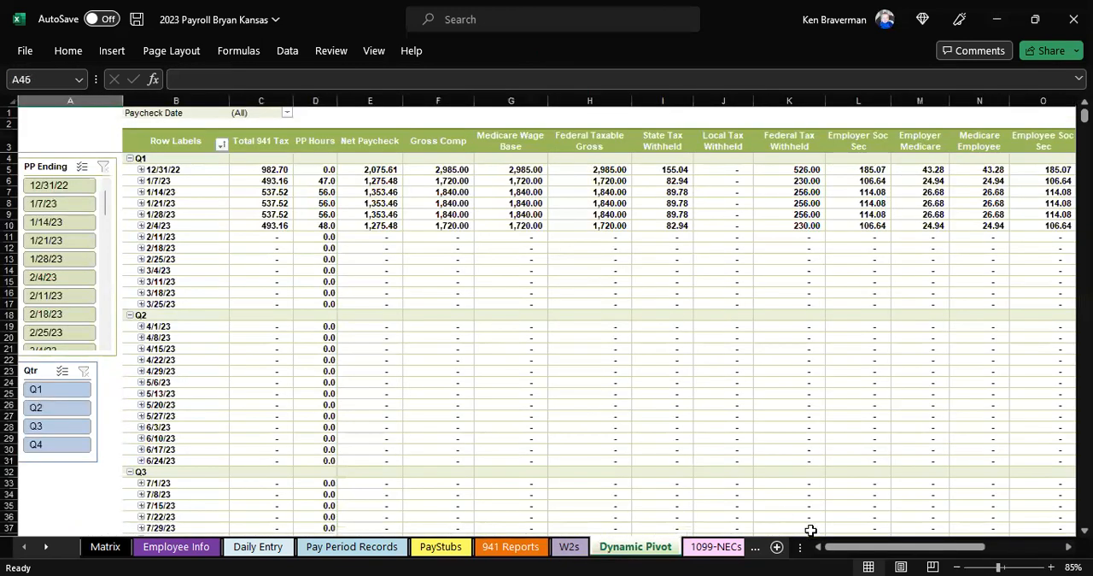
{"action": "left_click_drag", "start_coordinate": [865, 547], "coordinate": [927, 546]}
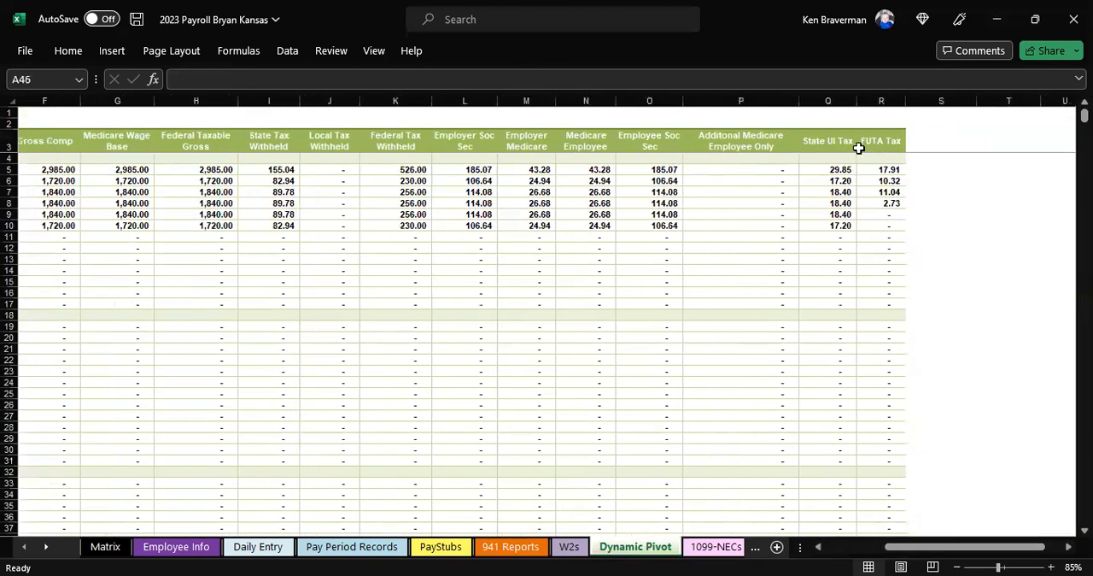
{"action": "left_click", "coordinate": [829, 101]}
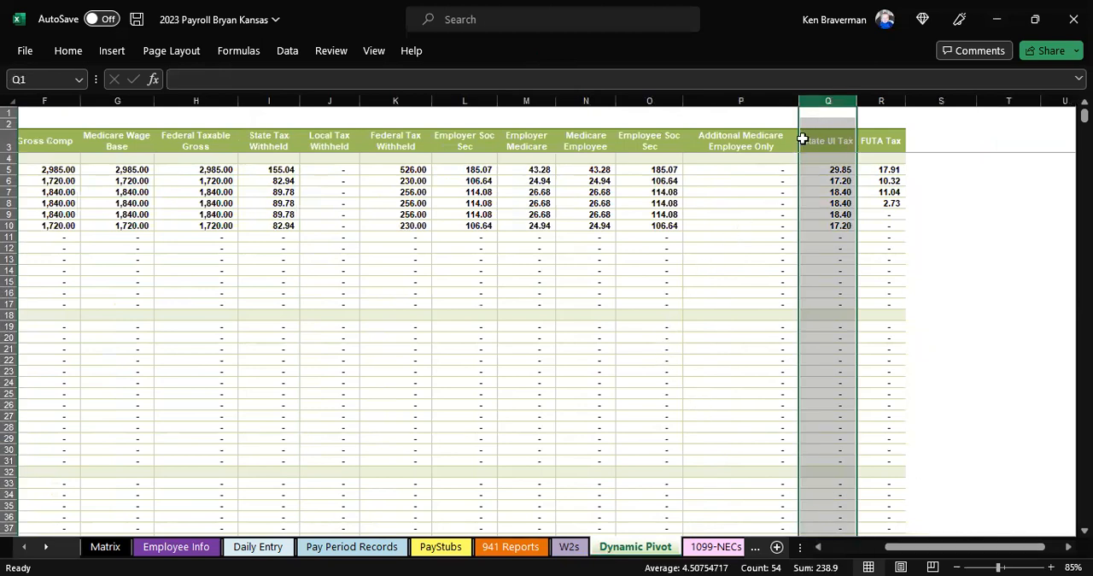
{"action": "left_click_drag", "start_coordinate": [930, 555], "coordinate": [871, 555]}
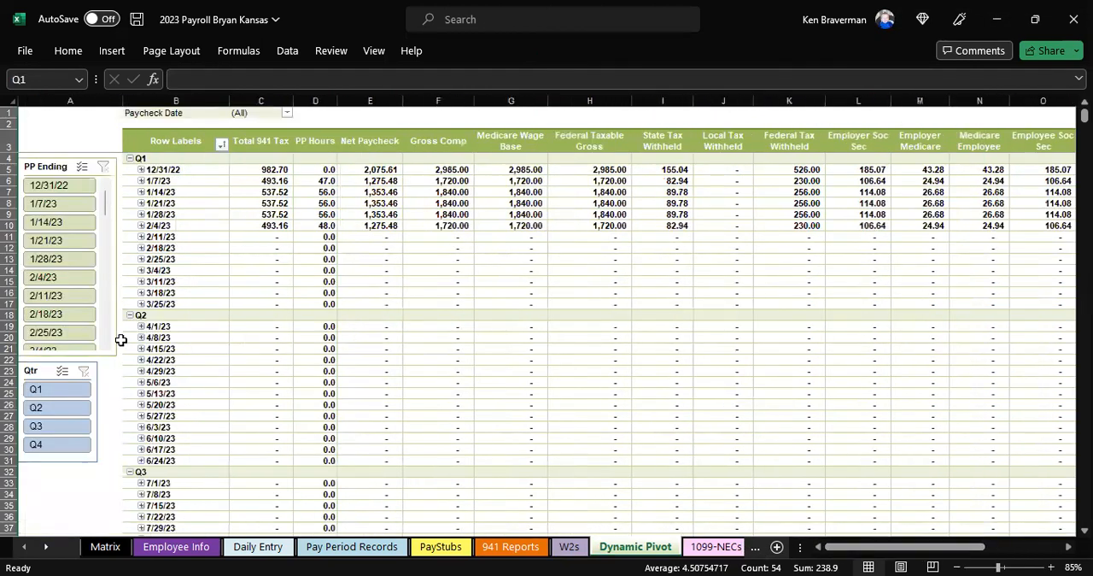
Step: Refresh the pivot table on the Dynamic Pivot sheet again and close its field list
{"action": "right_click", "coordinate": [486, 325]}
{"action": "left_click", "coordinate": [521, 381]}
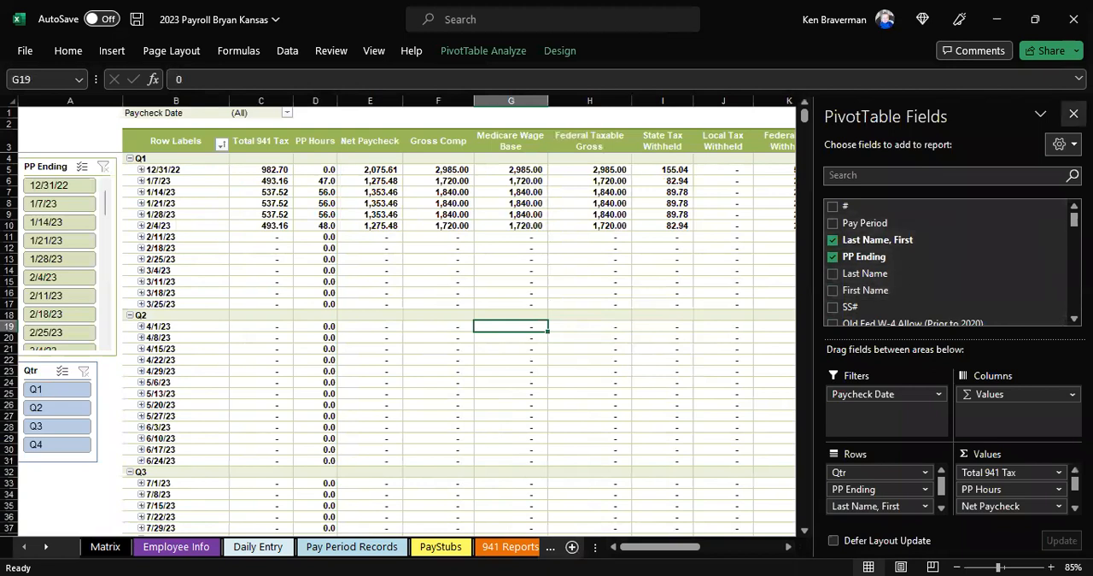
{"action": "left_click", "coordinate": [1073, 114]}
Step: Look over the 1099-NECs and 1099-Misc sheets, then the Matrix sheet at the start of the workbook
{"action": "left_click", "coordinate": [716, 546]}
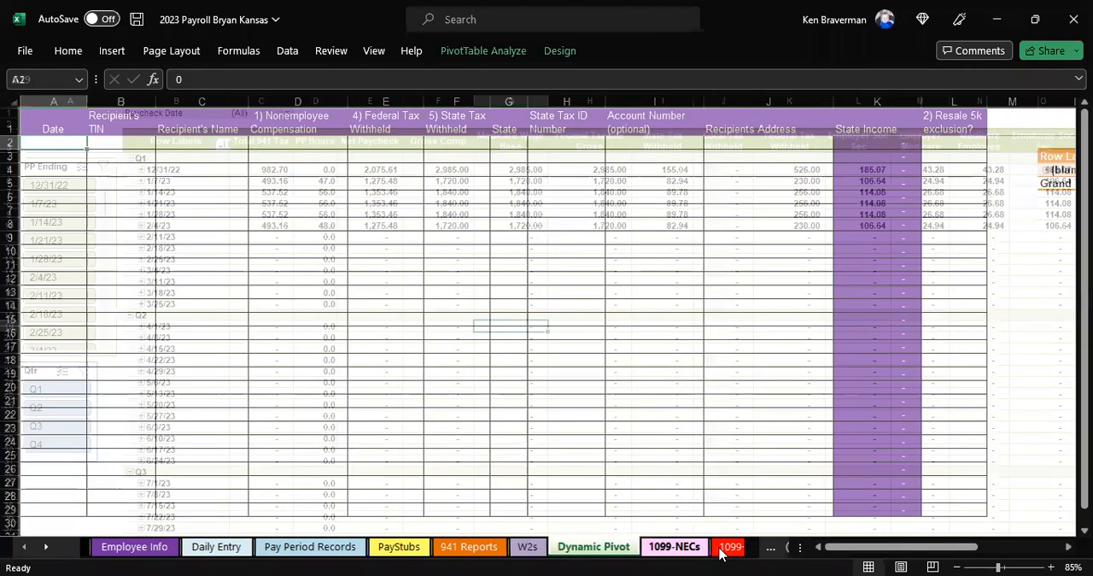
{"action": "left_click", "coordinate": [728, 547]}
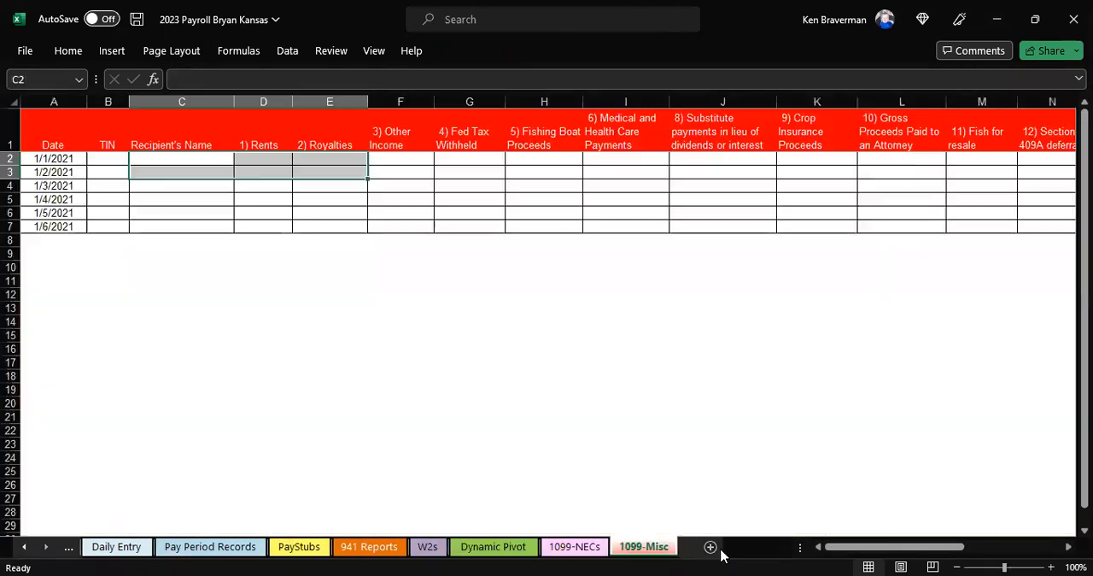
{"action": "left_click", "coordinate": [23, 547]}
{"action": "left_click", "coordinate": [120, 550]}
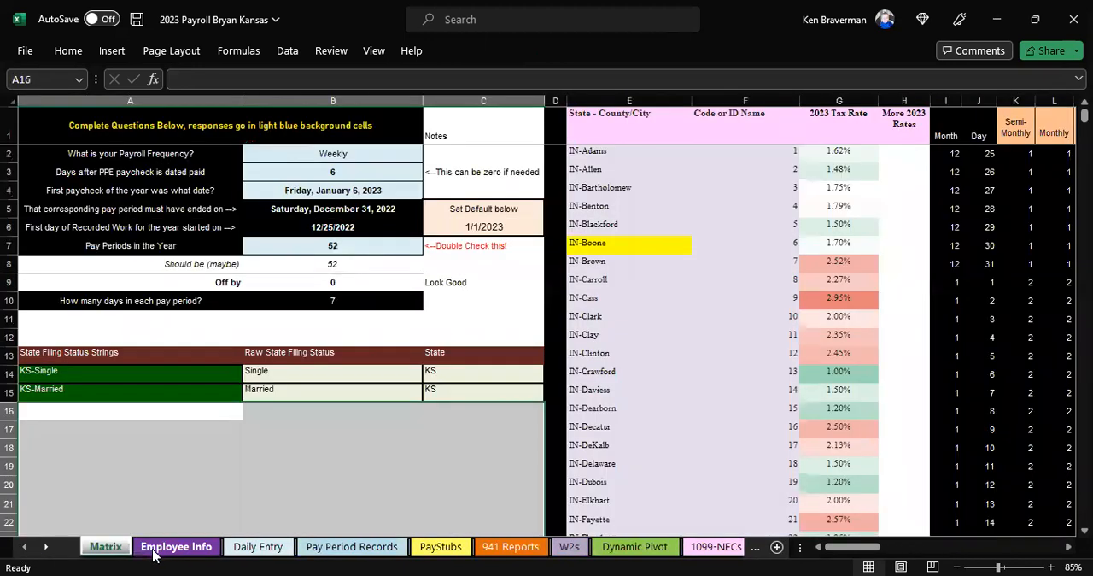
Step: Return to the Employee Info sheet and save the workbook
{"action": "left_click", "coordinate": [155, 550]}
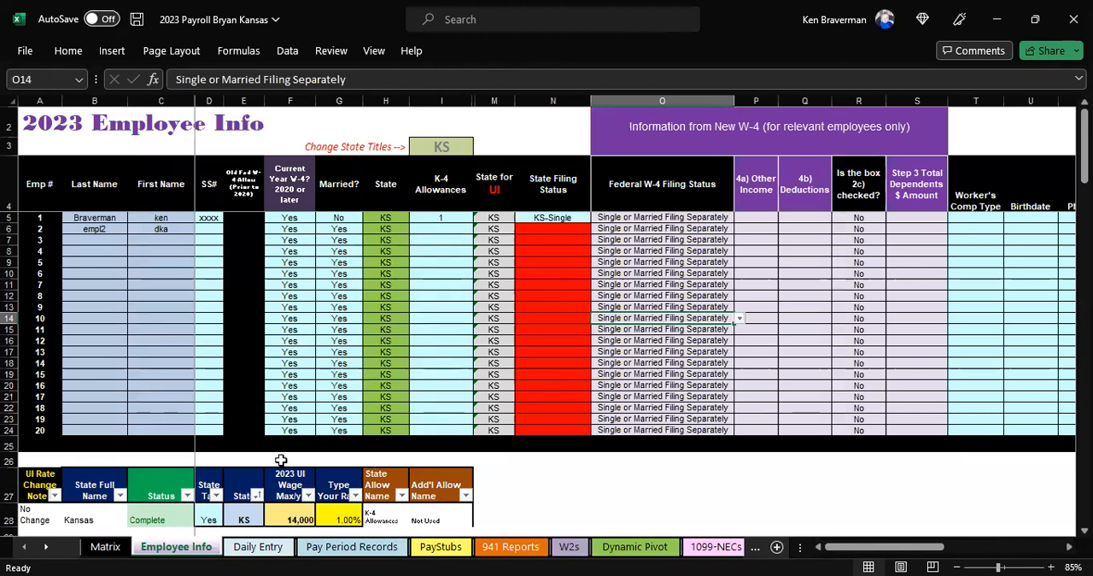
{"action": "left_click", "coordinate": [137, 19]}
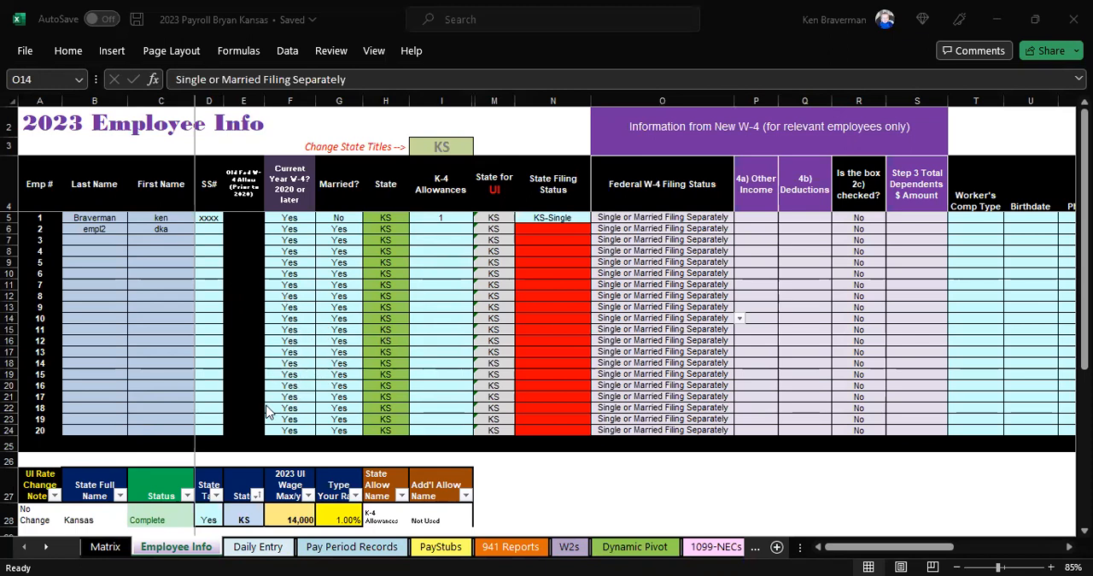
Step: Remove the filter from the header row of the Kansas state rate table below the employee list
{"action": "scroll", "coordinate": [269, 412], "scroll_direction": "down", "scroll_amount": 3}
{"action": "left_click", "coordinate": [166, 380]}
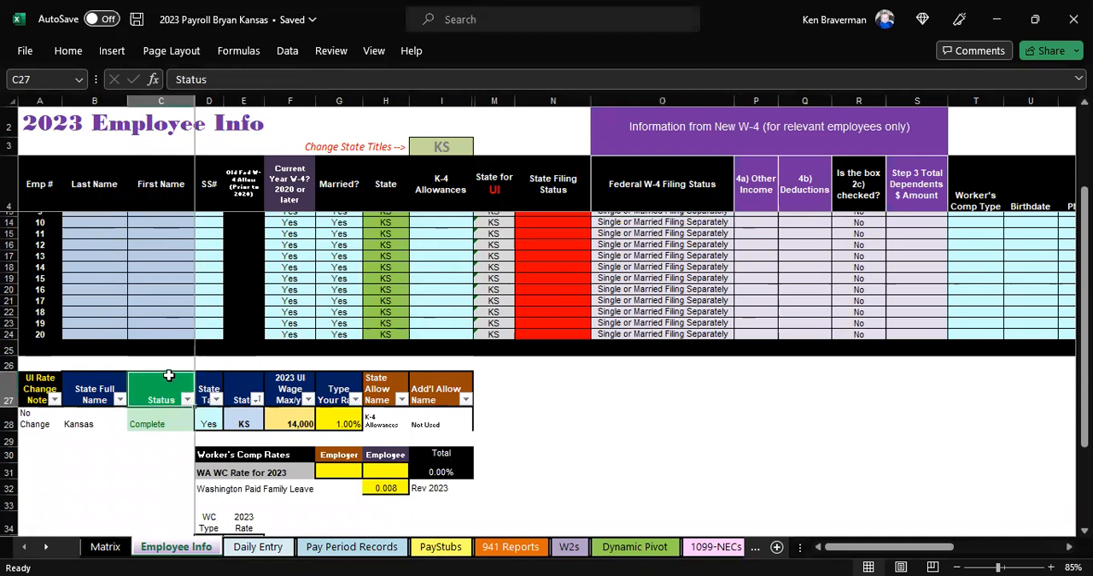
{"action": "left_click", "coordinate": [288, 50]}
{"action": "left_click", "coordinate": [691, 99]}
{"action": "left_click", "coordinate": [540, 417]}
{"action": "scroll", "coordinate": [387, 425], "scroll_direction": "down", "scroll_amount": 1}
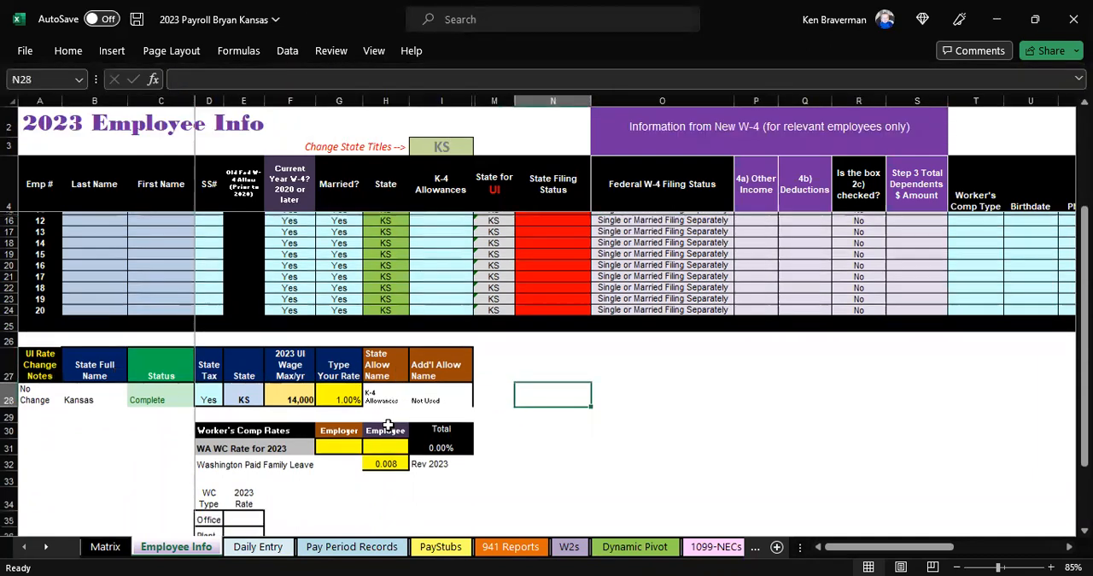
{"action": "scroll", "coordinate": [393, 422], "scroll_direction": "down", "scroll_amount": 2}
{"action": "scroll", "coordinate": [390, 415], "scroll_direction": "up", "scroll_amount": 6}
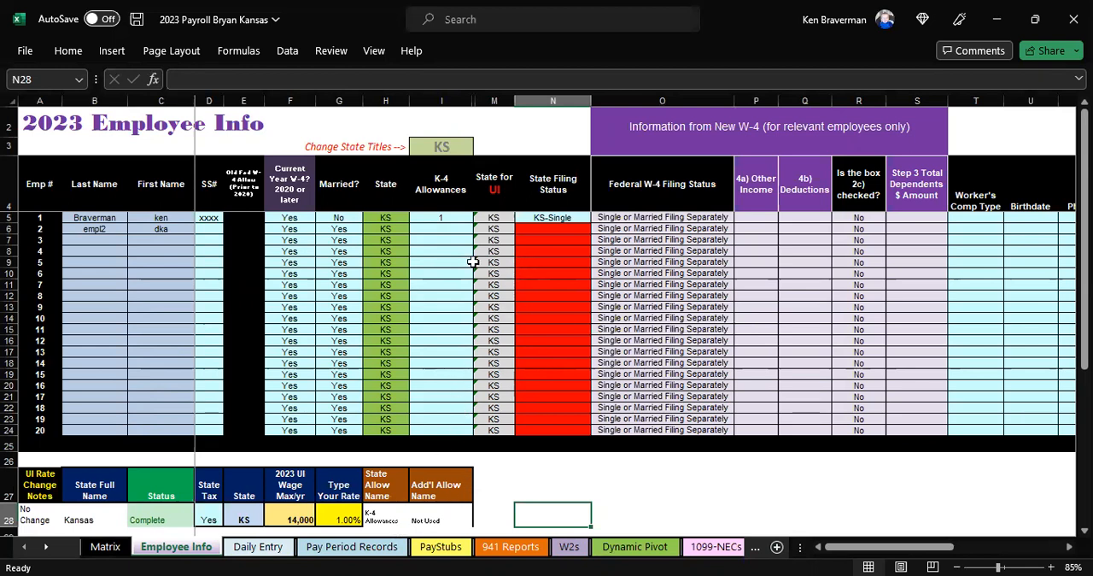
Step: Save the workbook and select the State Filing Status cell of employee 3 on the Employee Info sheet
{"action": "left_click", "coordinate": [446, 239]}
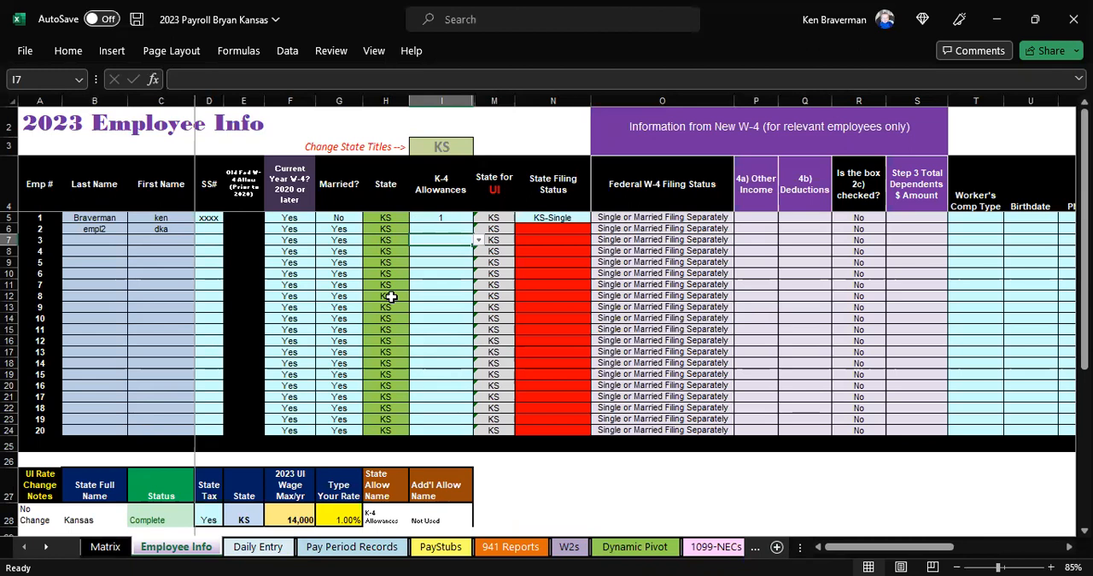
{"action": "key", "text": "ctrl+s"}
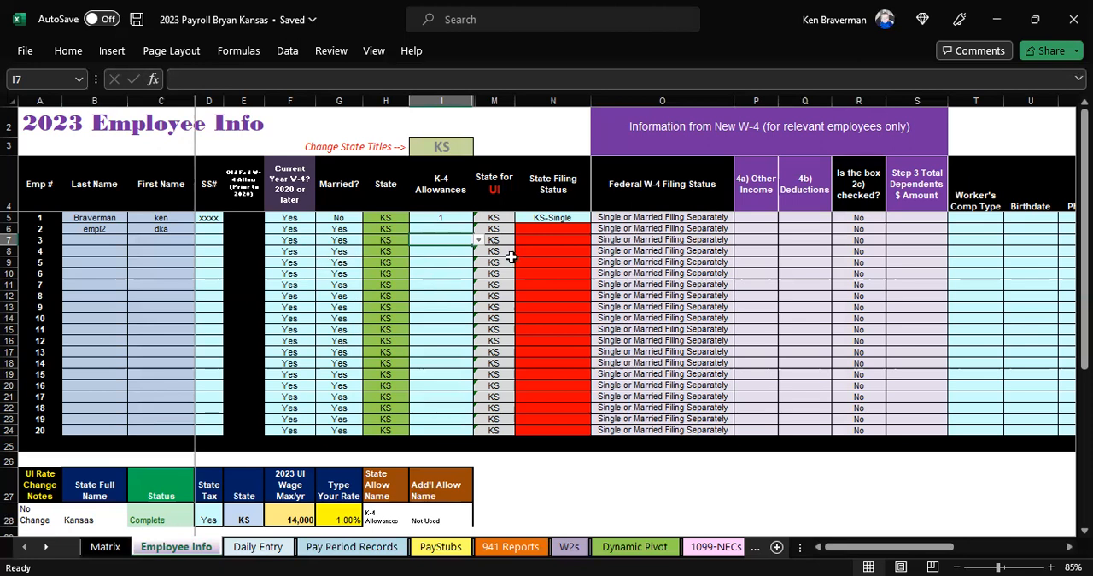
{"action": "left_click", "coordinate": [563, 240]}
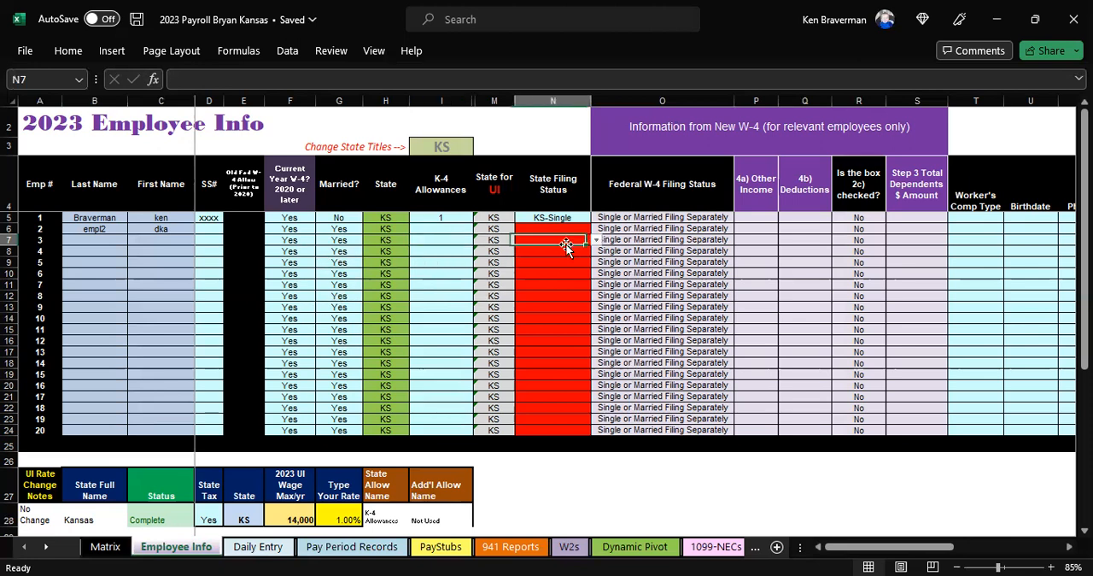